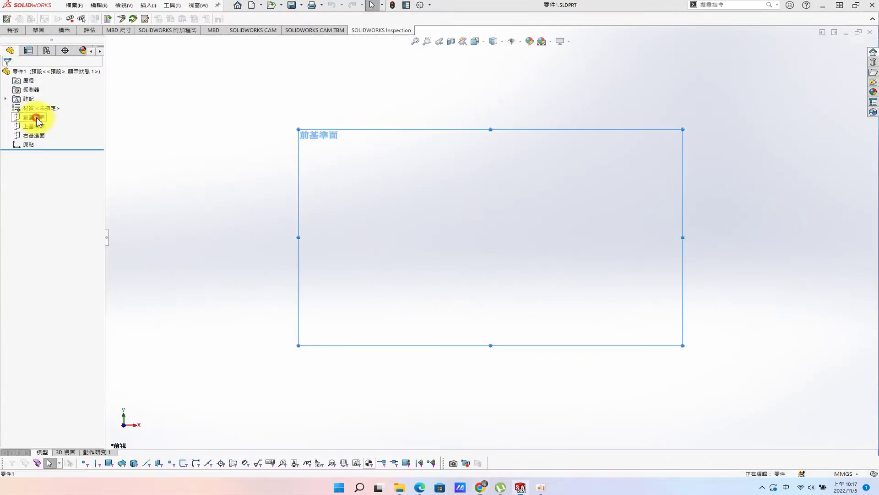
- Start a Front Plane sketch with a vertical centerline rising from the origin
left_click(35, 117)
left_click(53, 106)
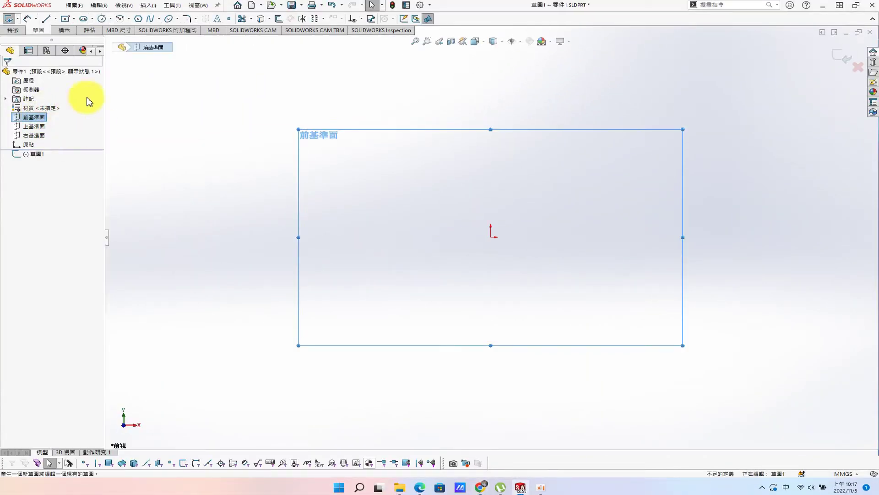
left_click(47, 19)
left_click(490, 237)
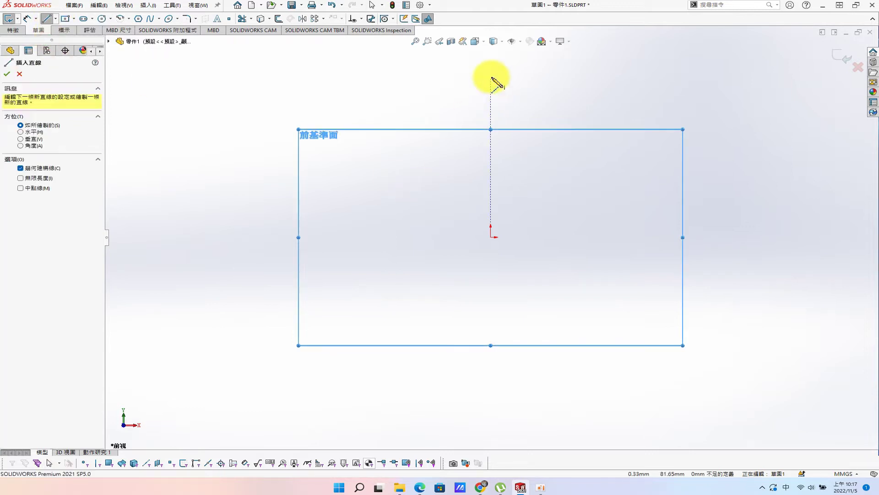
left_click(490, 77)
left_click(493, 237)
key("Escape")
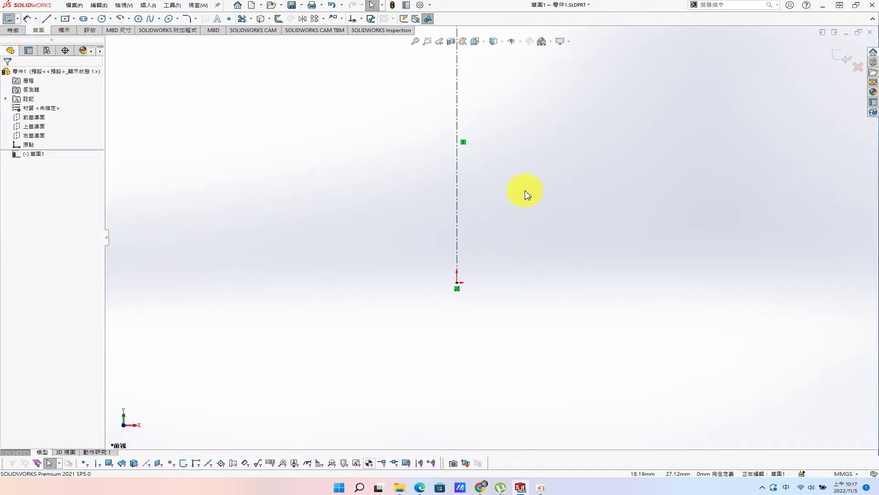
- Draw a centre-point half-circle arc and a vertical line along the centerline
key("s")
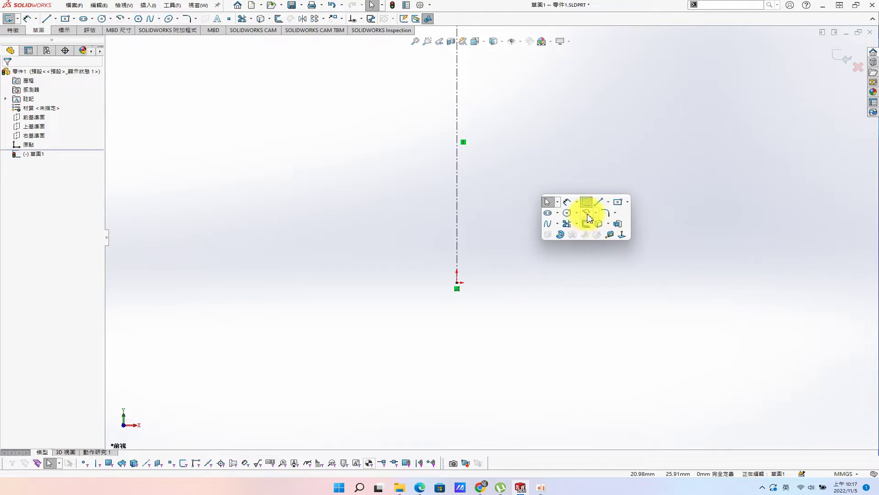
left_click(587, 213)
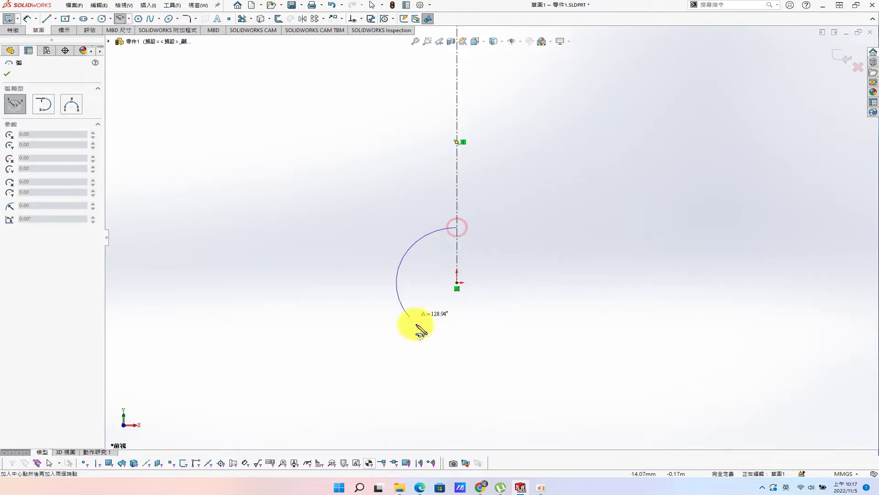
left_click(452, 337)
key("Escape")
key("s")
left_click(571, 232)
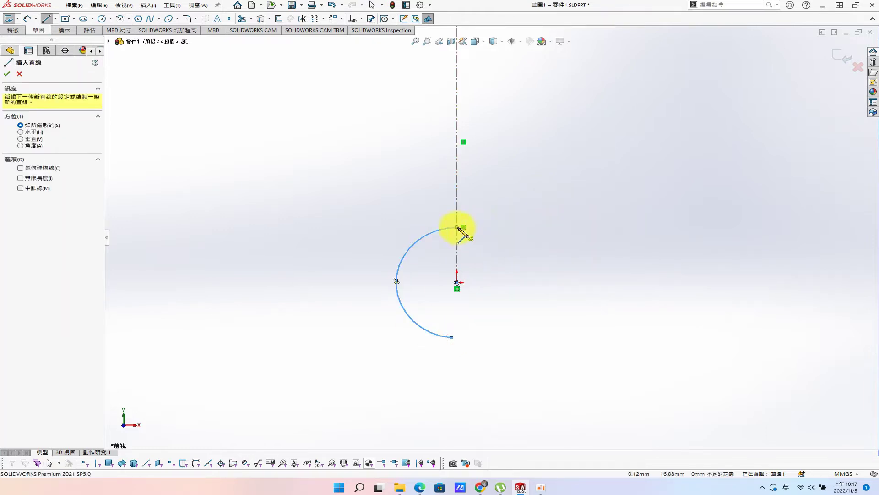
left_click(457, 228)
left_click(457, 343)
key("Escape")
- Power-trim the line stub below the arc to close the half-circle profile
key("s")
left_click(572, 350)
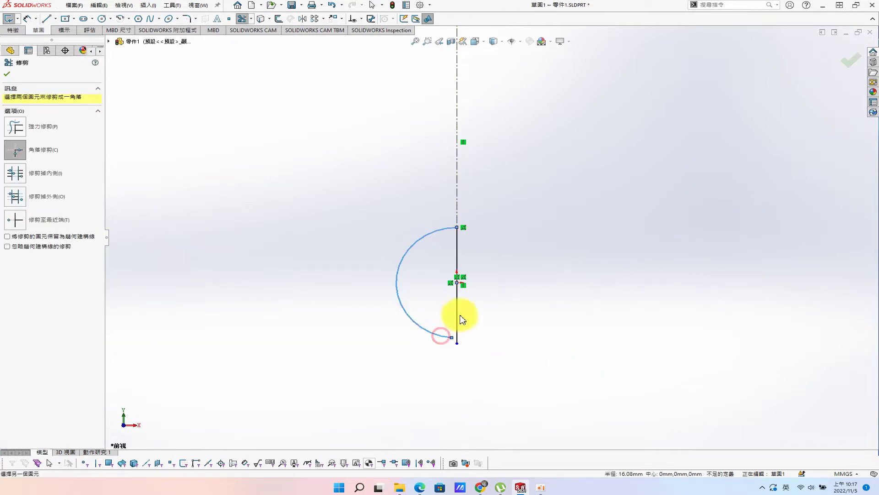
key("Escape")
key("s")
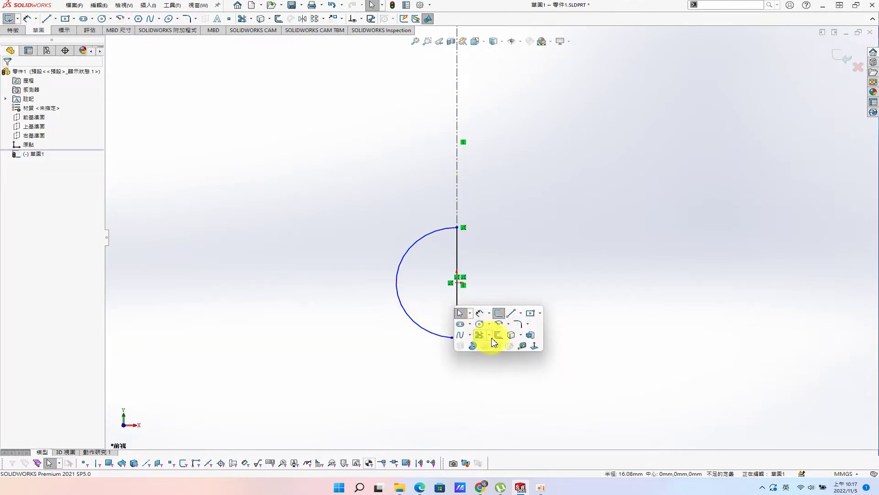
left_click(489, 339)
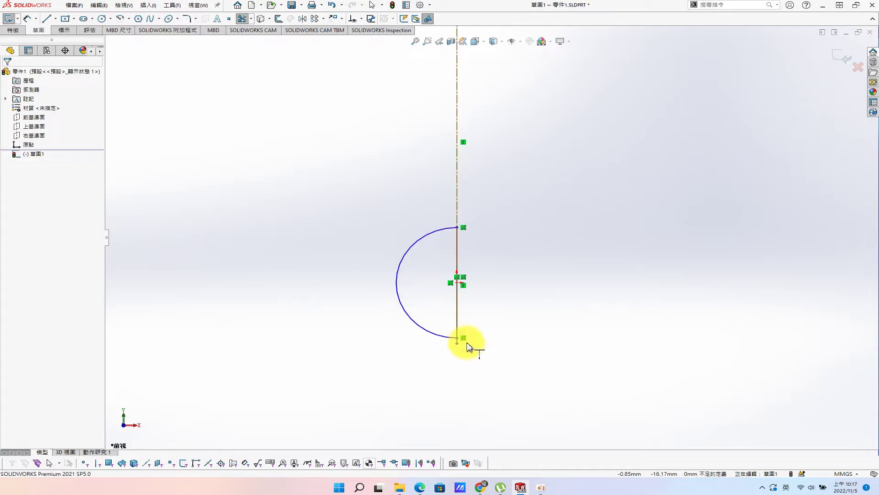
key("s")
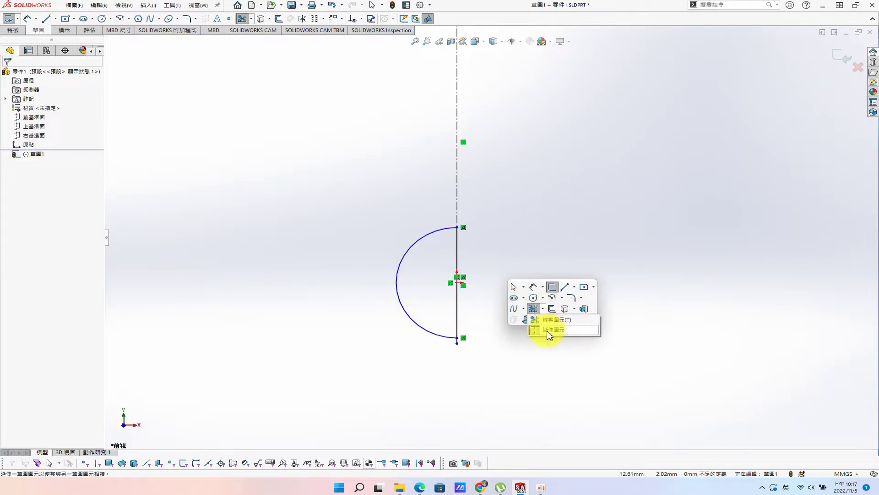
left_click(533, 309)
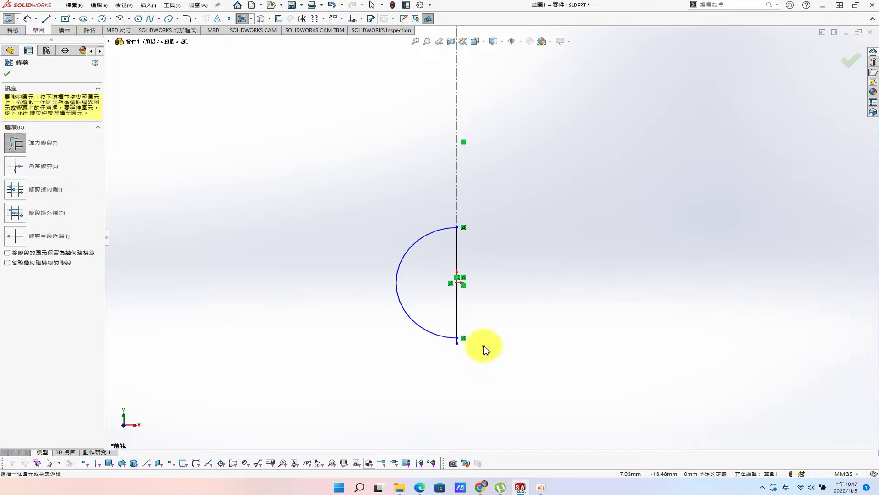
left_click(454, 341)
- Dimension the arc to R10 mm and revolve the half-circle into a sphere
key("s")
left_click(534, 263)
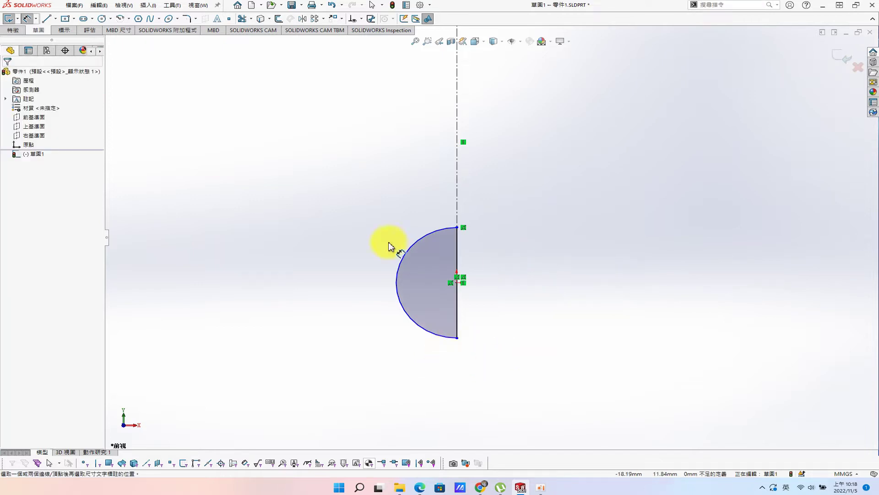
left_click(412, 254)
left_click(378, 233)
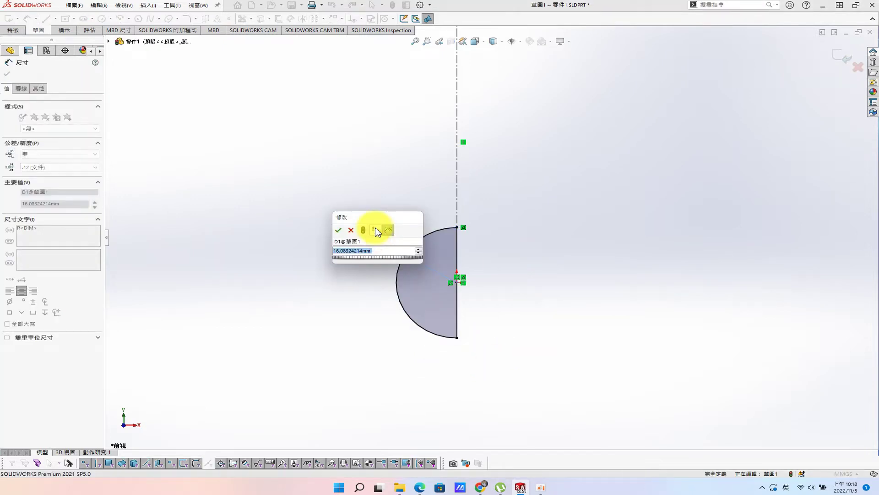
key("Return")
key("s")
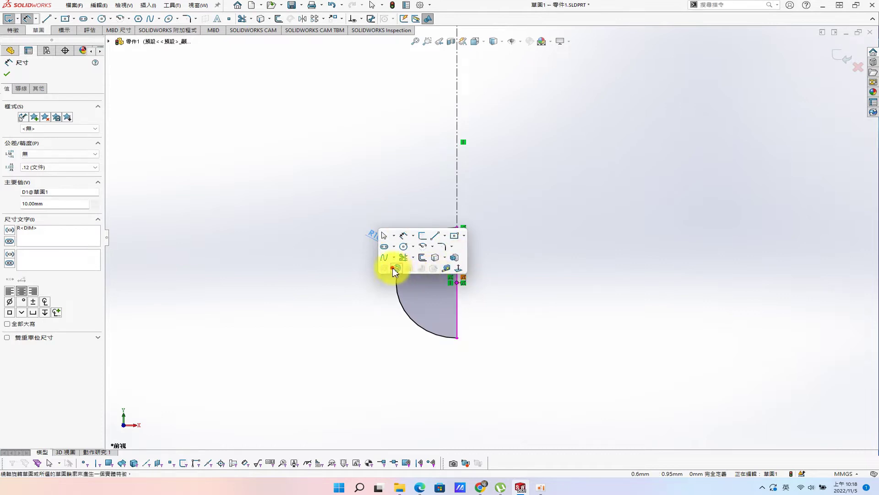
left_click(397, 268)
left_click(9, 73)
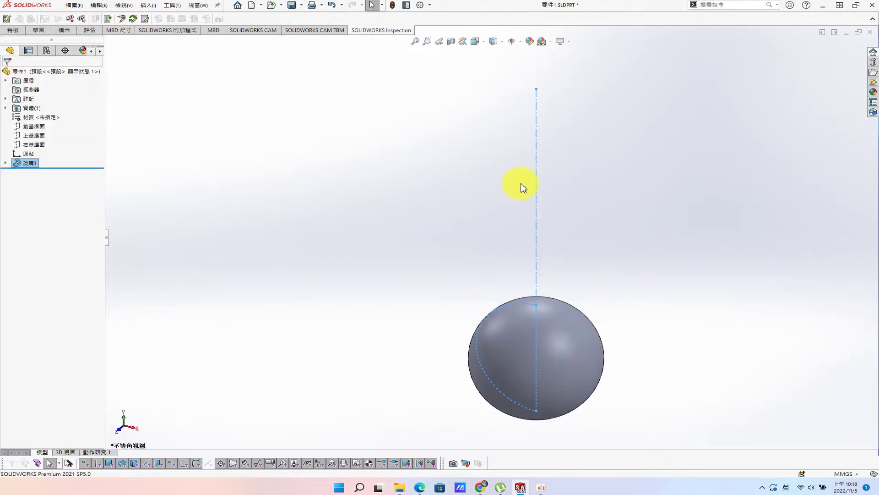
- Start a Front Plane sketch with a vertical centerline from the sphere centre upward
left_click(33, 125)
left_click(39, 111)
key("s")
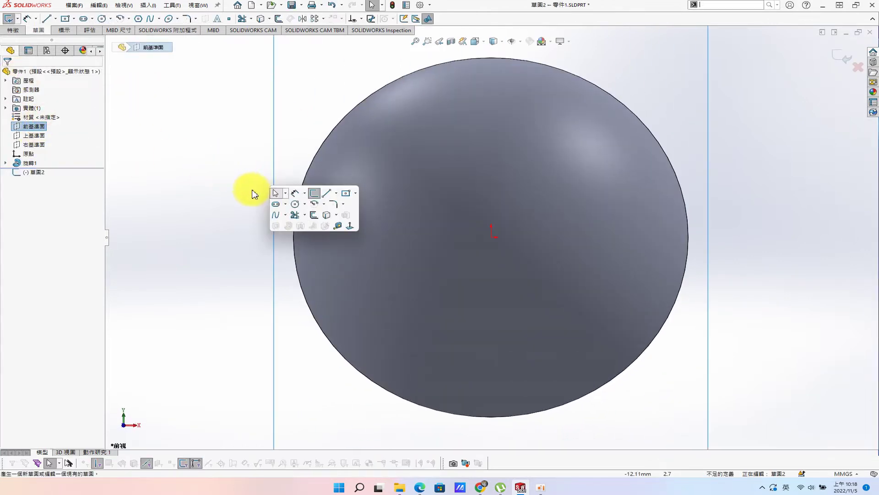
scroll(493, 245, "up", 5)
key("ctrl+8")
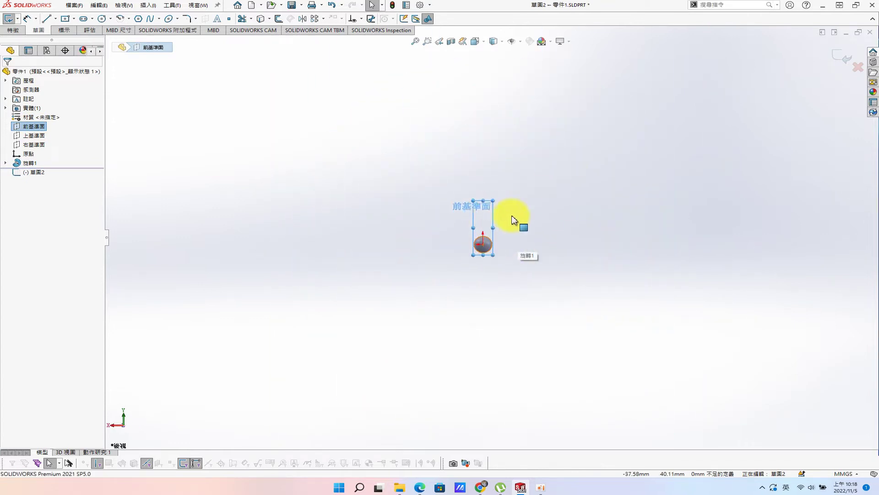
key("s")
left_click(554, 200)
left_click(579, 220)
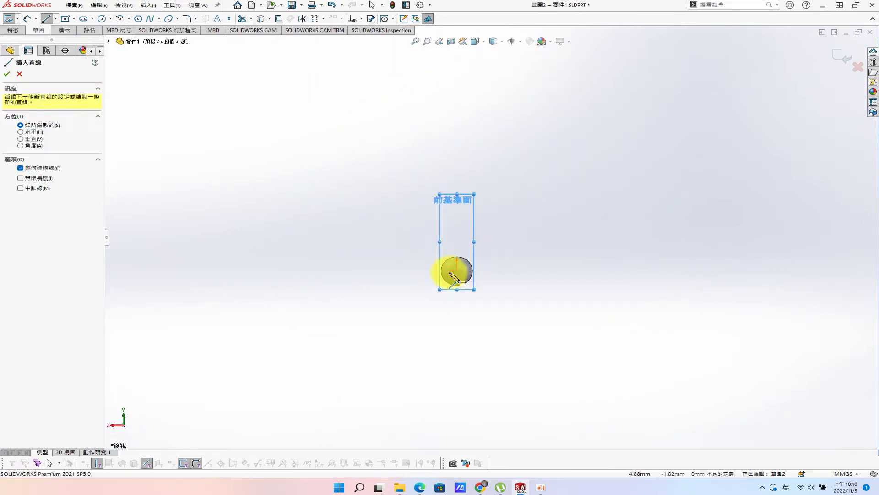
left_click(457, 270)
left_click(457, 102)
key("Escape")
- Draw a thin corner rectangle along the centerline down to the sphere
key("s")
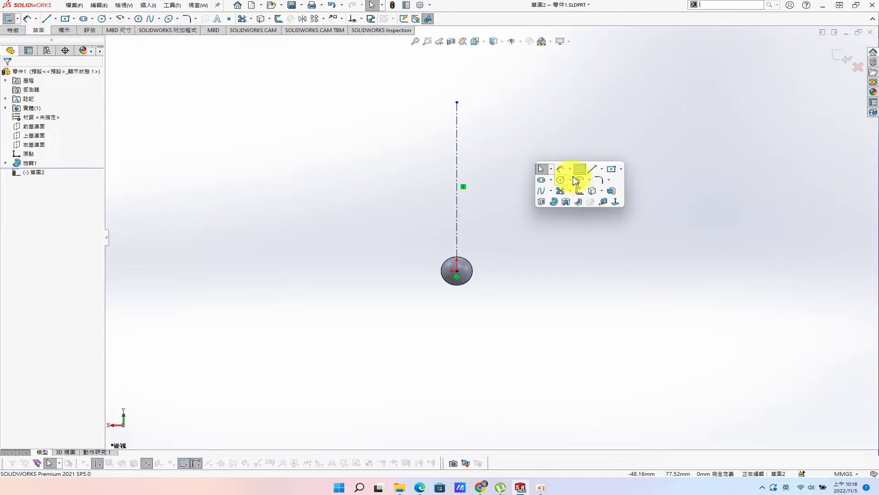
left_click(624, 172)
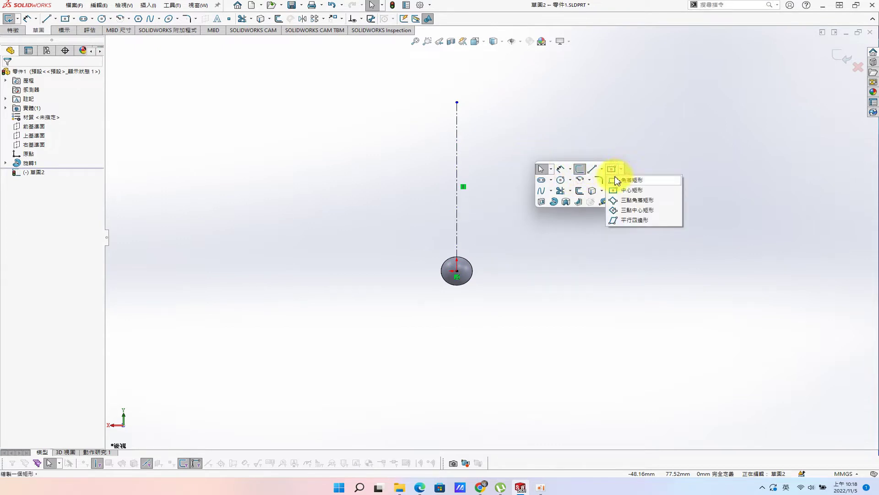
left_click(457, 123)
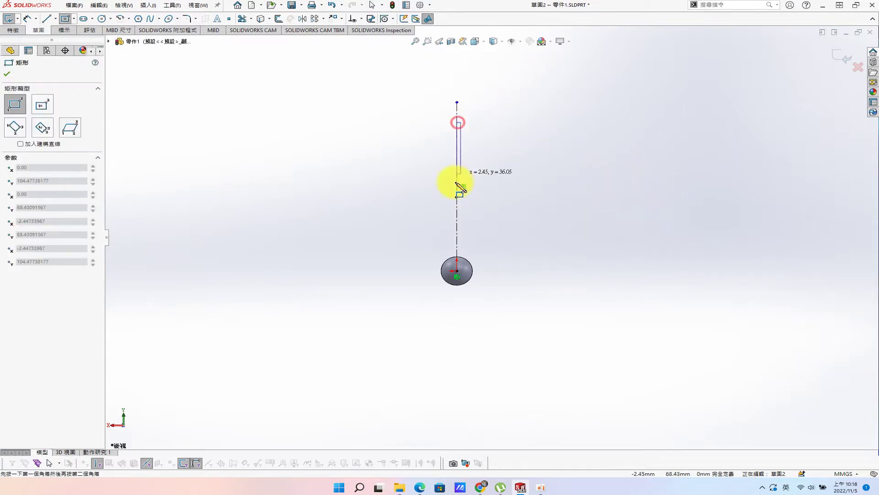
left_click(465, 270)
- Dimension the rectangle 4 mm wide and 100 mm long
key("s")
left_click(603, 171)
left_click(457, 108)
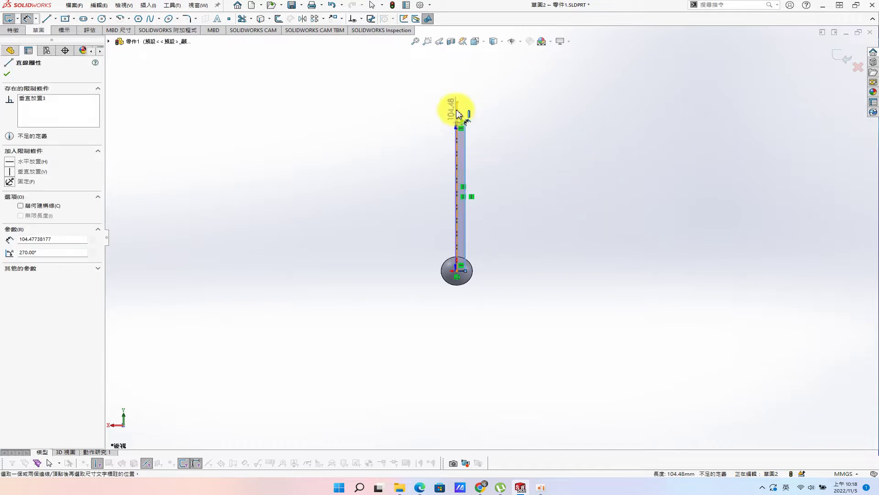
left_click(414, 104)
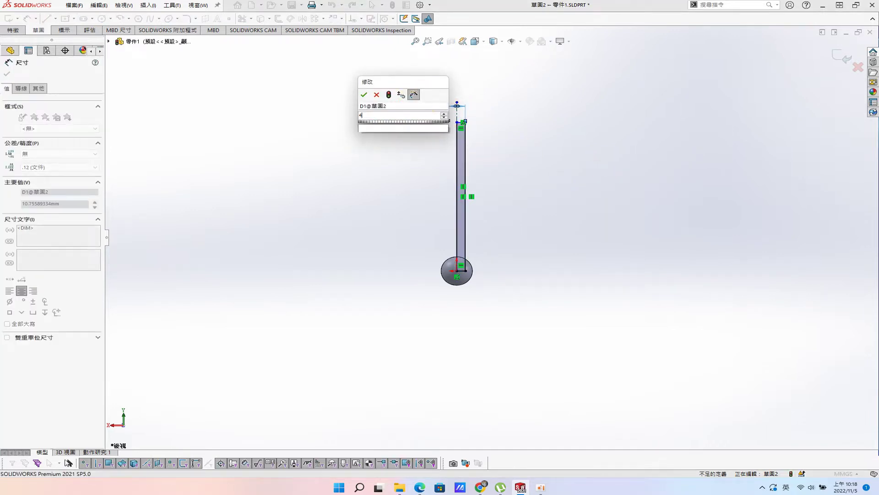
type("4")
key("Return")
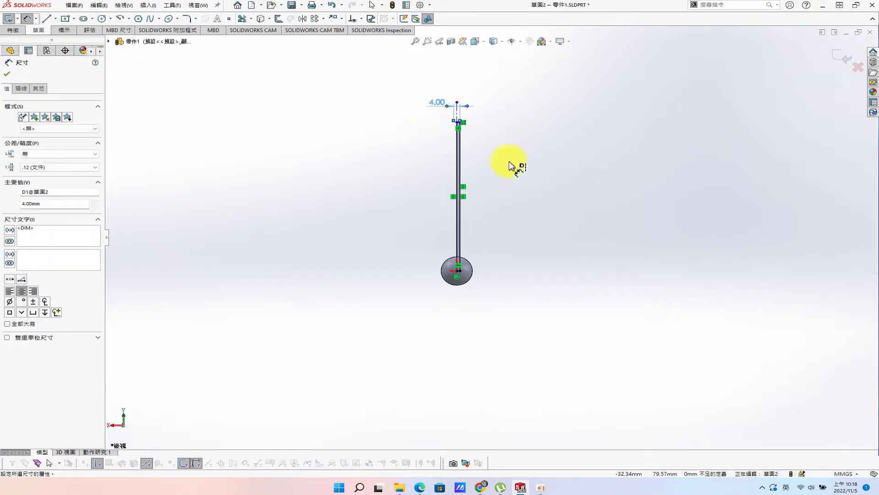
left_click(461, 226)
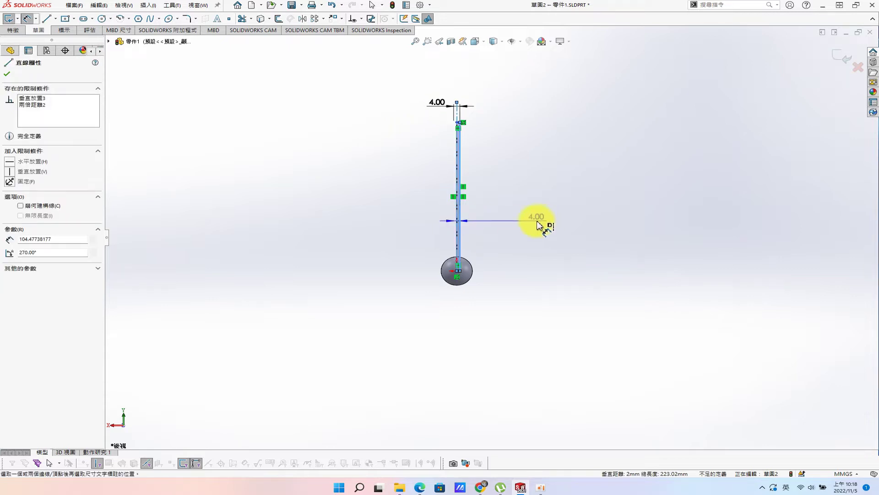
left_click(552, 223)
key("Return")
- Revolve the rectangle about the centerline into a rod
key("s")
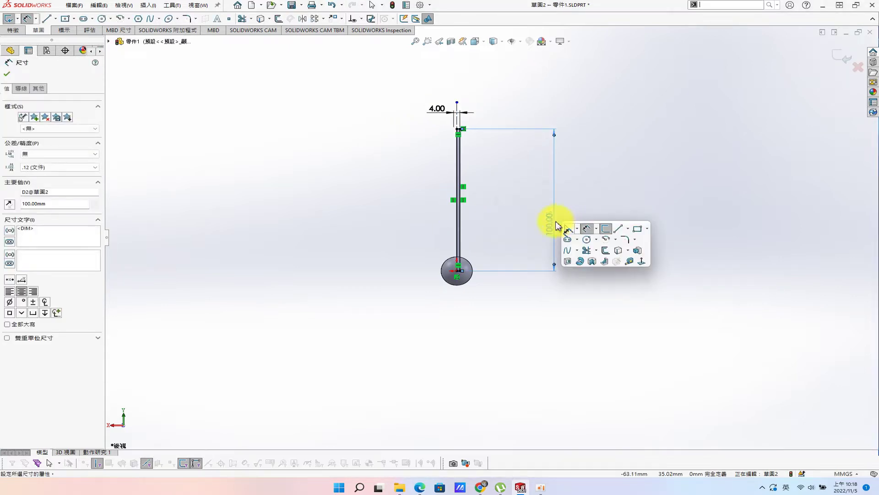
left_click(581, 261)
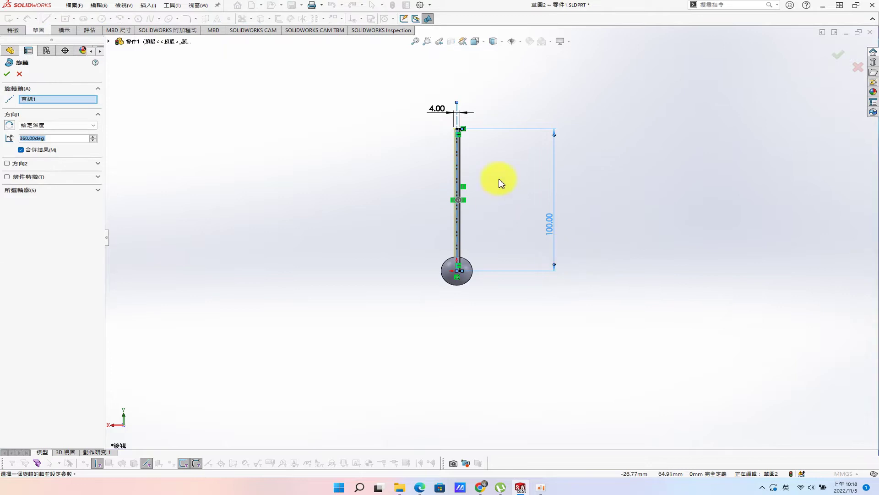
left_click(7, 74)
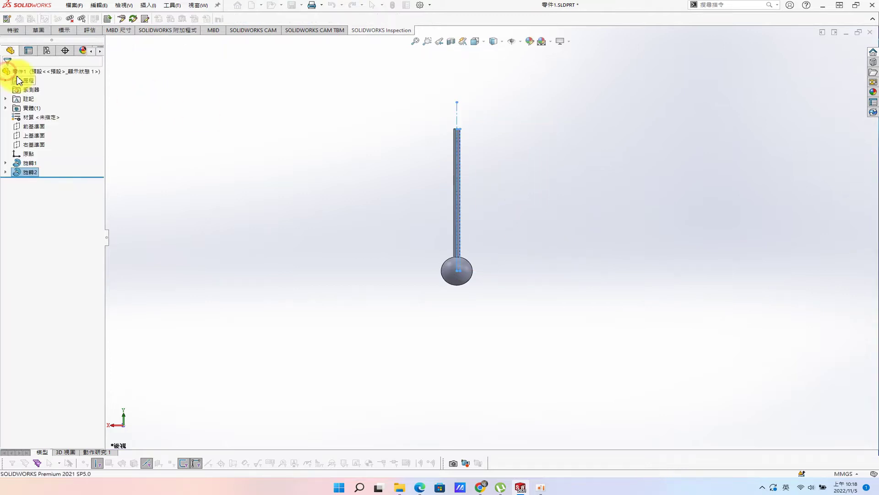
left_click(33, 126)
- Sketch a circle on the Front Plane above the rod
left_click(36, 114)
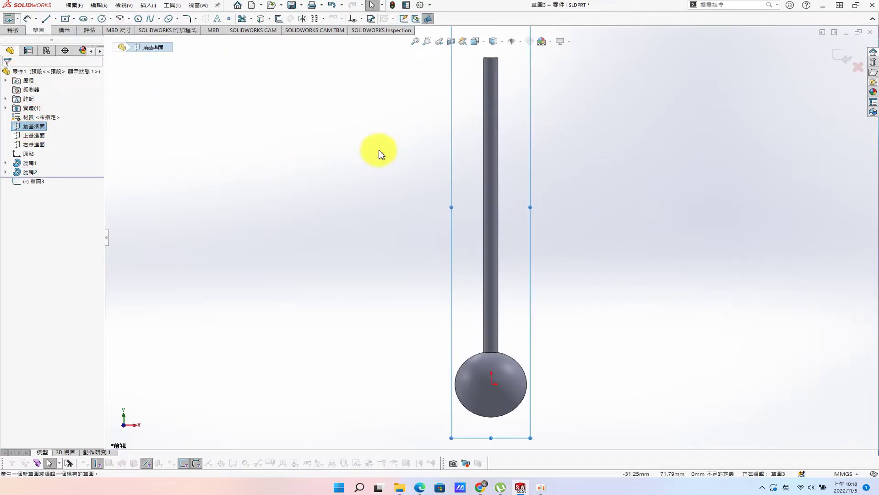
scroll(514, 106, "up", 3)
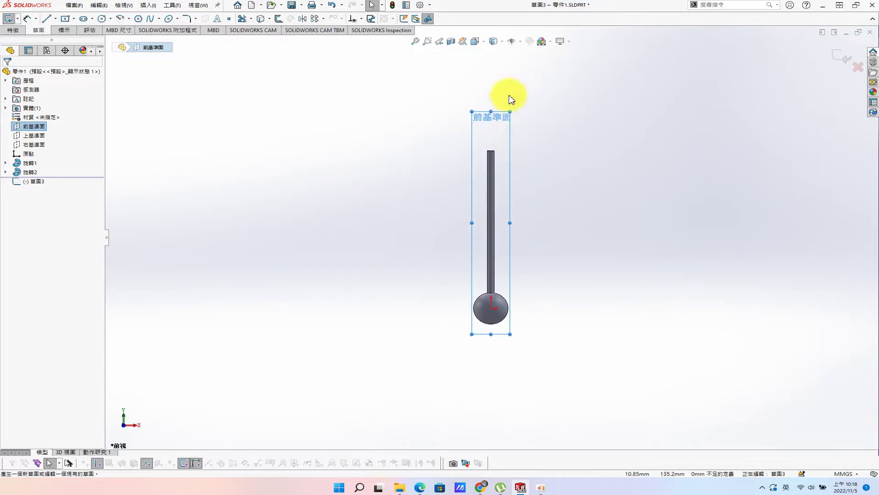
scroll(534, 290, "down", 4)
key("s")
left_click(547, 242)
left_click(473, 242)
left_click(495, 259)
- Dimension the circle to a 9 mm diameter
key("s")
left_click(554, 223)
left_click(495, 229)
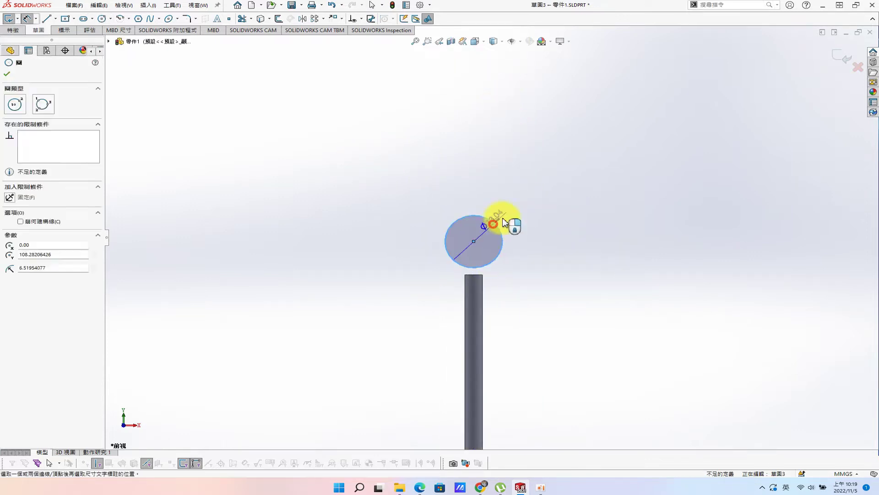
left_click(534, 186)
type("9")
key("Return")
key("Escape")
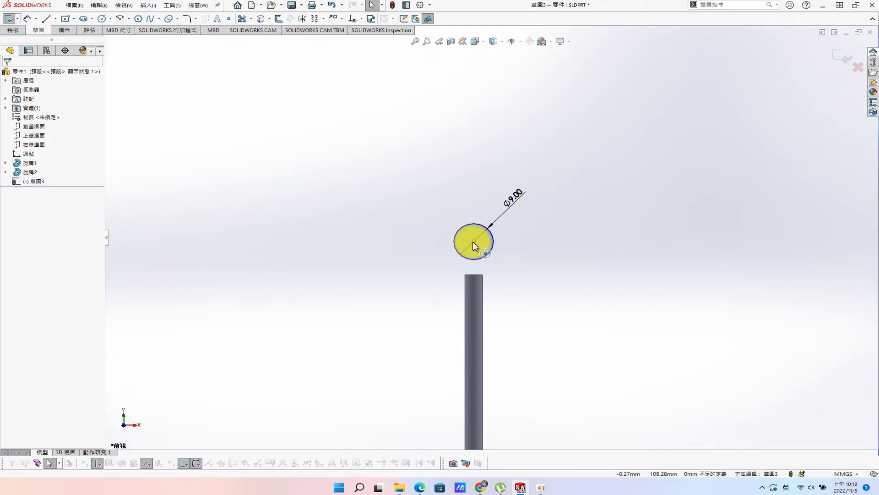
- Align the circle centre vertically with the origin and place it 100 mm above it
left_click(474, 241)
scroll(518, 310, "up", 3)
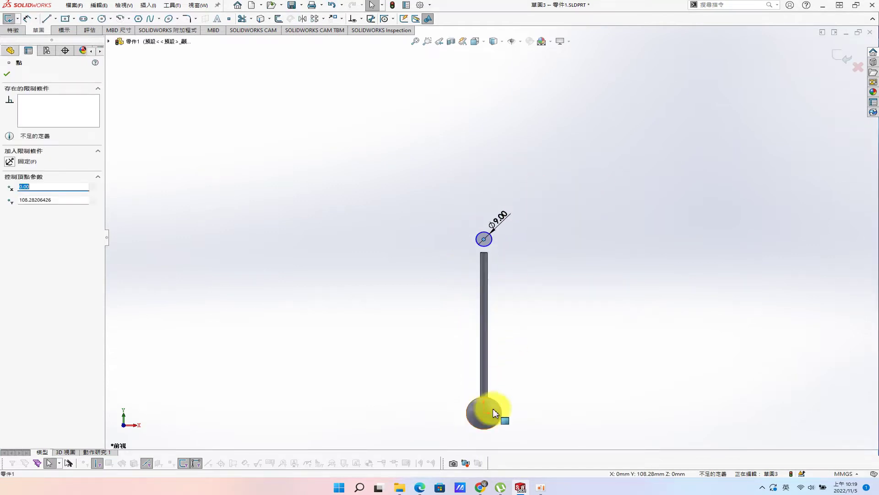
left_click(484, 413, "ctrl")
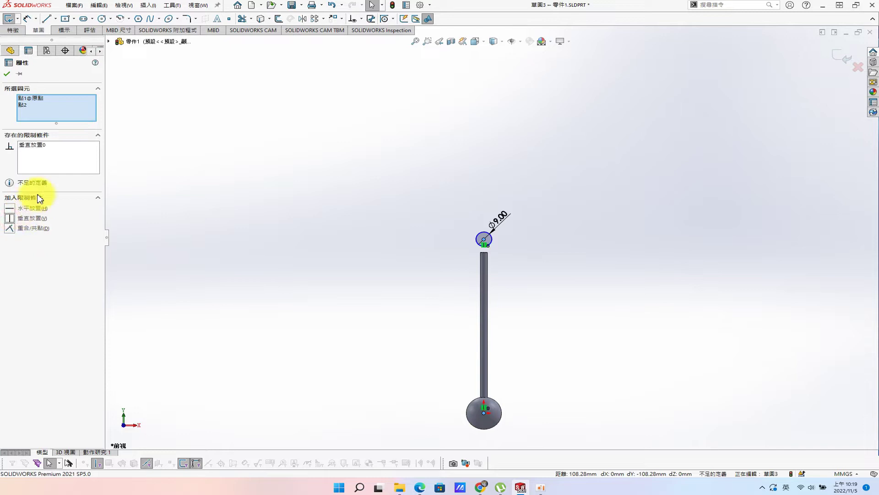
left_click(7, 74)
key("s")
left_click(372, 182)
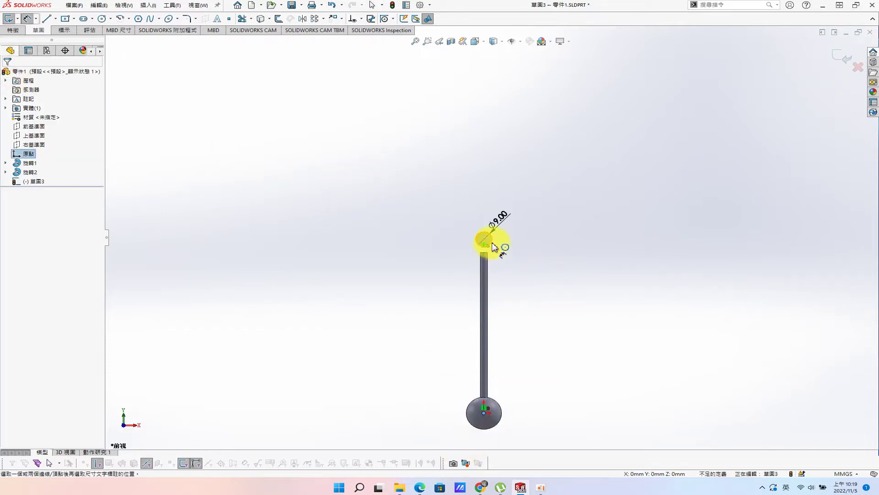
left_click(493, 244)
left_click(516, 258)
type("100")
key("Return")
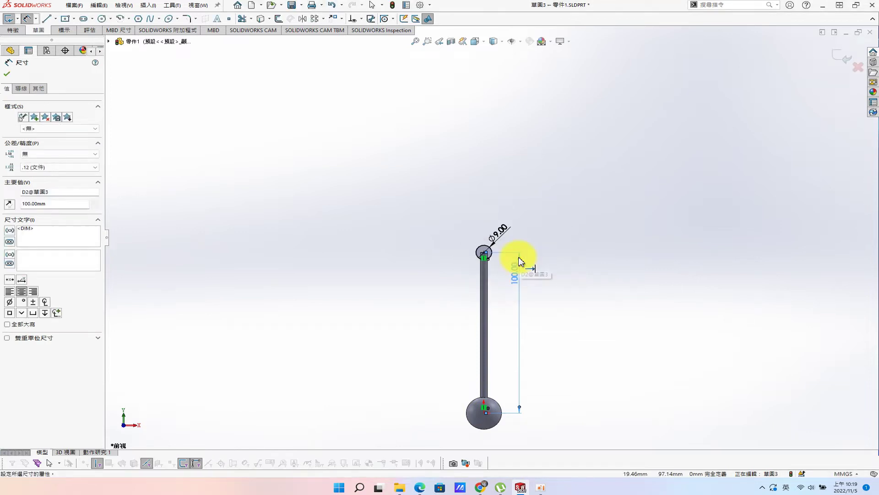
- Extrude the circle Mid Plane 12 mm into a cylinder capping the rod
key("s")
left_click(597, 287)
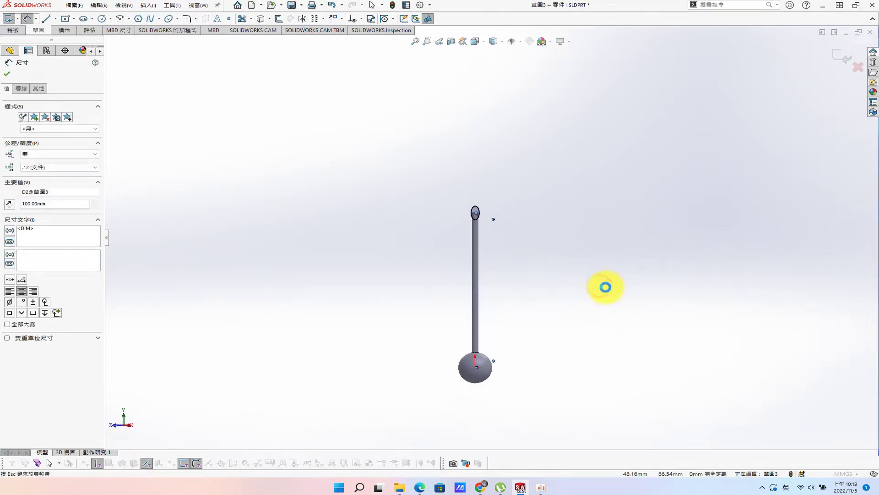
left_click(55, 124)
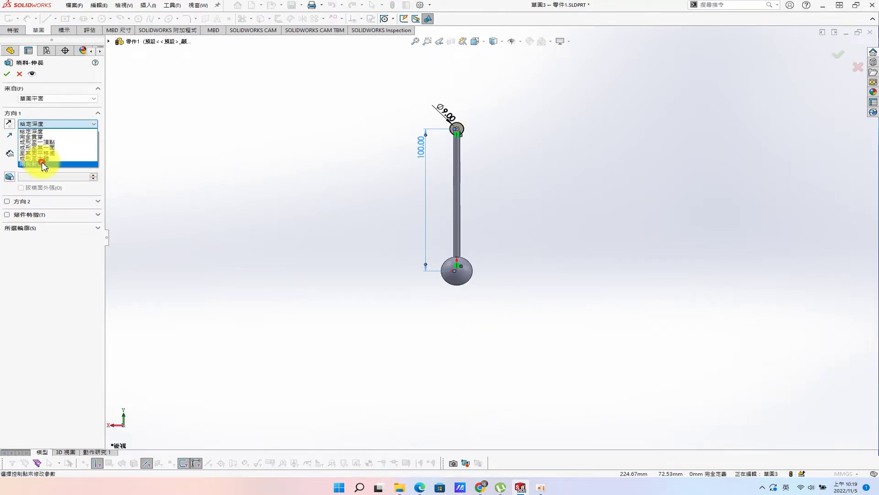
left_click(46, 165)
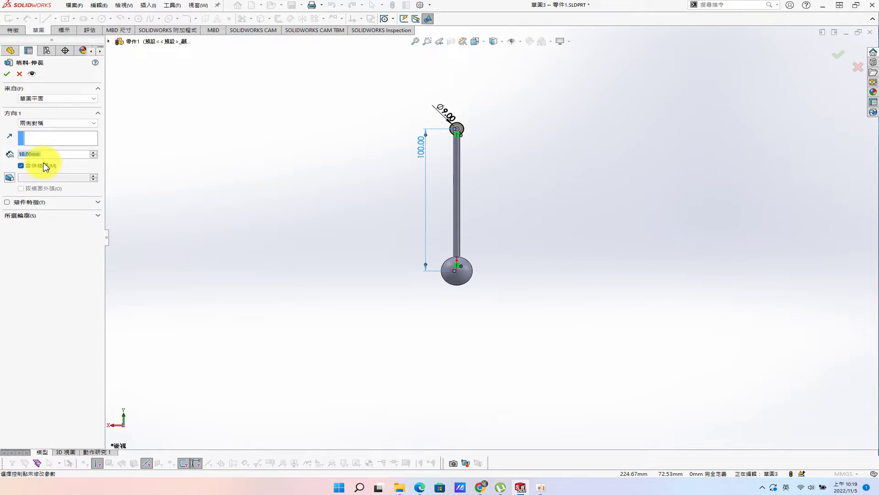
left_click(7, 74)
mouse_move(379, 212)
middle_mouse_down()
mouse_move(509, 251)
mouse_move(508, 202)
middle_mouse_up()
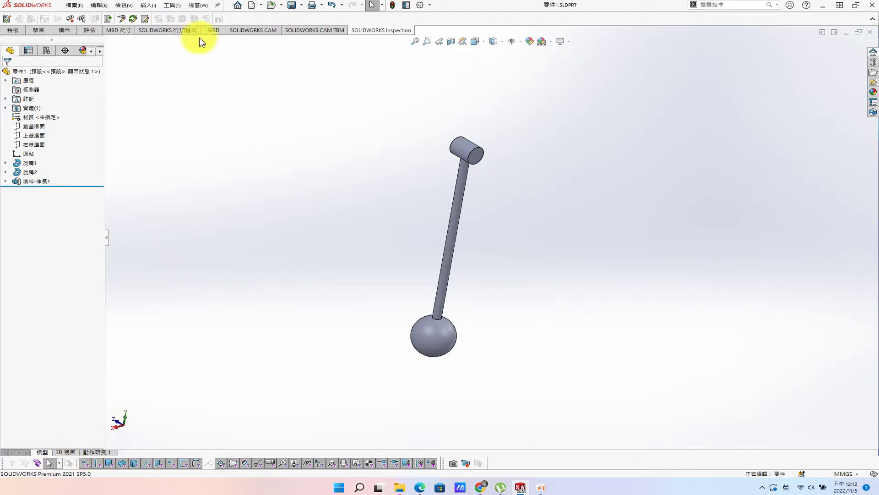
left_click(251, 5)
- Create a new part and sketch a vertical centreline from the origin on the Front Plane
double_click(336, 198)
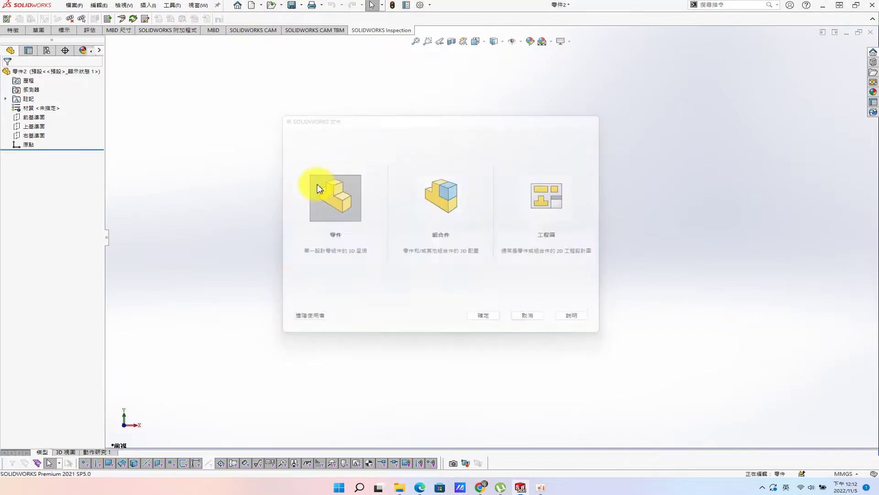
left_click(34, 117)
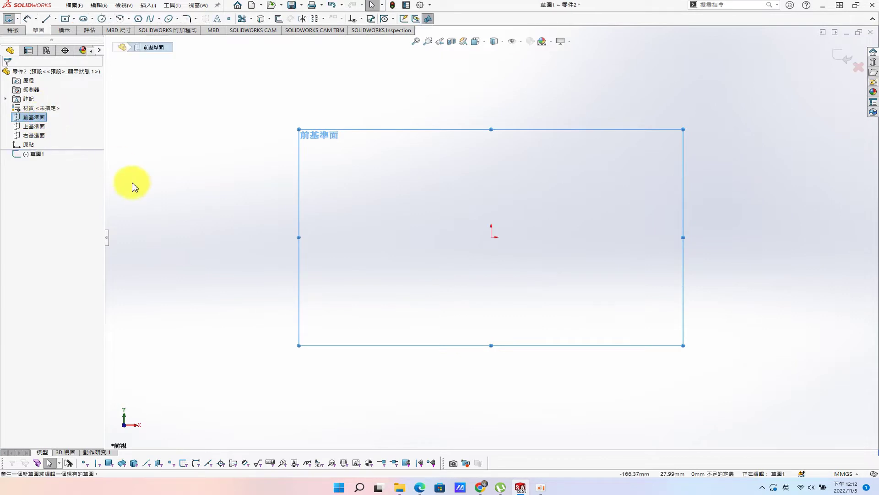
left_click(46, 18)
left_click(491, 238)
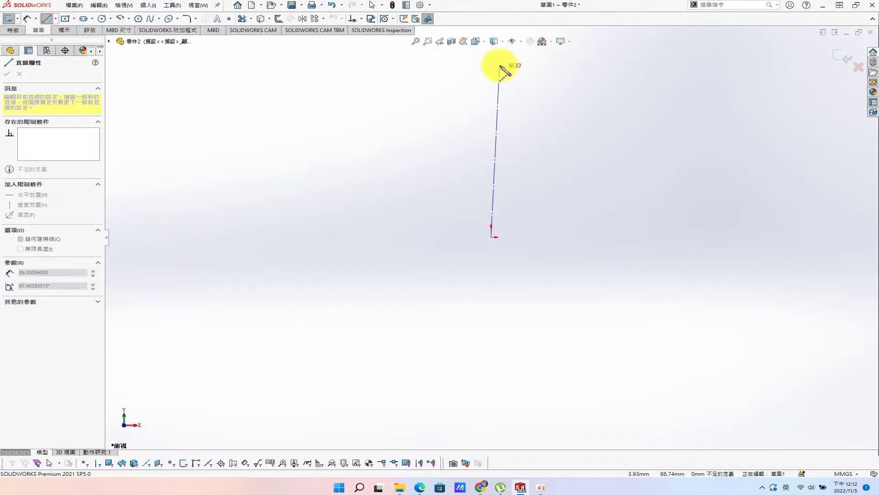
left_click(491, 54)
key("Escape")
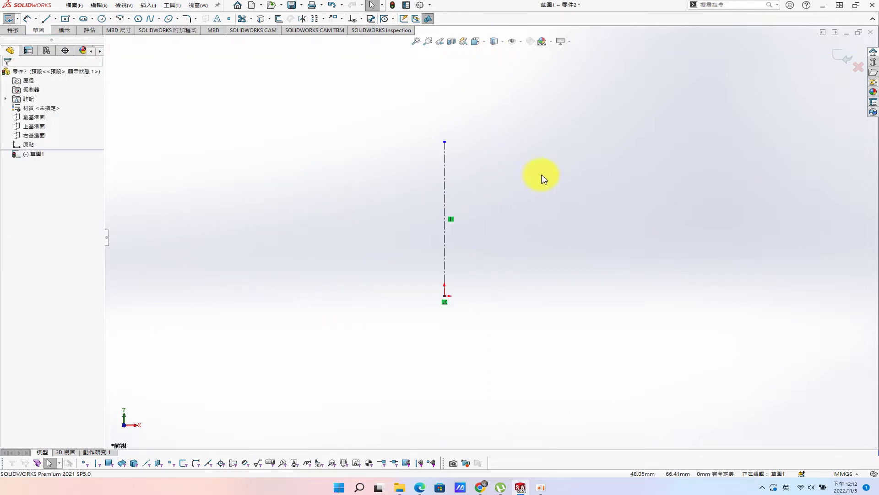
- Draw a closed four-sided profile with a sloped left edge beside the centreline
scroll(507, 211, "down", 5)
key("s")
left_click(311, 314)
left_click(310, 330)
left_click(434, 319)
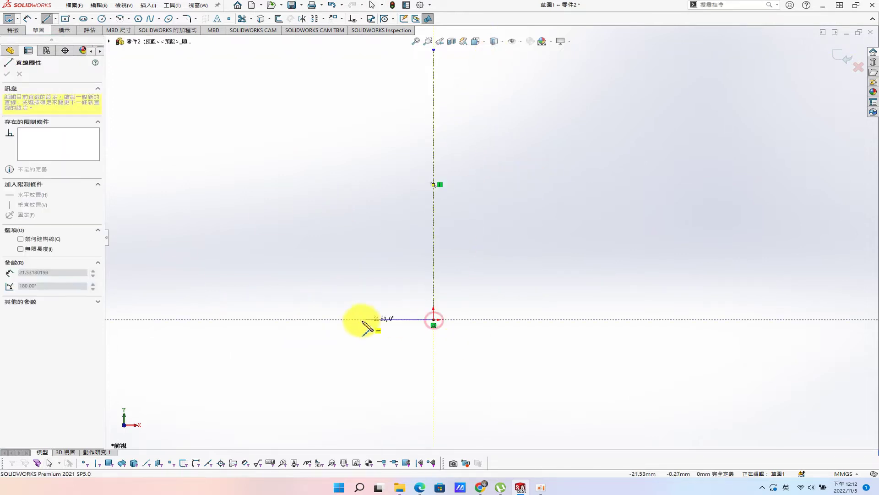
left_click(288, 320)
left_click(319, 278)
left_click(433, 278)
left_click(434, 320)
key("Escape")
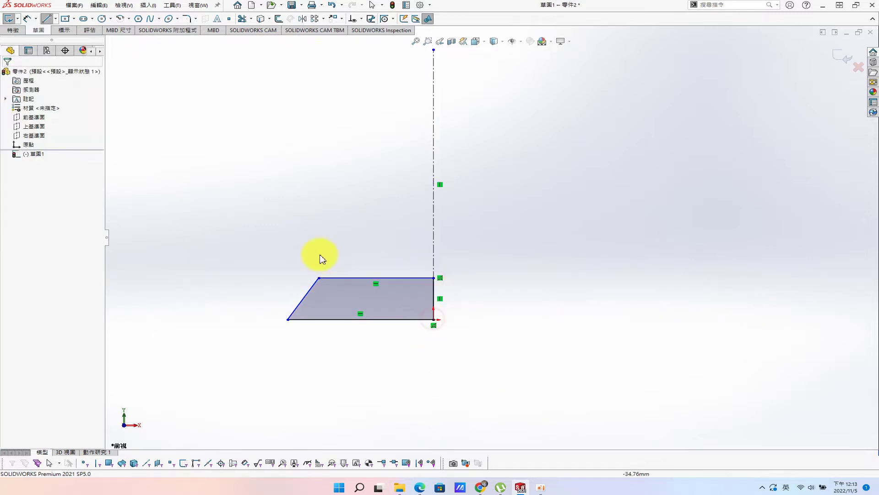
- Dimension the sloped edge at 70° to the bottom edge
key("s")
left_click(309, 269)
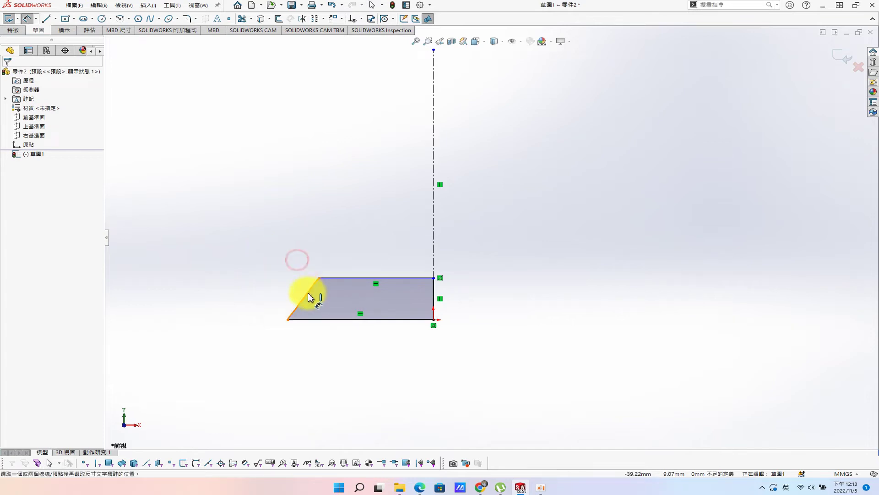
left_click(298, 306)
left_click(324, 319)
left_click(325, 306)
type("70")
key("Return")
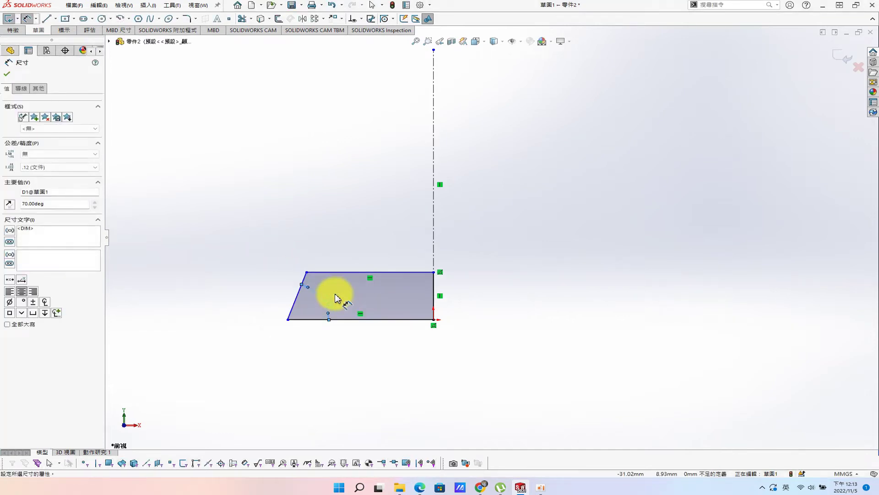
- Dimension the profile 120 mm wide from the centreline and 50 mm tall
left_click(435, 244)
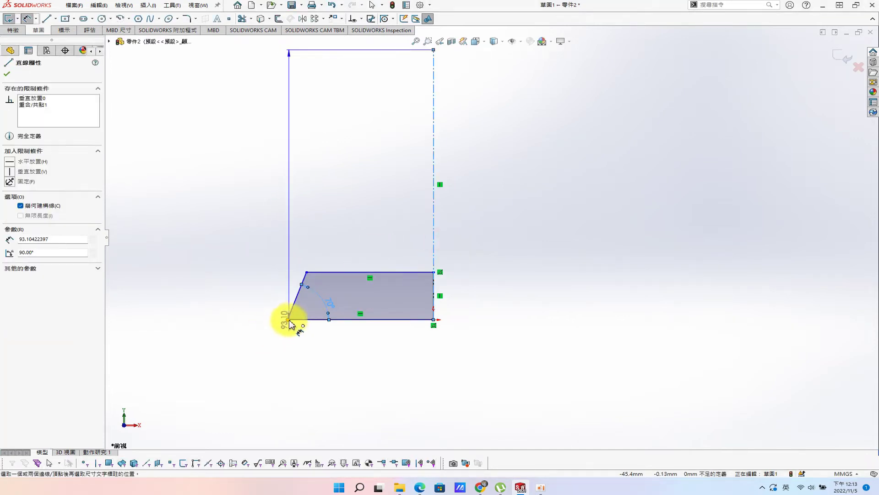
left_click(288, 320)
left_click(518, 369)
type("120")
key("Return")
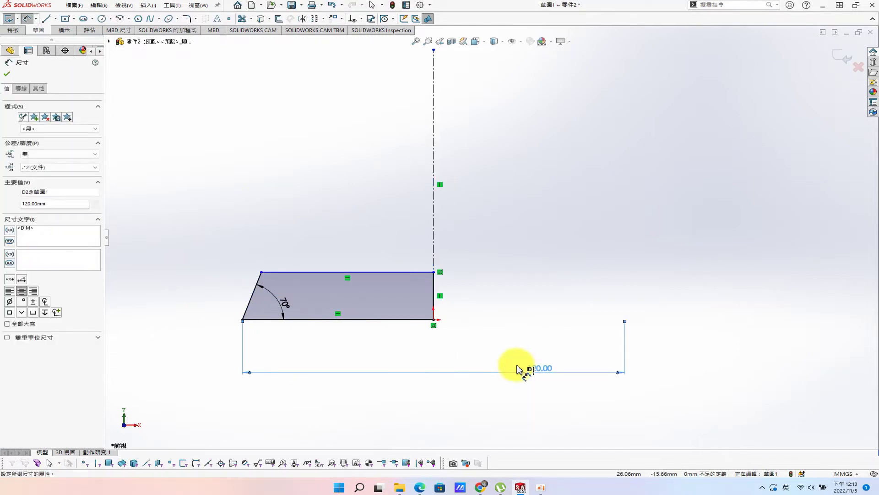
left_click(434, 296)
left_click(511, 288)
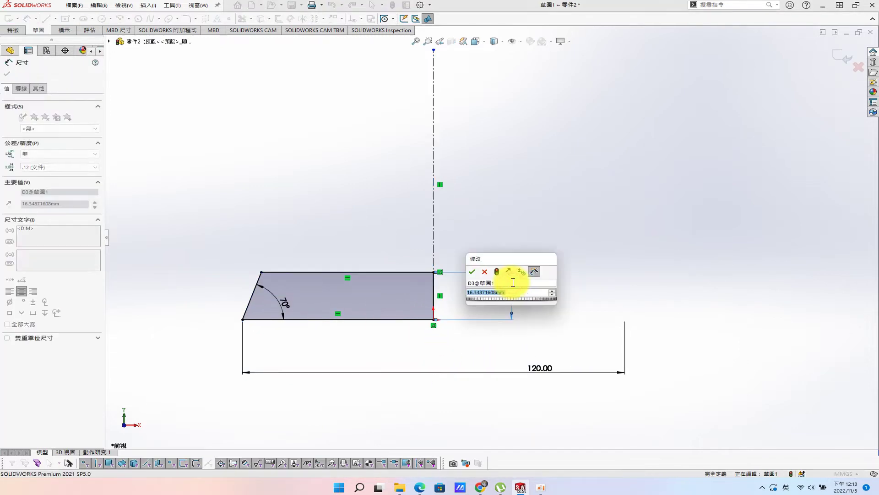
type("50")
key("Return")
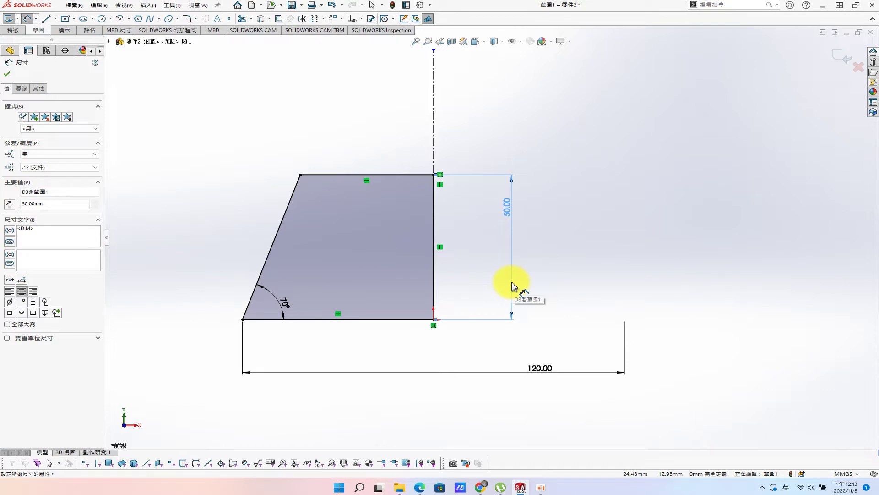
key("Escape")
- Change the width to a 240 mm diameter and revolve the profile into the base
double_click(545, 369)
type("240")
key("Return")
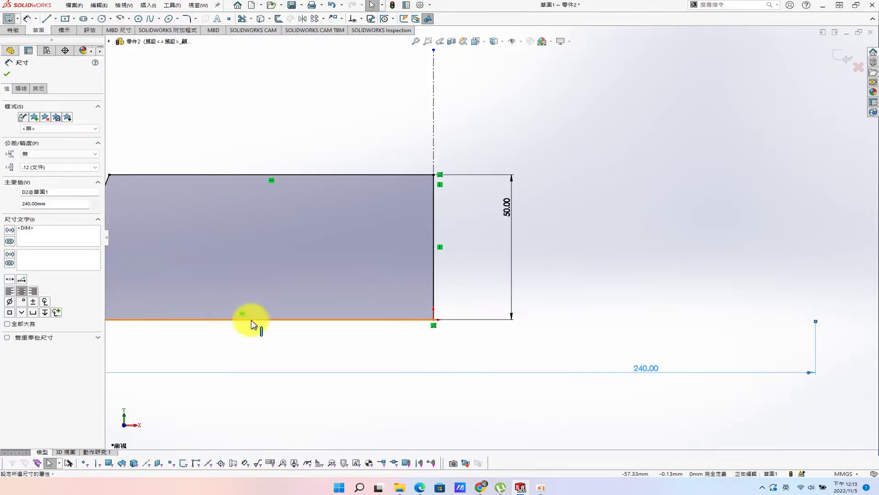
key("f")
key("s")
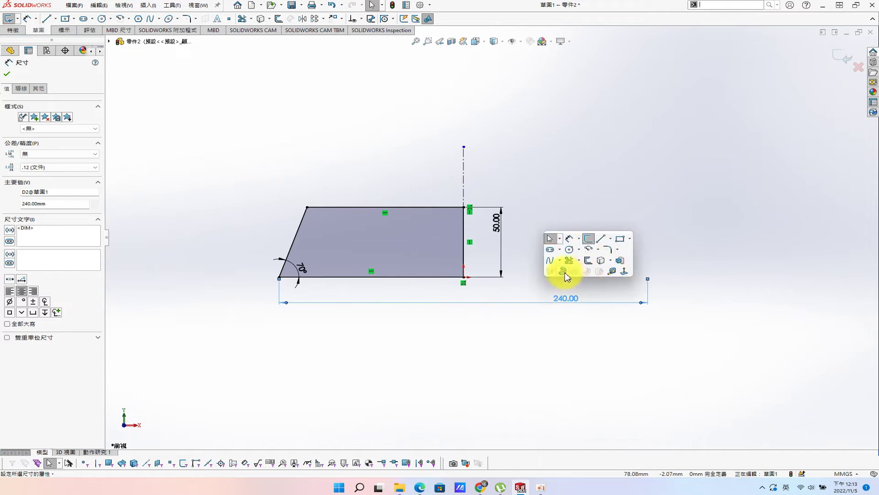
left_click(563, 272)
left_click(7, 73)
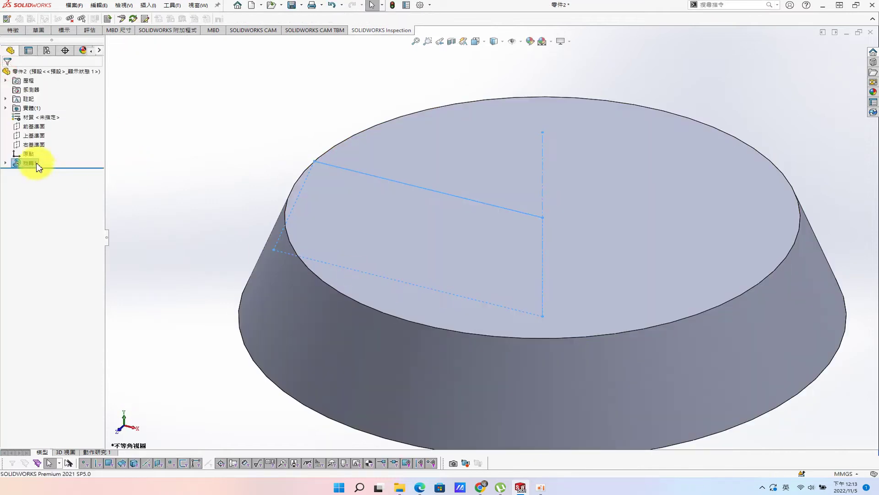
- Start a front-plane sketch and draw a vertical centerline up from the origin
left_click(34, 126)
left_click(57, 112)
key("s")
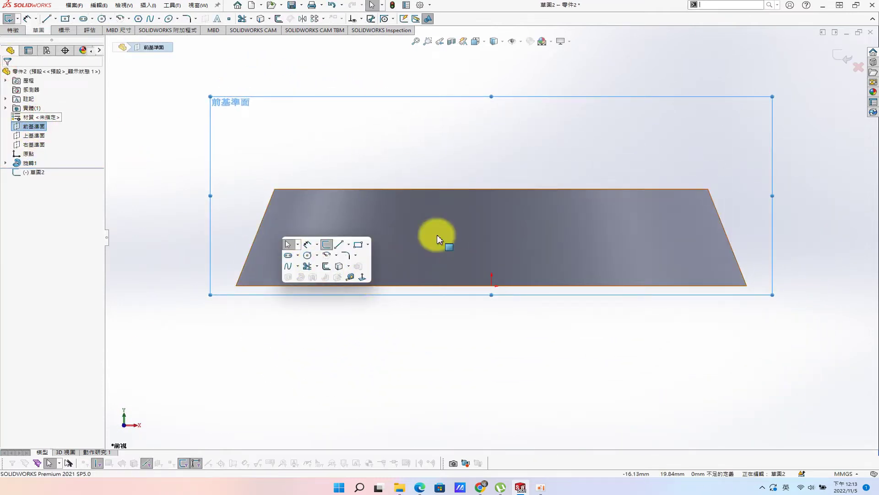
left_click(341, 247)
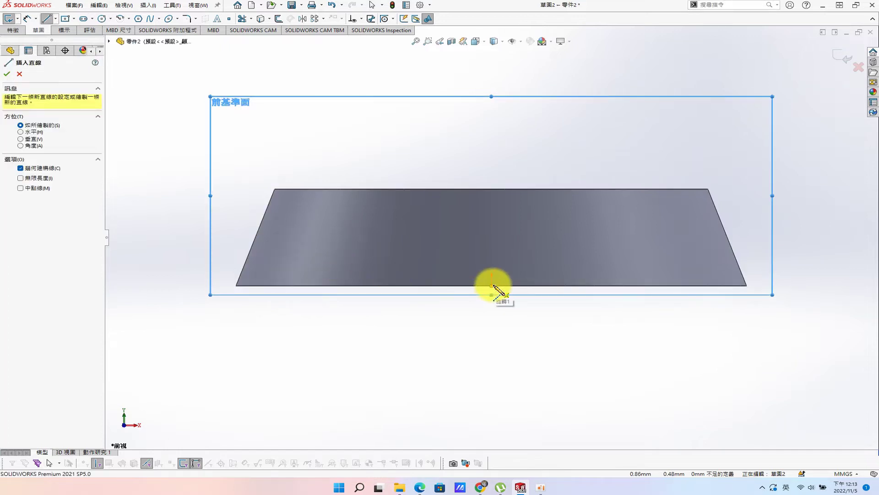
left_click(491, 275)
left_click(491, 108)
key("Escape")
scroll(497, 140, "up", 2)
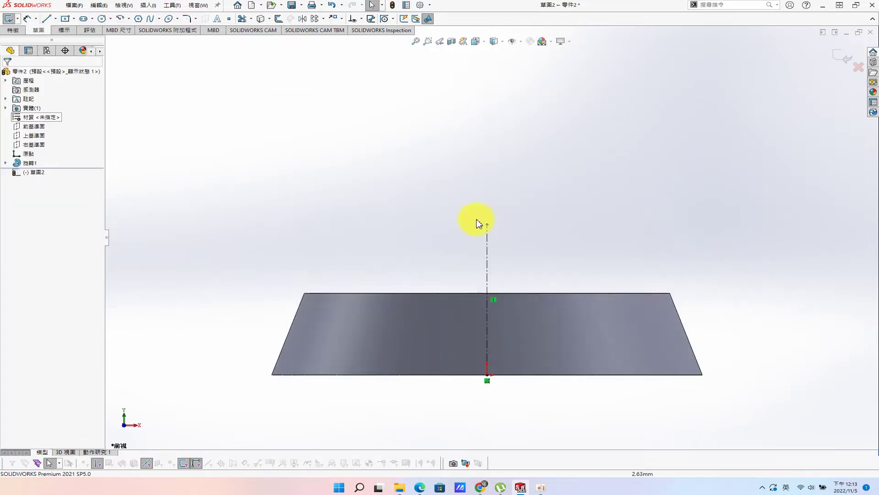
- Draw the closed trapezoid ring profile on top of the base
key("s")
left_click(445, 274)
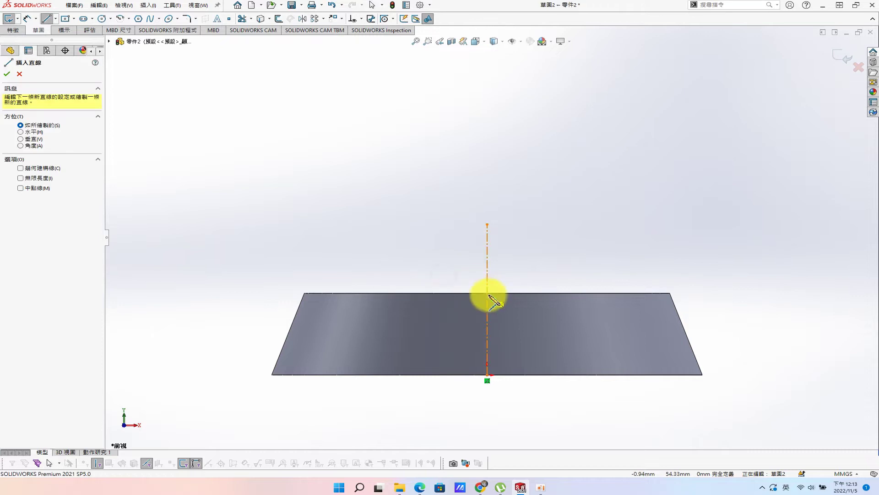
left_click(488, 293)
left_click(486, 244)
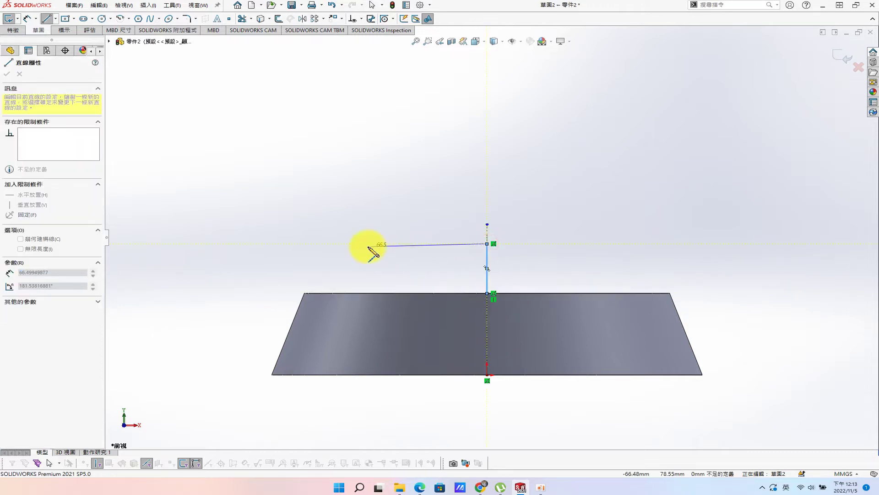
left_click(367, 244)
left_click(352, 293)
left_click(488, 293)
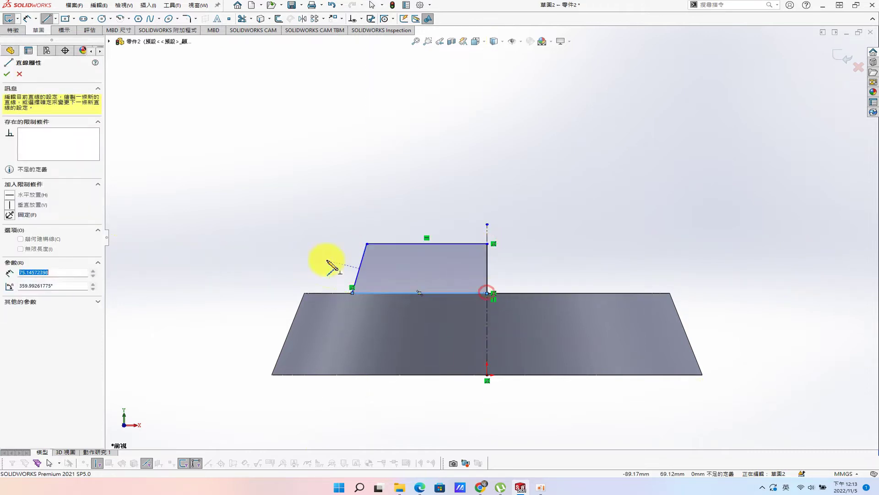
key("Escape")
- Dimension the profile top 60 above the base bottom and make its bottom collinear with the base top
key("s")
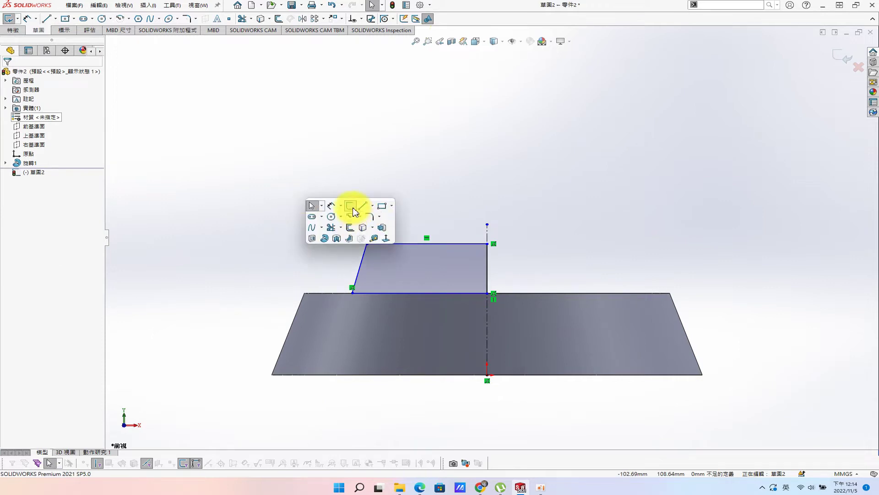
left_click(330, 203)
left_click(449, 244)
left_click(424, 377)
left_click(224, 333)
type("60")
key("Return")
key("Escape")
left_click(398, 293)
left_click(317, 294, "ctrl")
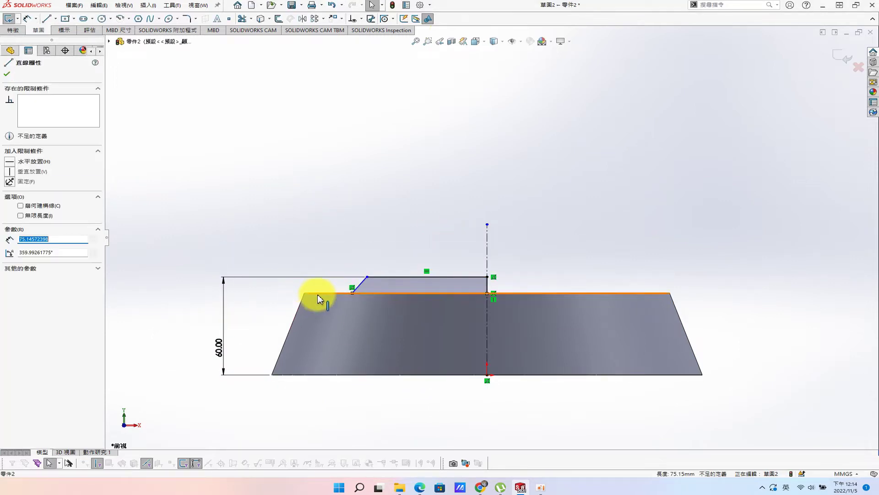
left_click(10, 209)
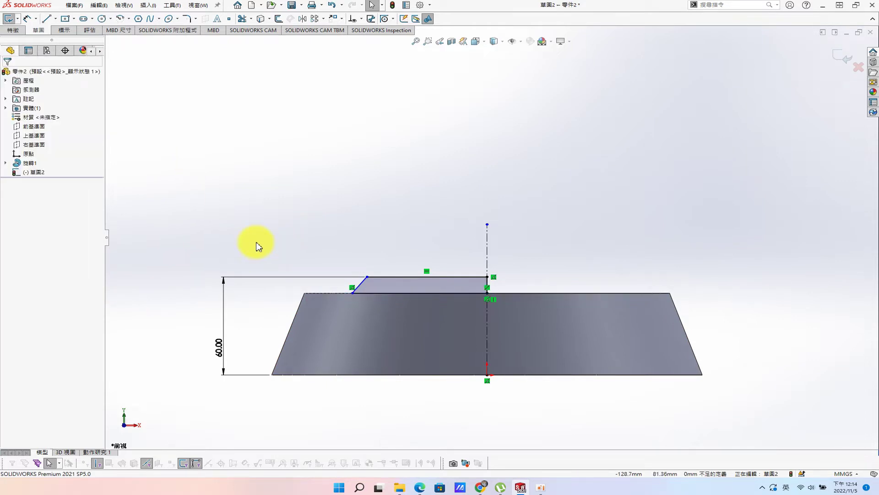
- Dimension the profile's width across the centerline to 180
key("s")
left_click(284, 249)
left_click(366, 277)
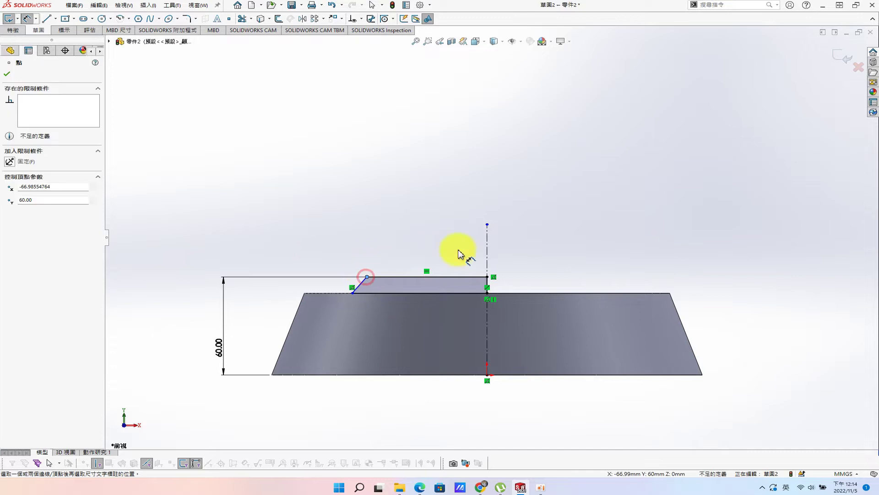
left_click(487, 253)
left_click(640, 195)
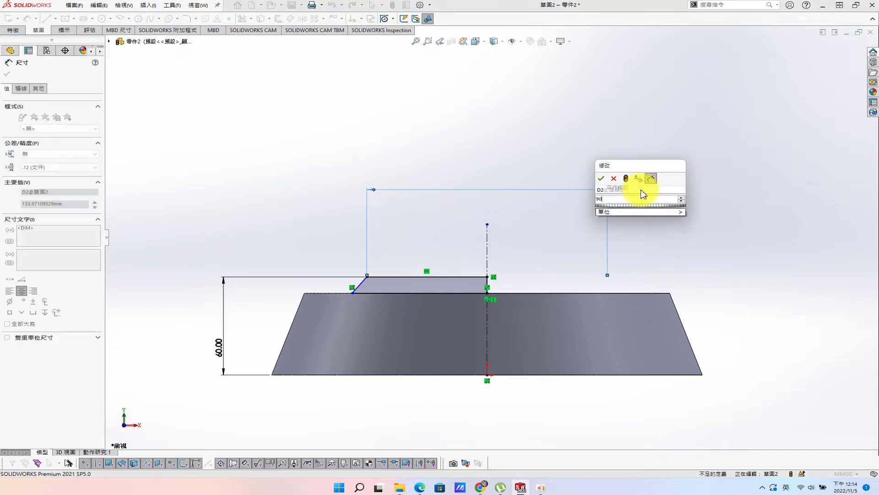
key("Return")
key("Escape")
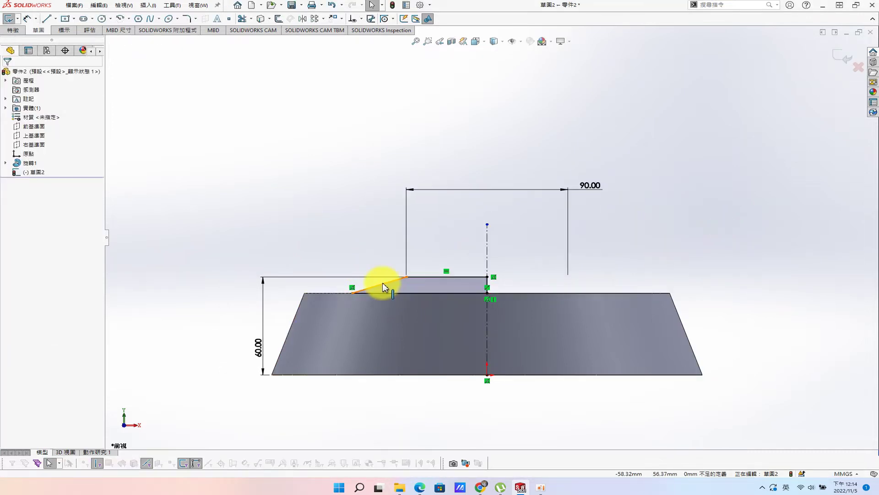
double_click(594, 197)
type("180")
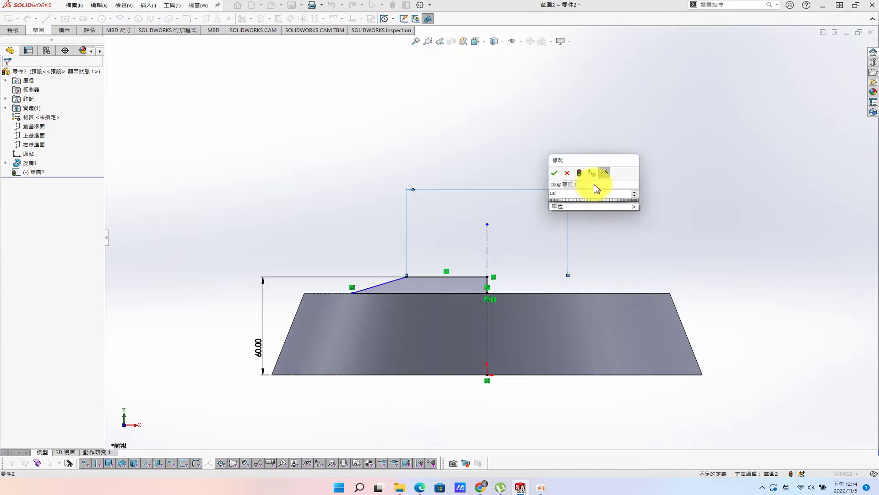
key("Return")
left_click(773, 253)
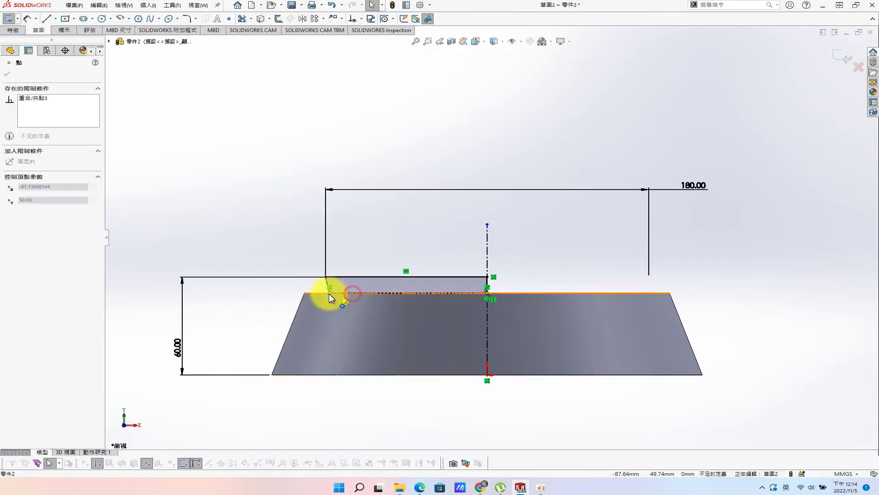
- Make the slanted side parallel to the base side and revolve the profile about the centerline
left_click(318, 292)
left_click(298, 313, "ctrl")
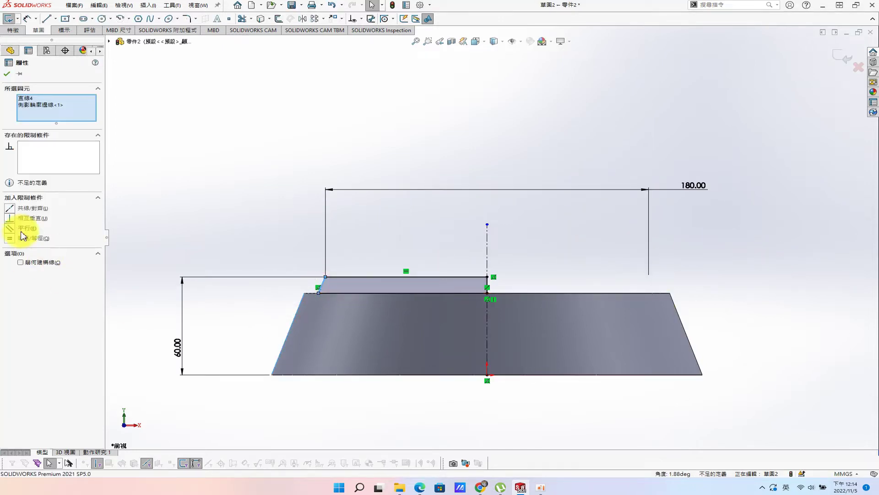
left_click(9, 229)
key("s")
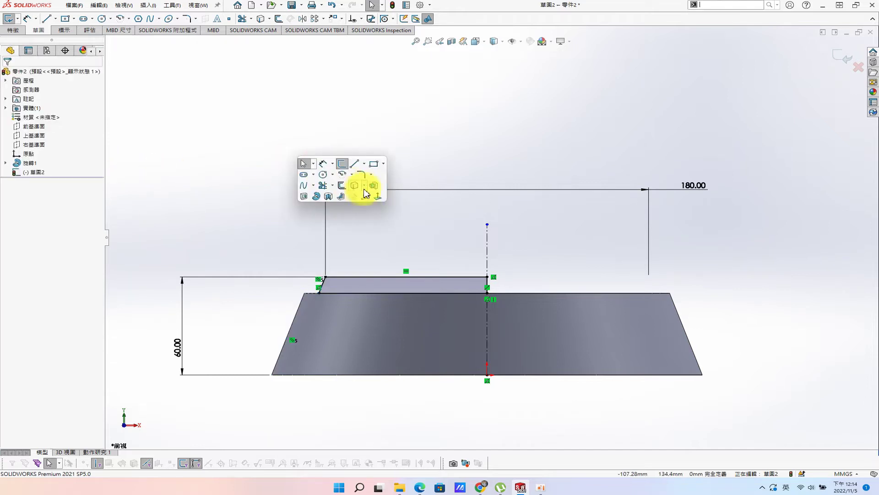
left_click(316, 196)
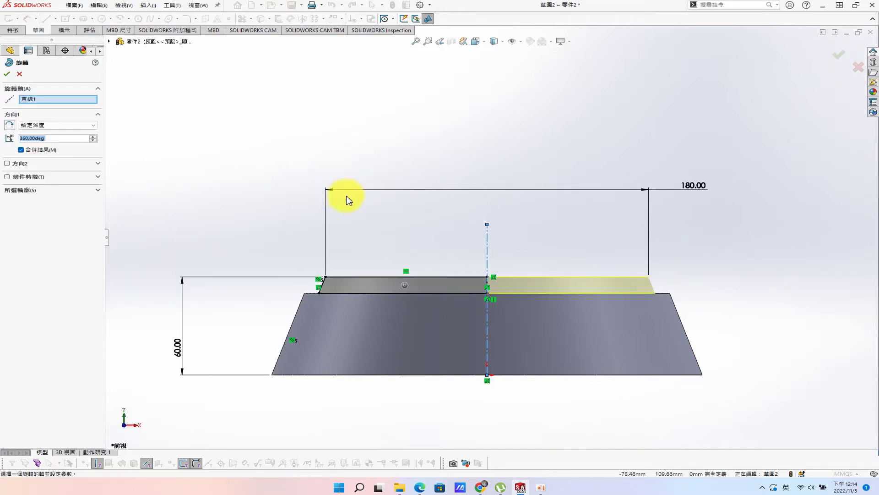
left_click(7, 73)
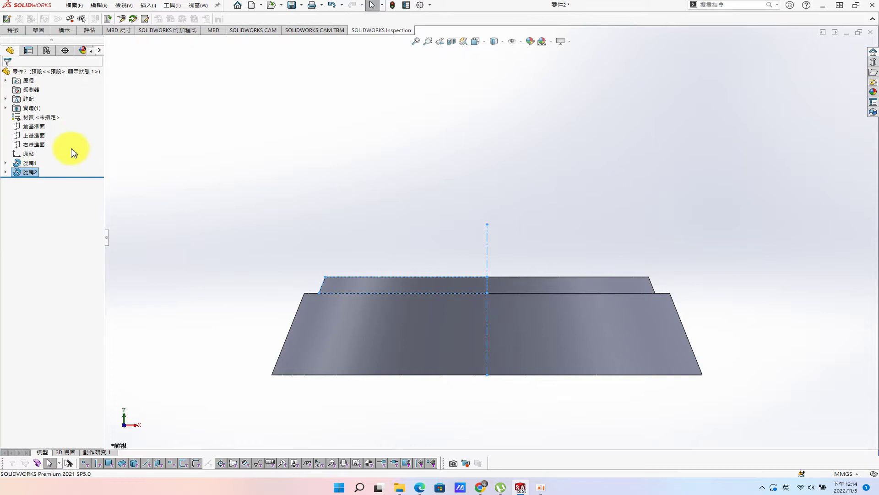
left_click(21, 126)
left_click(43, 118)
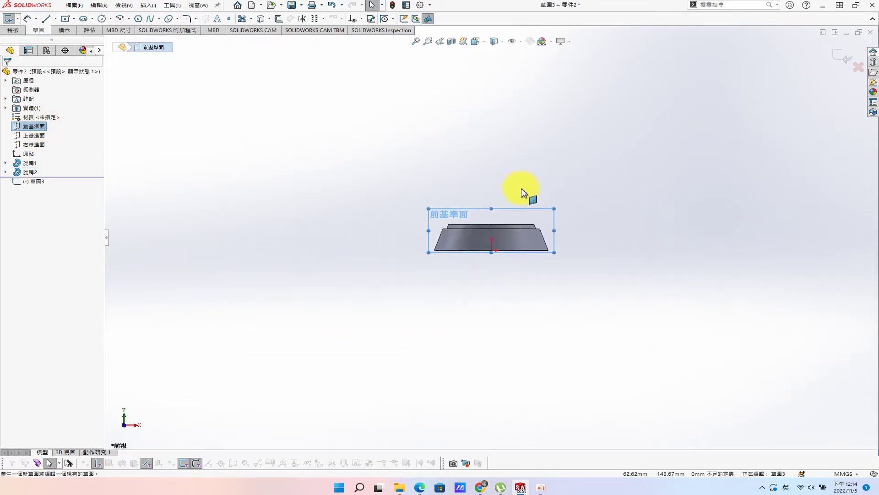
- Draw the vertical rod line and leftward arm, rounding their corner with a 20 mm fillet
left_click(46, 19)
left_click(442, 345)
left_click(442, 202)
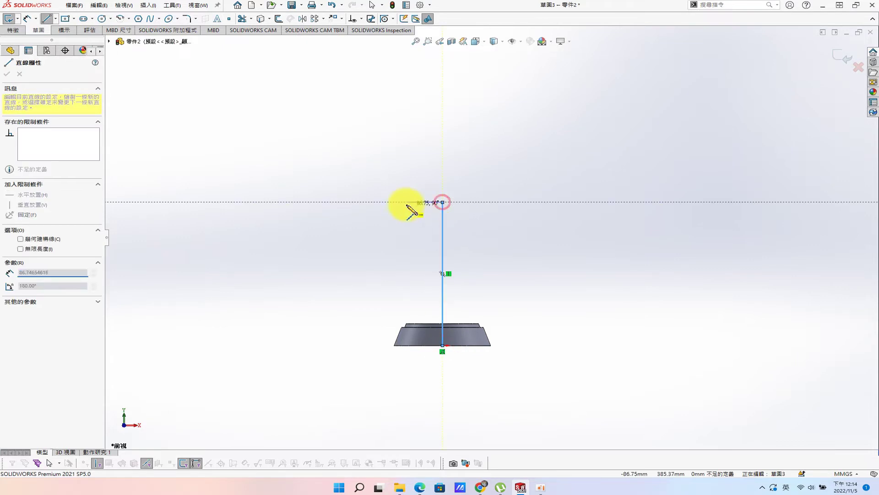
left_click(396, 202)
key("Escape")
key("s")
left_click(604, 211)
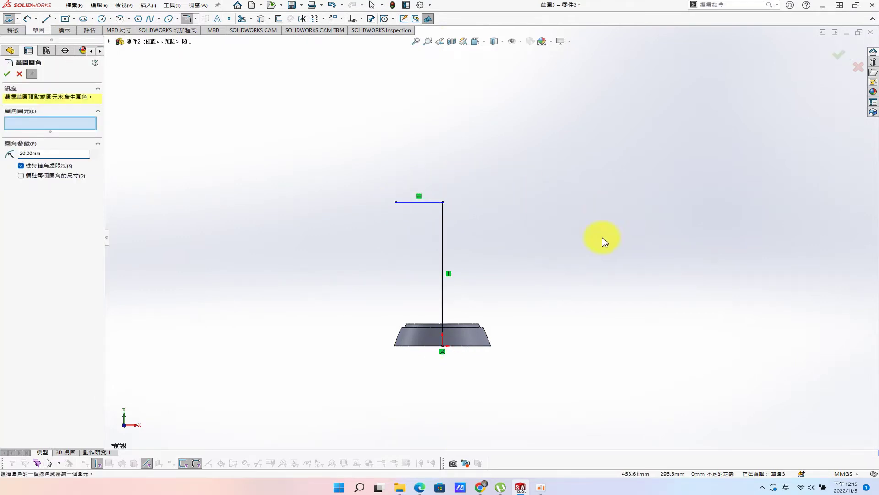
left_click(443, 203)
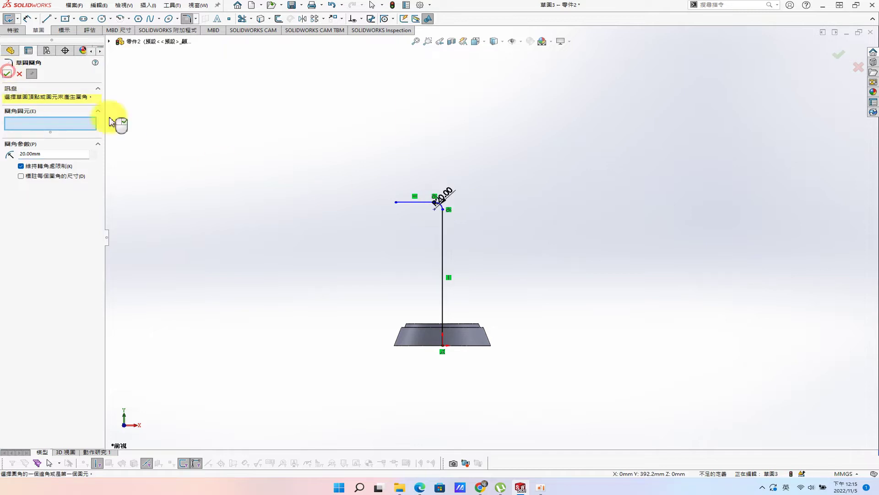
key("s")
- Dimension the arm 70 long and the rod 400 high, then exit the sketch
left_click(221, 167)
left_click(396, 201)
left_click(443, 238)
left_click(451, 144)
type("70")
key("Return")
left_click(425, 202)
left_click(392, 345)
left_click(339, 300)
type("400")
key("Return")
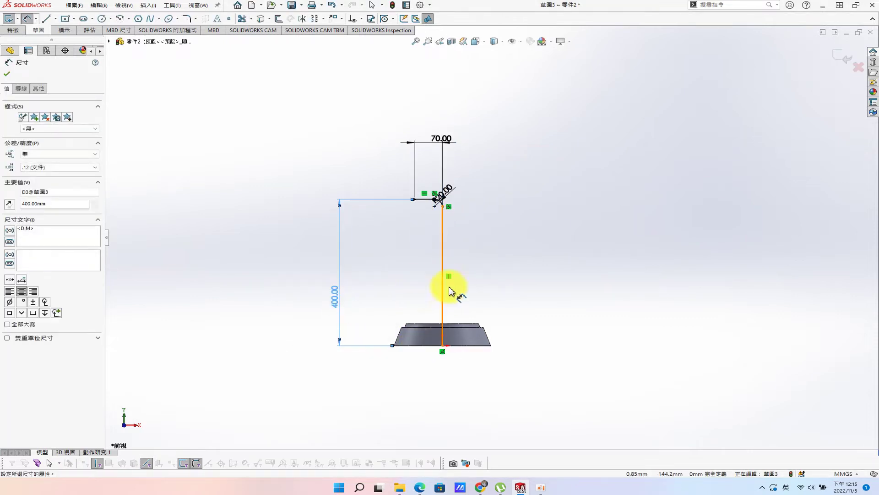
left_click(507, 225)
left_click(833, 52)
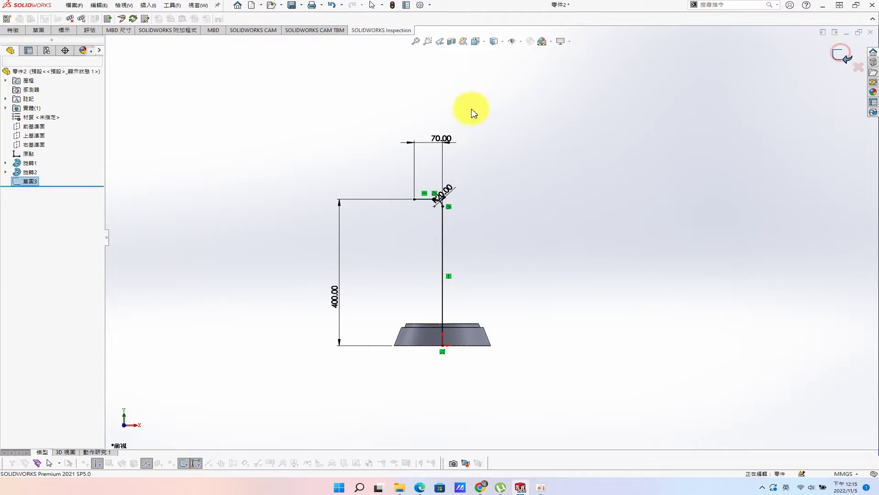
- Sweep a 10 mm circular profile along the path to form the rod
left_click(148, 5)
left_click(259, 40)
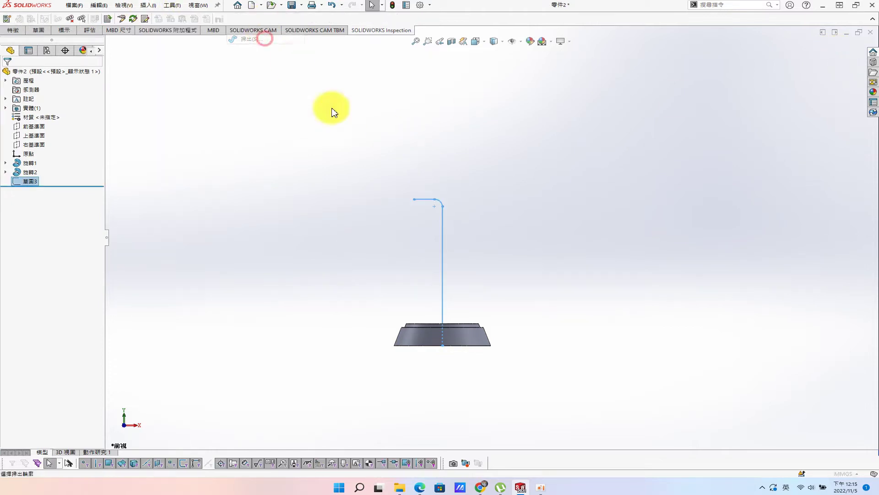
left_click(21, 104)
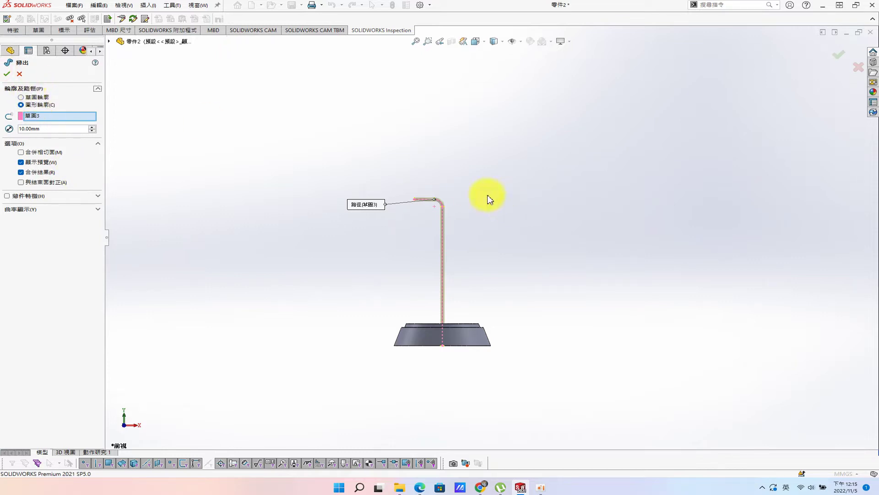
left_click(8, 74)
middle_click_drag(453, 207, 537, 259)
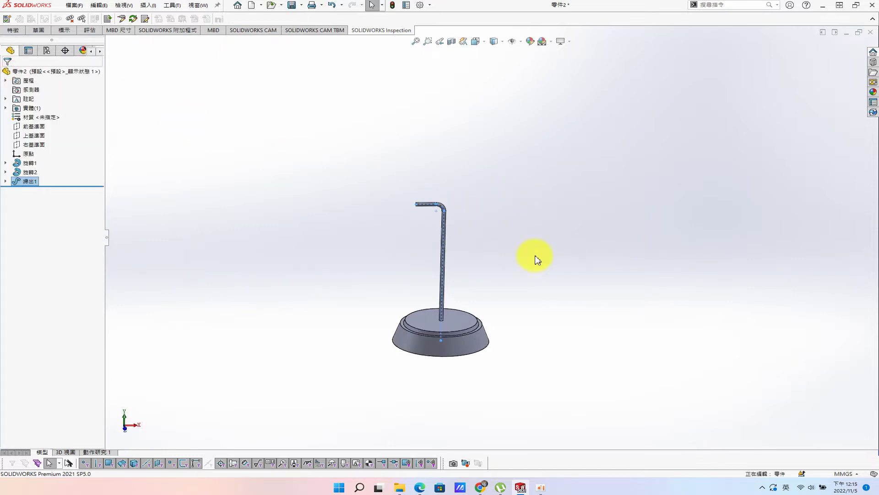
- Save the part as base and start a new document
key("ctrl+s")
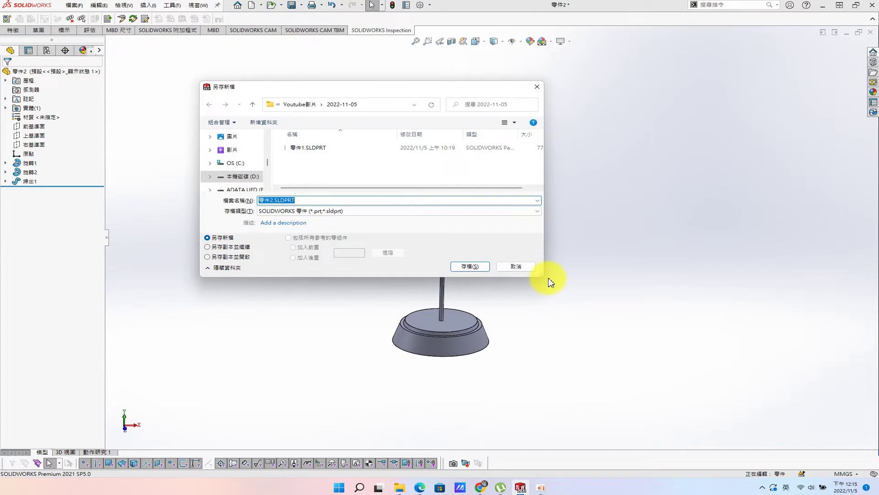
key("Return")
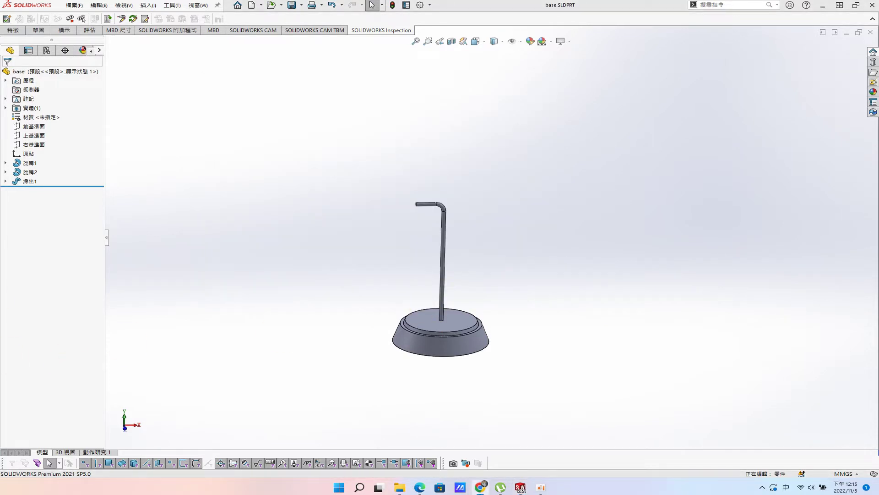
left_click(252, 6)
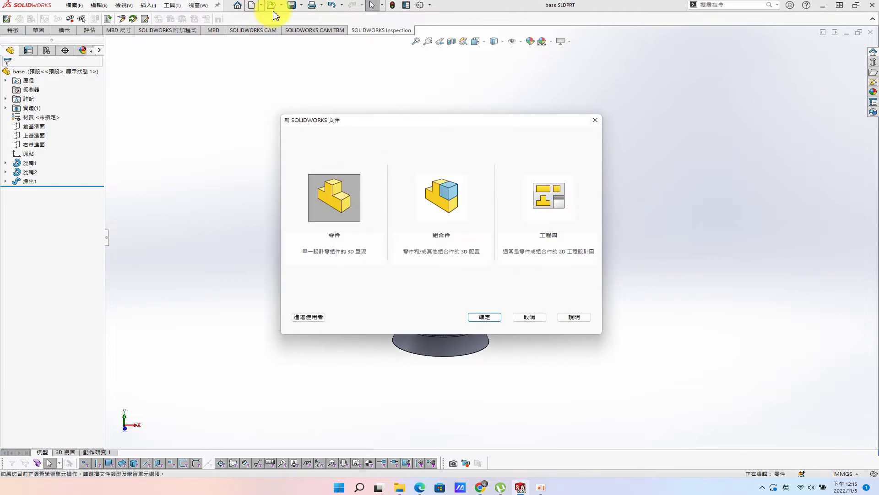
- Create a new part and sketch a circle centred on the origin on the front plane
double_click(328, 188)
left_click(33, 117)
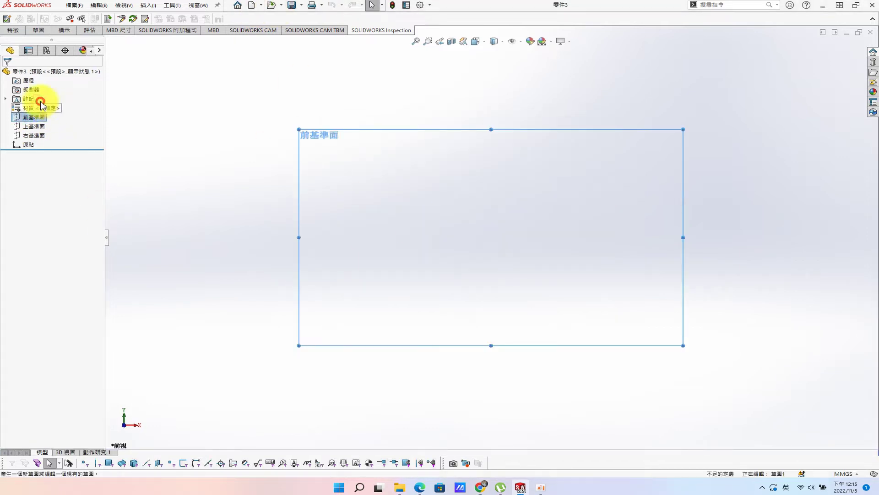
left_click(51, 107)
left_click(253, 300)
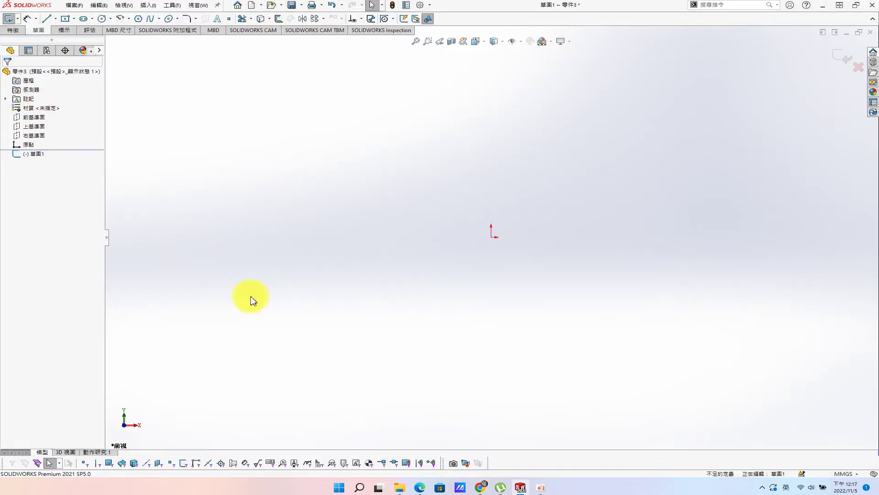
left_click(102, 18)
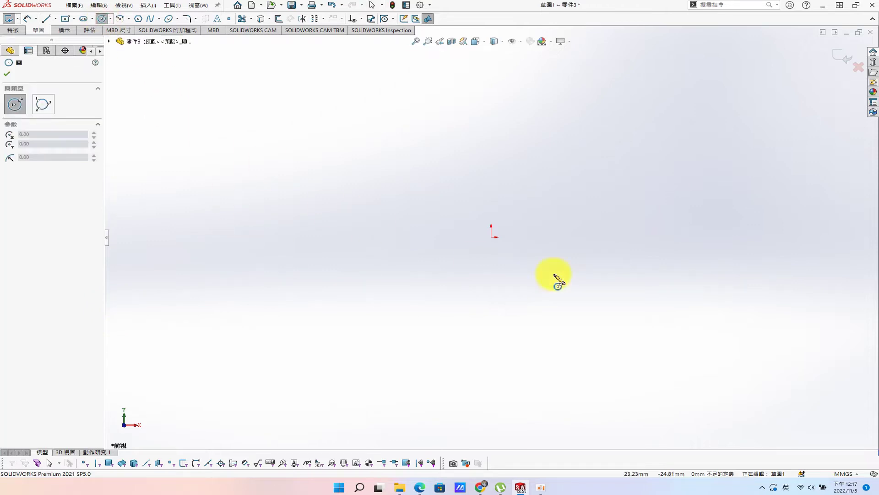
left_click(491, 237)
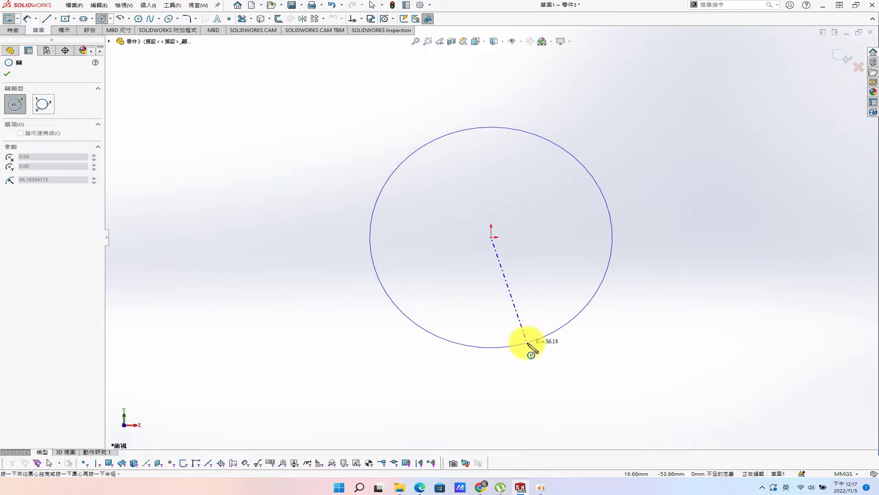
left_click(536, 347)
key("Escape")
- Make the circle construction geometry and dimension its diameter to 275
left_click(593, 183)
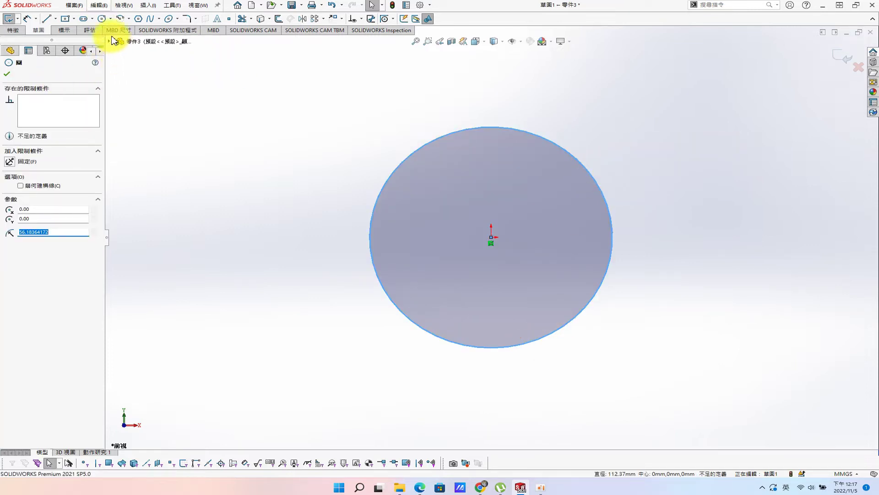
left_click(32, 186)
left_click(226, 121)
key("s")
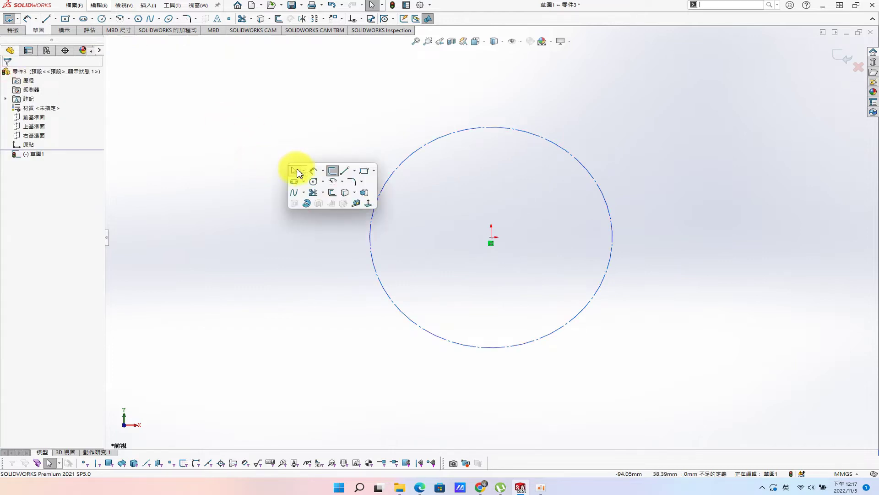
left_click(314, 174)
left_click(580, 163)
type("275")
key("Return")
key("Escape")
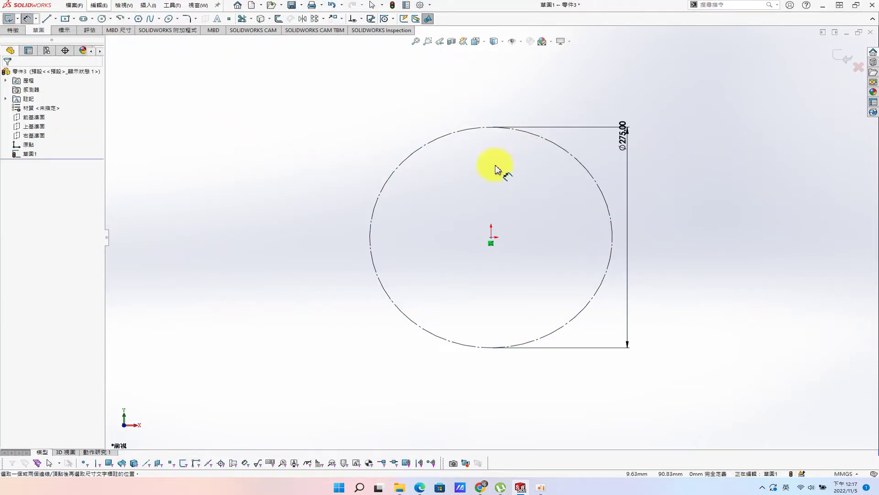
left_click(55, 19)
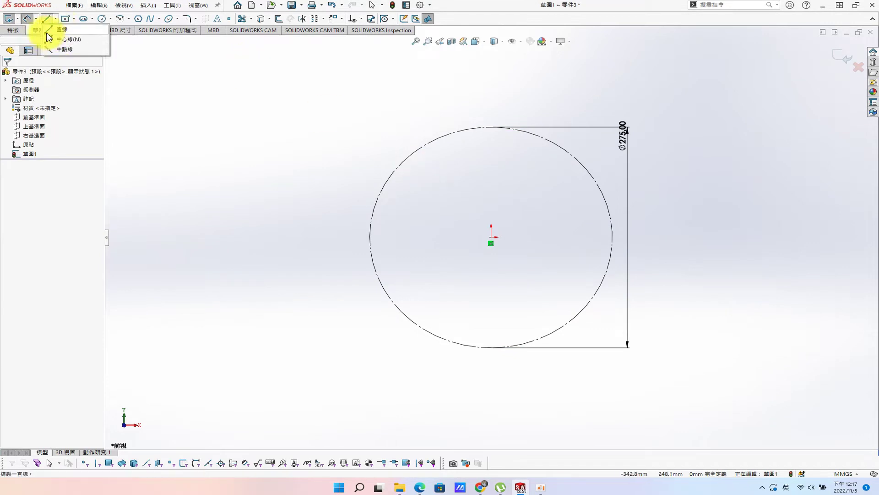
- Draw a closed triangle from the origin up to the circle's top and back
left_click(50, 29)
left_click(490, 237)
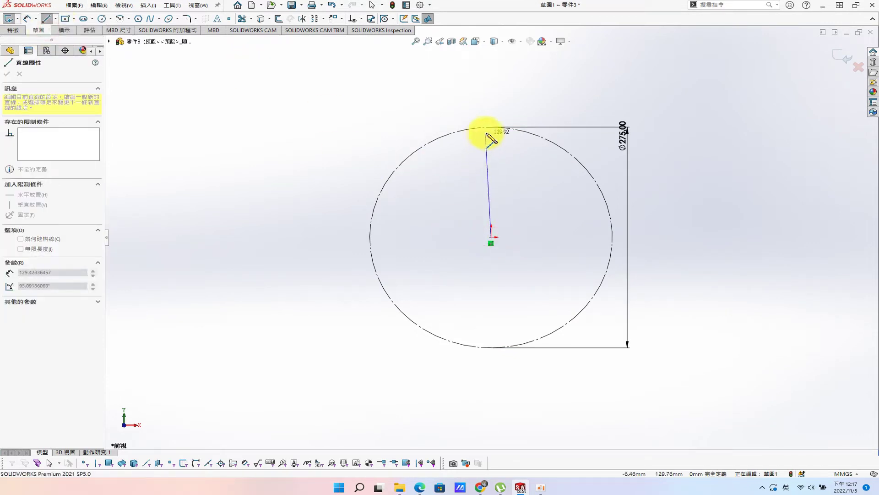
left_click(491, 127)
left_click(536, 160)
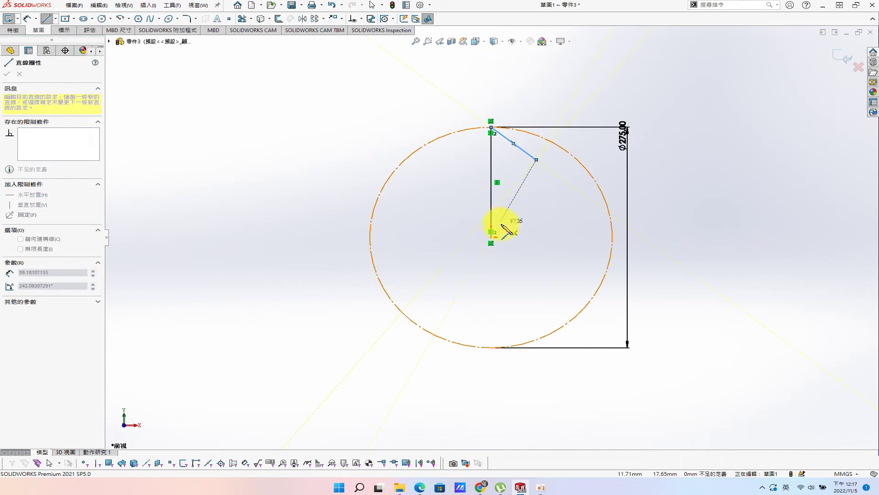
left_click(491, 236)
key("Escape")
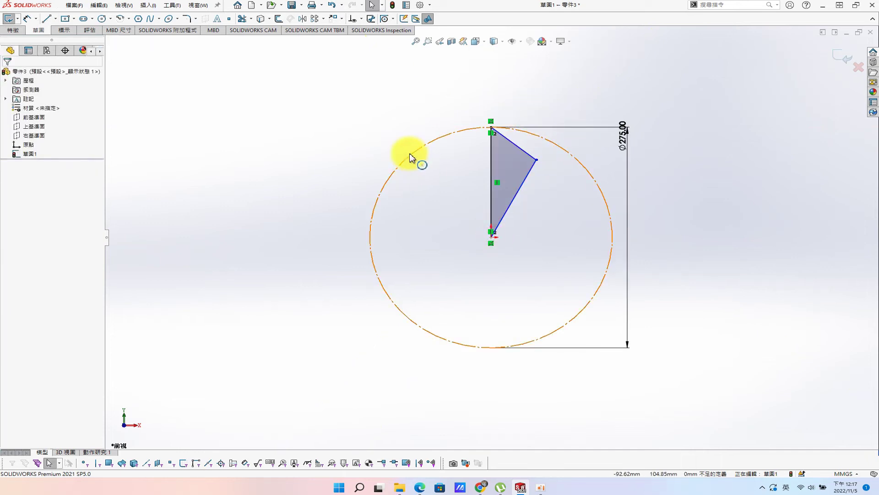
- Dimension the angle between the vertical and slanted edges to 30°
key("s")
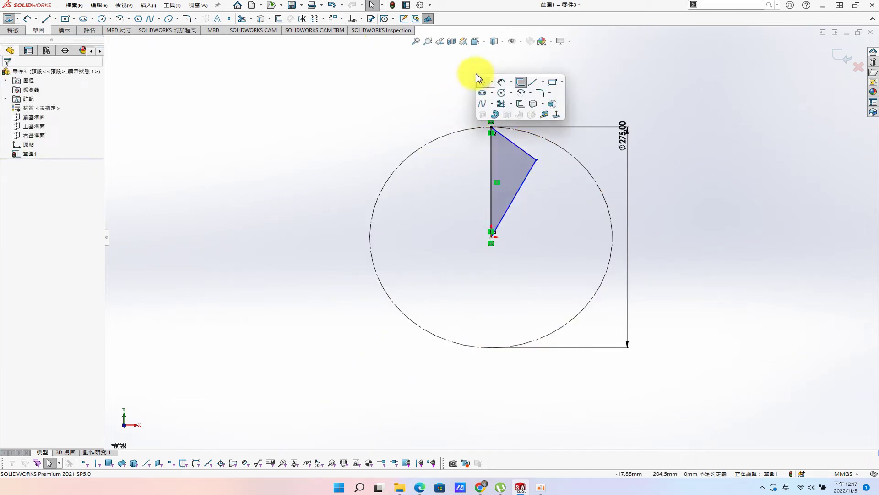
left_click(507, 86)
left_click(522, 181)
left_click(491, 177)
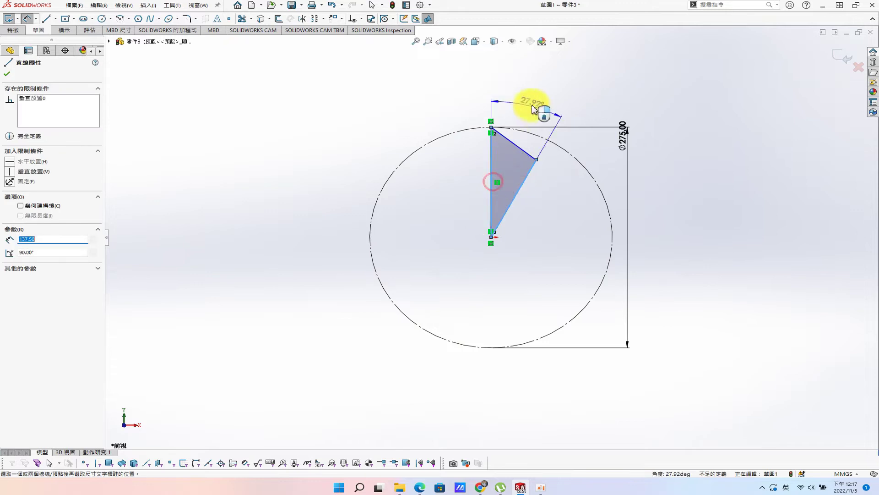
left_click(531, 105)
type("30")
key("Return")
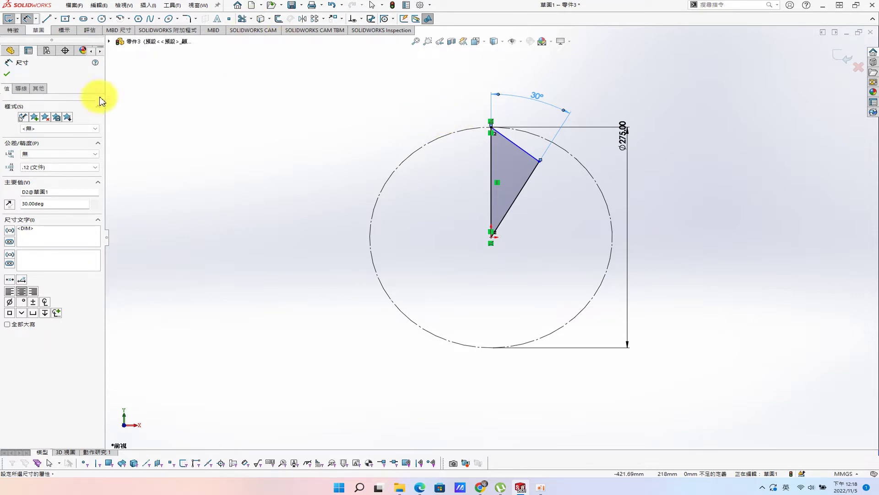
- Add a construction circle at the origin dimensioned to 230 diameter
left_click(101, 19)
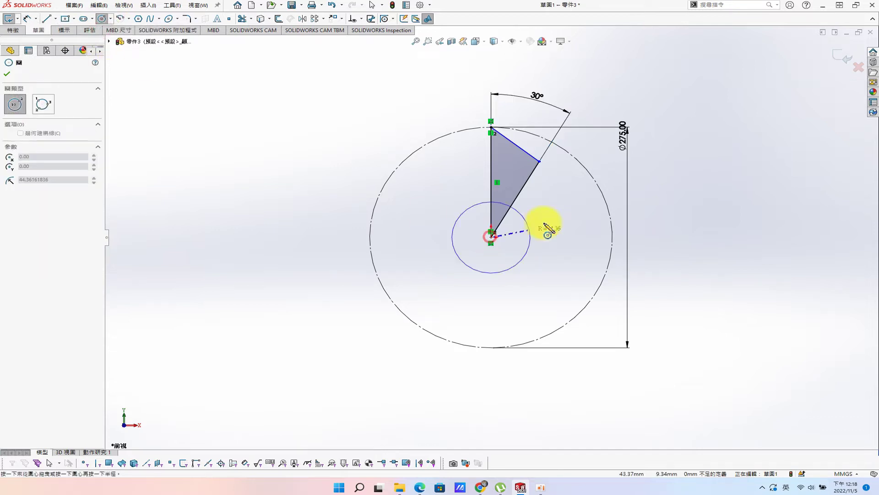
left_click(491, 237)
left_click(555, 212)
left_click(20, 221)
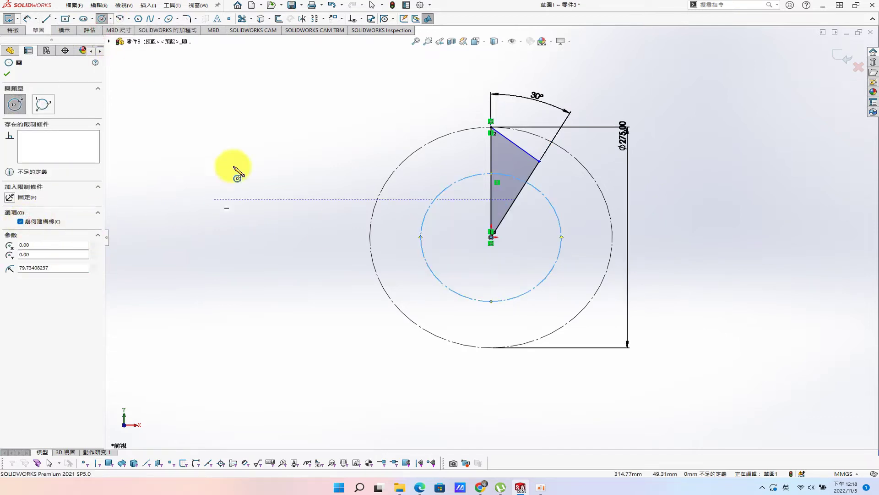
left_click(7, 74)
key("s")
left_click(259, 204)
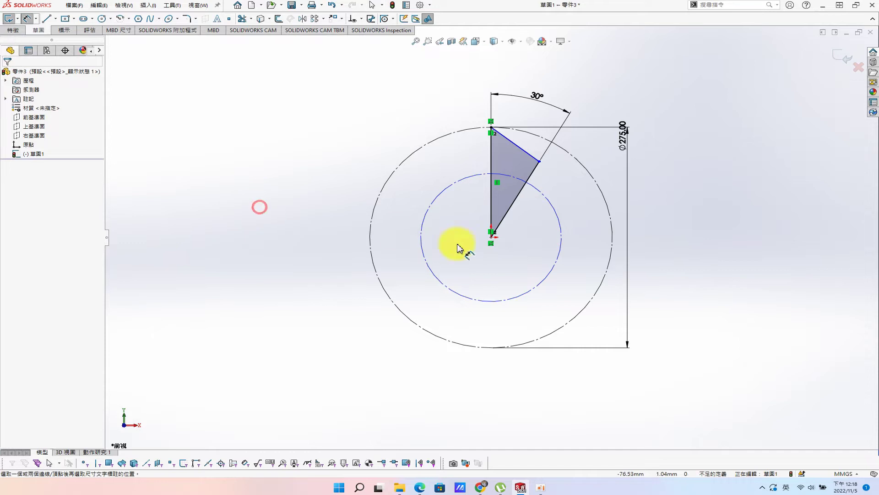
left_click(449, 289)
left_click(331, 320)
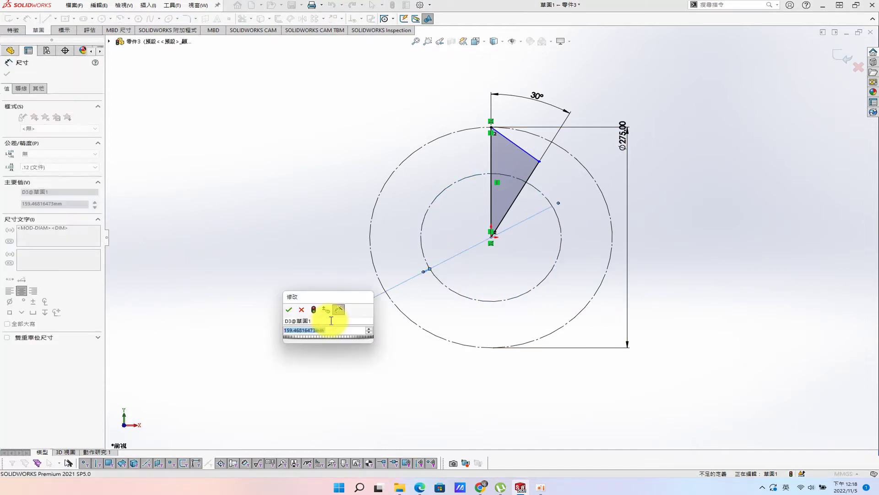
type("23")
key("Return")
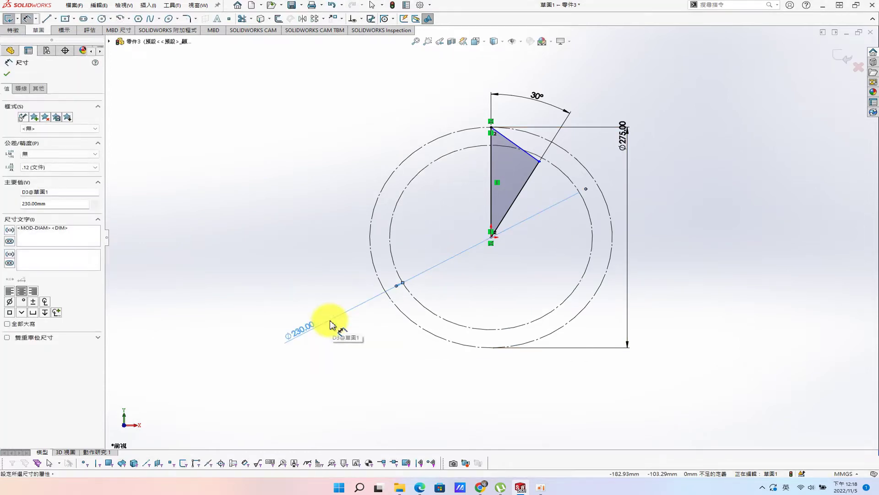
key("Escape")
- Make the triangle's outer corner coincident with the 230 circle
left_click(539, 161)
left_click(570, 174, "ctrl")
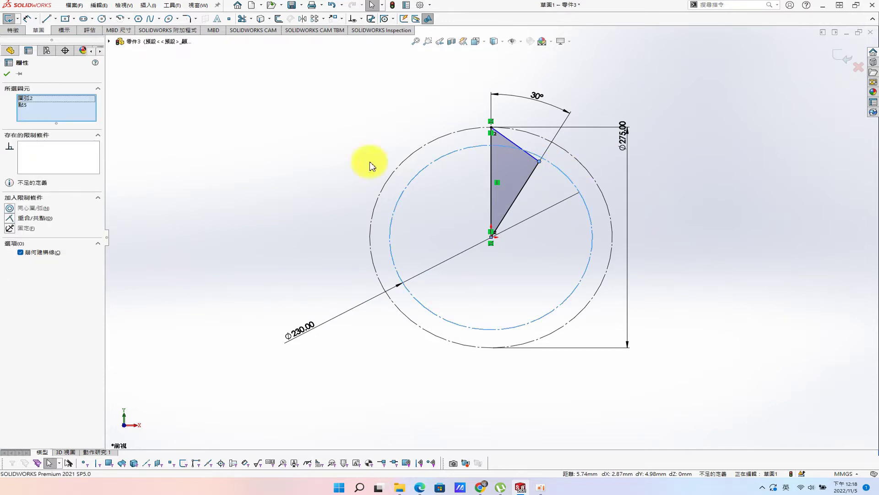
left_click(7, 219)
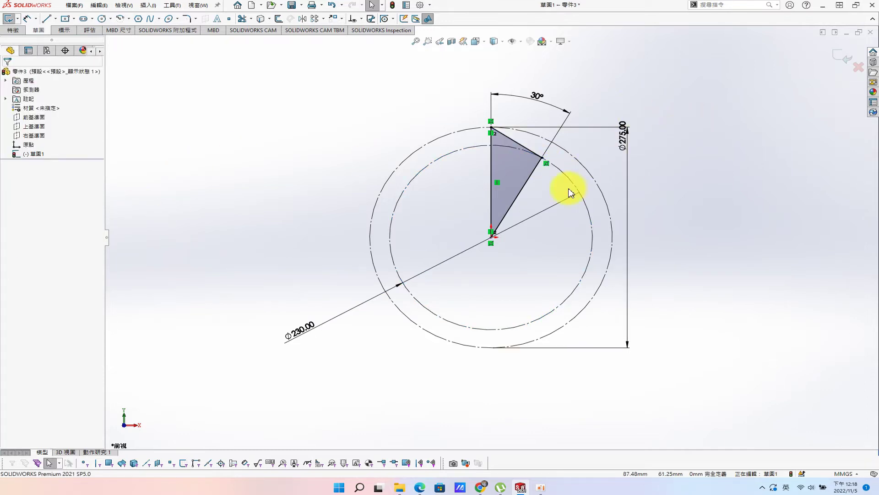
key("s")
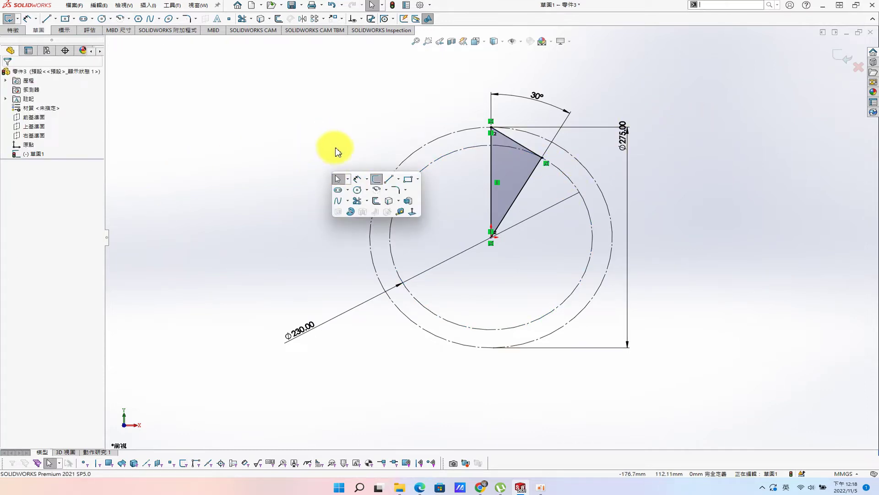
left_click(389, 200)
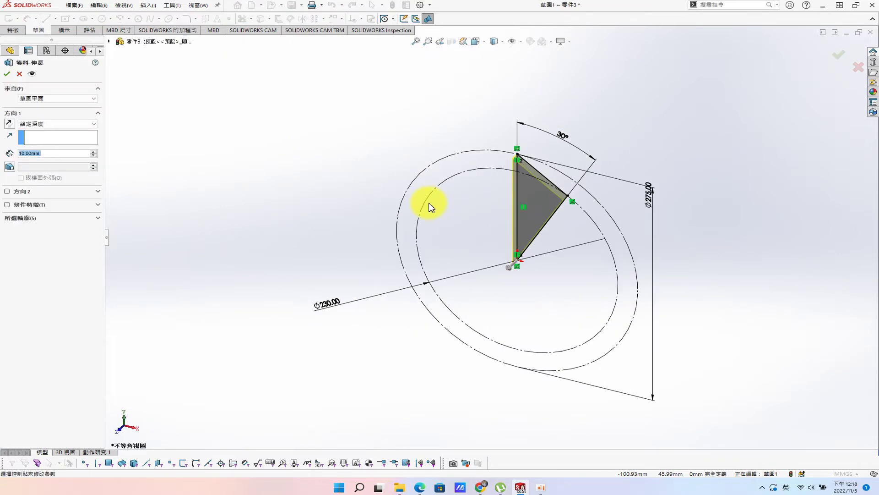
- Accept the 10 mm blind extrusion of the triangle into a solid wedge
left_click(6, 74)
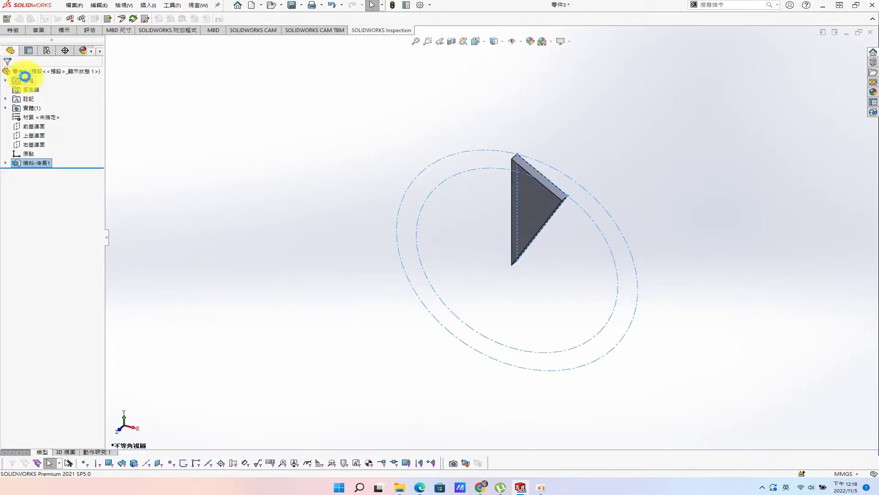
left_click(216, 160)
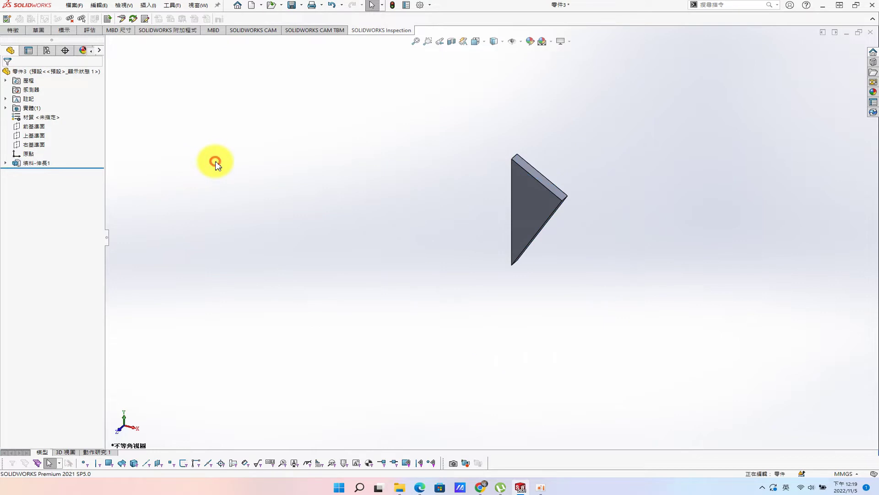
left_click(35, 164)
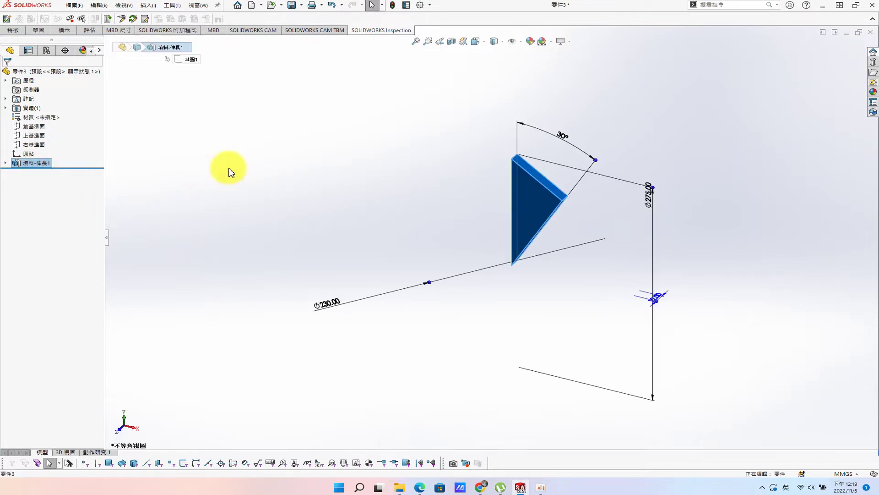
left_click(310, 156)
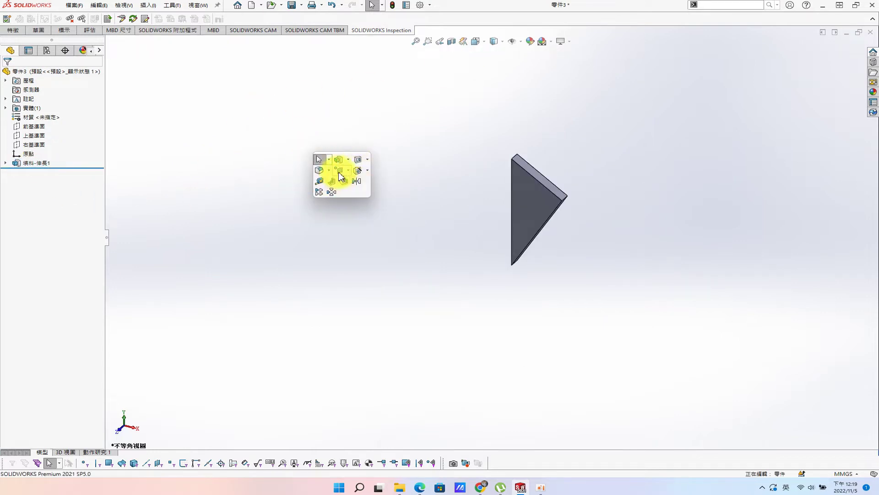
- Create a reference axis at the intersection of the Top and Right planes
left_click(353, 170)
left_click(357, 190)
left_click(114, 42)
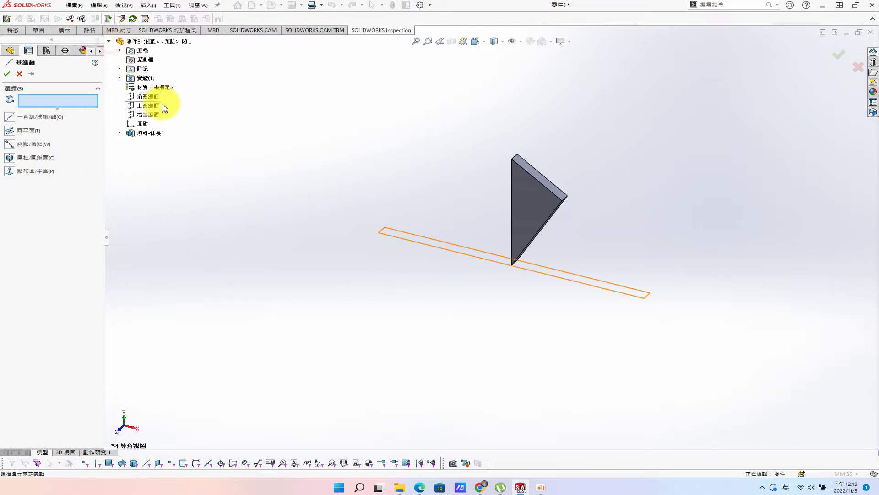
left_click(147, 106)
left_click(147, 115)
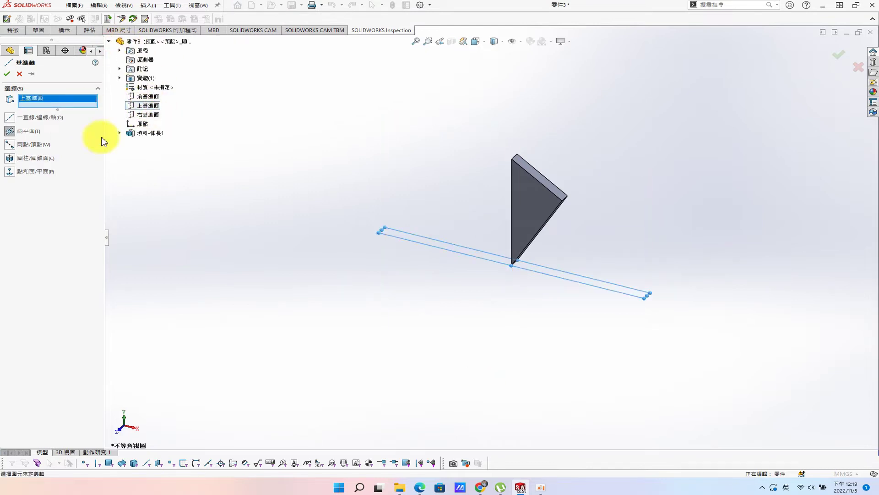
left_click(8, 64)
scroll(507, 196, "down", 5)
scroll(516, 239, "up", 2)
- Circular-pattern the wedge extrusion 12 times about Axis1, then roll back to one tooth
key("s")
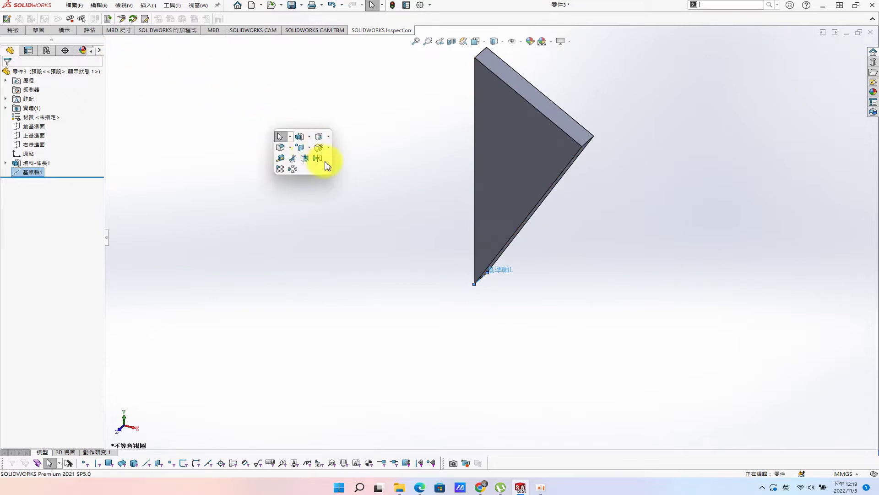
left_click(290, 170)
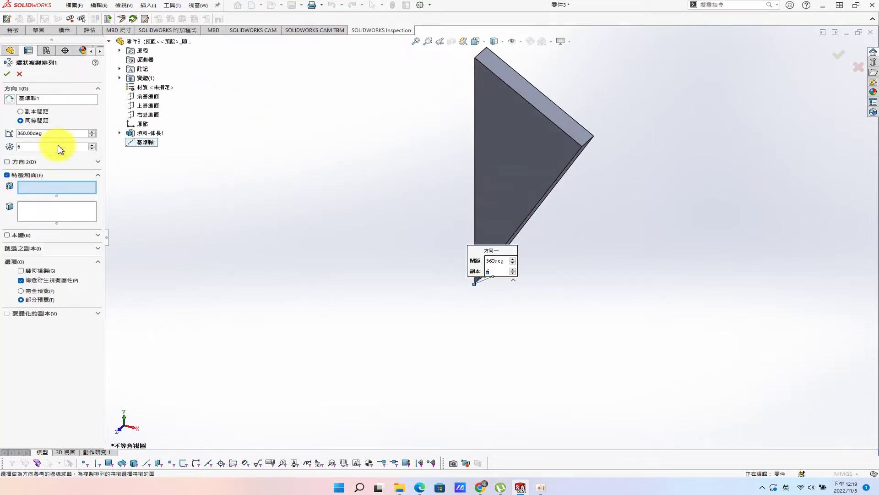
left_click(148, 133)
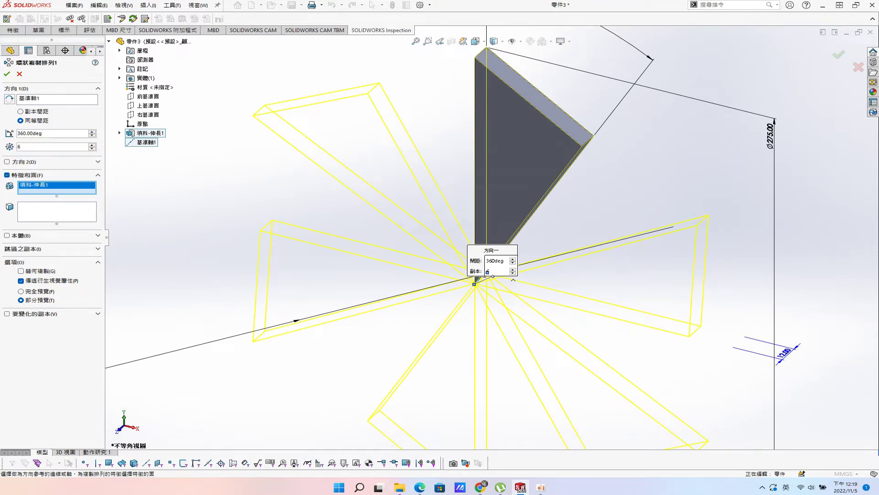
left_click(36, 148)
type("12")
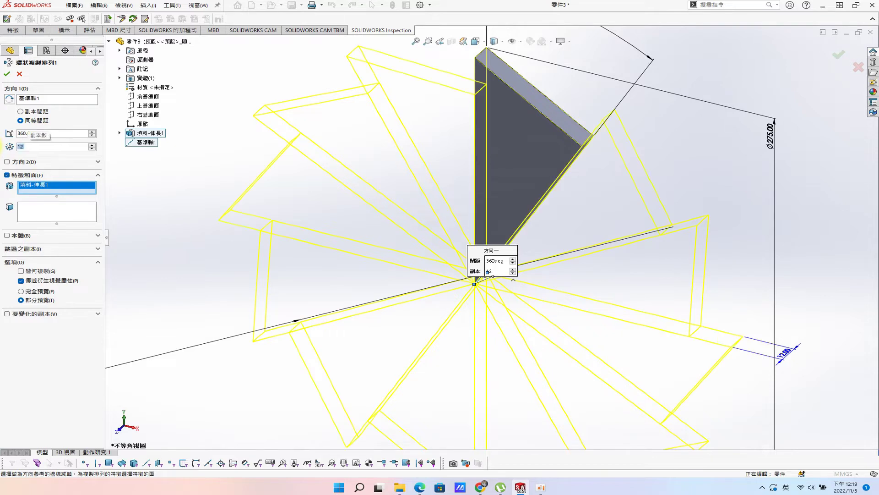
left_click(7, 74)
scroll(495, 205, "up", 4)
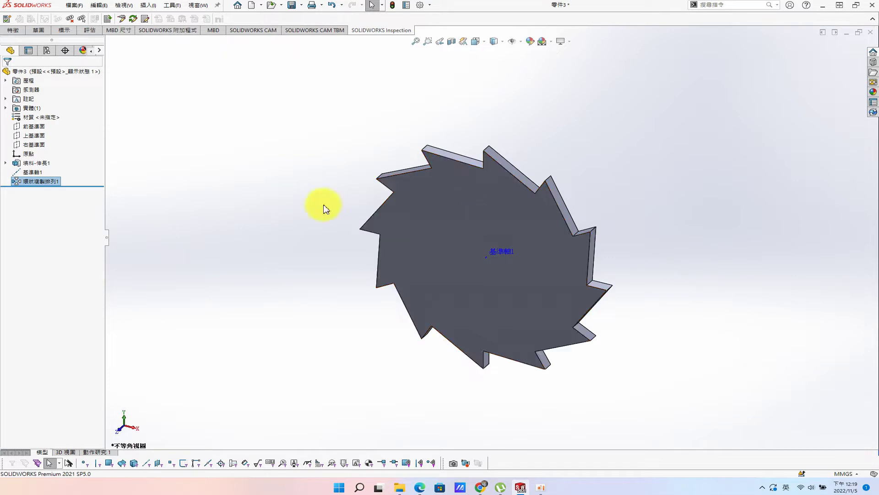
left_click_drag(94, 167, 95, 168)
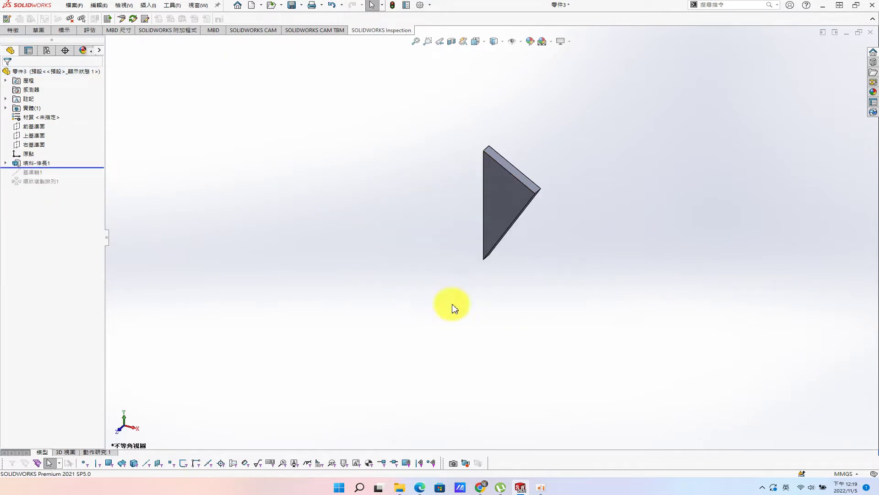
- Sketch a Ø200 circle centred on the origin on the triangular face
left_click(504, 205)
left_click(543, 173)
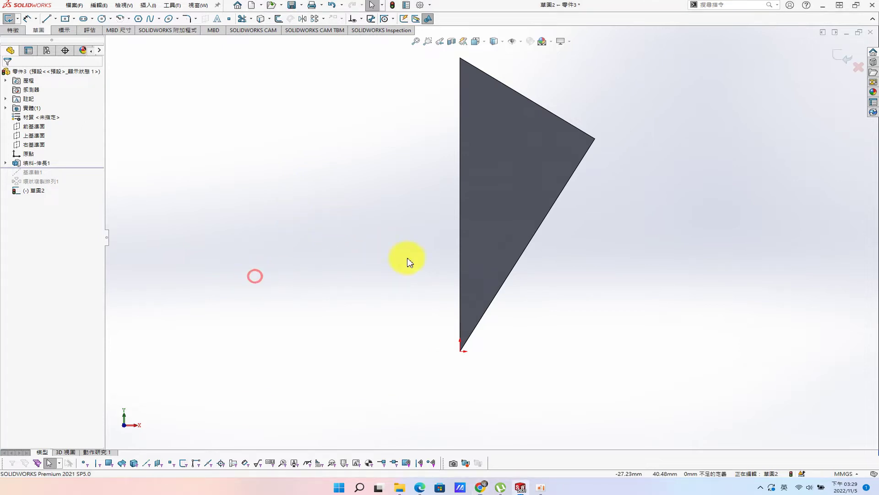
left_click(489, 205)
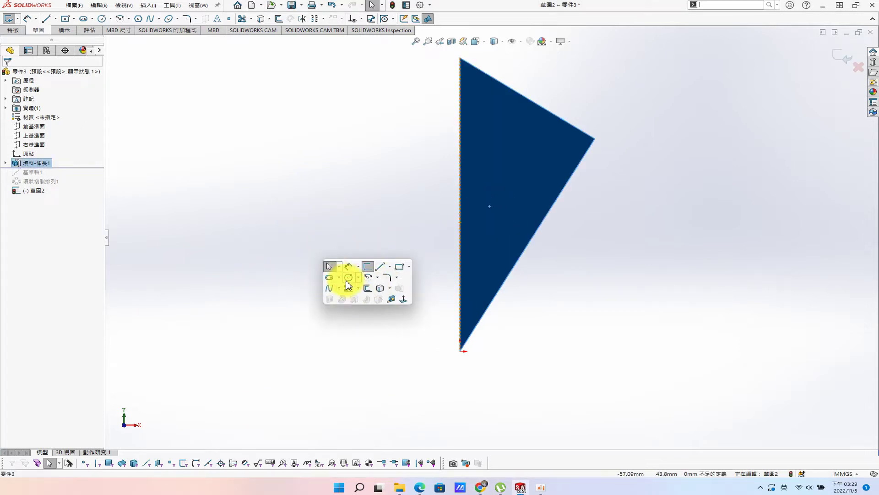
left_click(348, 277)
left_click(460, 351)
left_click(558, 186)
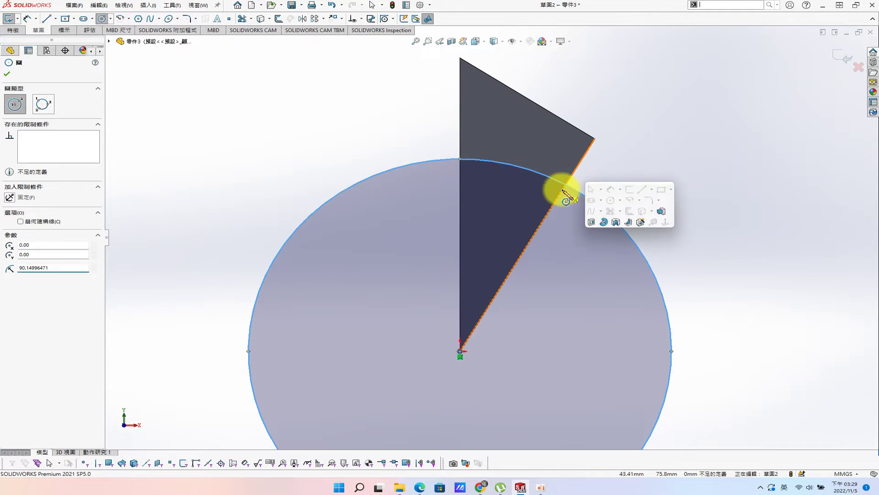
key("d")
left_click(609, 210)
left_click(637, 183)
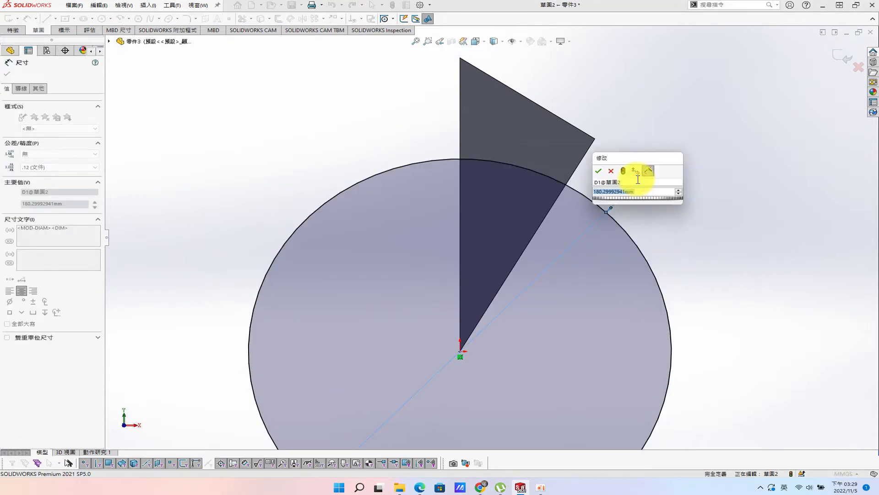
type("200")
key("Return")
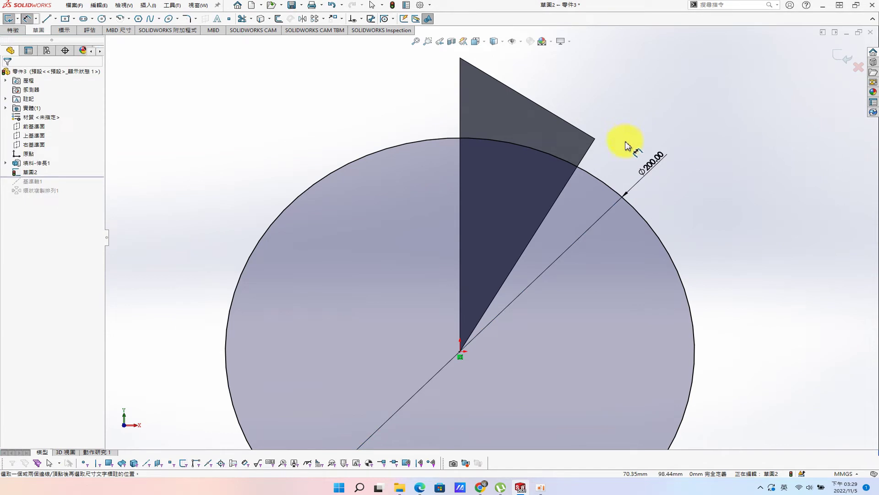
key("Escape")
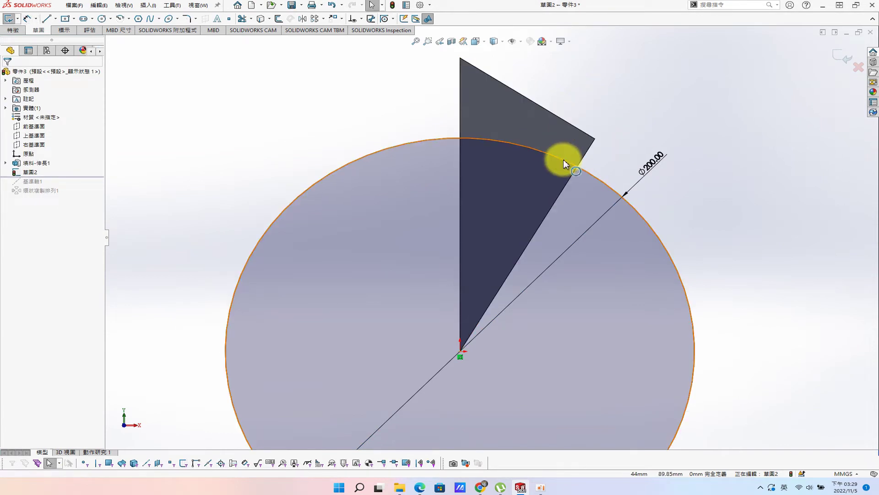
- Offset the triangle's three edges 8 mm inward
left_click(581, 180)
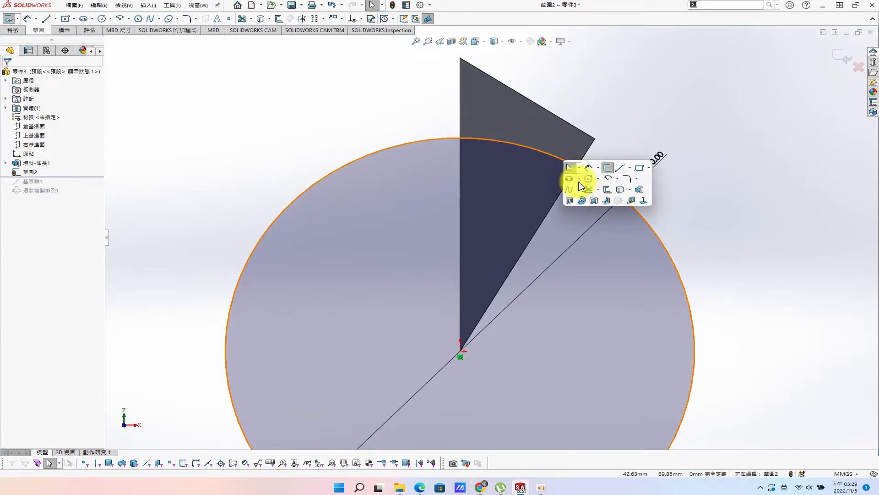
left_click(606, 184)
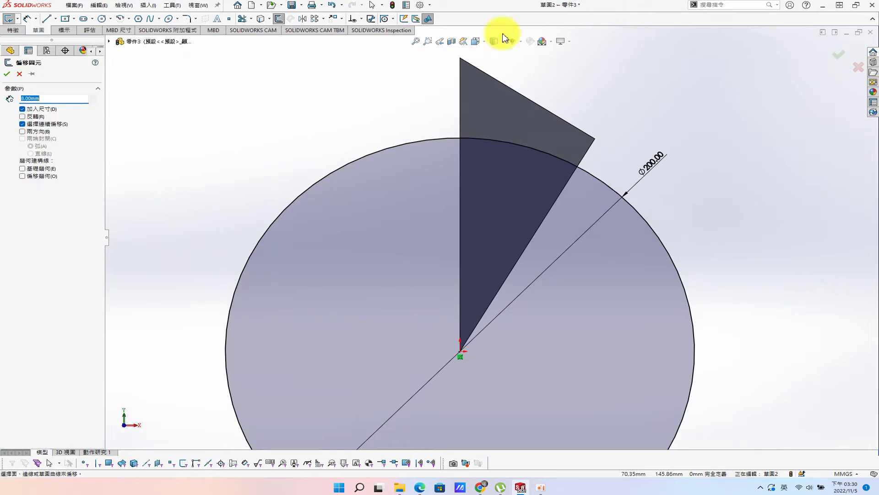
left_click(461, 120)
left_click(524, 96)
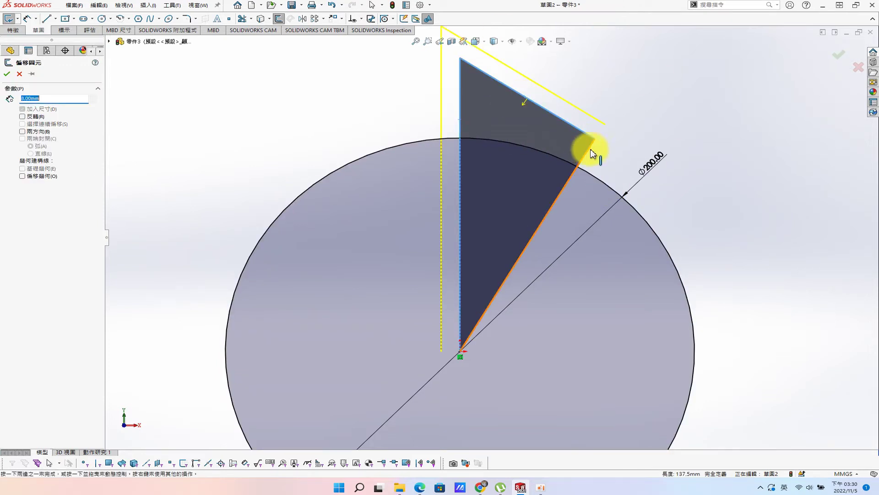
left_click(591, 153)
left_click(30, 116)
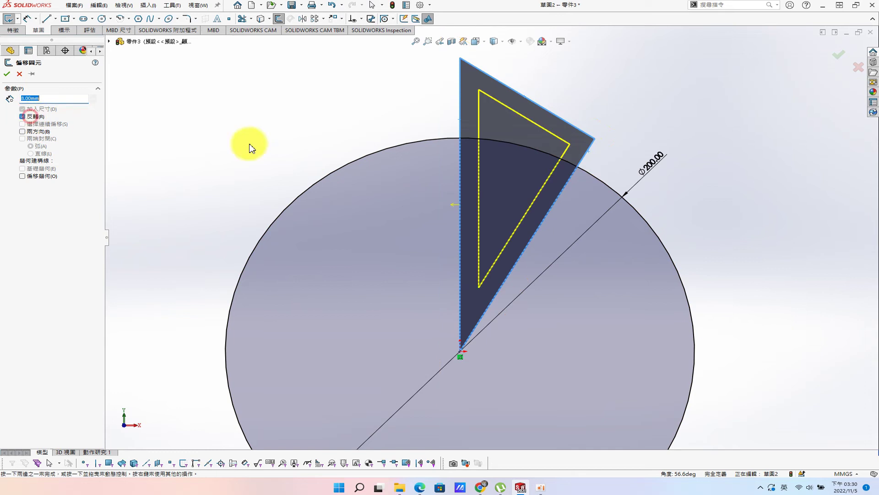
left_click(7, 73)
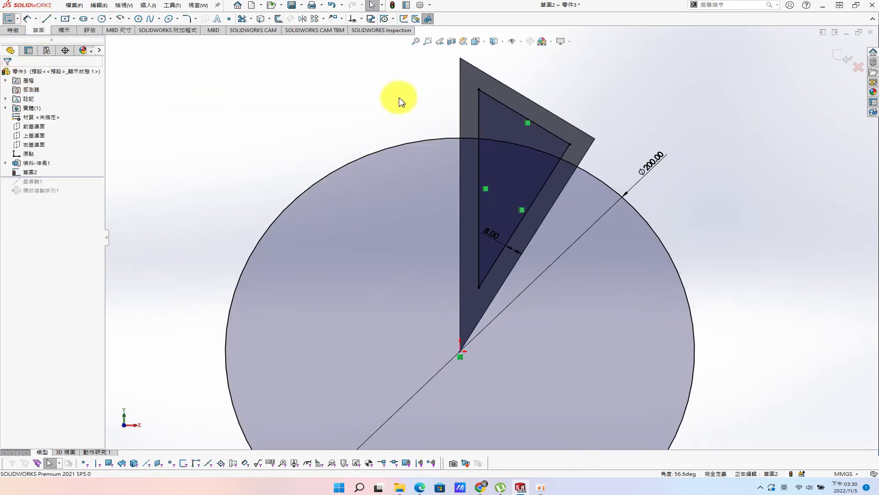
- Trim away the circle and edge segments outside the window outline
key("s")
left_click(290, 157)
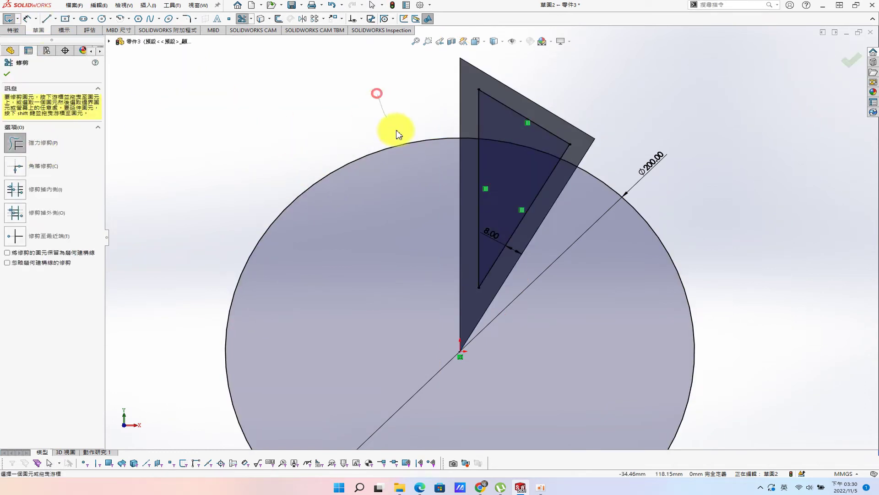
left_click_drag(384, 111, 526, 220)
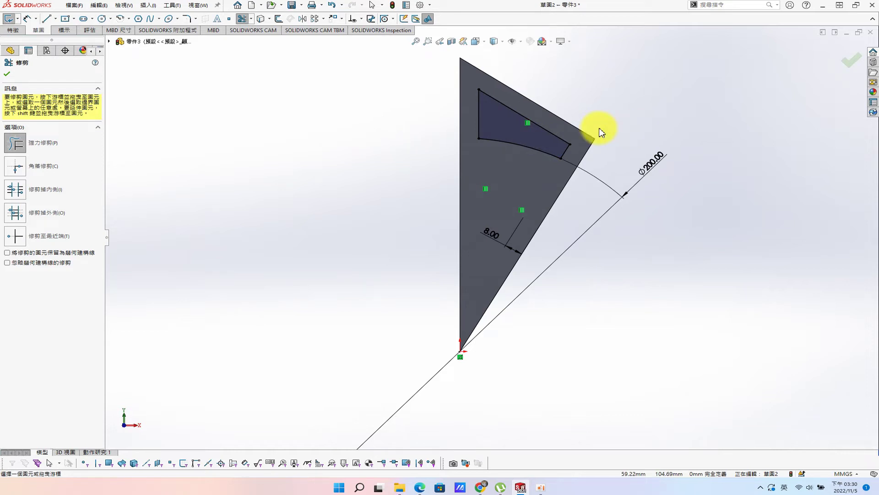
key("s")
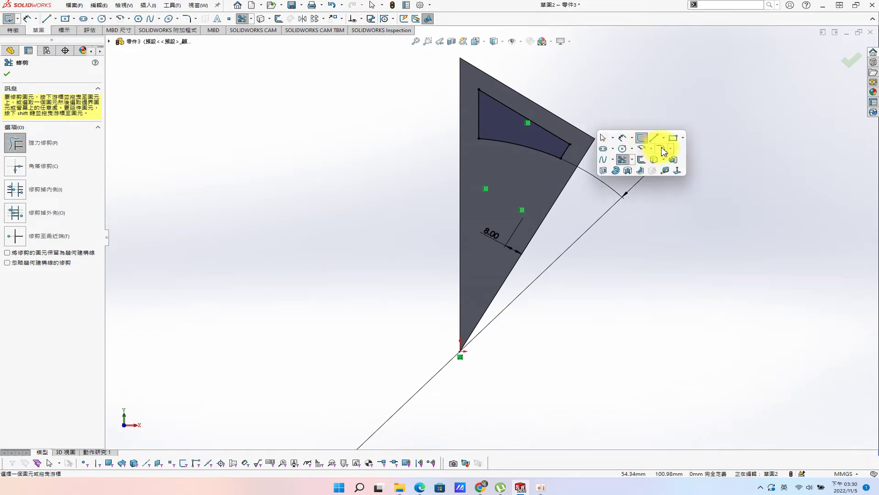
left_click(661, 149)
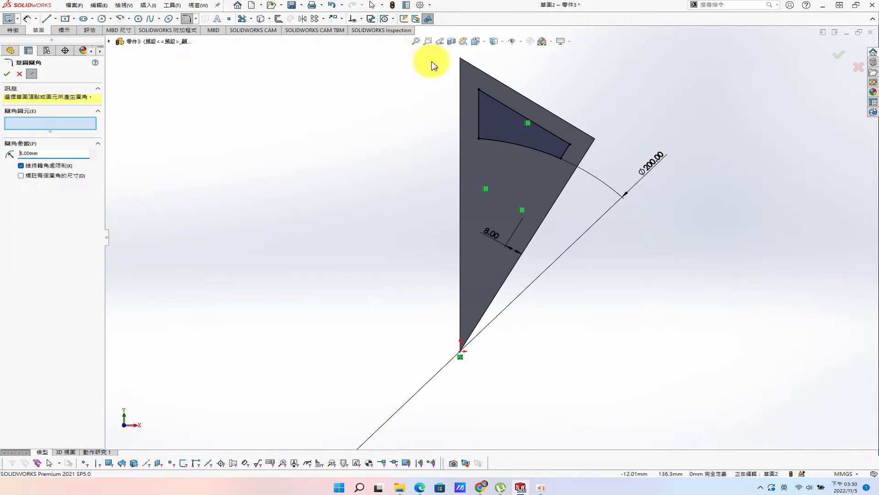
- Try 5 mm fillets on the window corners, then undo and cancel them
left_click_drag(411, 76, 604, 184)
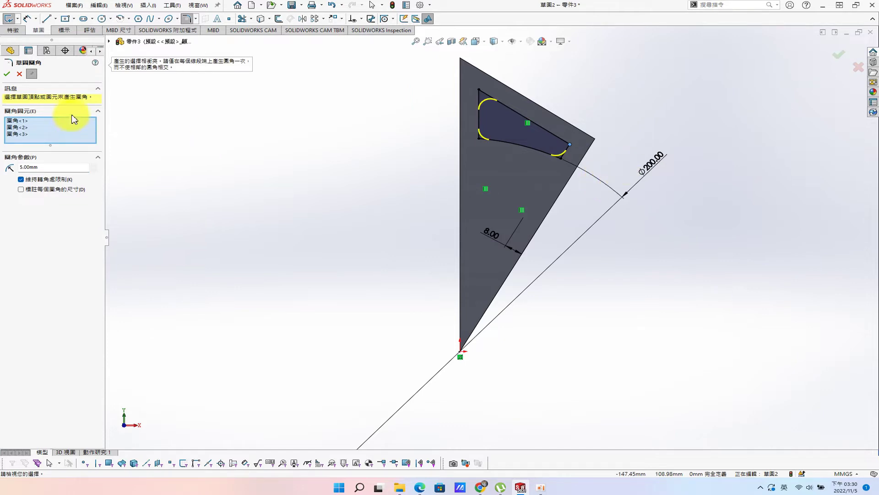
left_click(7, 74)
left_click(330, 6)
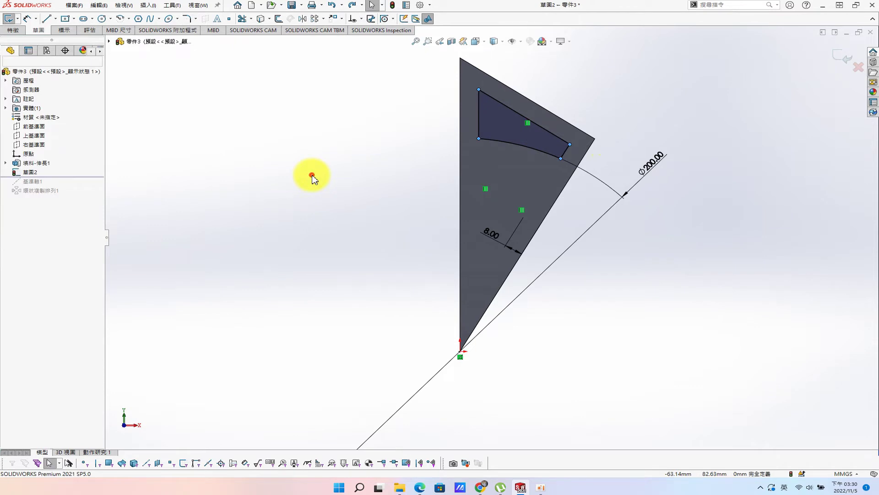
key("s")
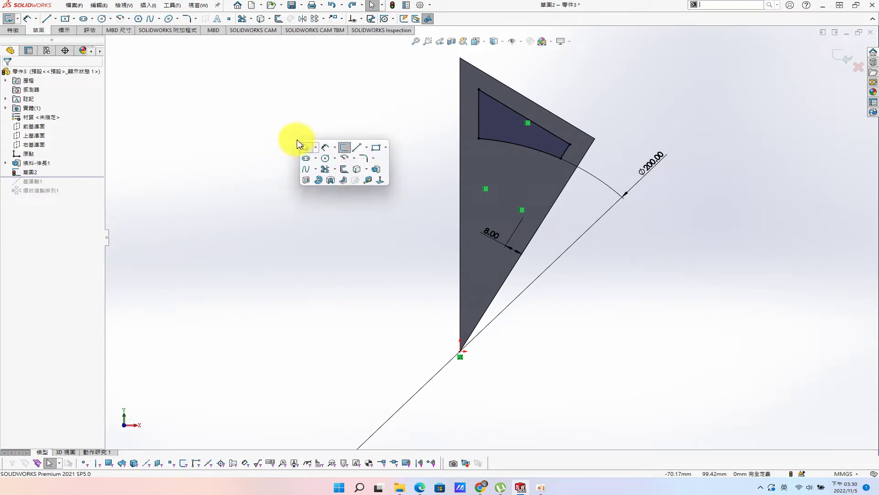
left_click(369, 159)
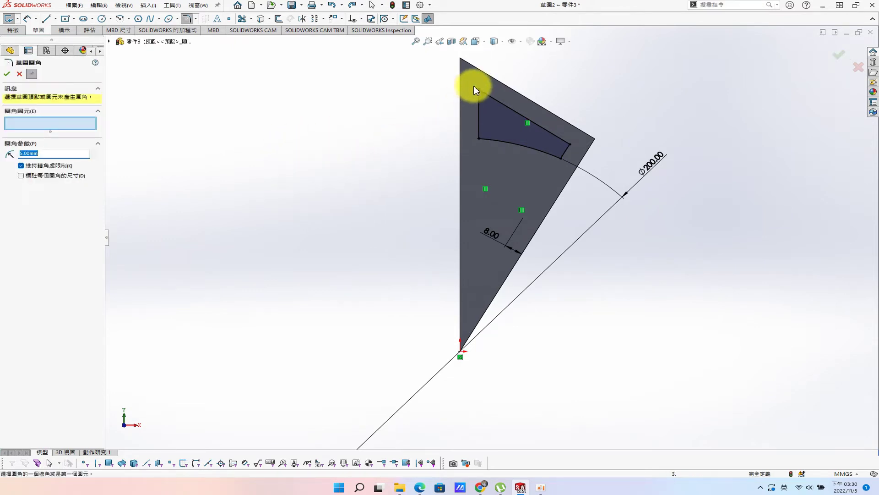
left_click(479, 89)
left_click(478, 138)
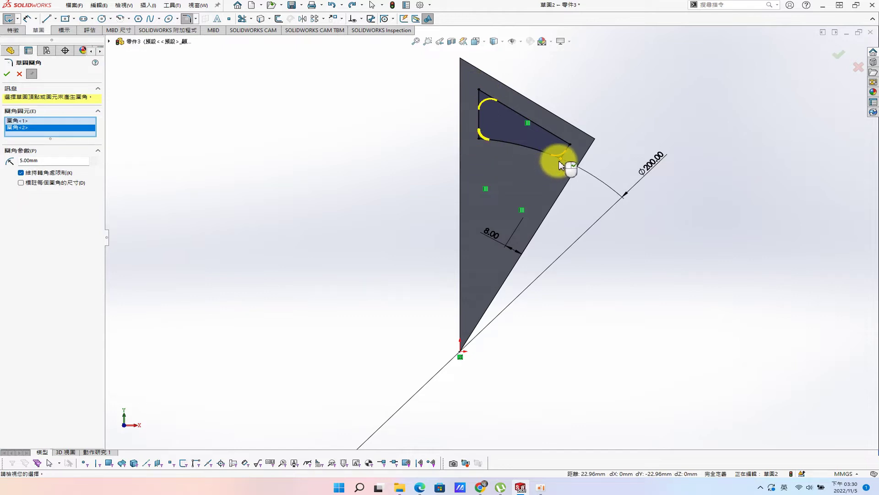
left_click(560, 164)
left_click(59, 168)
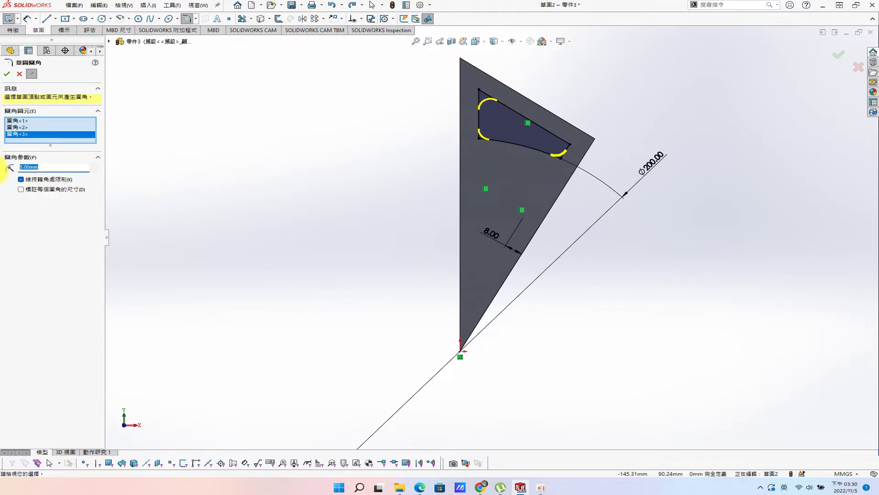
left_click(566, 146)
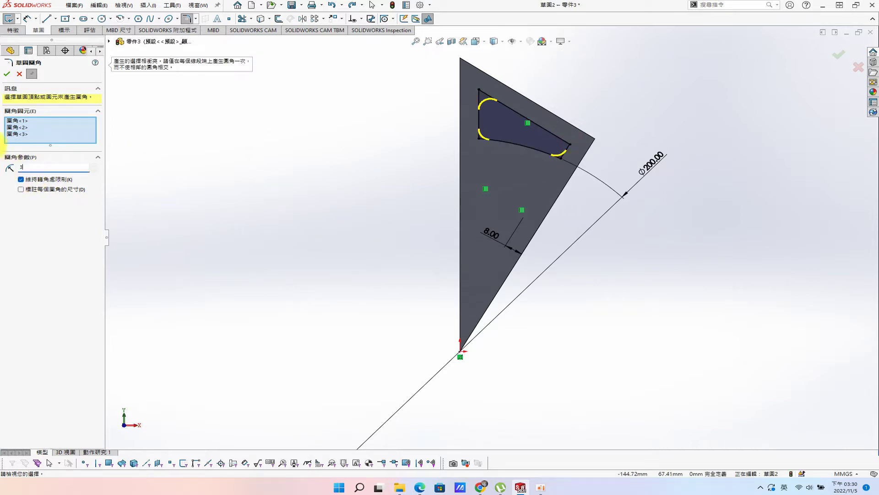
key("Escape")
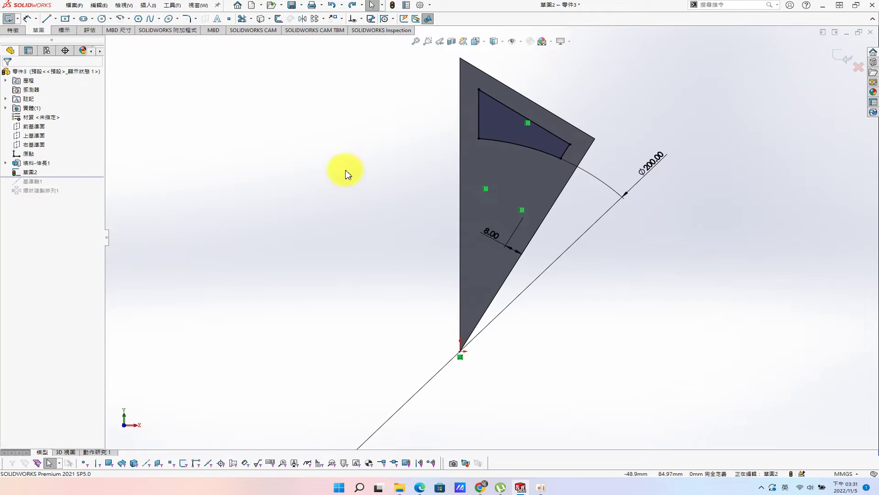
- Fillet all four window corners with a 3 mm radius
key("s")
left_click(387, 229)
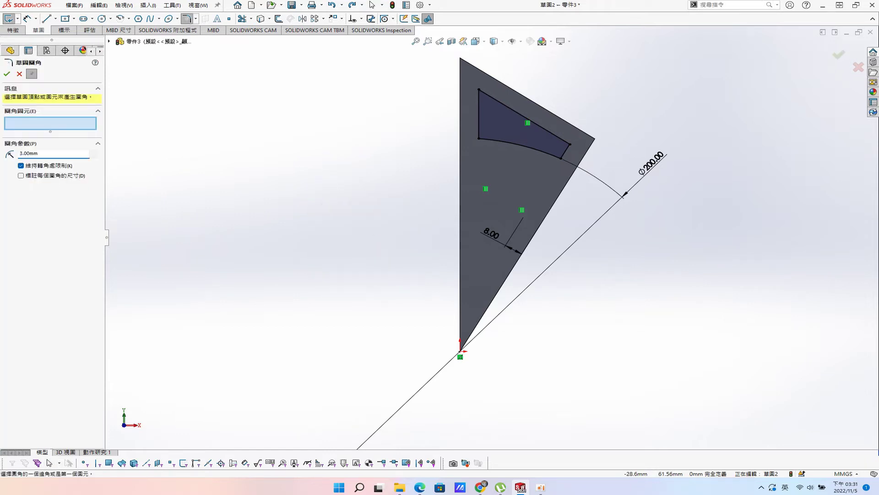
left_click_drag(447, 78, 592, 186)
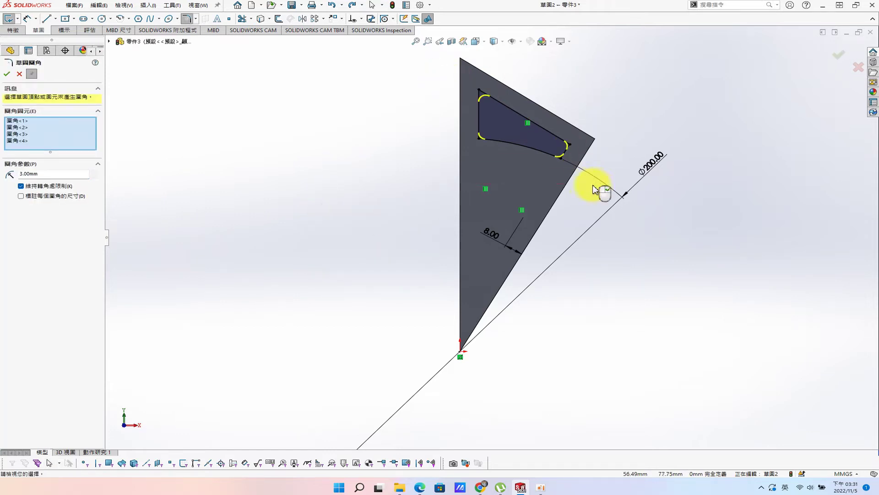
left_click(6, 73)
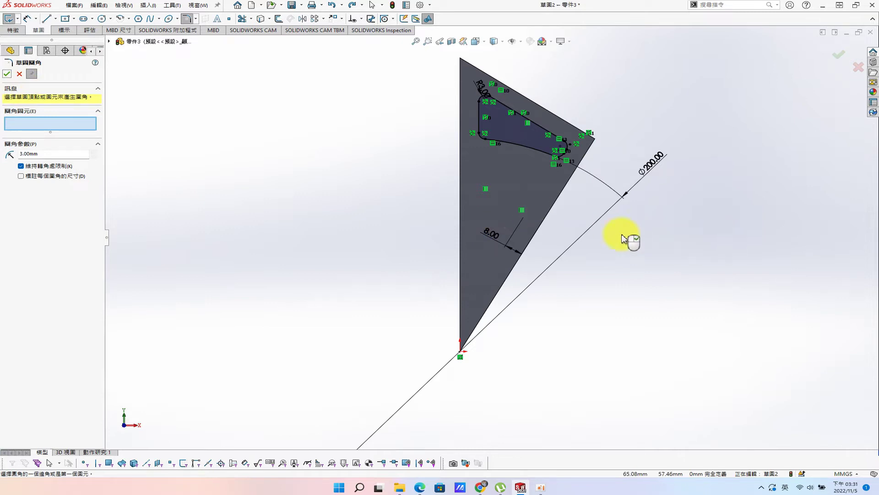
key("s")
left_click(7, 73)
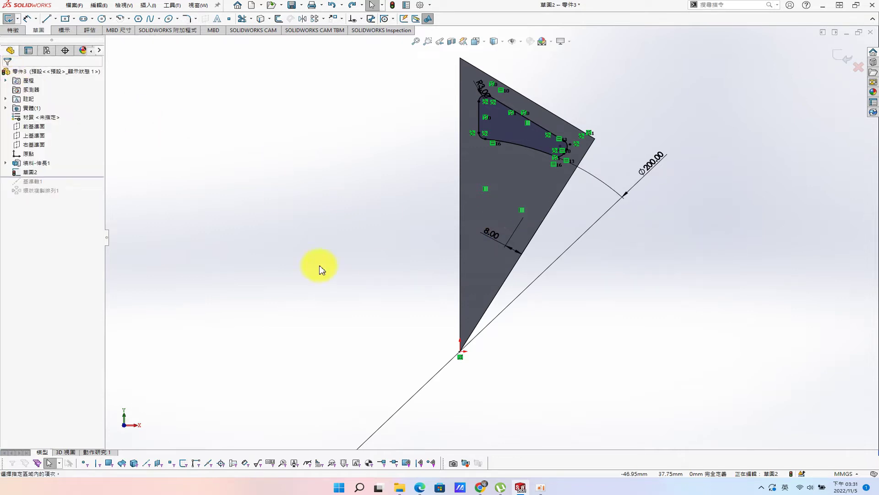
- Cut the window sketch through all of the wedge
key("s")
left_click(322, 301)
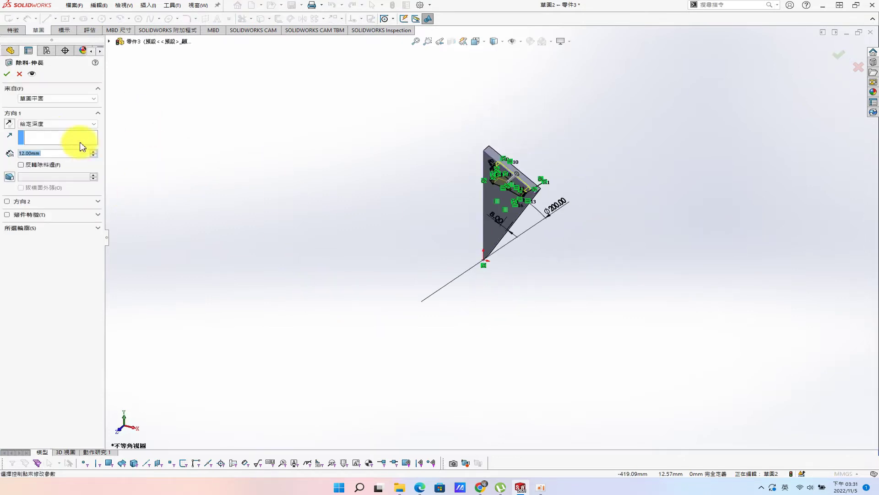
left_click(55, 123)
left_click(45, 136)
left_click(6, 74)
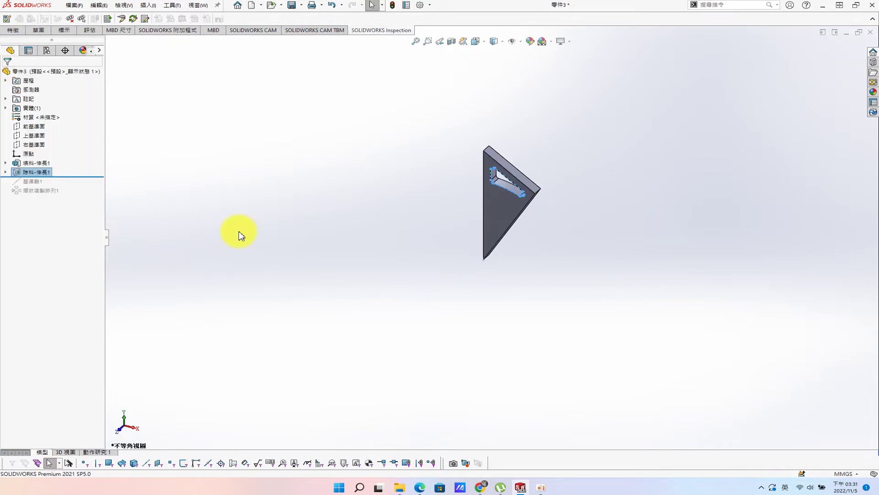
- Change the Direction 1 end condition of the tooth extrusion Boss-Extrude1
right_click(37, 162)
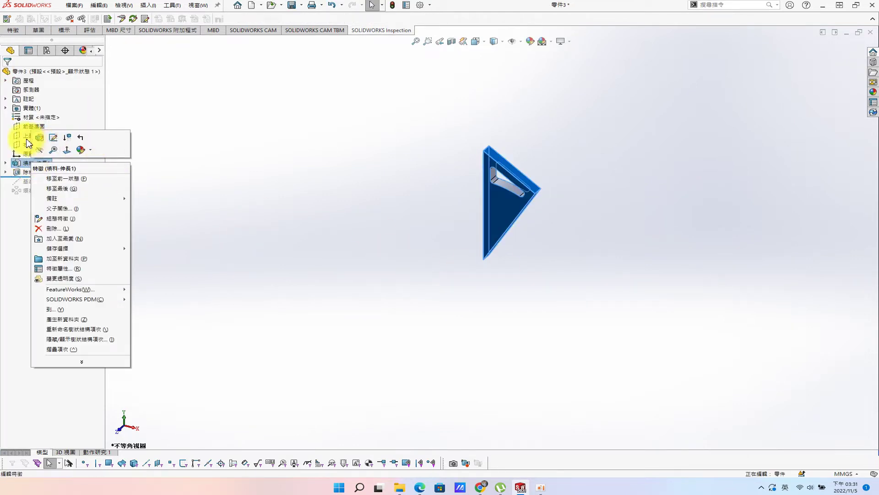
left_click(33, 137)
left_click(67, 124)
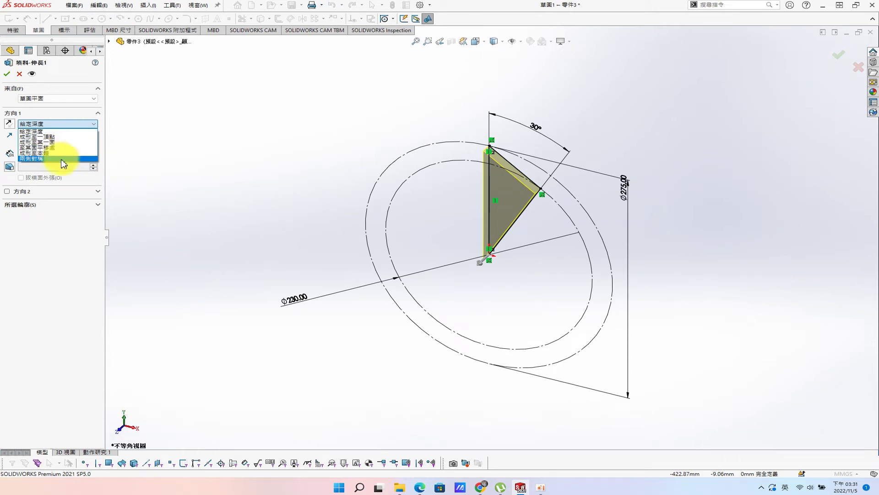
left_click(58, 154)
left_click(7, 74)
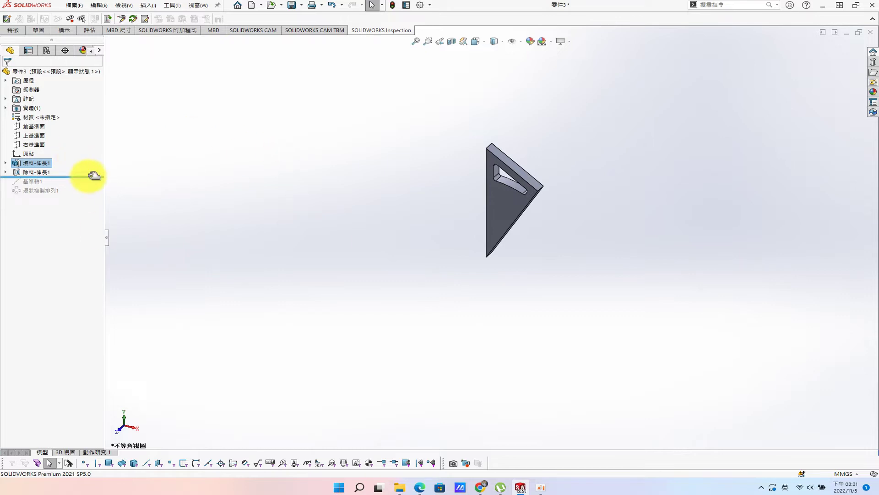
- Roll forward and add the window cut to Circular Pattern1's 12 copies
left_click_drag(94, 176, 90, 213)
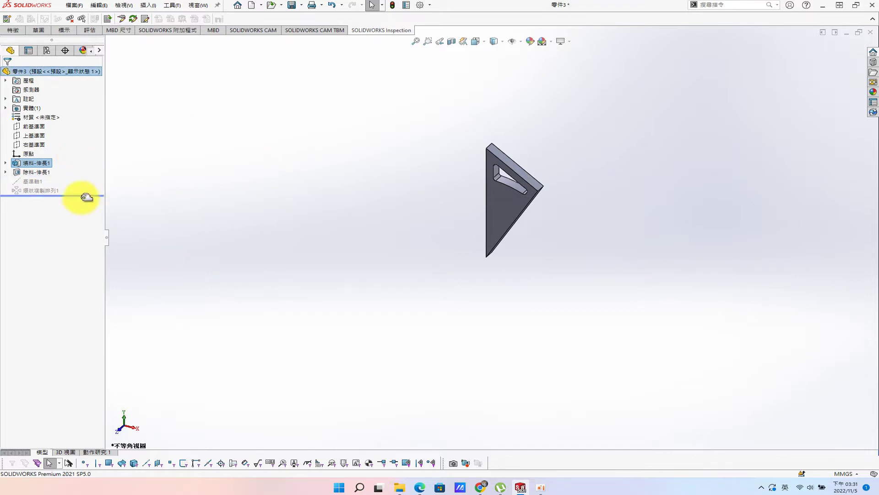
left_click(39, 192)
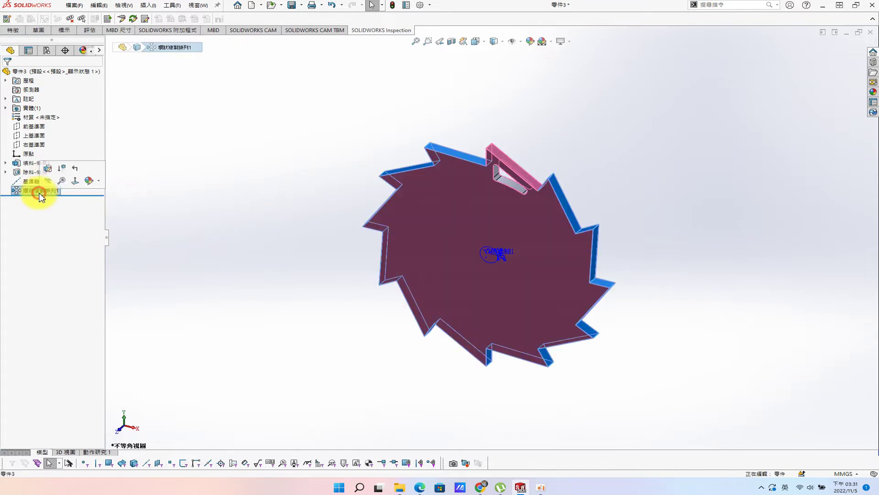
right_click(43, 190)
left_click(54, 168)
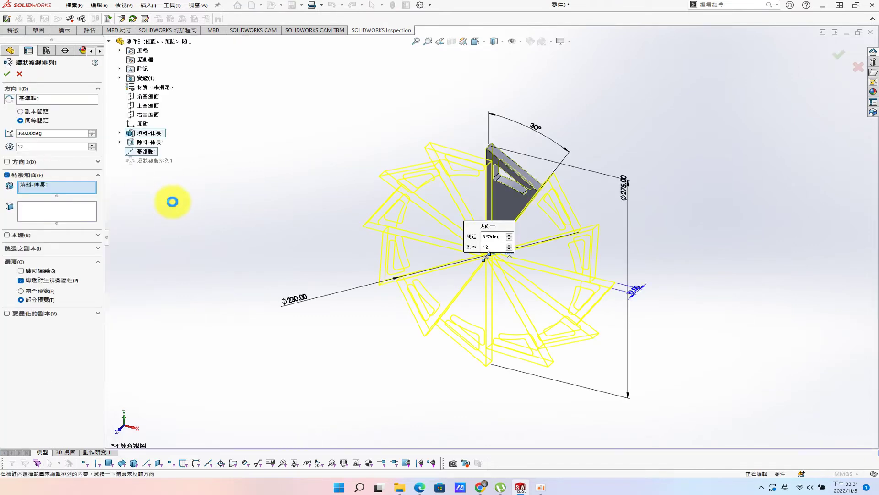
left_click(156, 142)
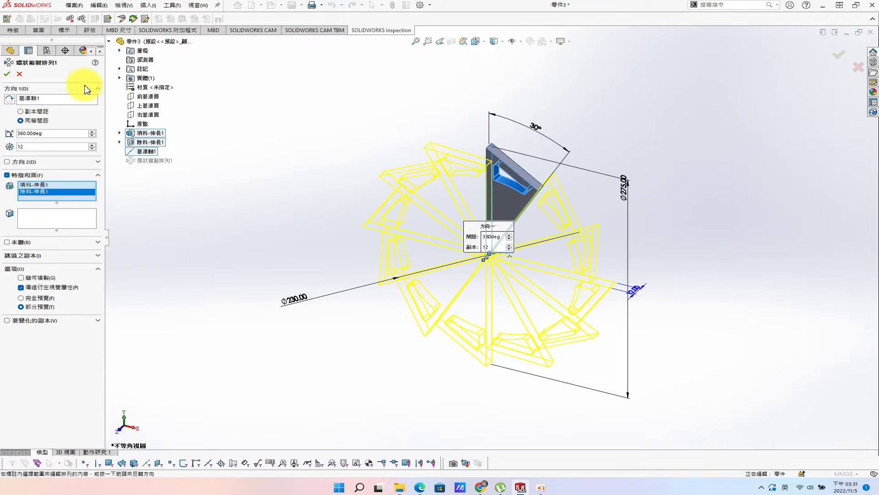
left_click(7, 73)
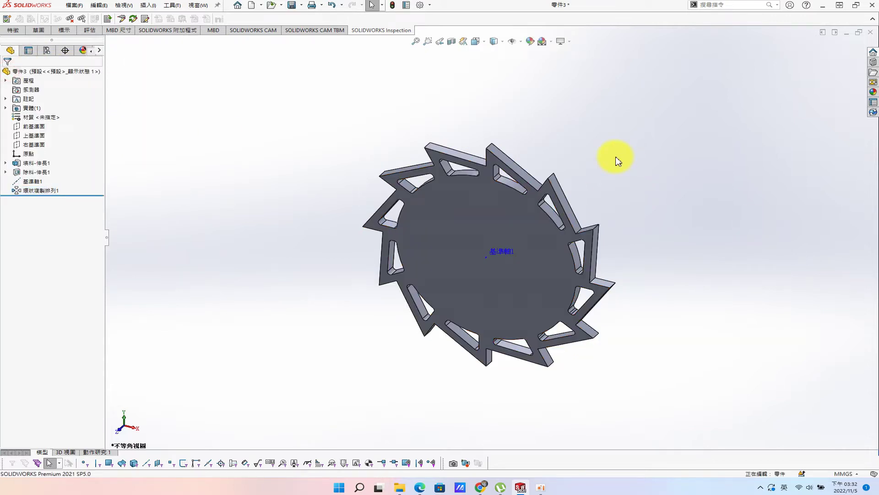
left_click(501, 252)
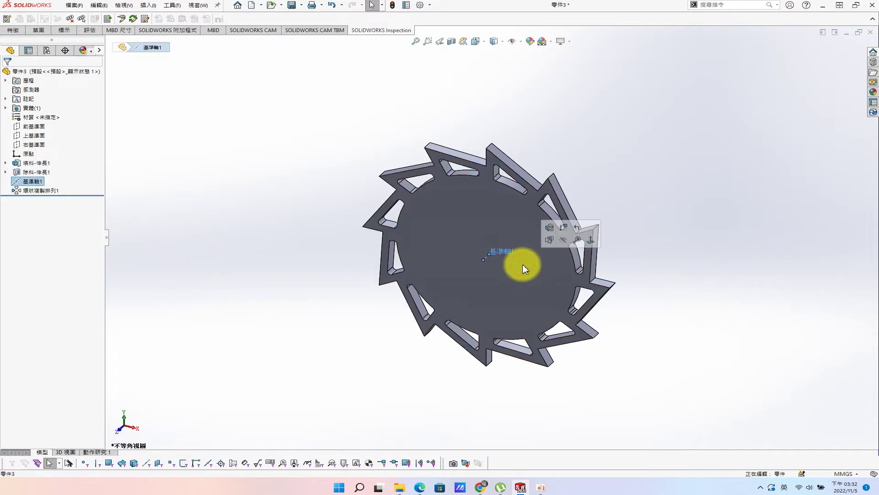
- Sketch a Ø12 circle at the centre of the disc face
left_click(504, 287)
left_click(544, 262)
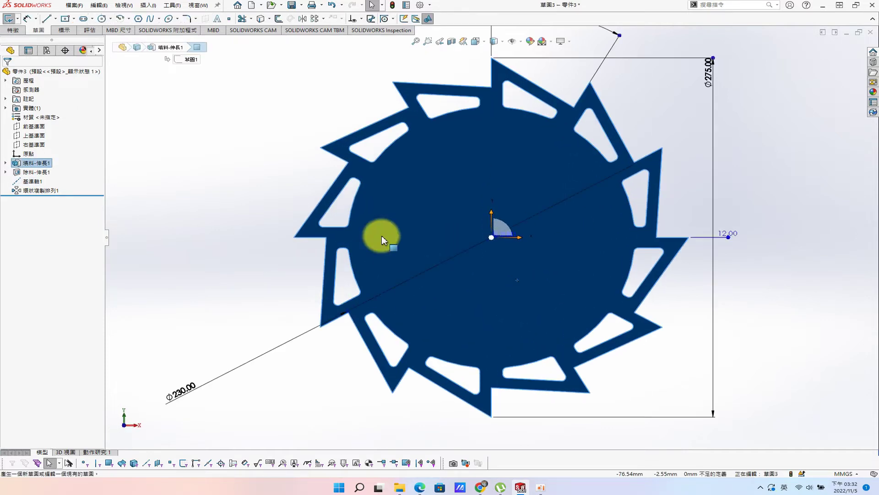
key("s")
left_click(254, 212)
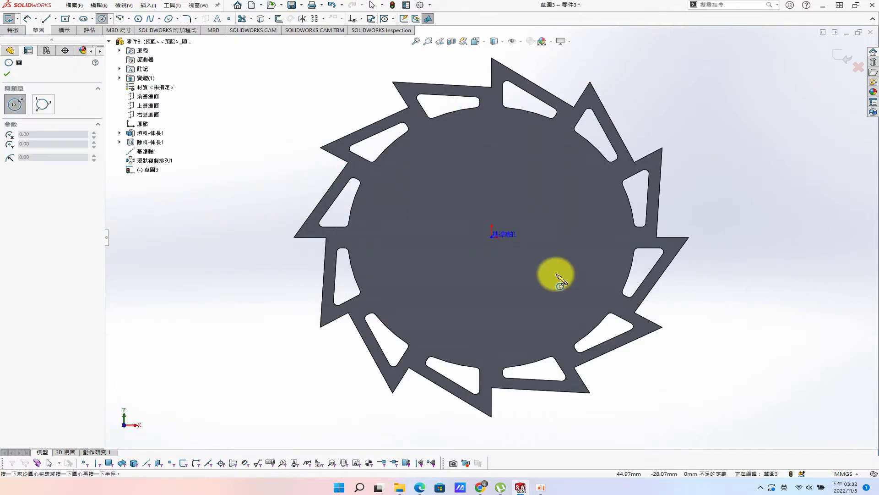
left_click_drag(492, 237, 505, 245)
right_click(561, 215)
left_click(549, 207)
left_click(525, 202)
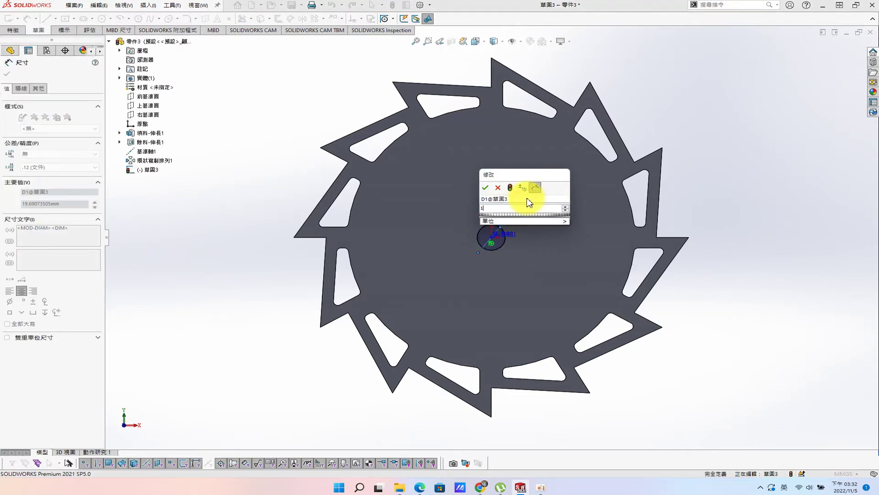
type("12")
key("Return")
key("s")
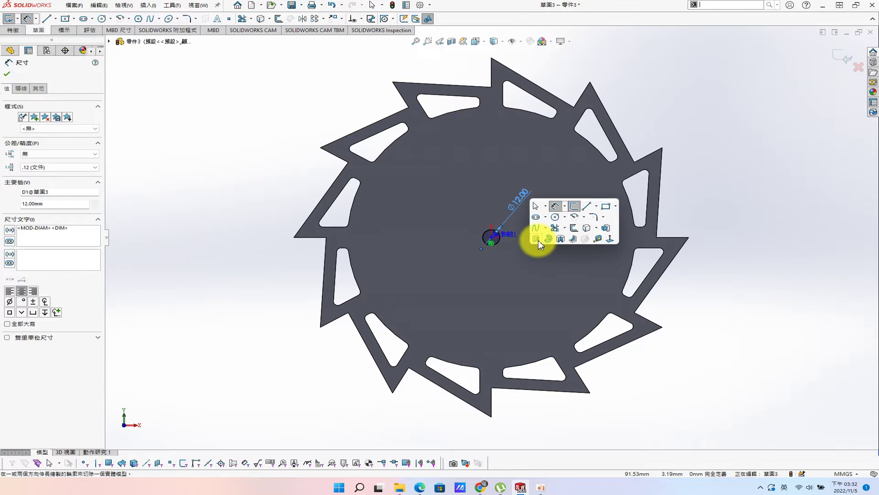
- Extrude-cut the Ø12 circle through all of the disc
left_click(537, 238)
left_click(69, 125)
left_click(59, 141)
left_click(5, 73)
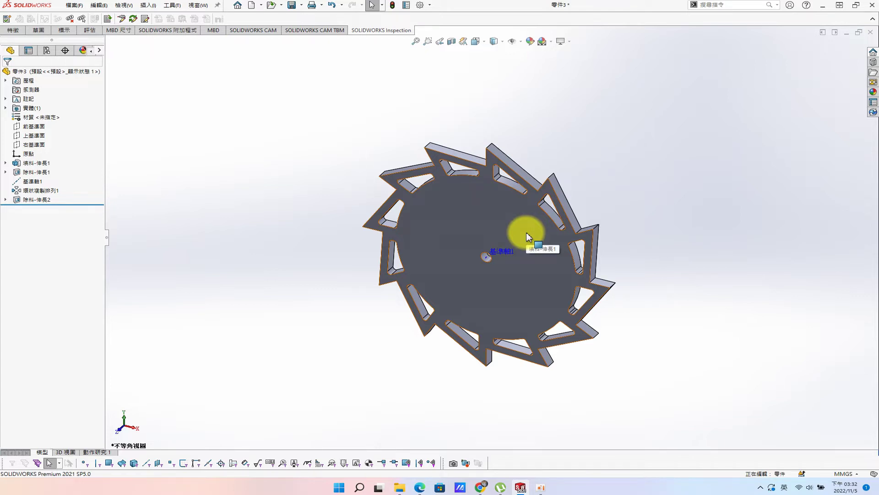
left_click(524, 202)
- Sketch two concentric circles around the centre of the disc face
left_click(531, 178)
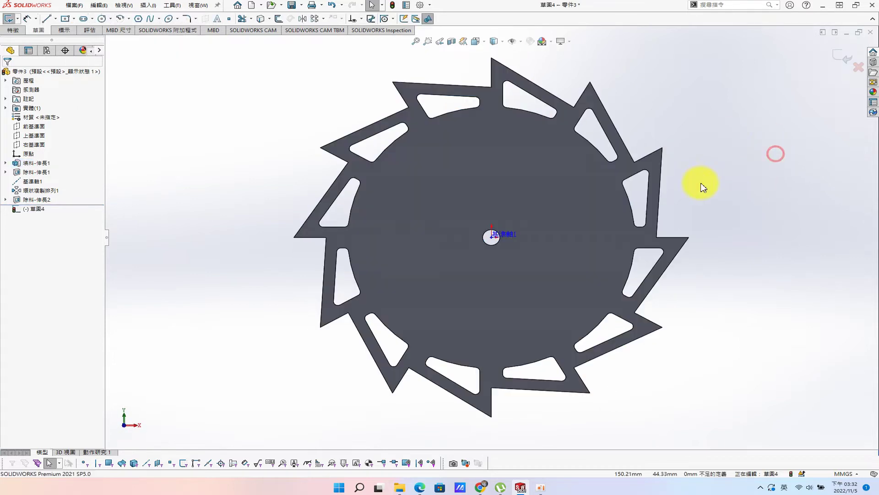
key("s")
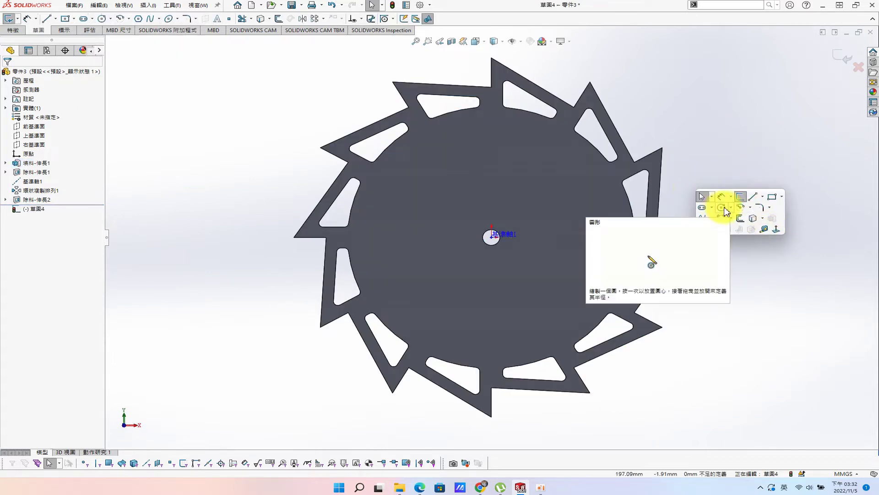
left_click(725, 212)
mouse_move(491, 236)
left_mouse_down()
mouse_move(560, 304)
mouse_move(542, 236)
left_mouse_up()
key("s")
left_click(604, 173)
- Dimension the outer circle Ø170 and the inner circle Ø55
left_click(576, 189)
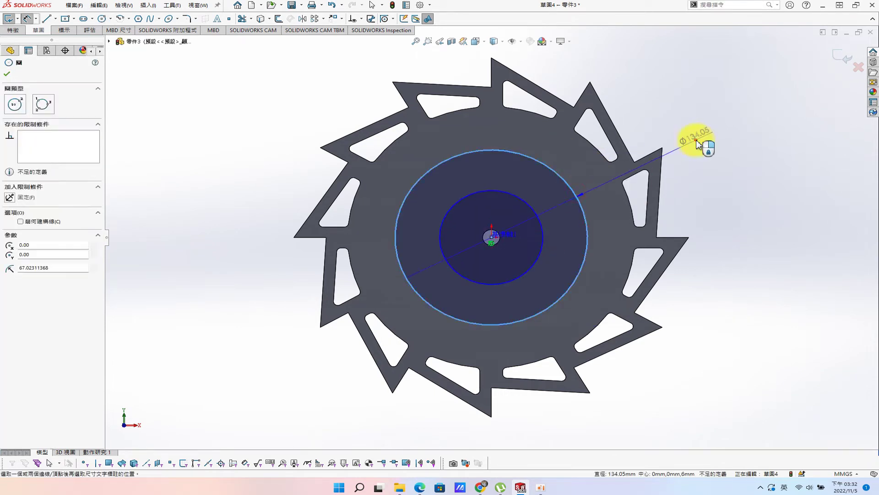
left_click(697, 143)
type("1")
key("Return")
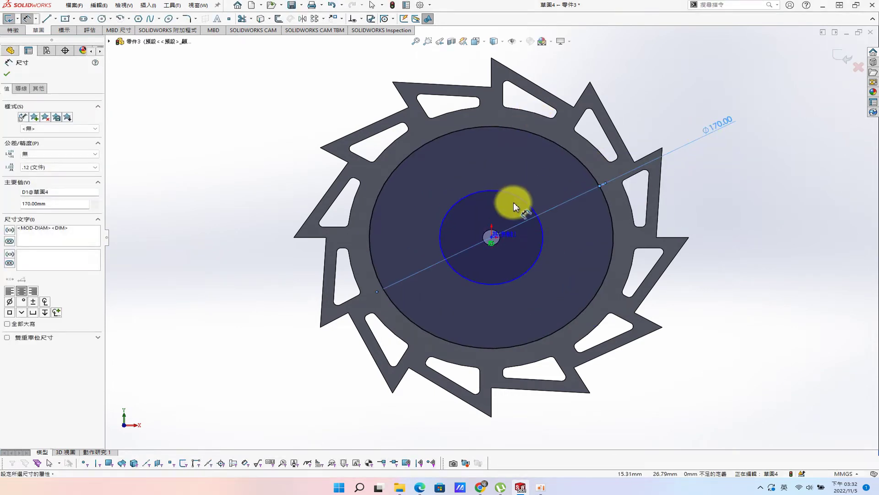
left_click(512, 195)
left_click(646, 85)
type("55")
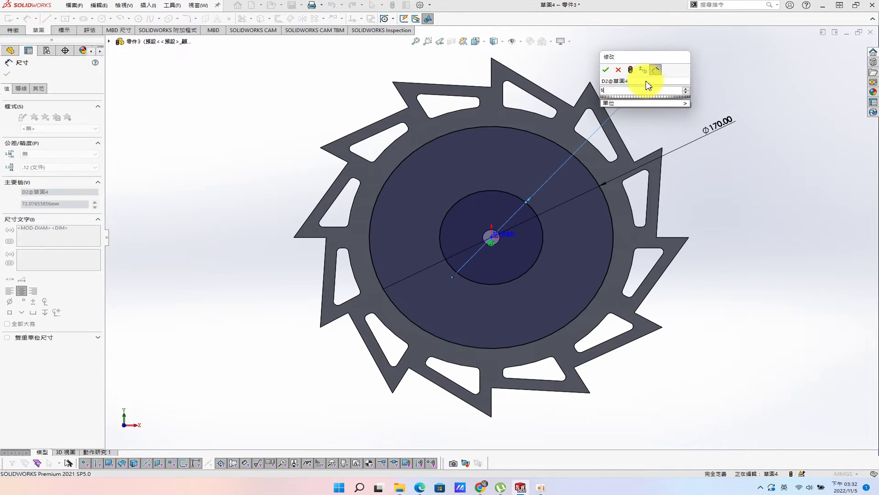
key("Return")
key("Escape")
- Cut the ring between the circles 3 mm deep
key("s")
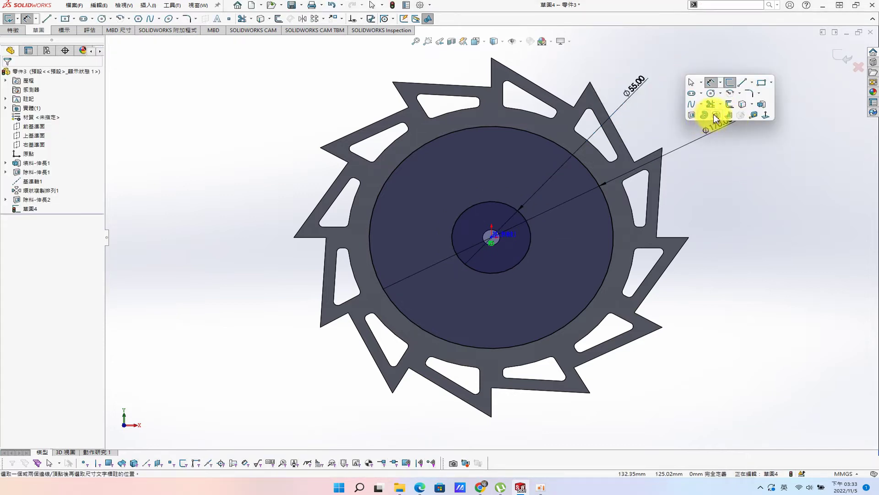
left_click(716, 115)
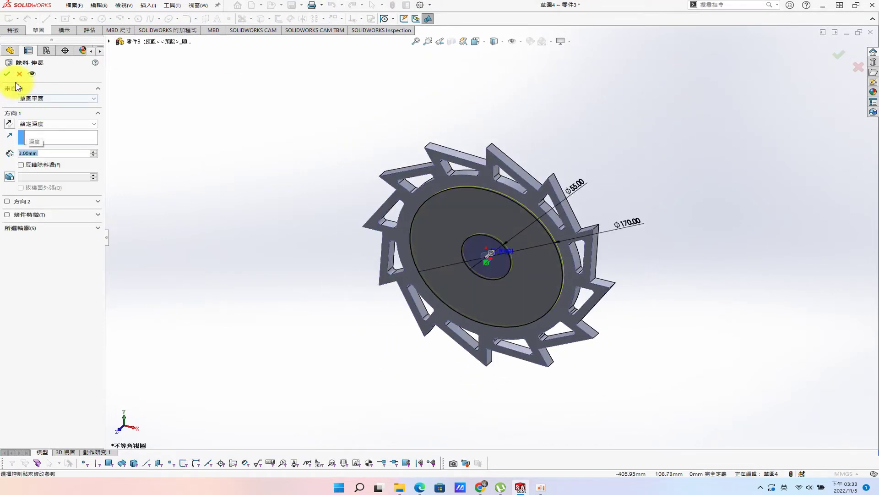
left_click(7, 74)
- Mirror the ring recess across the Front Plane
key("s")
left_click(180, 276)
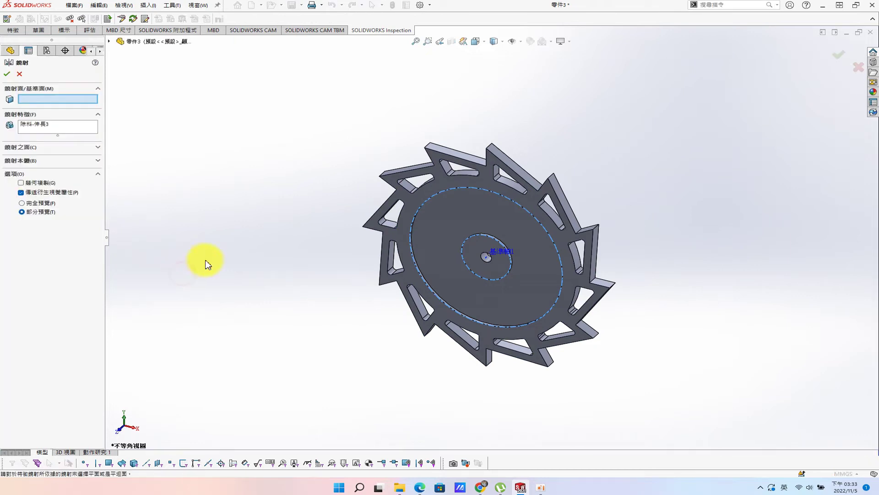
left_click(110, 41)
left_click(151, 101)
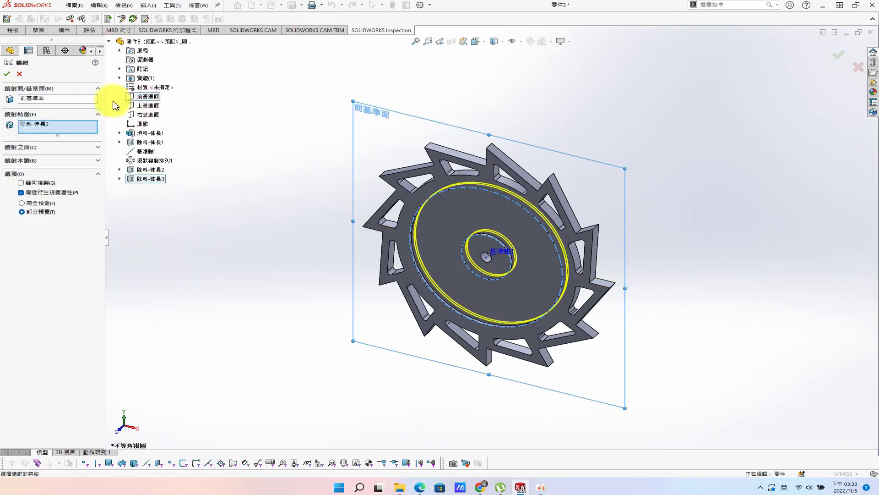
left_click(7, 73)
- Change the window cut's Ø200 arc dimension to 190
scroll(541, 197, "down", 5)
scroll(423, 175, "down", 3)
left_click(423, 175)
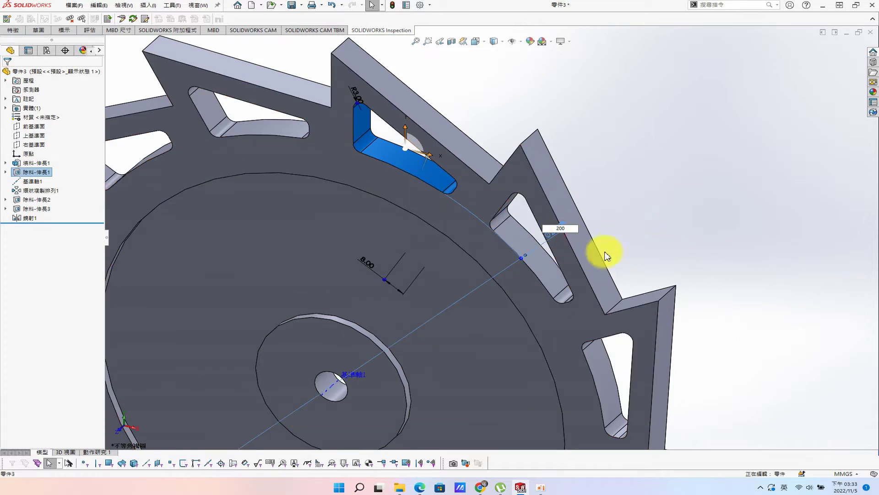
type("190")
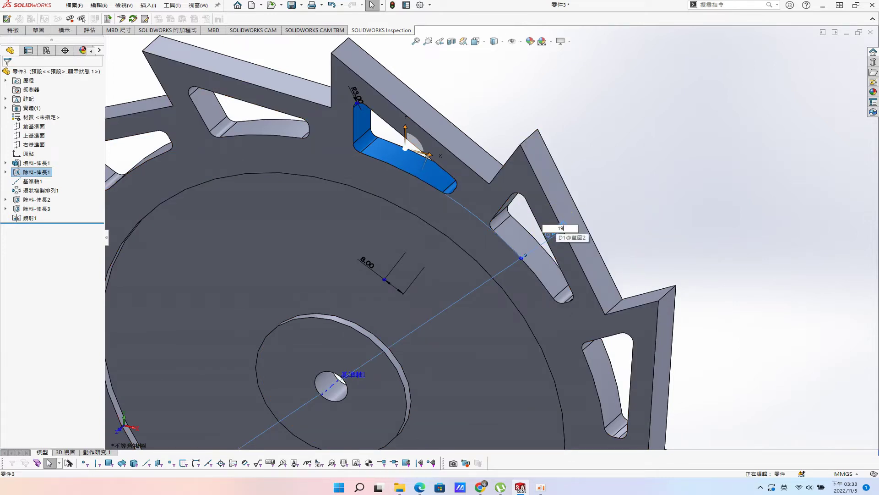
key("Return")
left_click(355, 95)
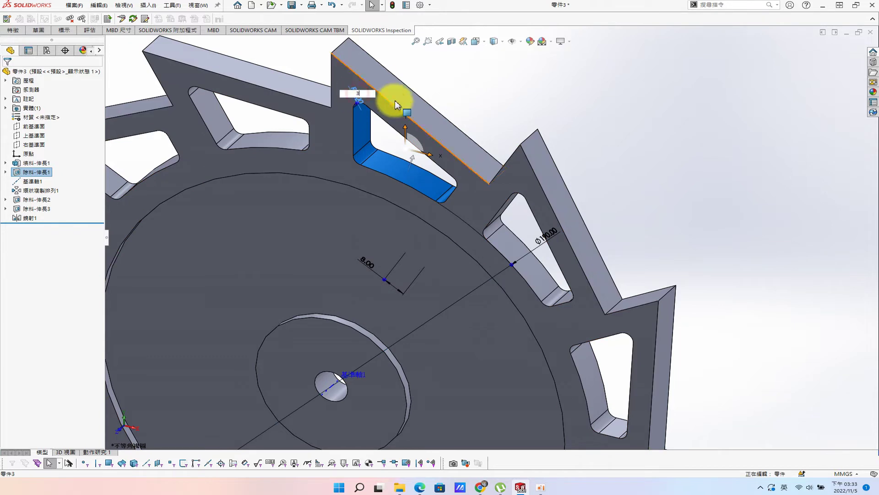
left_click(519, 79)
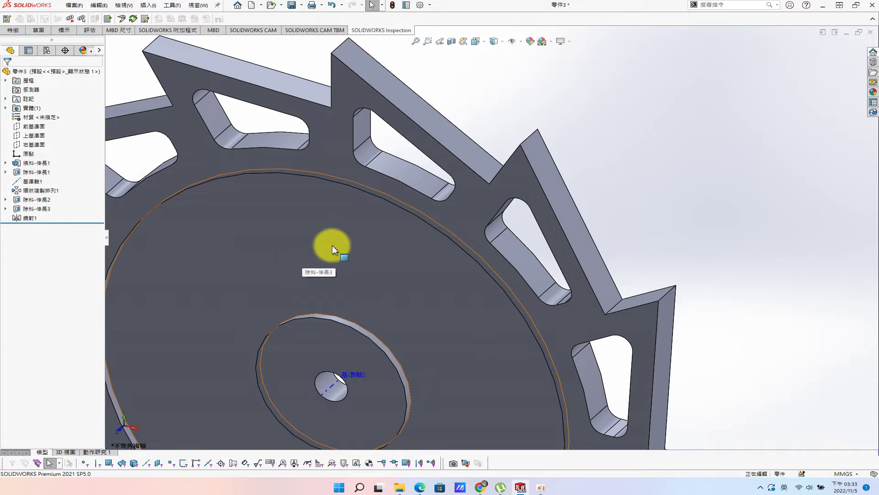
left_click(321, 155)
- Draw a small circle near the tooth notch in a new front-face sketch
left_click(387, 120)
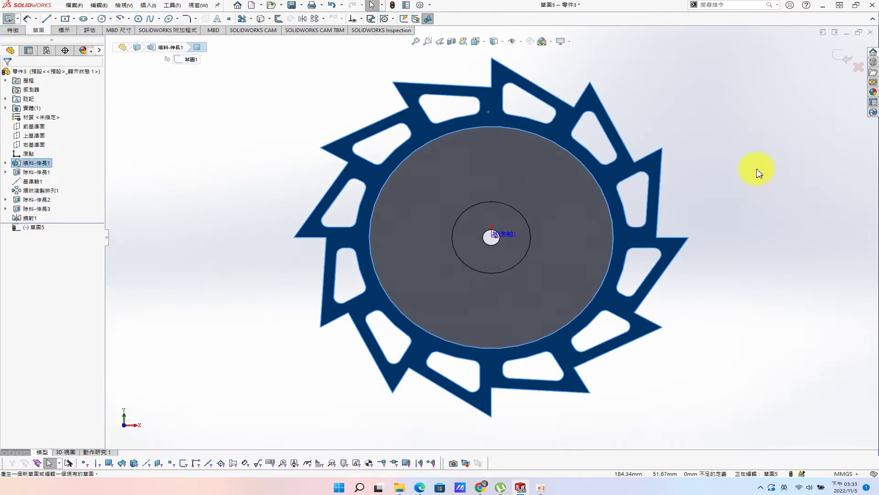
scroll(521, 87, "down", 3)
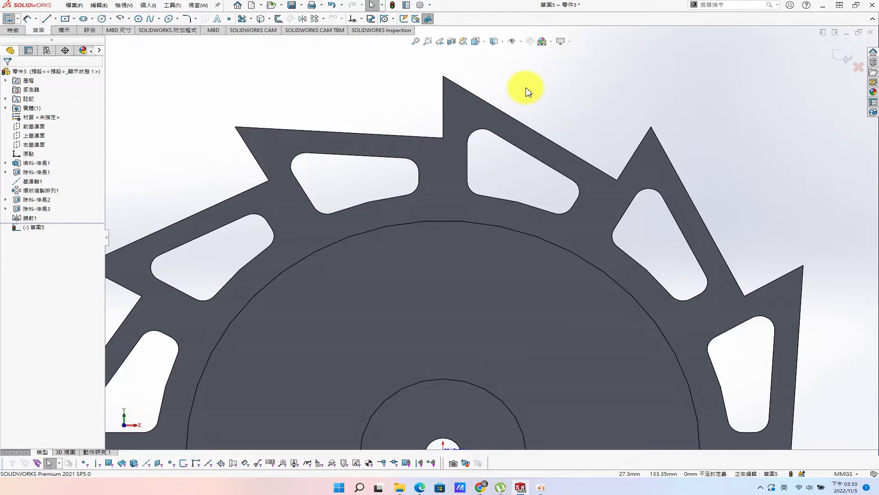
key("s")
left_click(403, 106)
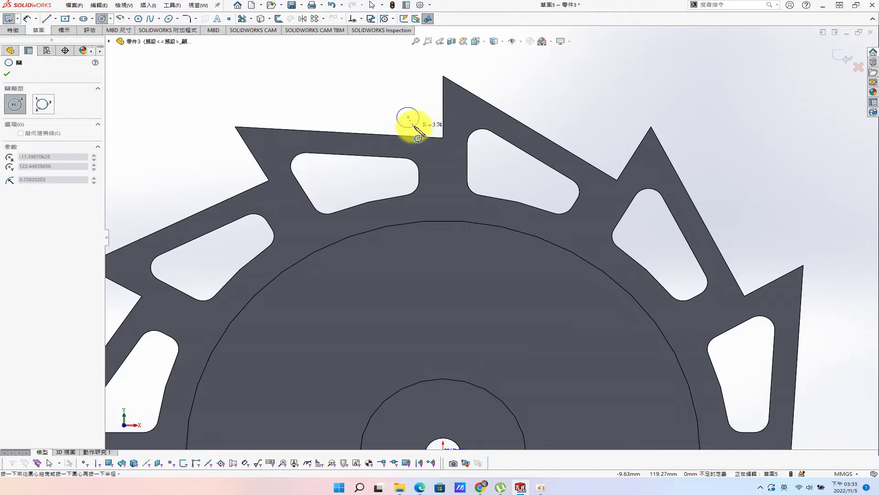
left_click(415, 126)
key("Escape")
key("s")
- Locate the circle centre 2 mm from each adjacent tooth edge
left_click(503, 108)
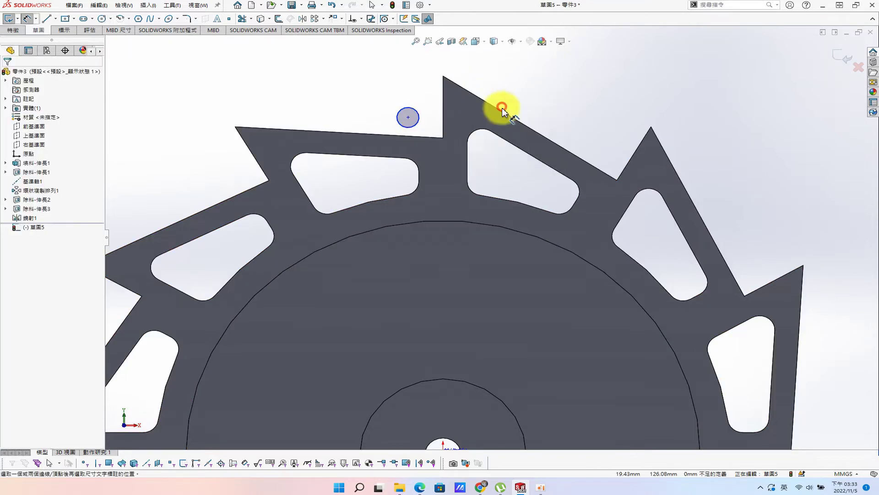
left_click(406, 118)
left_click(372, 134)
left_click(383, 88)
type("2")
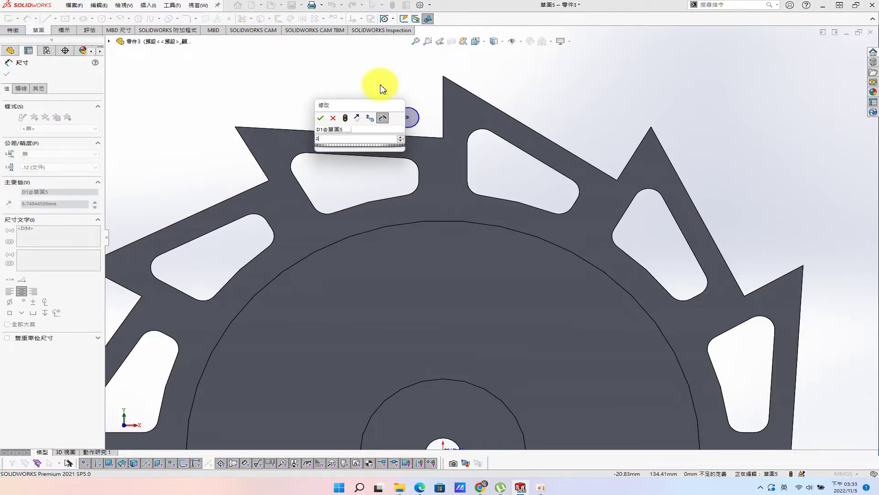
key("Return")
left_click(407, 131)
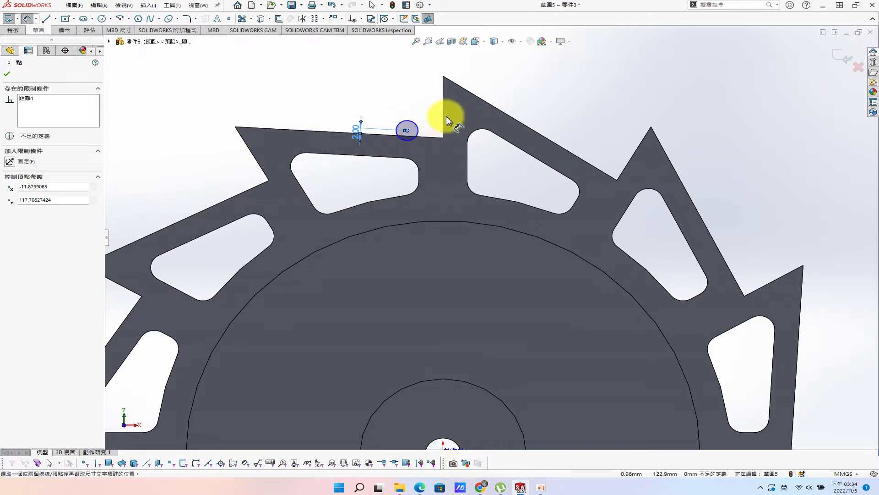
left_click(442, 102, "ctrl")
left_click(434, 94)
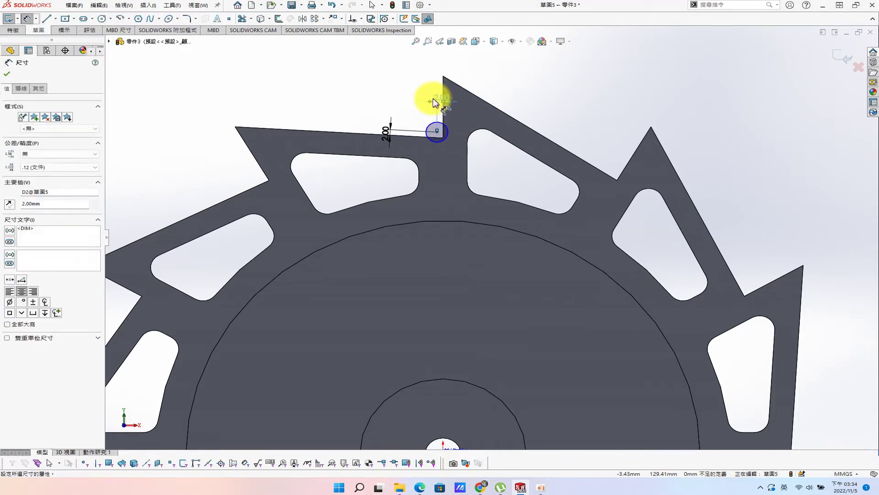
- Set the circle's diameter to 10 mm
left_click(436, 104)
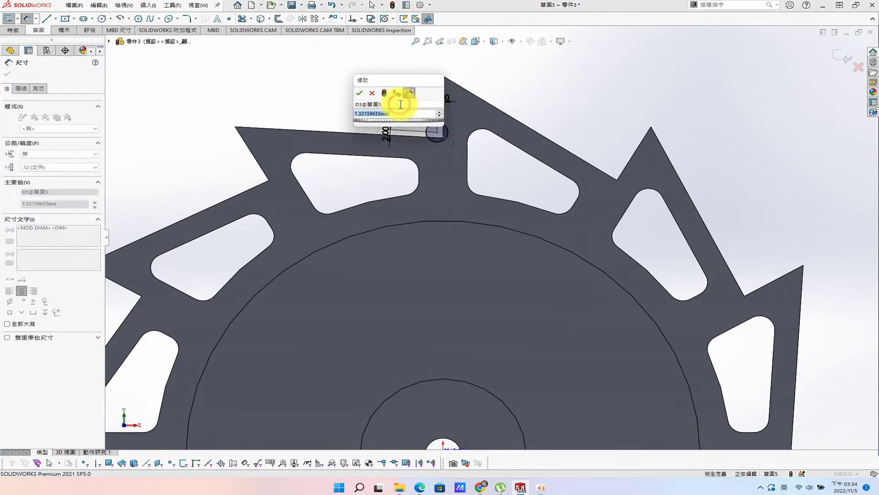
type("10")
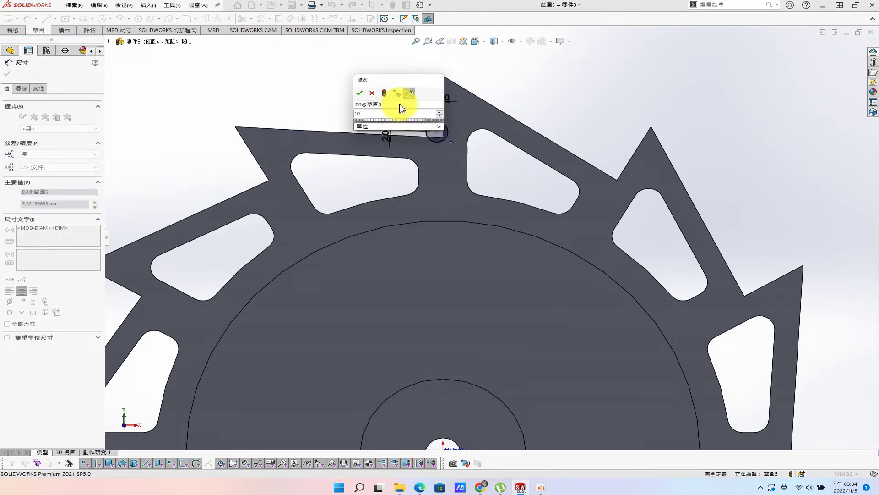
key("Return")
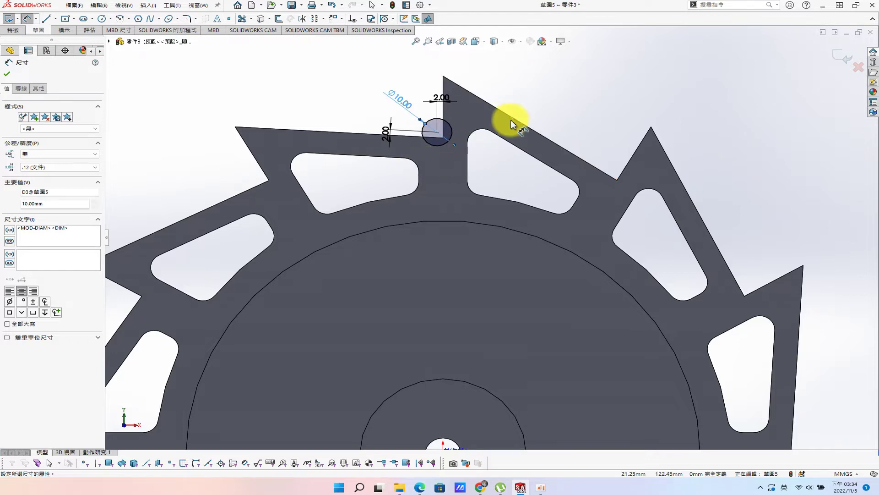
- Extrude-cut the Ø10 mm hole sketch Through All in the disc
key("s")
left_click(547, 158)
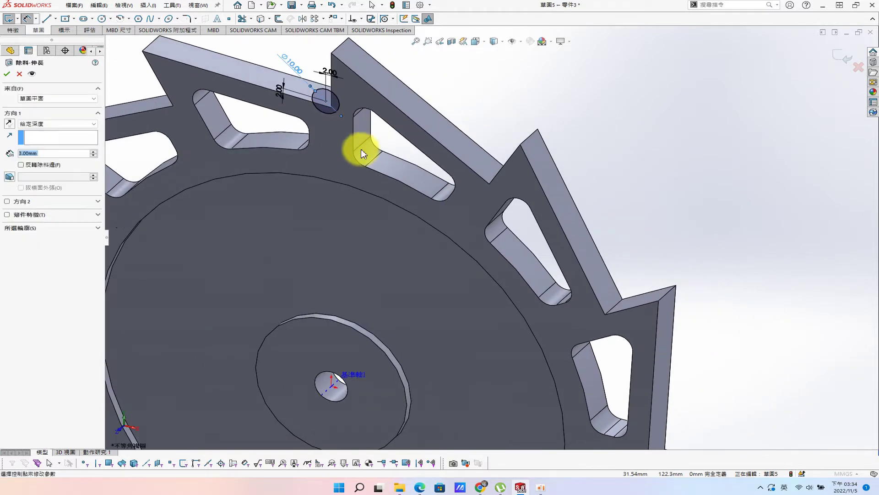
left_click(57, 123)
left_click(57, 124)
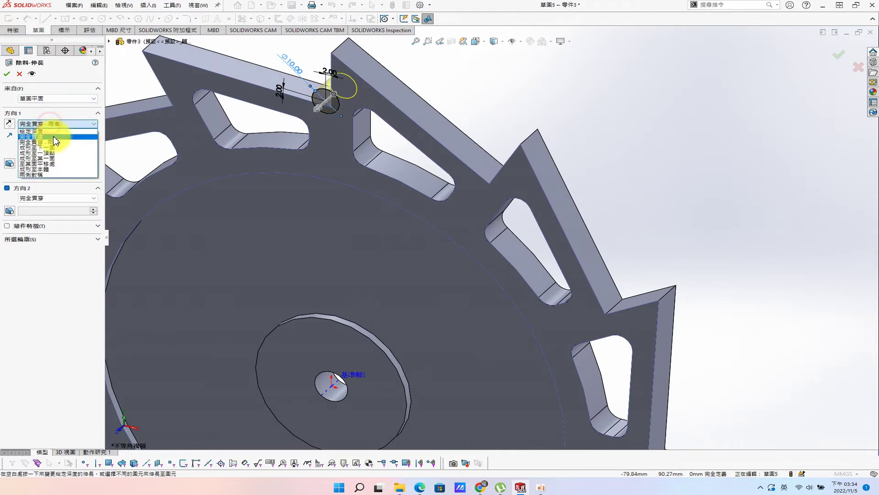
left_click(7, 74)
key("f")
- Circular-pattern the hole 12 times, equally spaced, about the central Axis1
key("s")
left_click(241, 256)
scroll(440, 269, "down", 5)
scroll(430, 275, "down", 3)
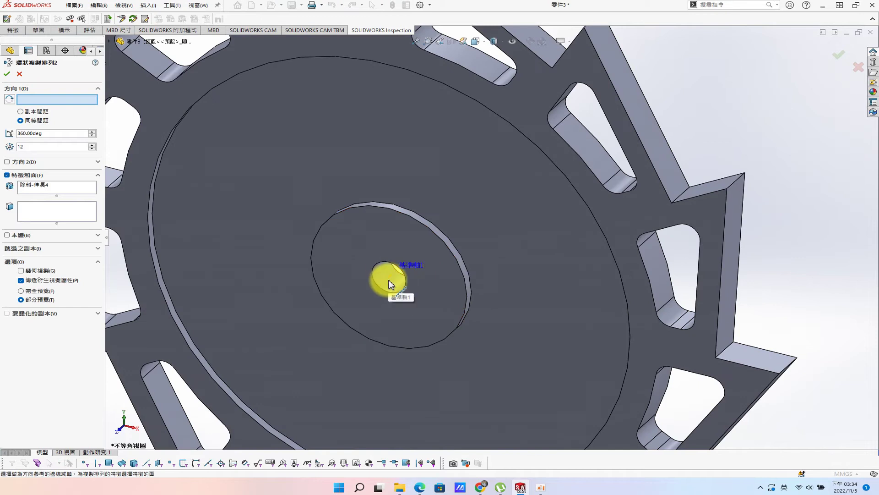
left_click(388, 284)
left_click(6, 74)
key("f")
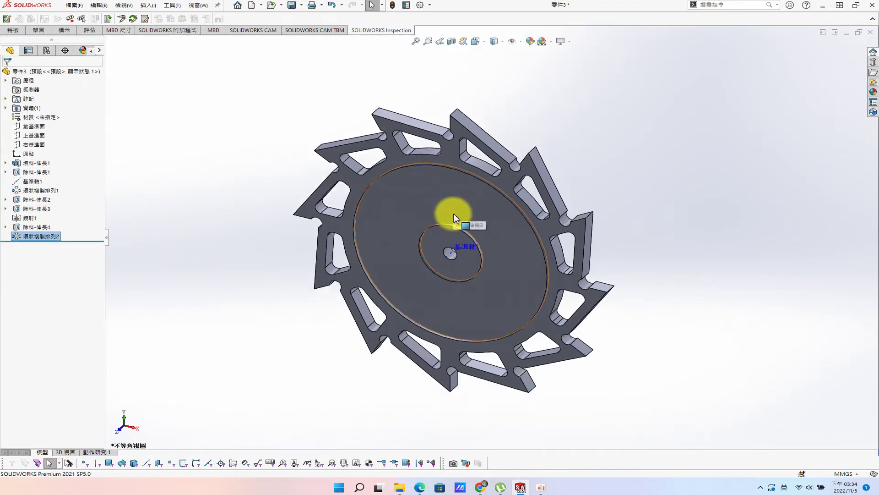
middle_click_drag(453, 213, 472, 157)
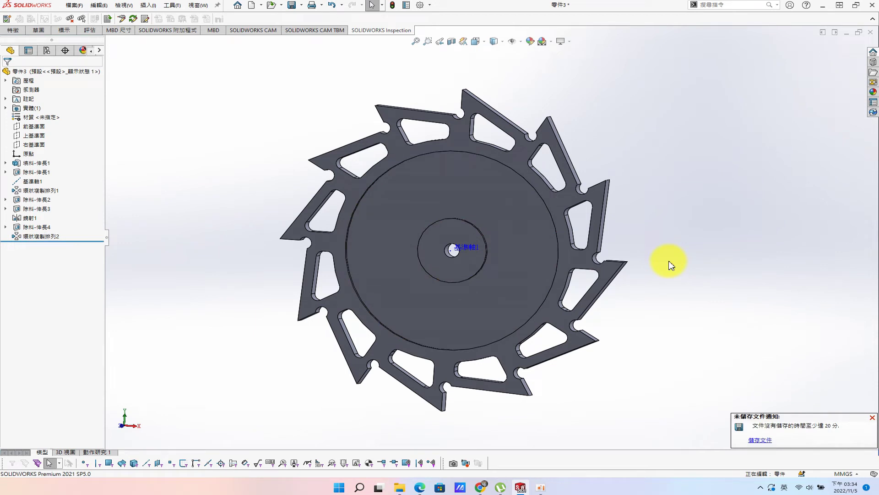
- Start a sketch on the disc's inner face with a vertical centerline up from the centre
left_click(520, 209)
left_click(563, 181)
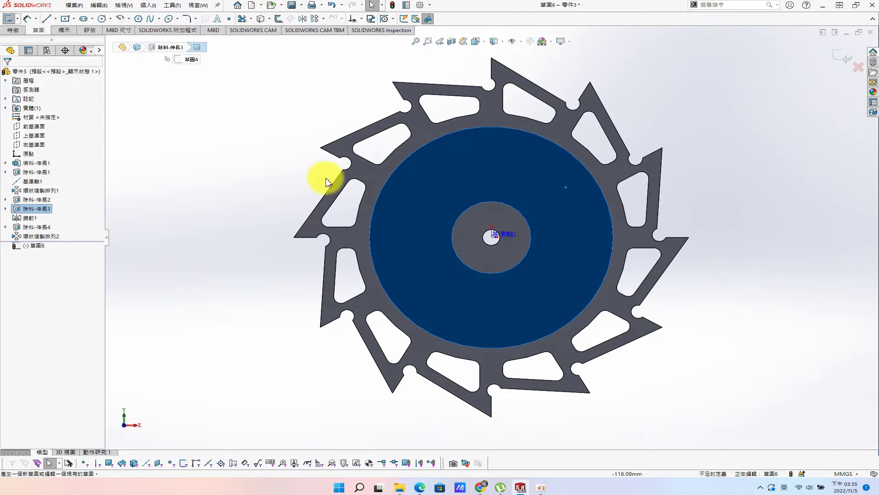
left_click(274, 220)
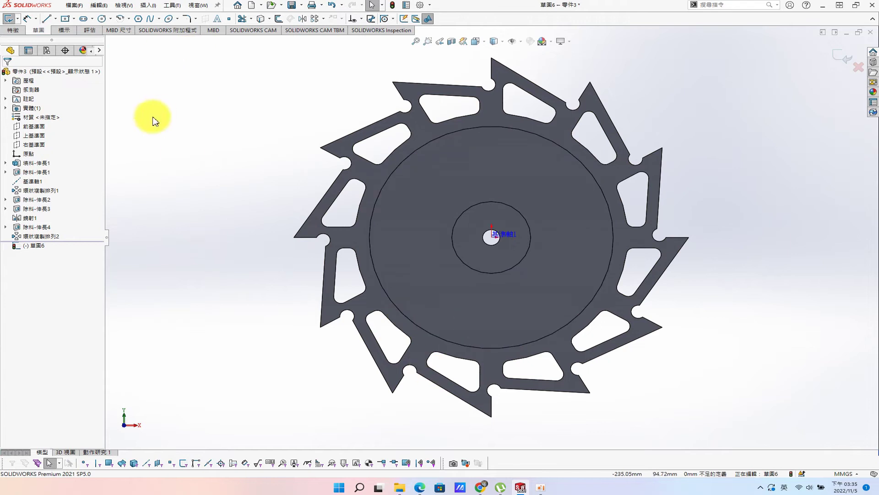
left_click(55, 19)
left_click(69, 37)
left_click_drag(495, 169, 489, 56)
left_click(491, 48)
key("Escape")
- Draw a second centerline from the centre out to the right
key("s")
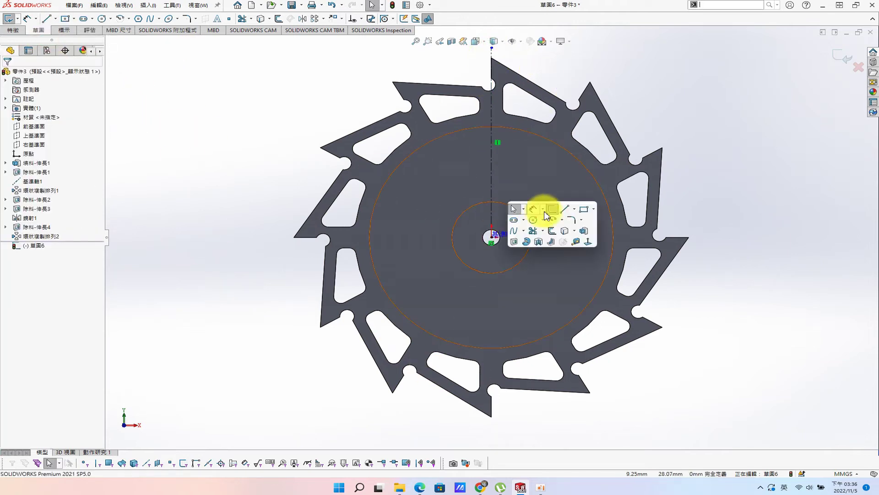
left_click(576, 210)
left_click(584, 230)
left_click_drag(491, 237, 753, 179)
key("Escape")
- Dimension the angle between the two centerlines as 360/5, giving 72°
key("s")
left_click(775, 133)
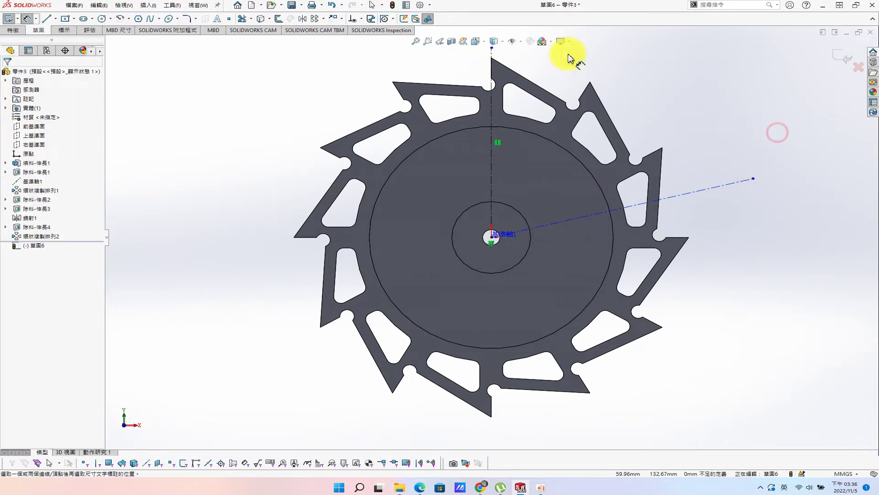
left_click(491, 57)
left_click(712, 188)
left_click(690, 130)
type("360")
key("Return")
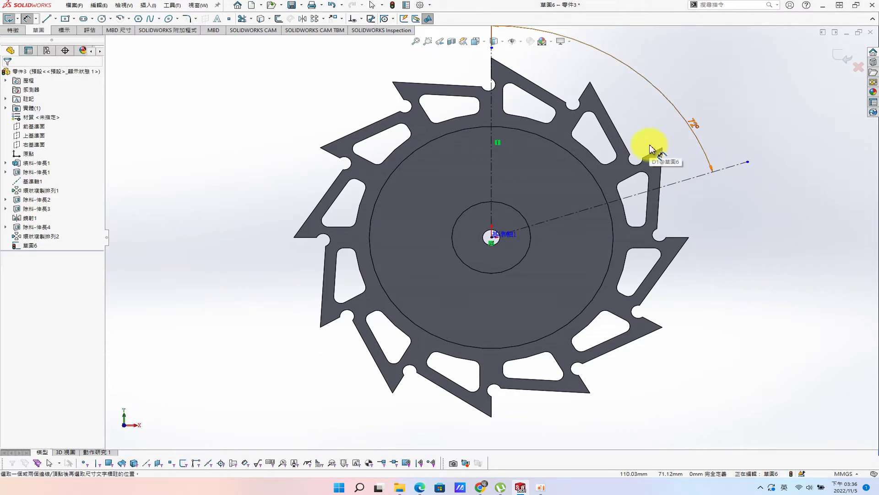
key("s")
left_click(693, 191)
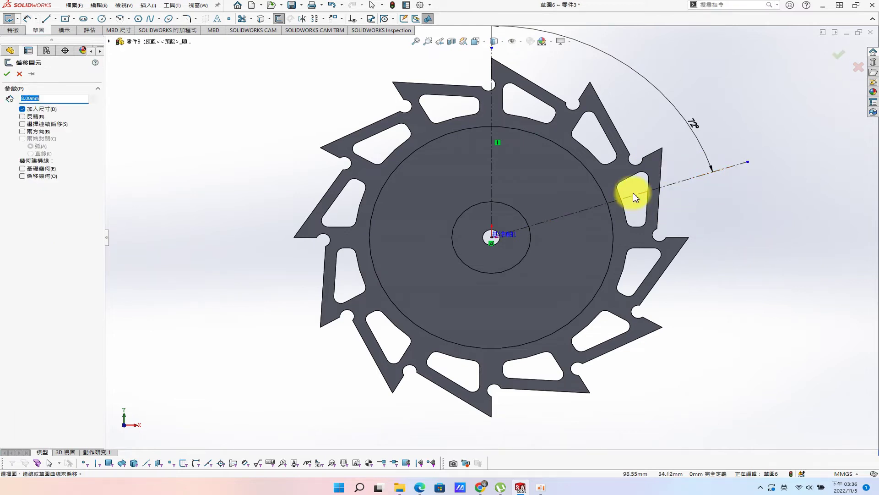
- Offset the vertical and angled centerlines by 8 mm toward the sector's inside
left_click(491, 174)
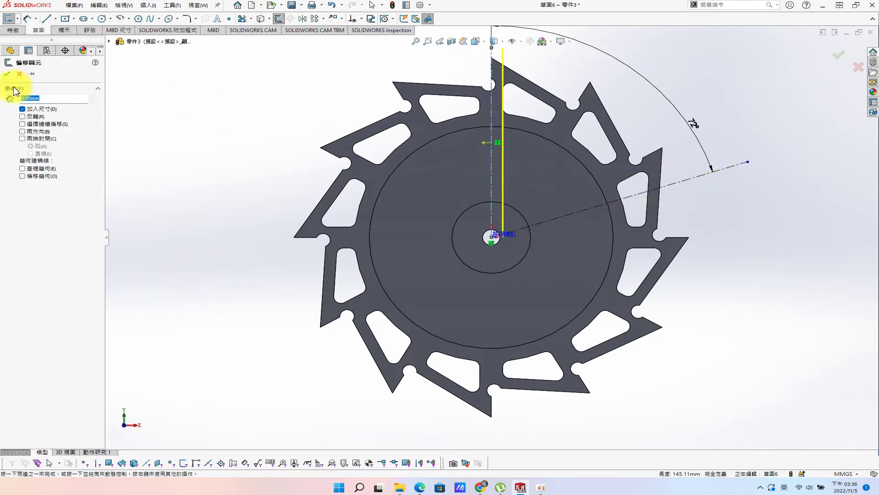
left_click(6, 74)
key("s")
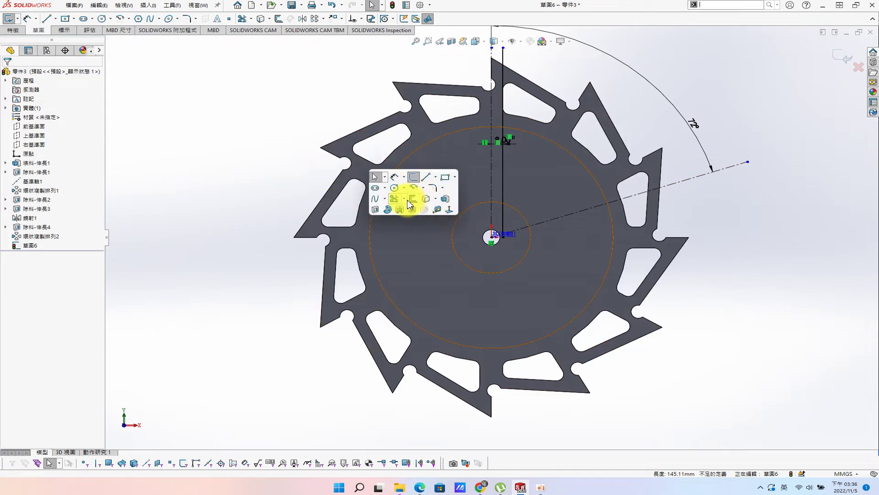
left_click(410, 200)
left_click(563, 211)
left_click(22, 116)
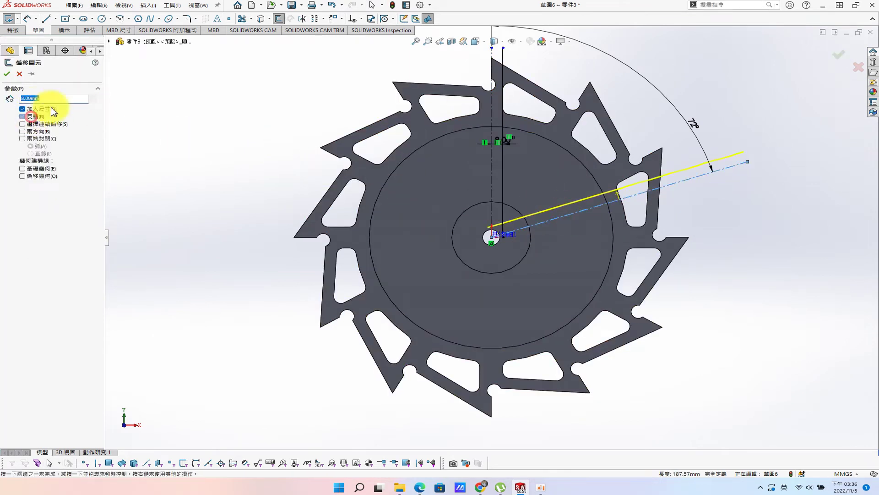
left_click(6, 74)
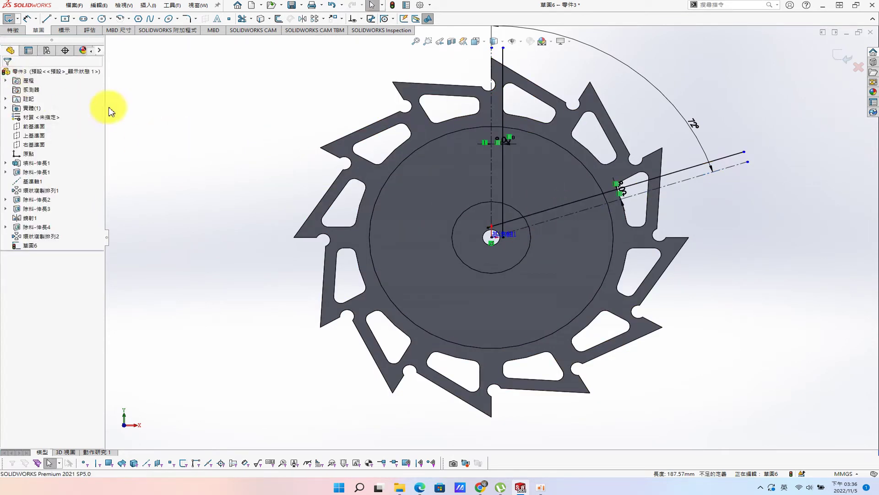
- Offset the large outer circle inward and the central hub circle outward by 8 mm
key("s")
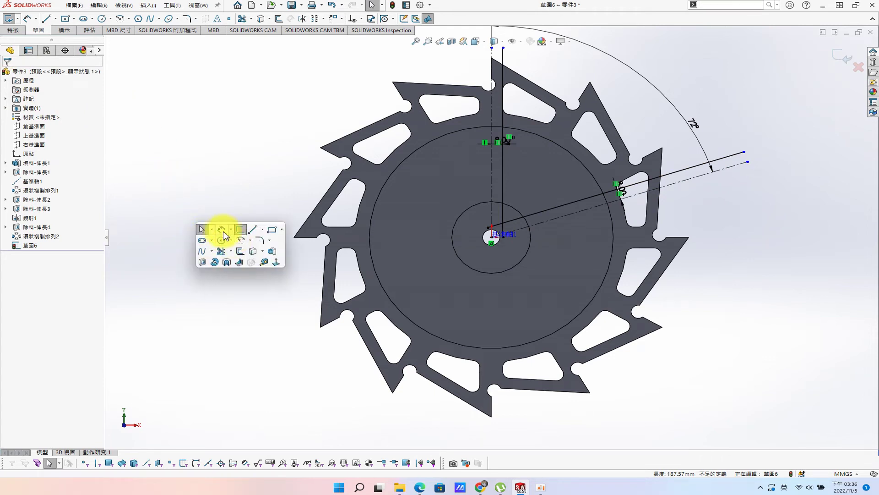
left_click(239, 251)
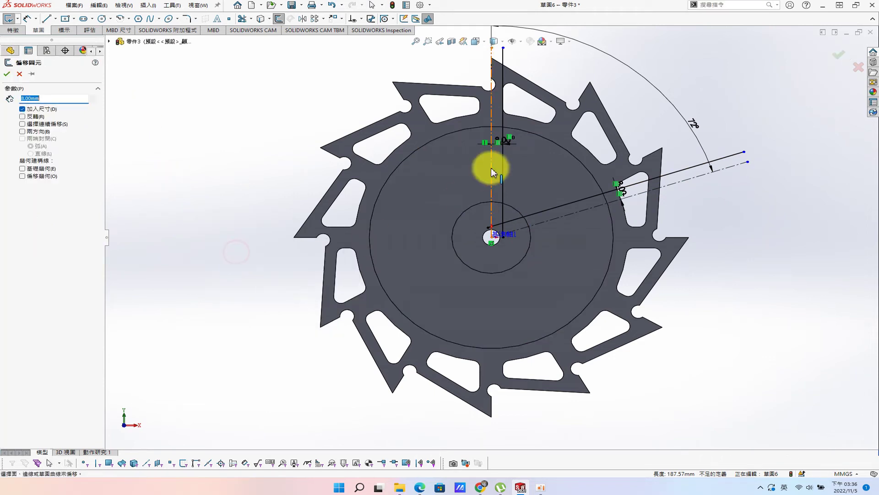
left_click(580, 163)
left_click(22, 116)
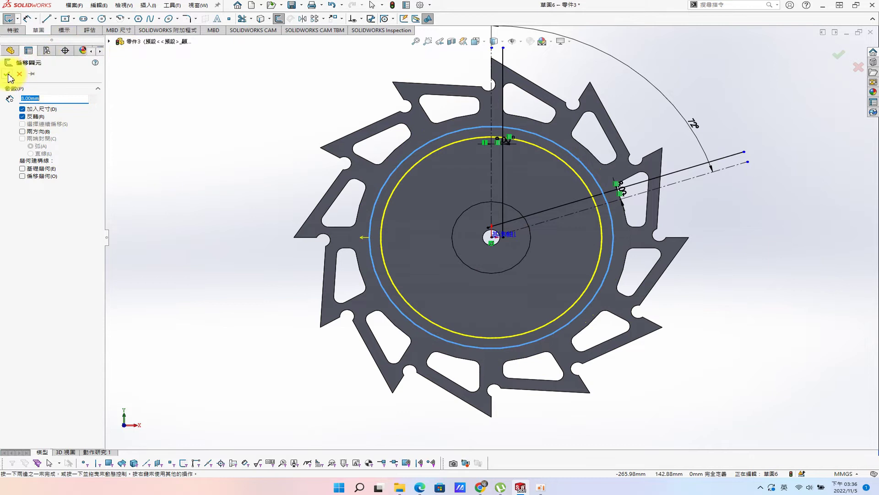
left_click(7, 74)
key("s")
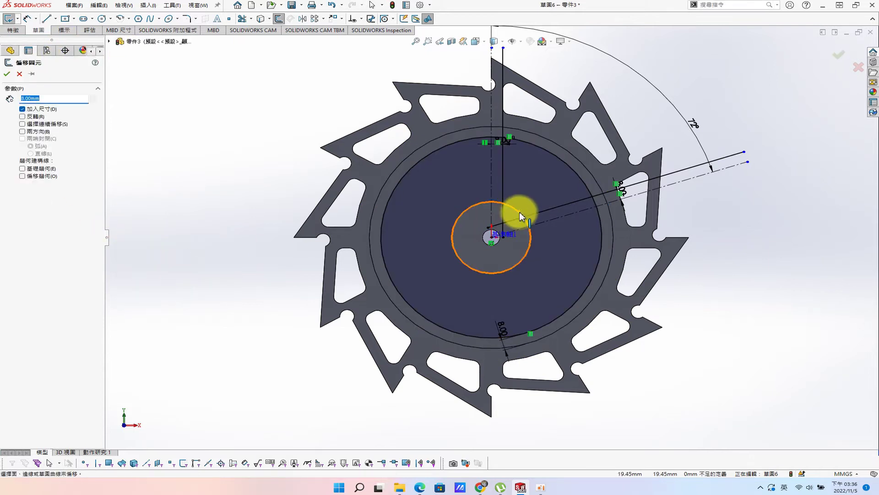
left_click(516, 210)
left_click(8, 75)
scroll(540, 161, "down", 3)
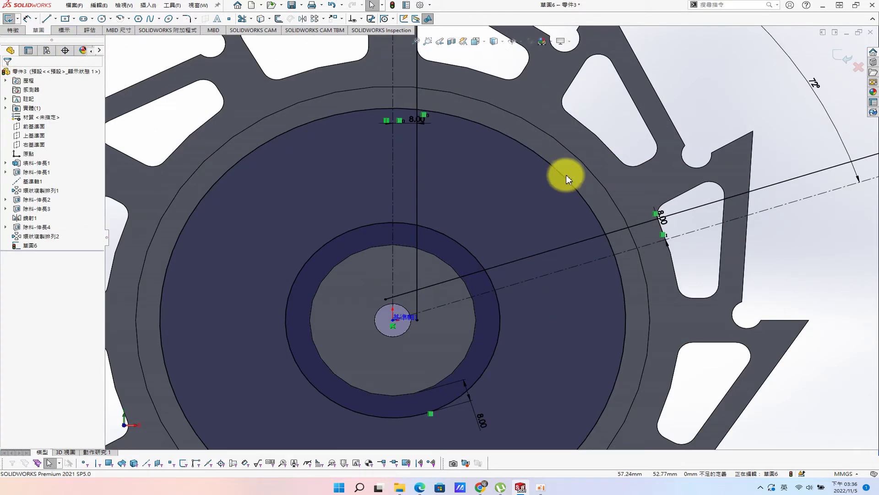
- Trim the offset outer and inner circles down to arcs
left_click(566, 174)
left_click(531, 203)
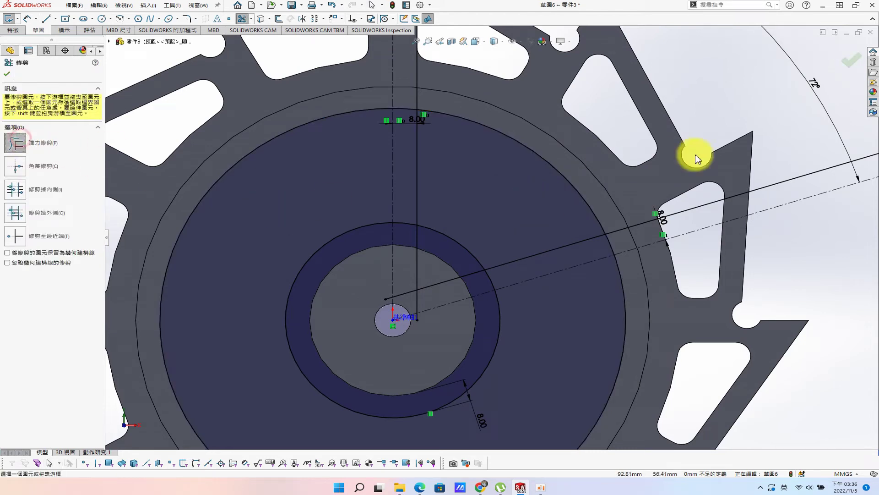
scroll(618, 170, "up", 3)
left_click_drag(250, 271, 295, 330)
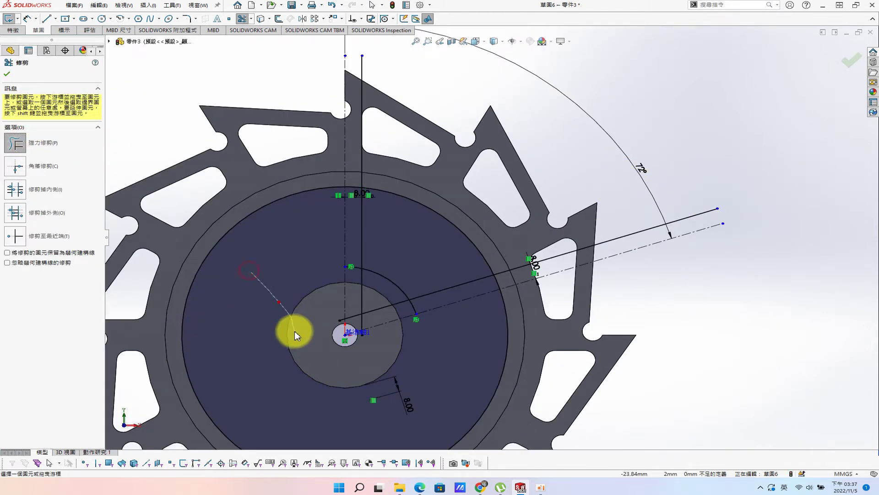
left_click_drag(226, 202, 265, 251)
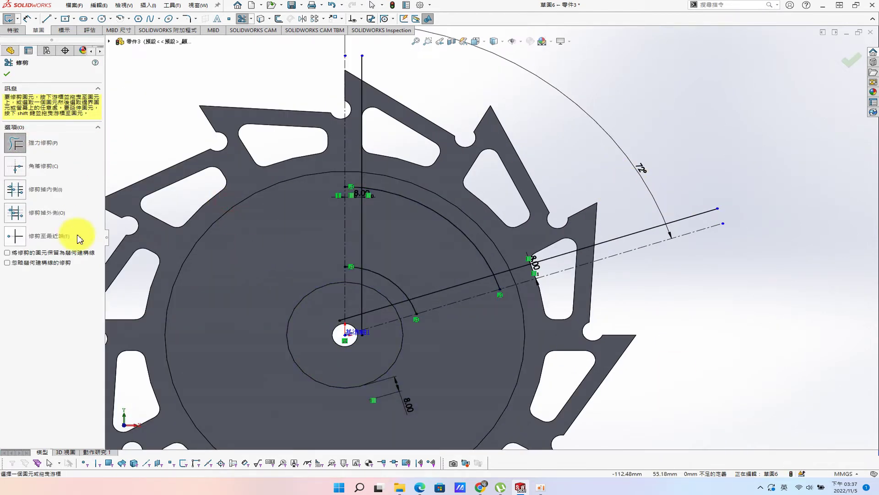
- Corner-trim the offset lines against the arcs to close the 72° sector window
left_click(15, 165)
left_click(406, 196)
left_click(363, 217)
left_click(432, 292)
left_click(478, 251)
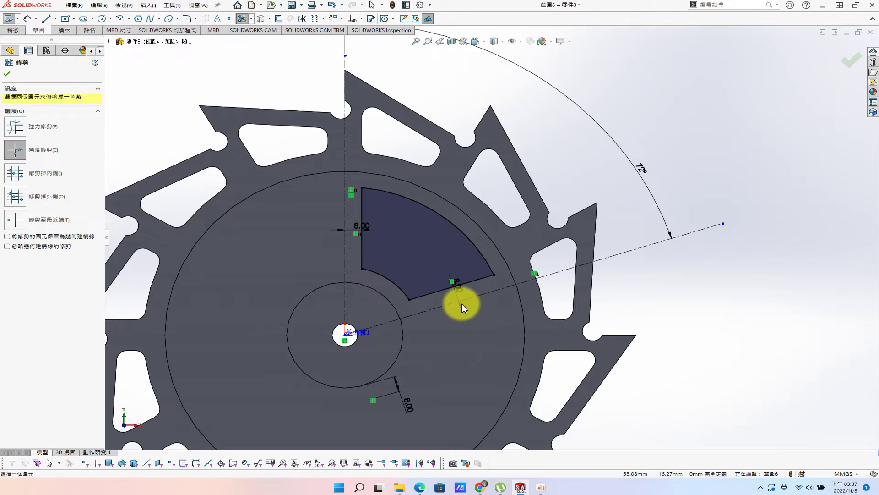
scroll(471, 306, "up", 5)
key("s")
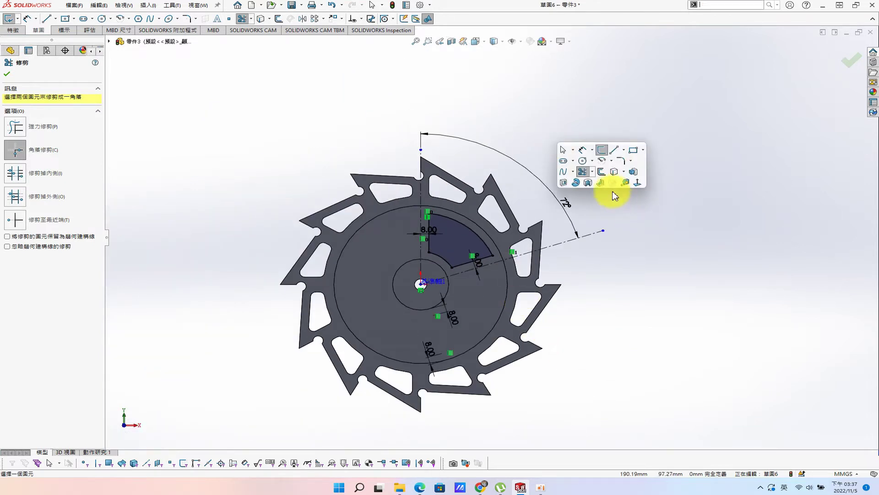
left_click(563, 182)
- Extrude-cut the sector window Through All in the disc
left_click(50, 124)
left_click(30, 137)
right_click(569, 225)
- Circular-pattern the window cut 5 times about Axis1, leaving five spokes
key("s")
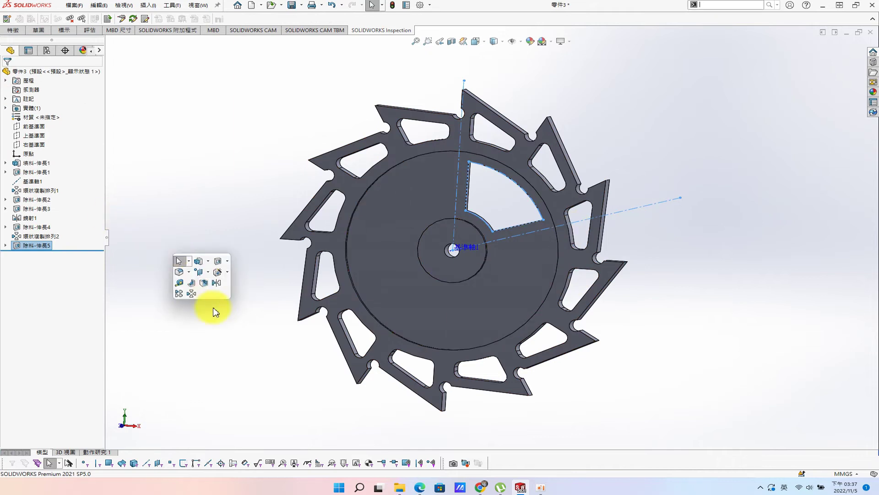
left_click(192, 293)
left_click(452, 250)
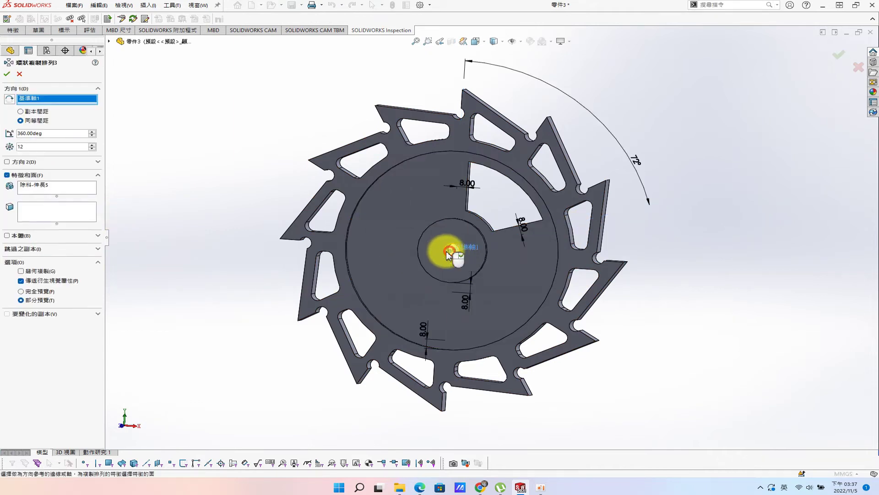
left_click(28, 145)
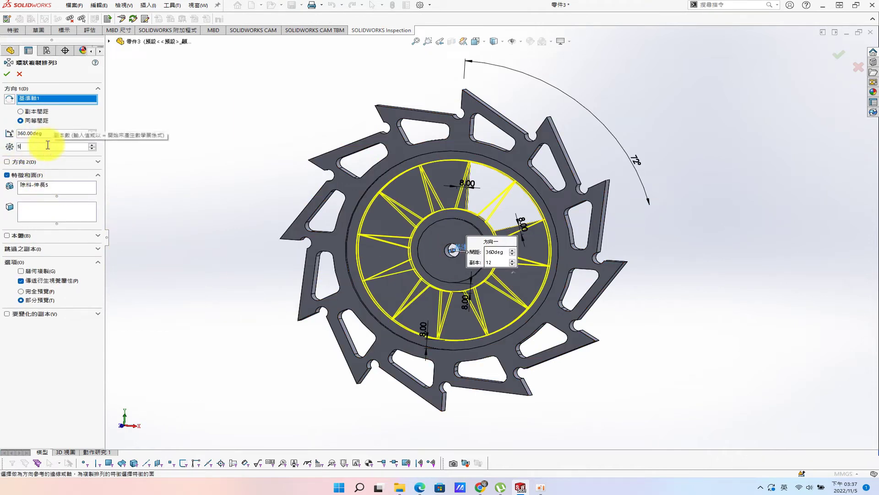
key("Return")
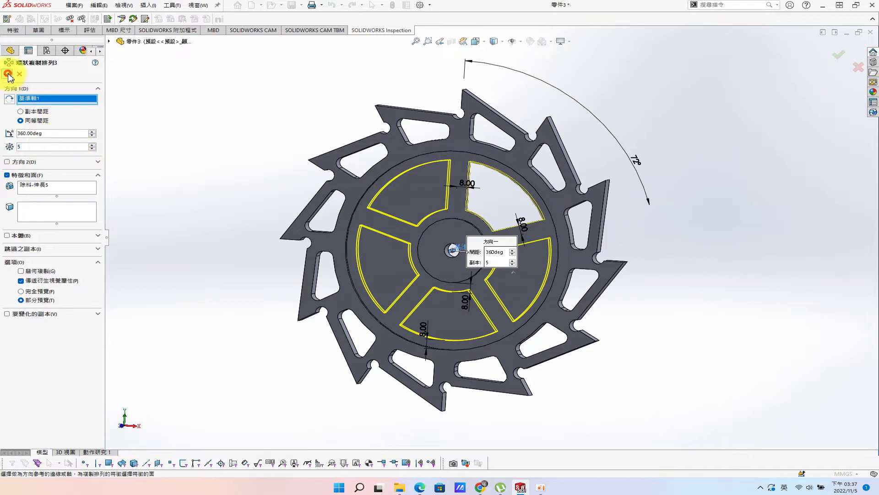
left_click(7, 73)
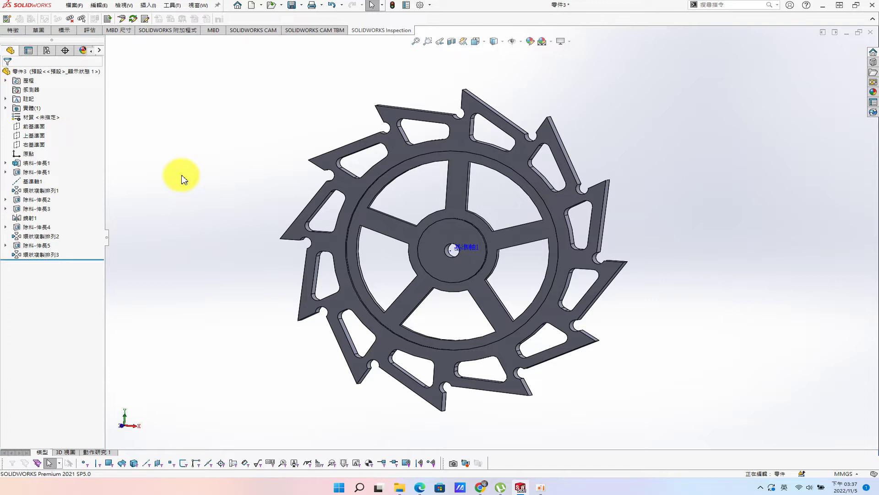
scroll(495, 211, "up", 5)
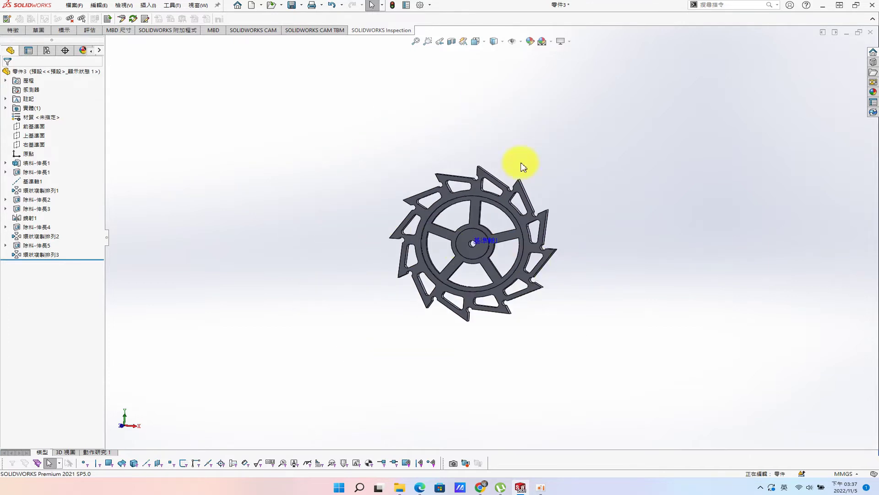
left_click(640, 190)
key("ctrl+s")
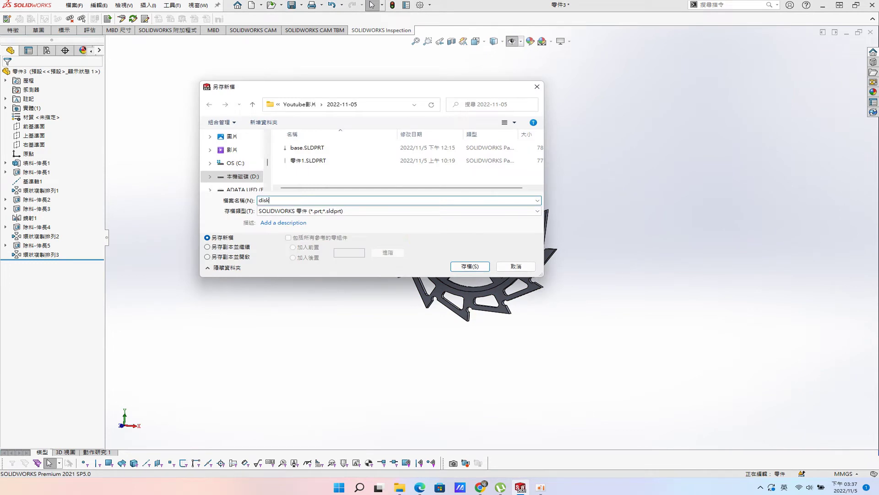
- Save the fan disc part as disk.SLDPRT
key("Return")
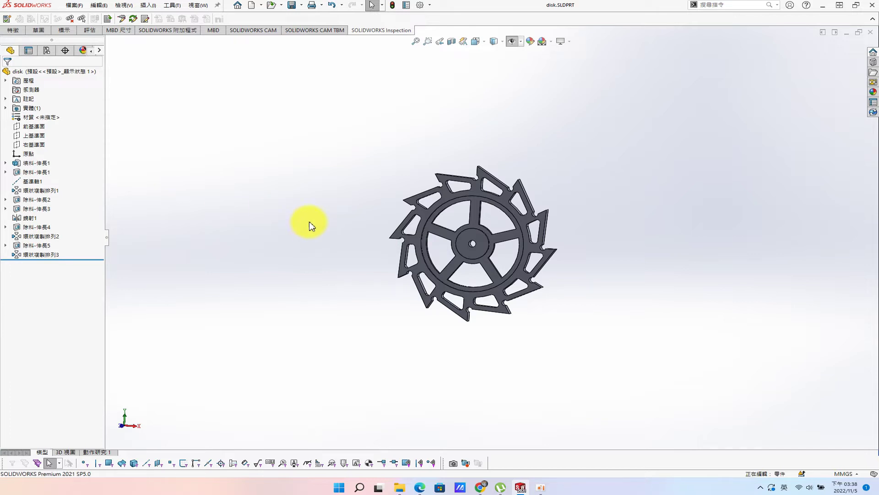
left_click(251, 5)
- Create a new assembly, insert the base part and set it to Float
double_click(458, 210)
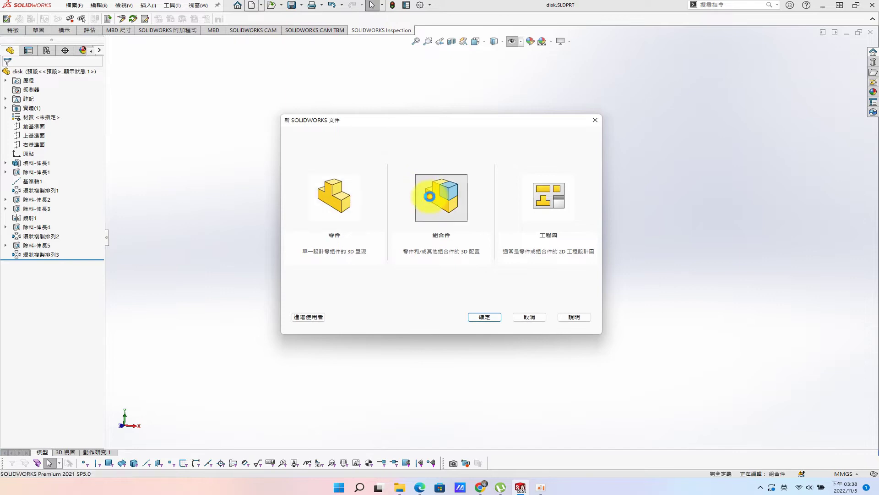
left_click(22, 168)
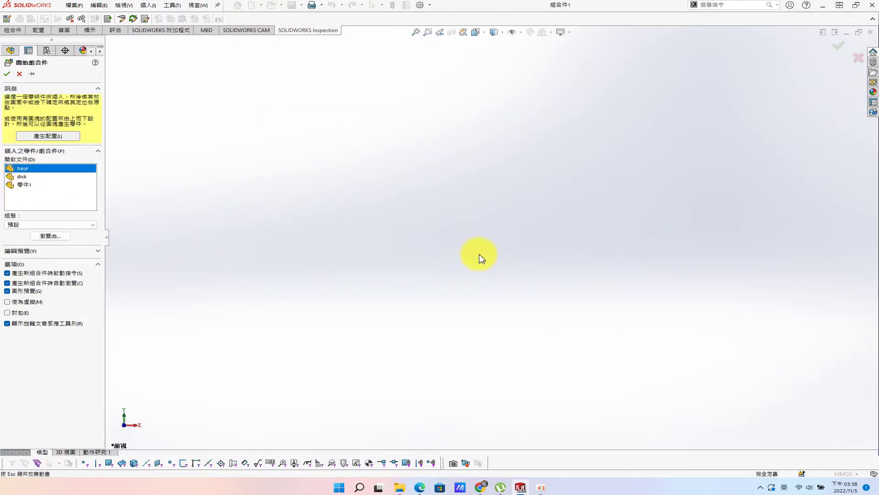
left_click(466, 249)
right_click(68, 145)
left_click(112, 238)
- Mate the base's Front Plane coincident with the assembly's Front Plane
left_click(6, 145)
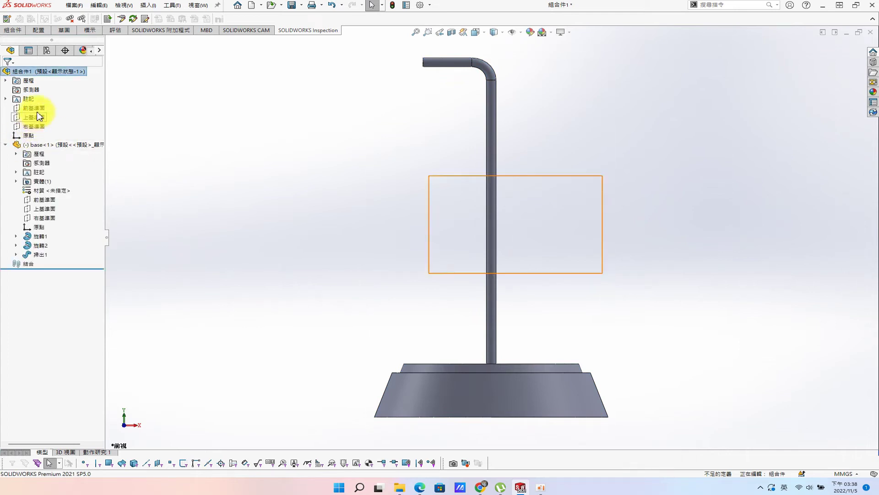
left_click(54, 200)
left_click(34, 109, "ctrl")
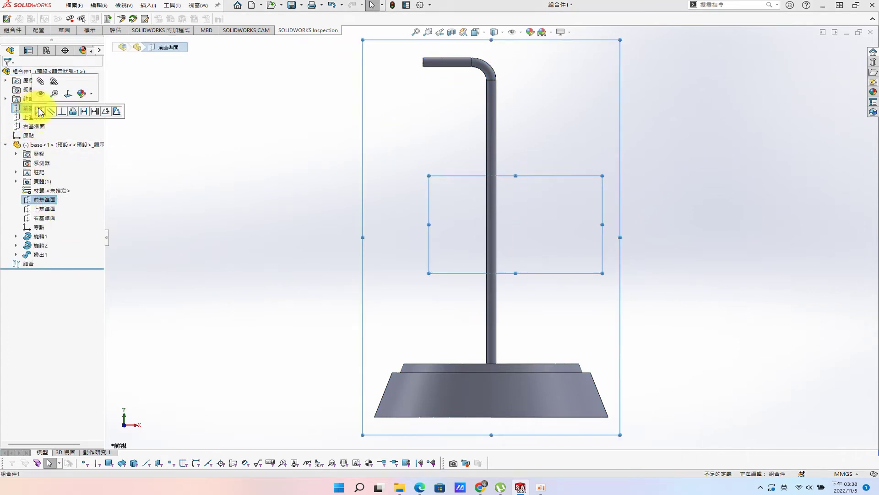
left_click(43, 133)
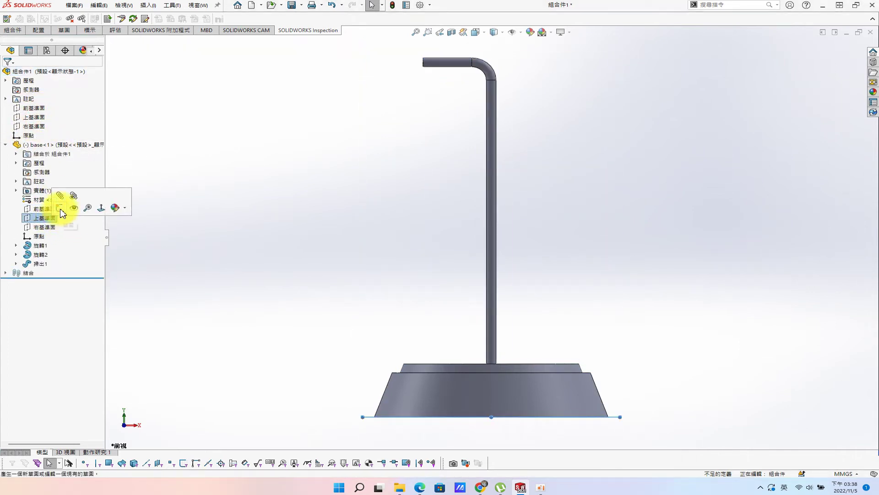
left_click(60, 208)
left_click(738, 216)
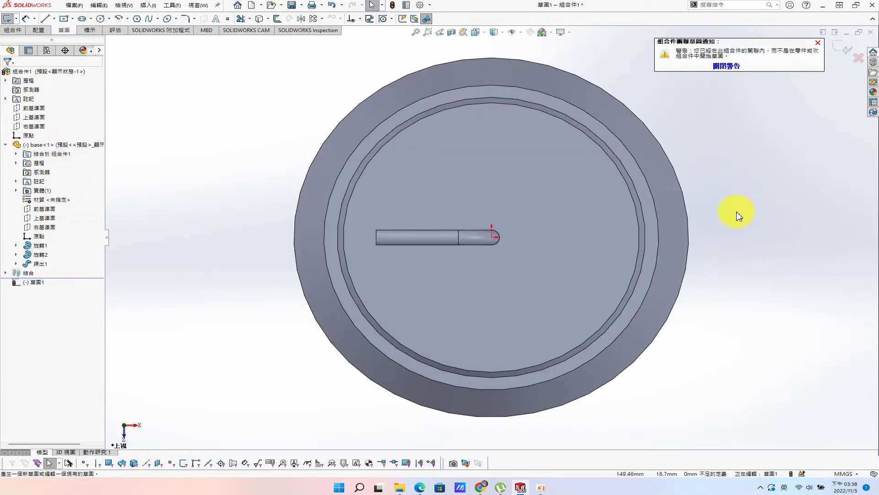
- Discard the stray sketch and mate the base's Top Plane coincident with the assembly's
left_click(858, 63)
left_click(462, 241)
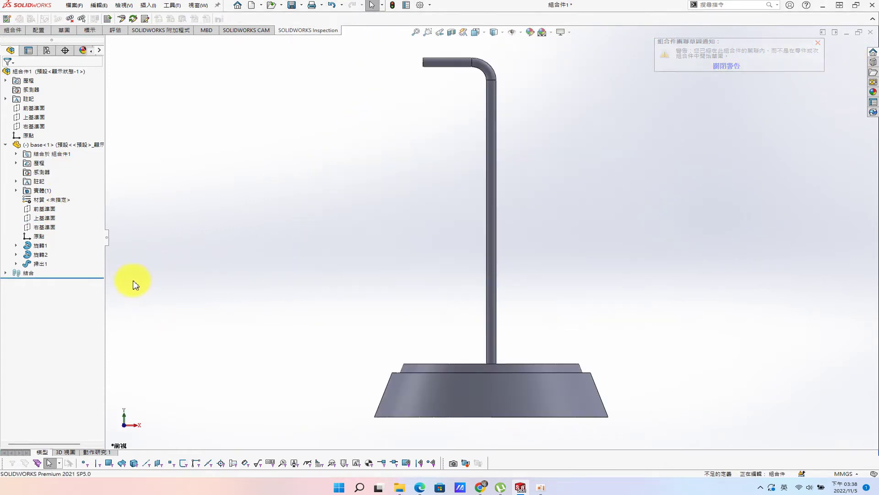
left_click(510, 414)
scroll(490, 326, "down", 2)
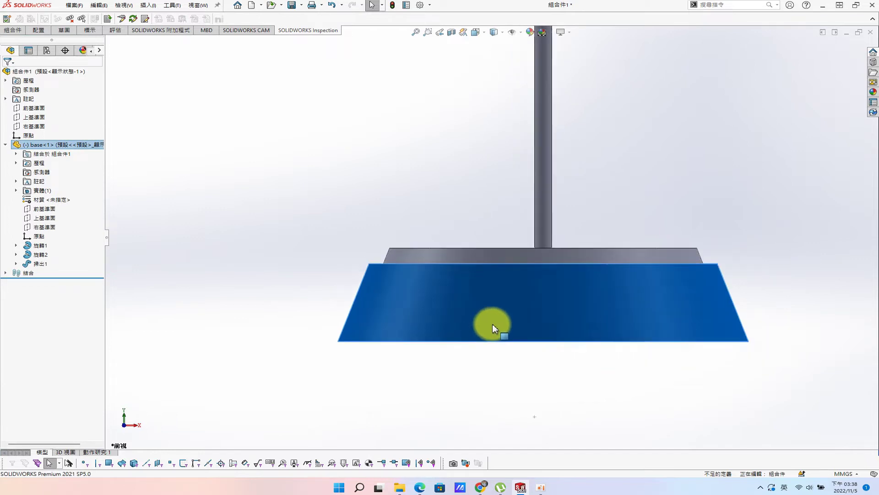
scroll(517, 210, "up", 5)
left_click(34, 117)
left_click(40, 218, "ctrl")
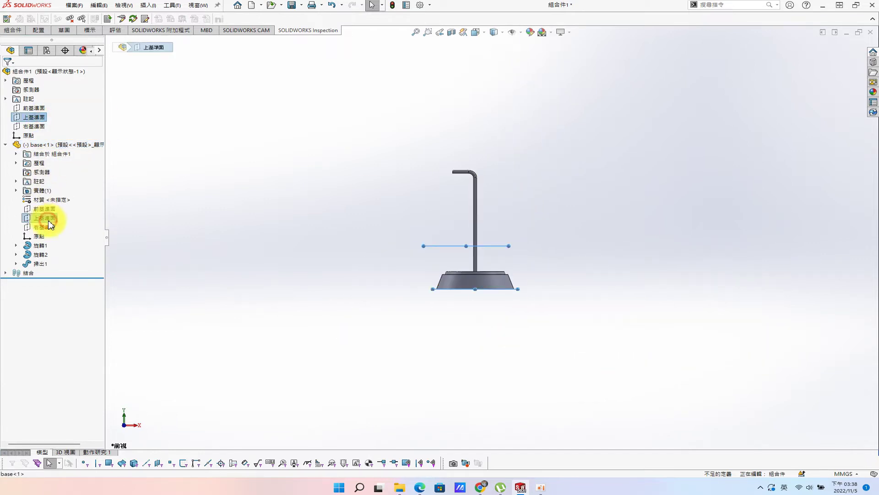
left_click(56, 226)
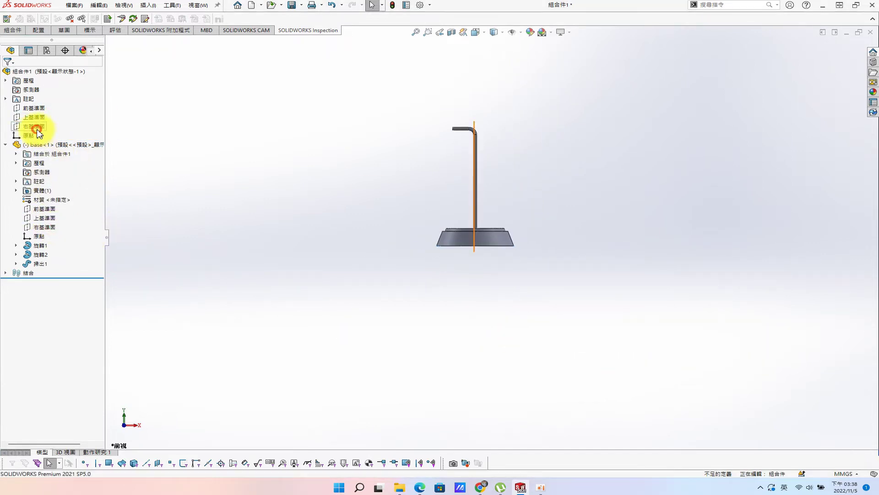
- Mate the base's Right Plane coincident with the assembly's Right Plane
left_click(46, 227)
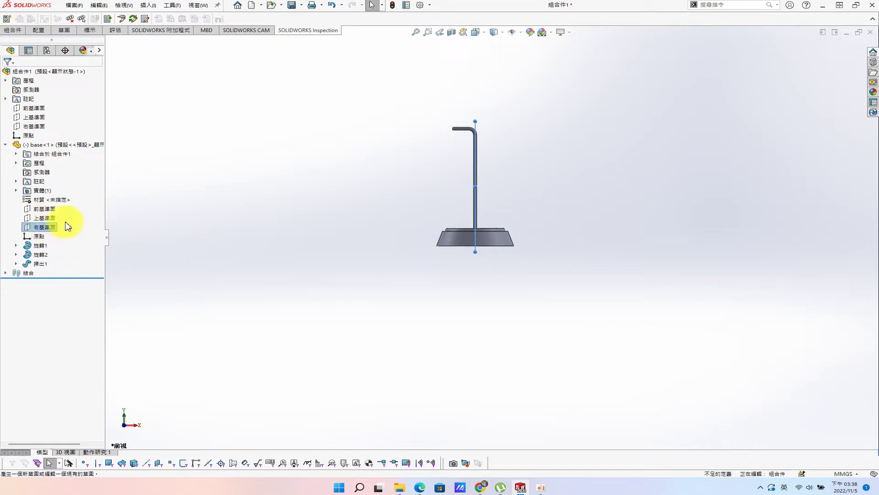
left_click(33, 127, "ctrl")
left_click(234, 165)
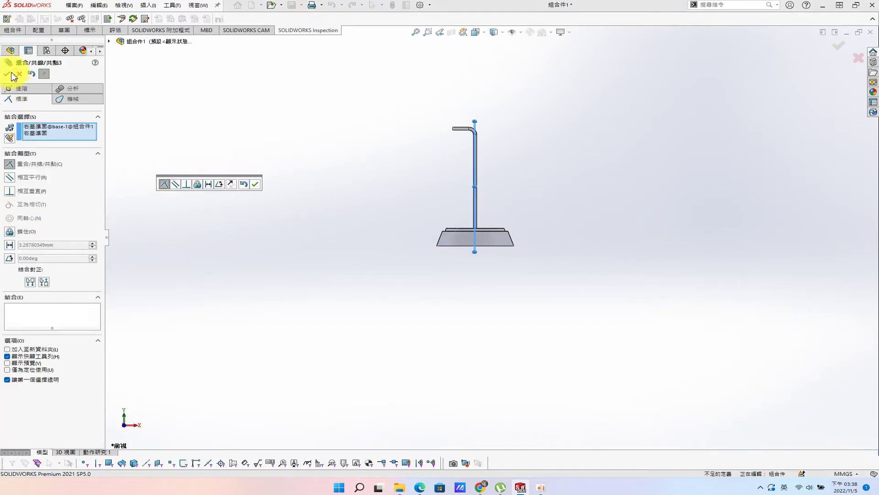
left_click(6, 73)
left_click(6, 74)
key("s")
left_click(307, 207)
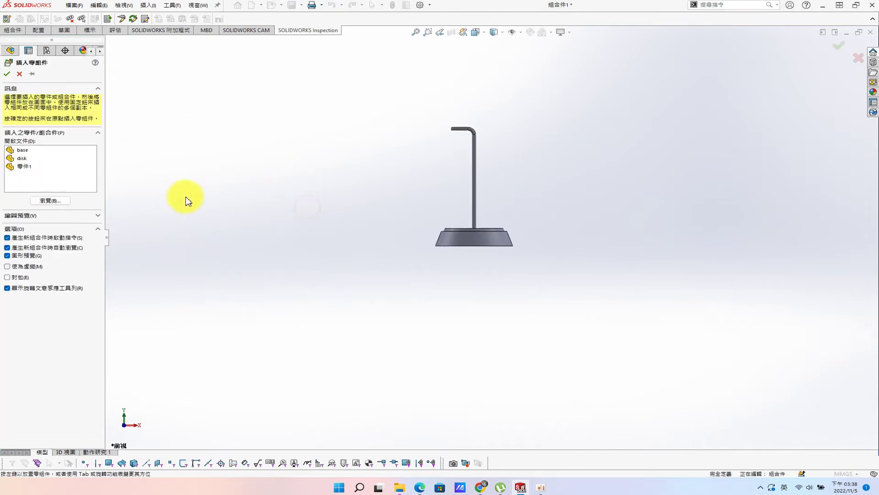
- Insert the disk part and mate its hub edge onto the stand tube's end edge
left_click(25, 166)
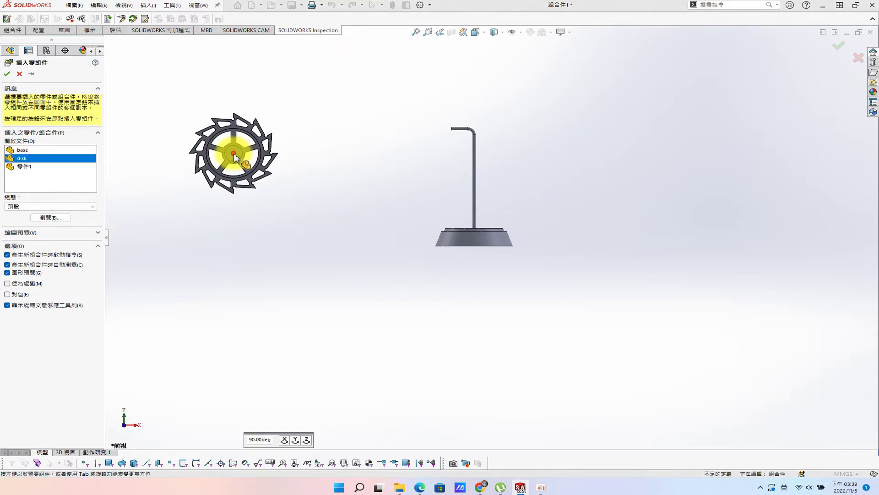
left_click(234, 152)
scroll(471, 128, "down", 5)
scroll(473, 158, "down", 3)
middle_click_drag(473, 158, 436, 173)
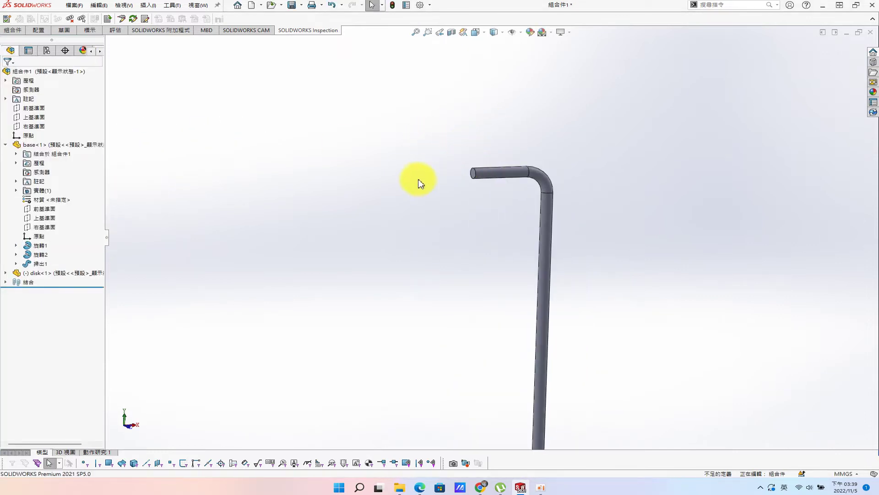
scroll(461, 171, "down", 2)
scroll(355, 233, "down", 2)
left_click(355, 233)
scroll(406, 252, "up", 5)
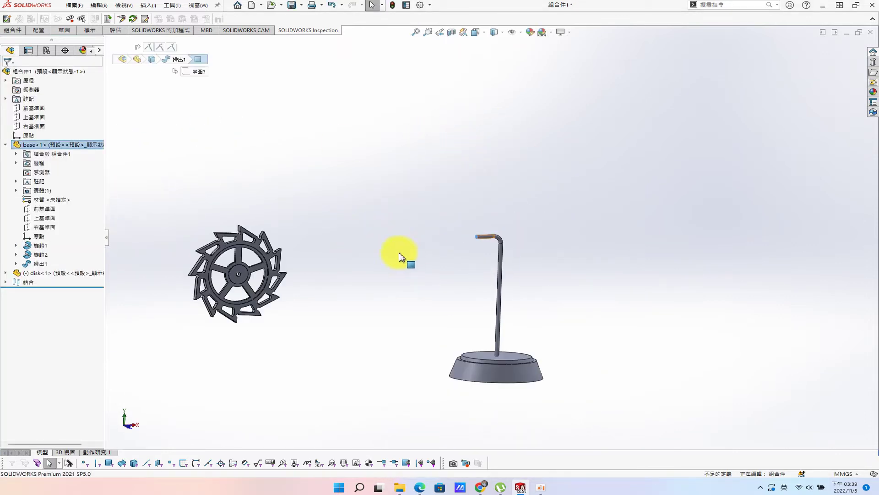
scroll(381, 255, "down", 3)
left_click(253, 284)
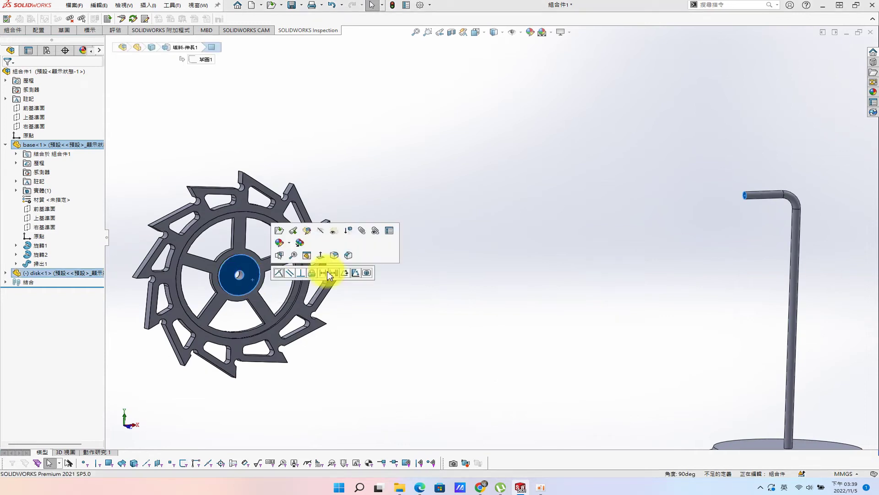
left_click(299, 283)
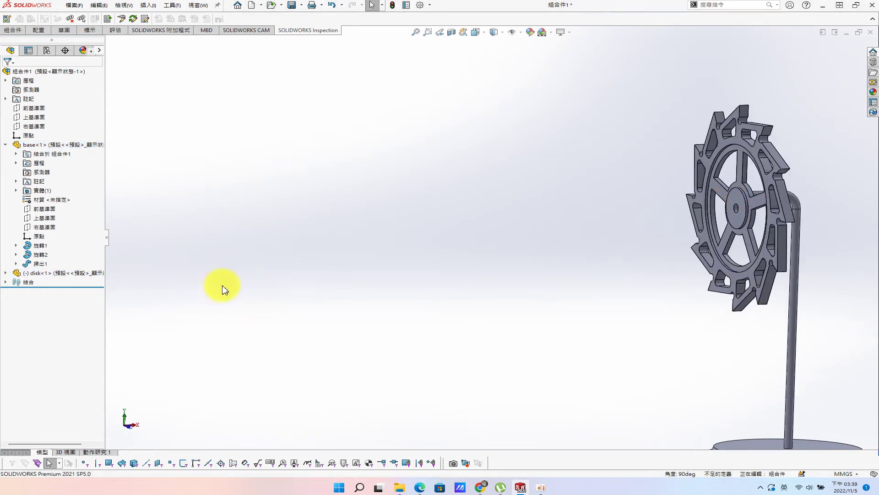
- Edit the newest mate to flip its alignment, then drag the disc to test it
left_click(5, 281)
left_click(56, 321)
right_click(59, 324)
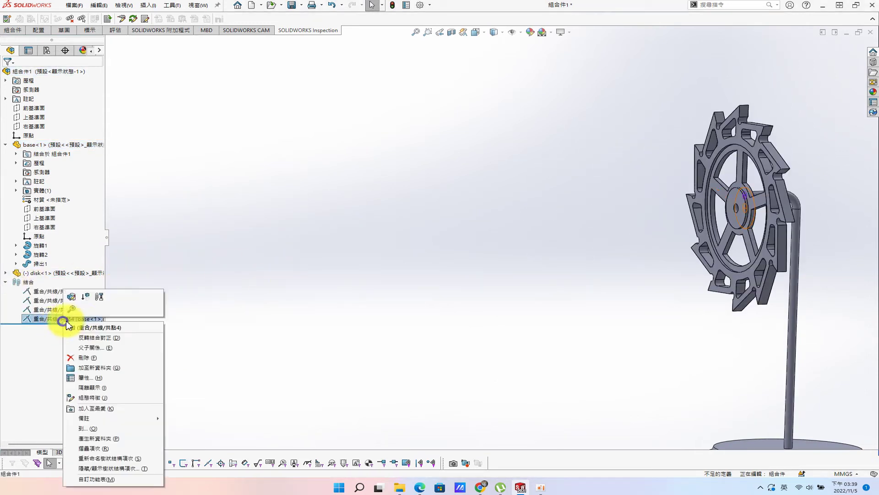
left_click(67, 296)
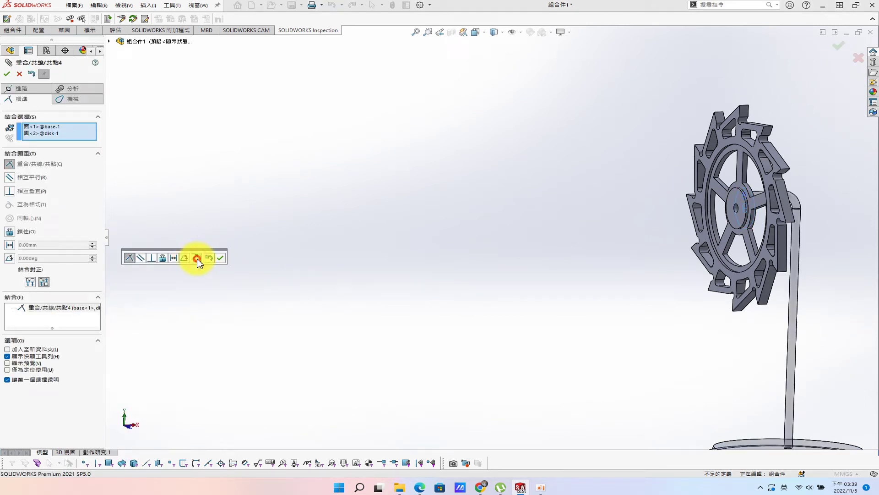
left_click(45, 282)
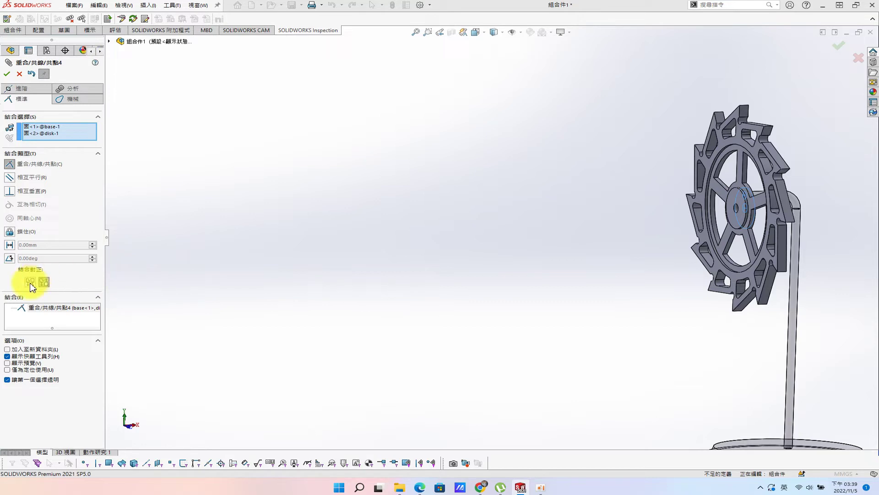
key("Return")
left_click_drag(742, 212, 641, 220)
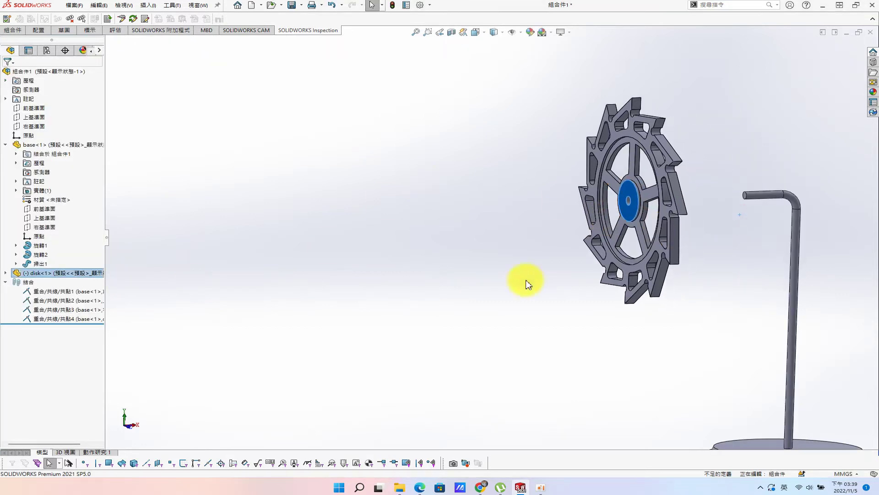
- Delete coincident mate 4 and make the disc's hub hole concentric with the rod
left_click(70, 321)
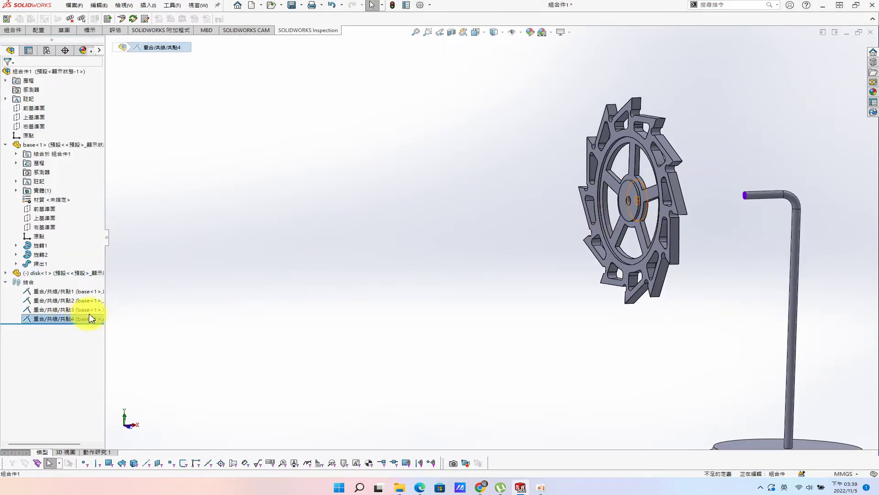
key("Delete")
left_click(495, 202)
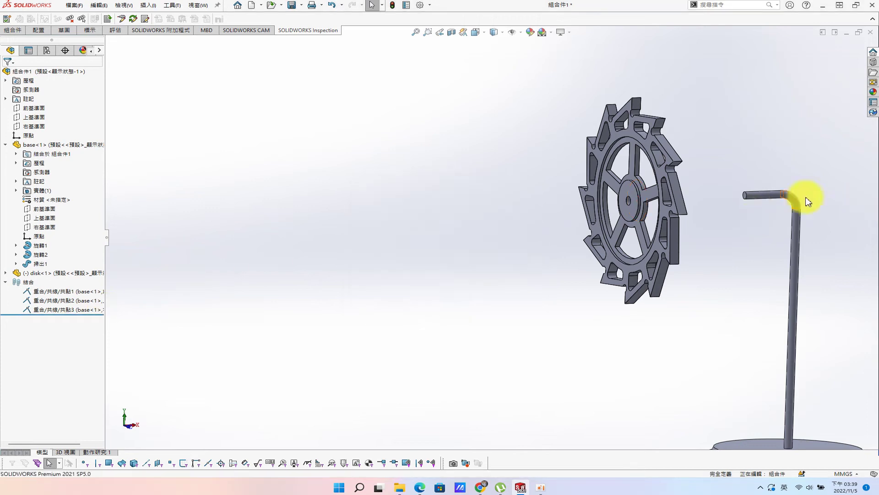
left_click(778, 194)
scroll(687, 213, "down", 5)
left_click(495, 183)
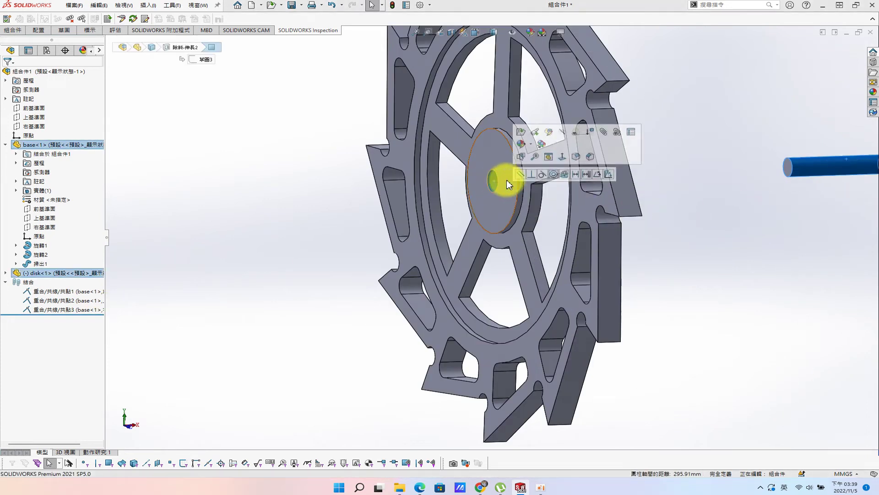
left_click(556, 173)
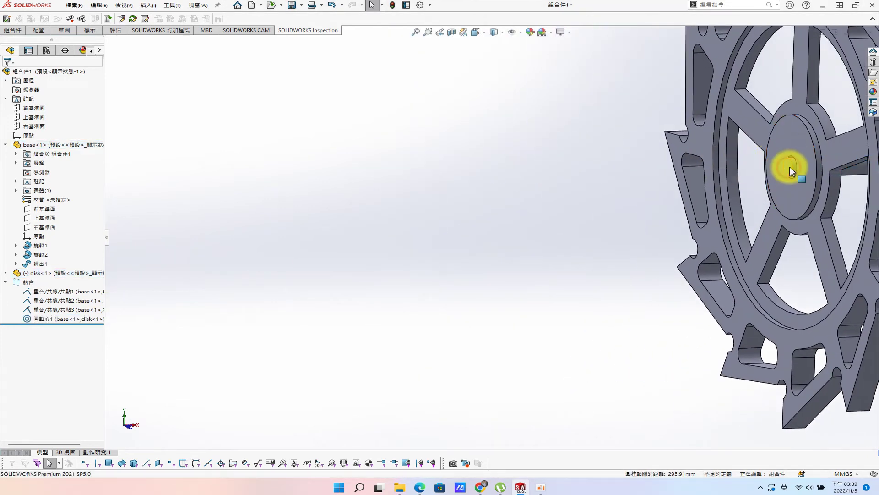
- Mate the rod's end face coincident with the disc's front face
scroll(760, 151, "down", 5)
mouse_move(760, 151)
middle_mouse_down()
mouse_move(716, 187)
mouse_move(475, 246)
middle_mouse_up()
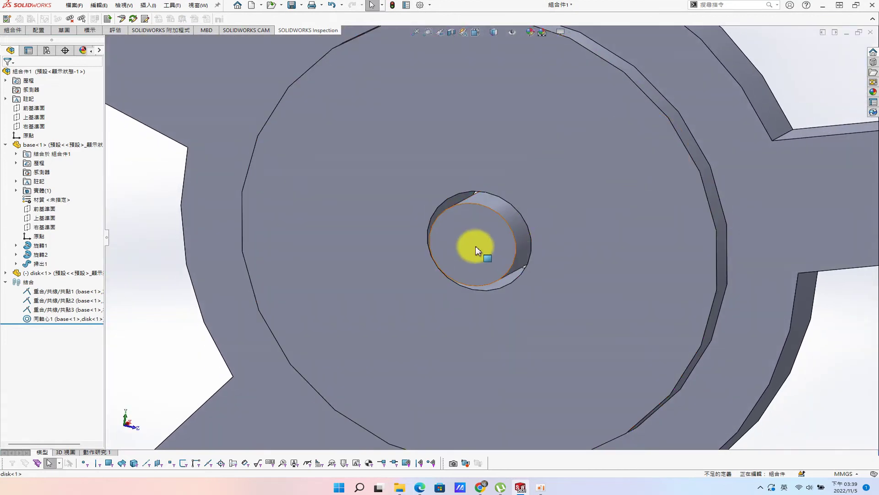
left_click(475, 246)
left_click(417, 151, "ctrl")
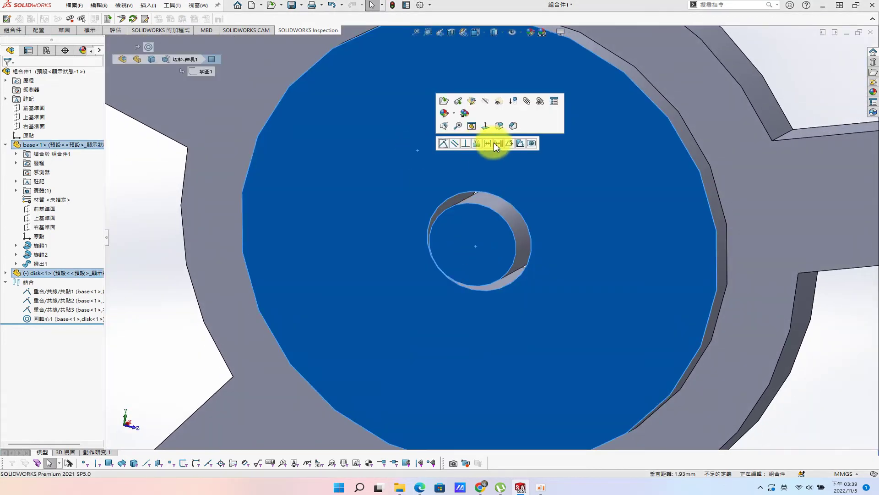
left_click(443, 143)
scroll(516, 232, "up", 10)
scroll(516, 231, "up", 5)
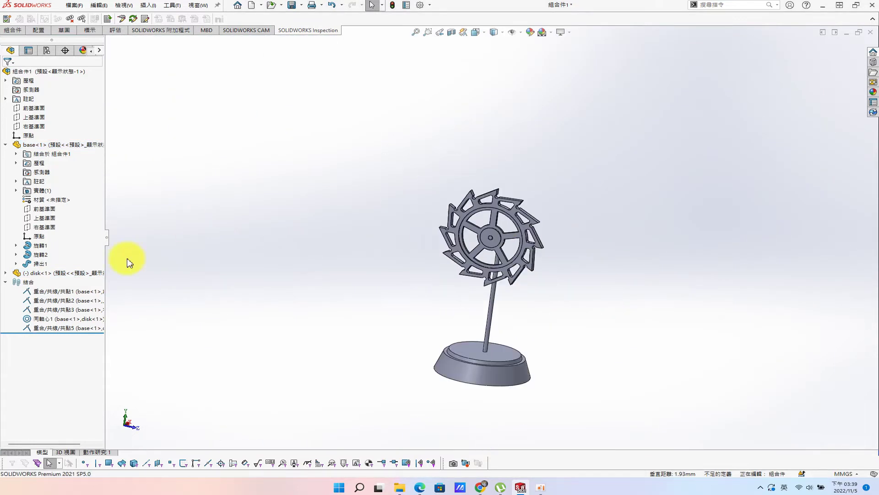
right_click(503, 348)
- Open the base part on its own and inspect its rod sweep 掃出1
left_click(506, 182)
scroll(516, 206, "down", 5)
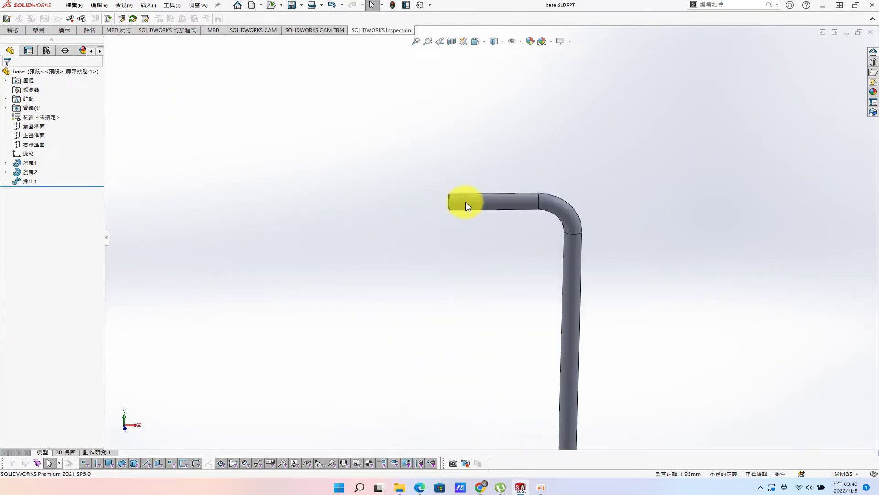
left_click(455, 202)
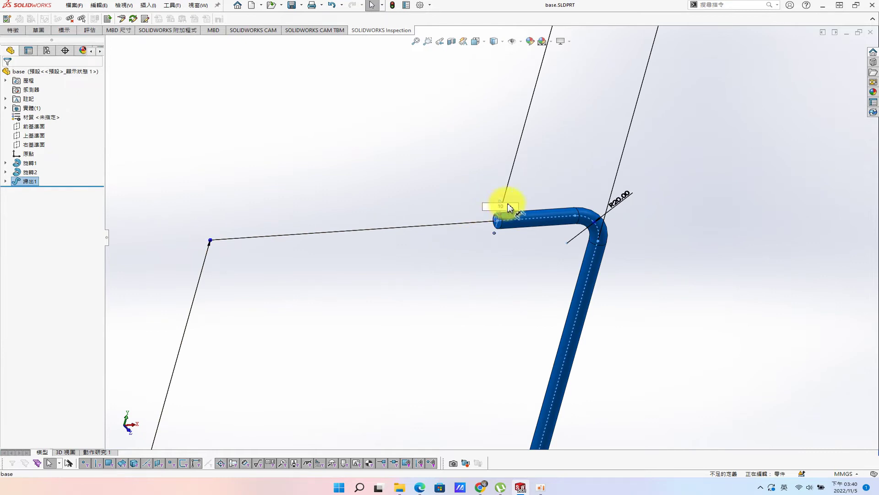
left_click(279, 134)
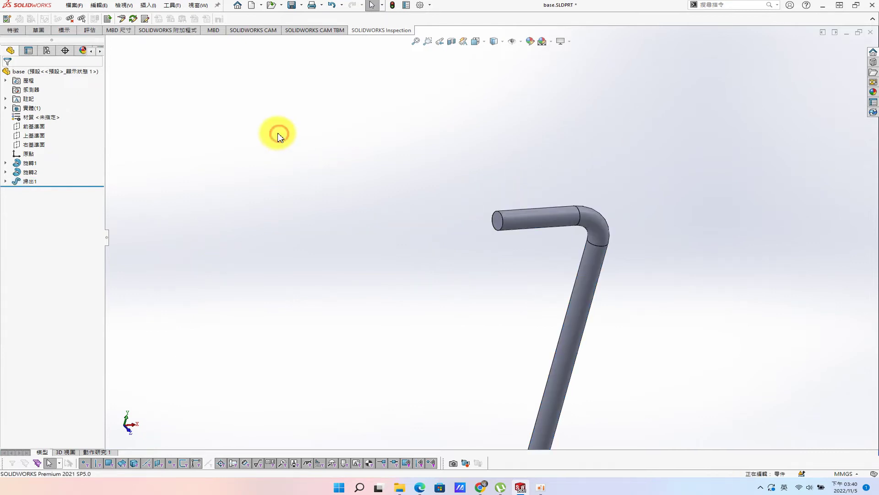
- Switch back to the assembly, rebuild it, and save it as 組合件1.SLDASM
left_click(175, 5)
left_click(198, 6)
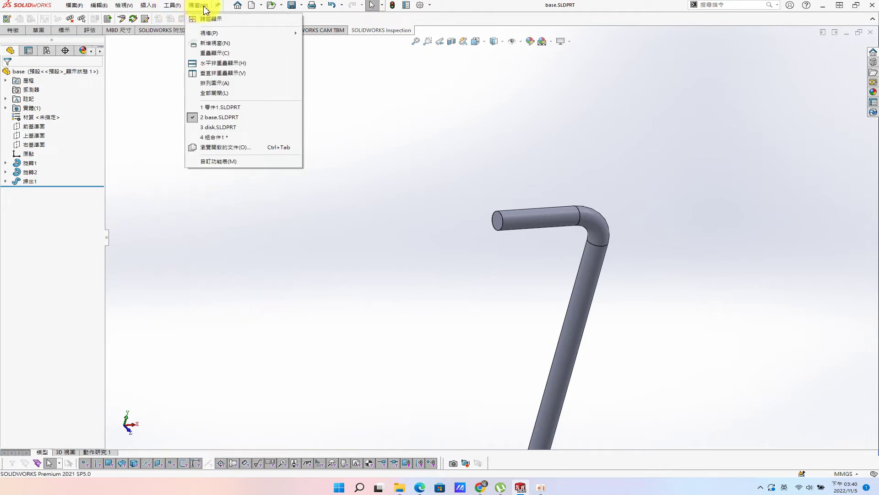
left_click(215, 137)
key("Return")
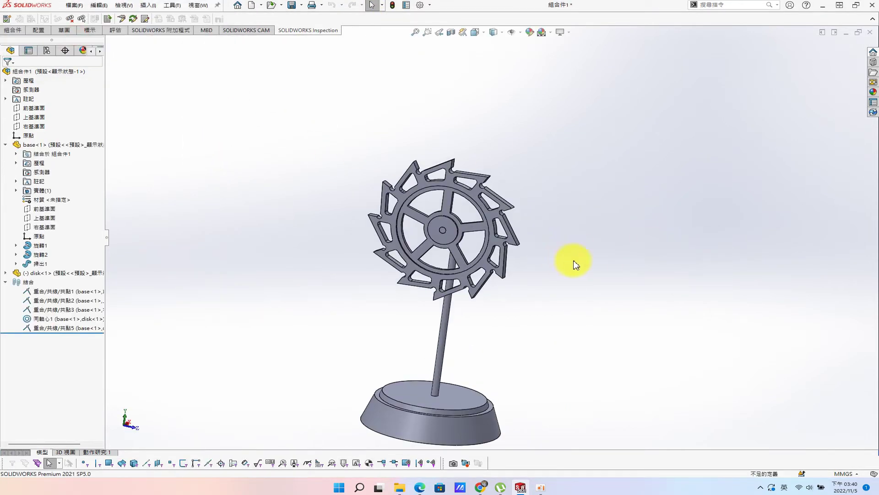
key("ctrl+s")
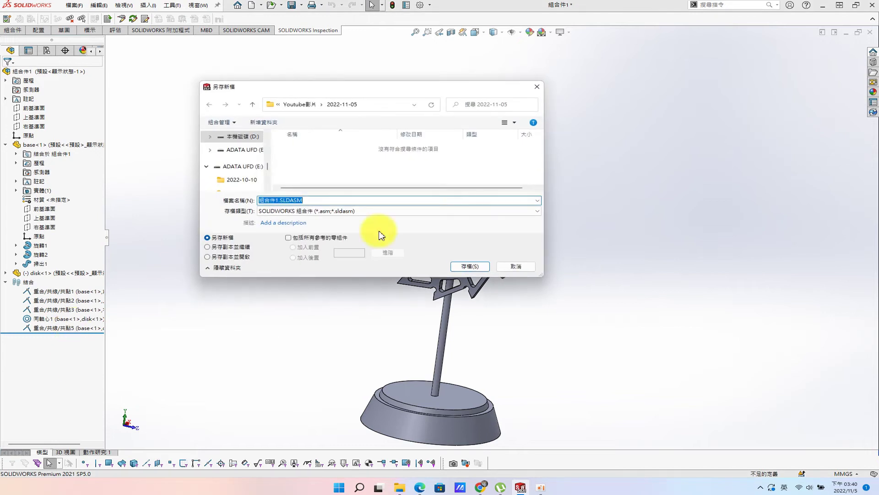
left_click(489, 266)
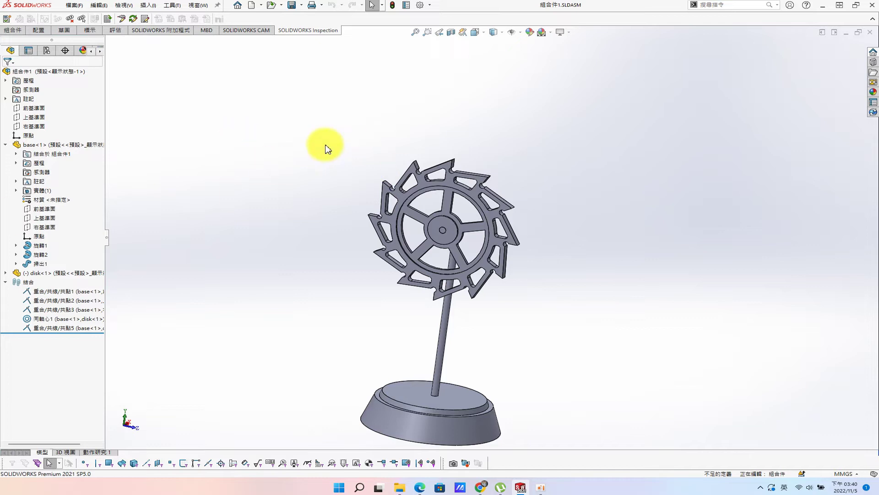
left_click(336, 172)
- Insert the pendulum part 零件1 and place it beside the disc
left_click(336, 146)
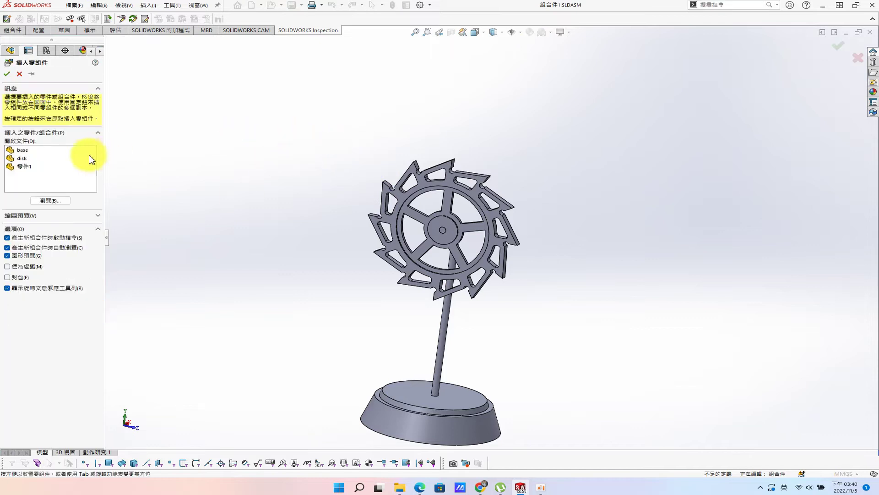
left_click(21, 166)
scroll(573, 183, "down", 3)
left_click(573, 183)
scroll(609, 145, "down", 3)
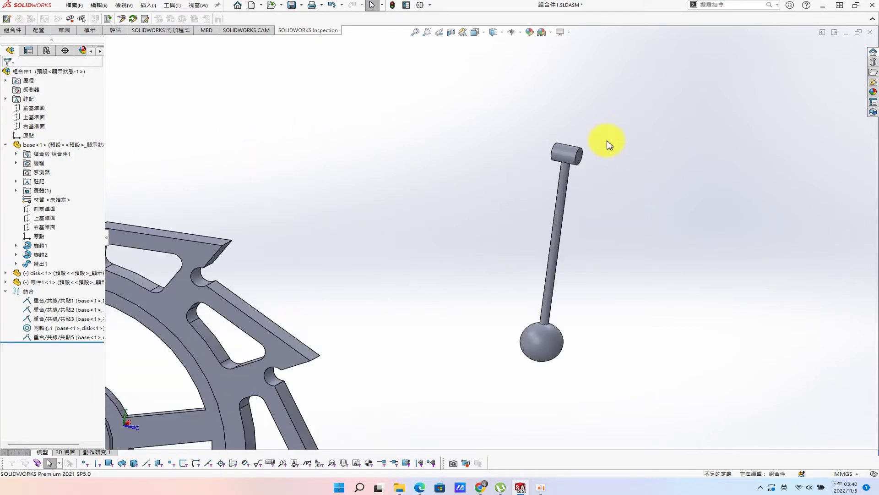
- Mate the pendulum pivot concentric with the disc rim pin hole and coincident with the disc face
left_click(559, 149)
left_click(198, 277, "ctrl")
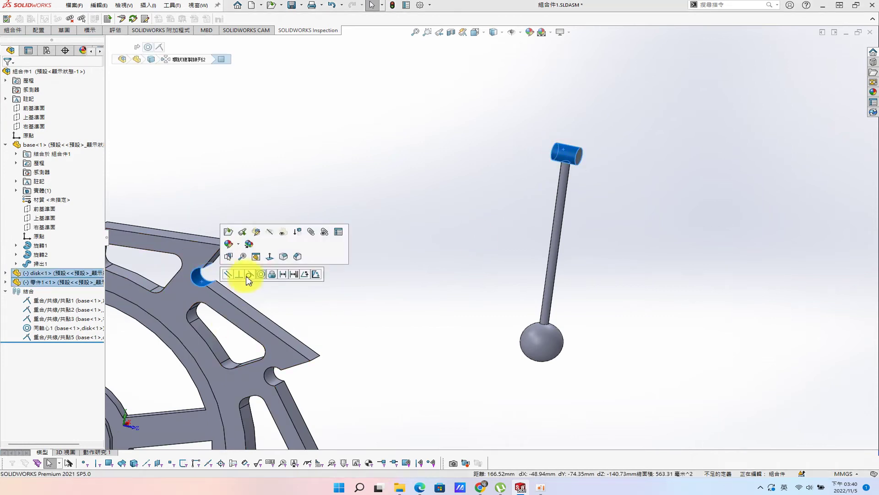
left_click(261, 275)
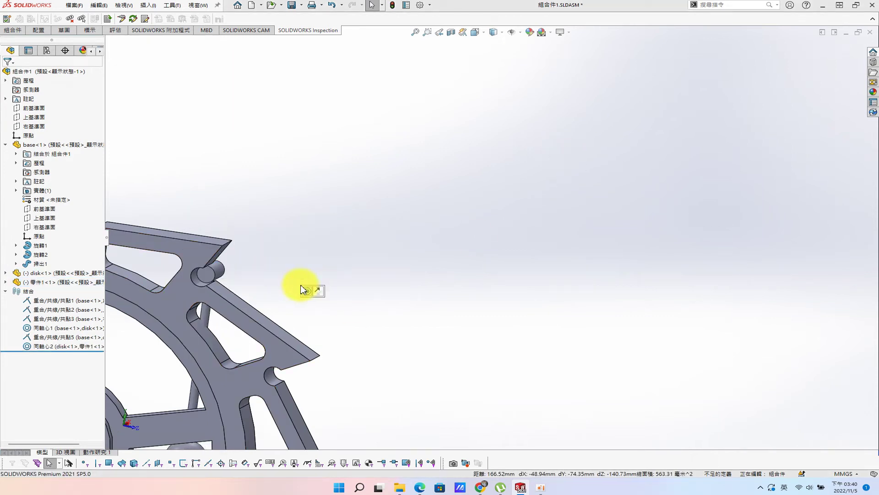
left_click(181, 306)
left_click(217, 299)
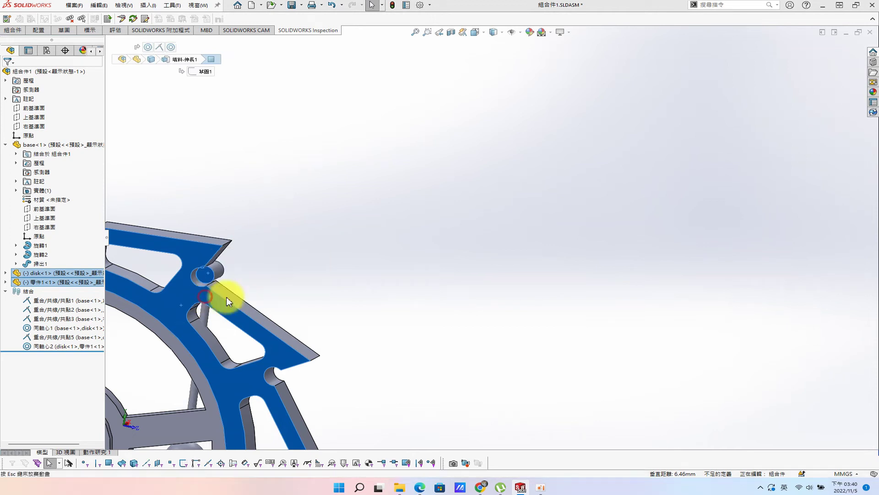
- Orbit the view and drag the pendulum to test its swing on the disc
scroll(366, 307, "up", 4)
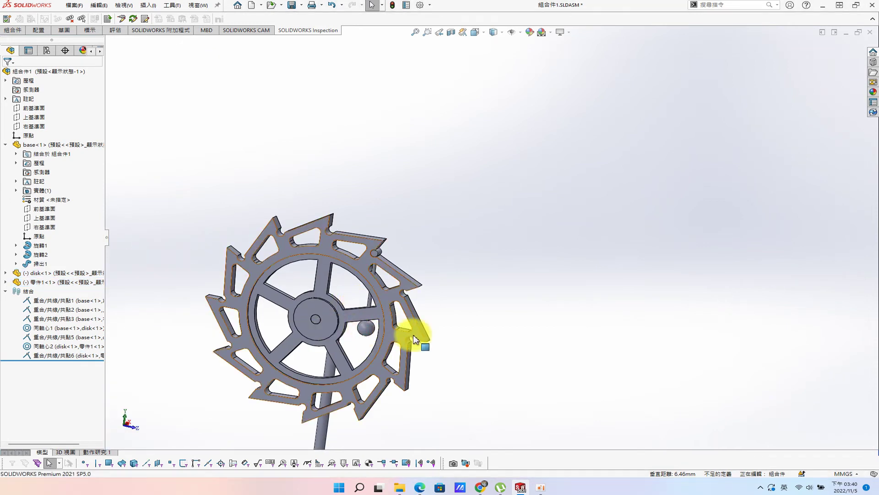
mouse_move(579, 249)
middle_mouse_down()
mouse_move(373, 291)
mouse_move(386, 330)
middle_mouse_up()
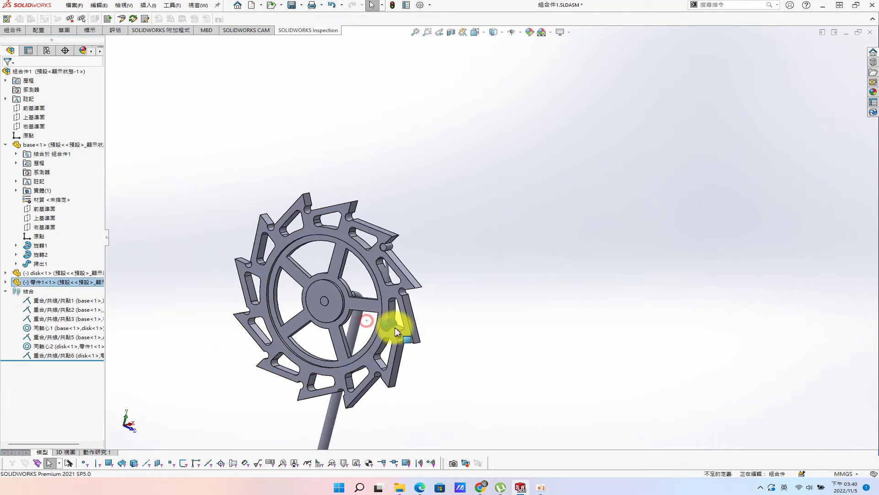
left_click_drag(386, 330, 442, 336)
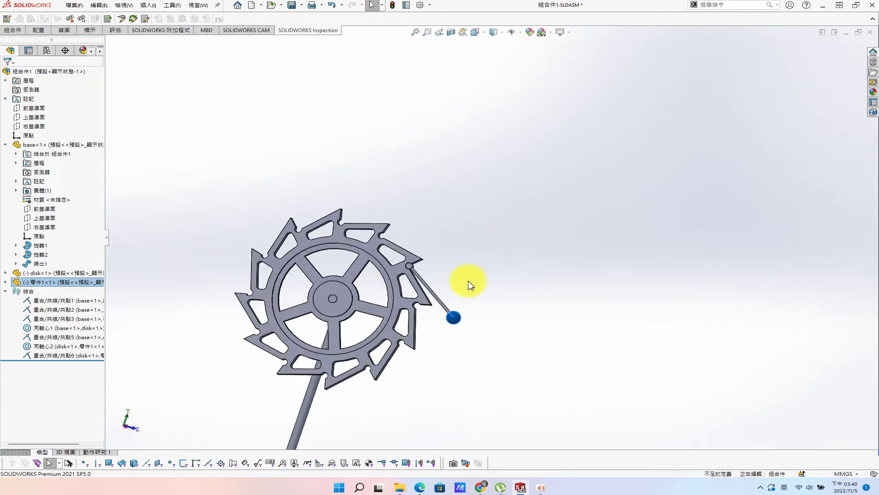
middle_click_drag(471, 283, 472, 275)
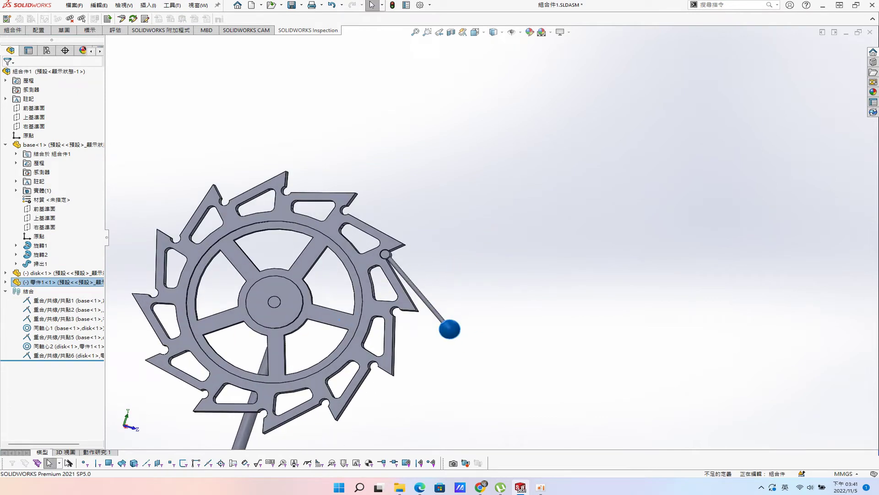
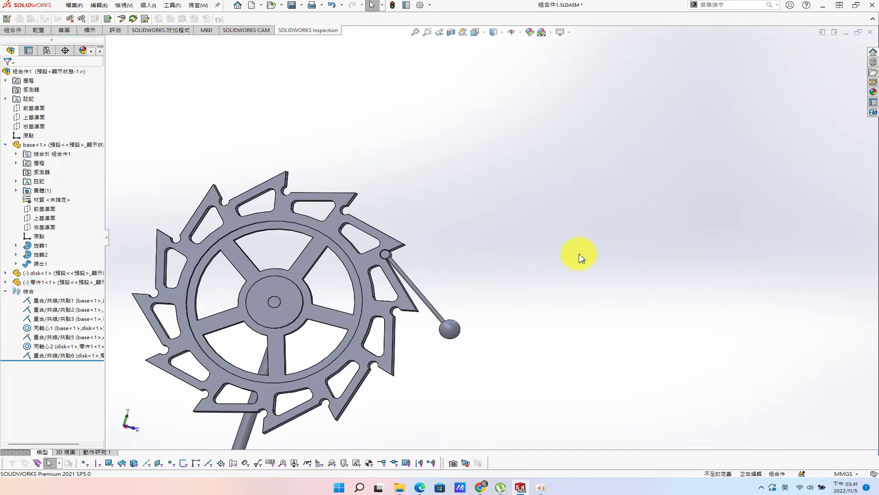
- Select the rod-and-ball arm part 零件1 in the tree and model
scroll(447, 270, "down", 3)
mouse_move(447, 271)
middle_mouse_down()
mouse_move(309, 161)
mouse_move(329, 188)
mouse_move(521, 255)
mouse_move(434, 300)
middle_mouse_up()
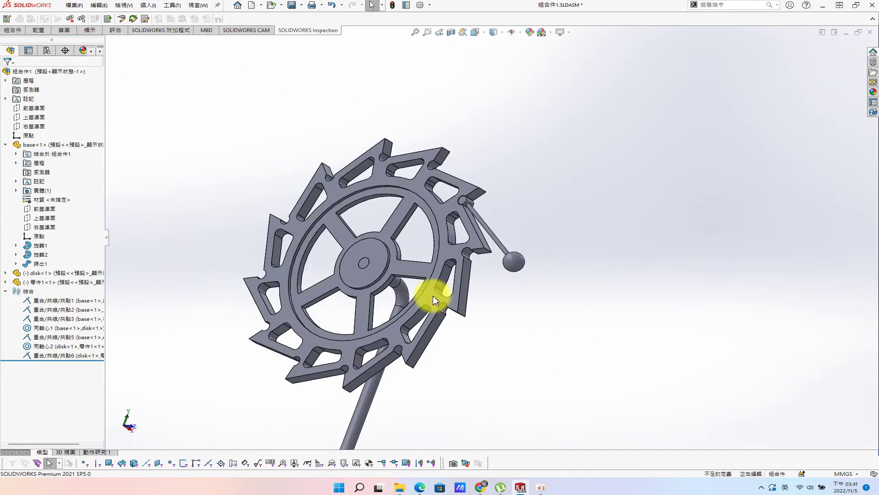
scroll(471, 298, "up", 2)
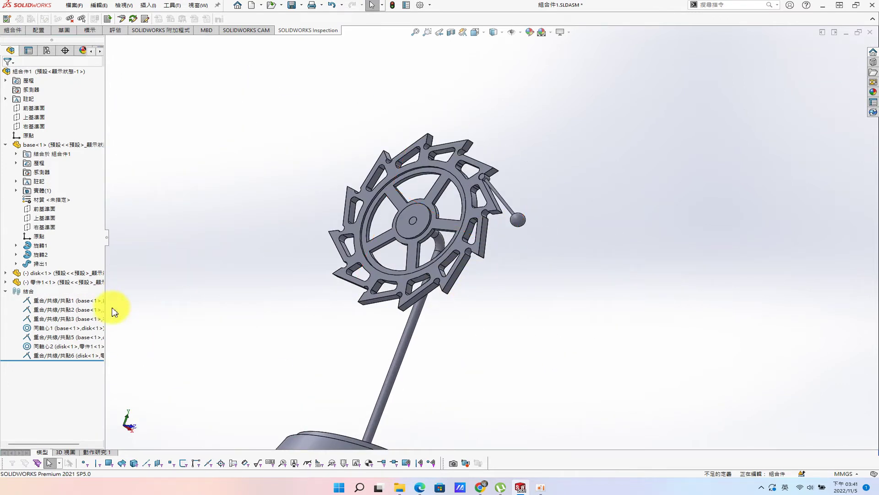
left_click(63, 284)
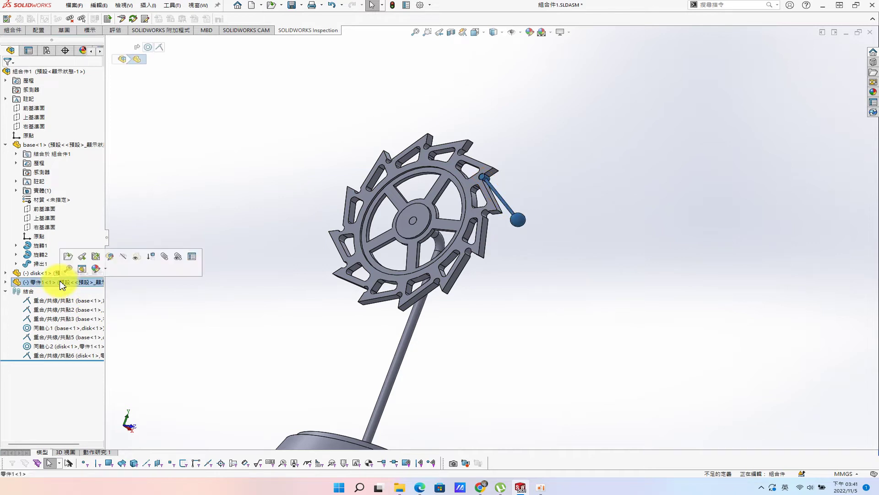
left_click(514, 216)
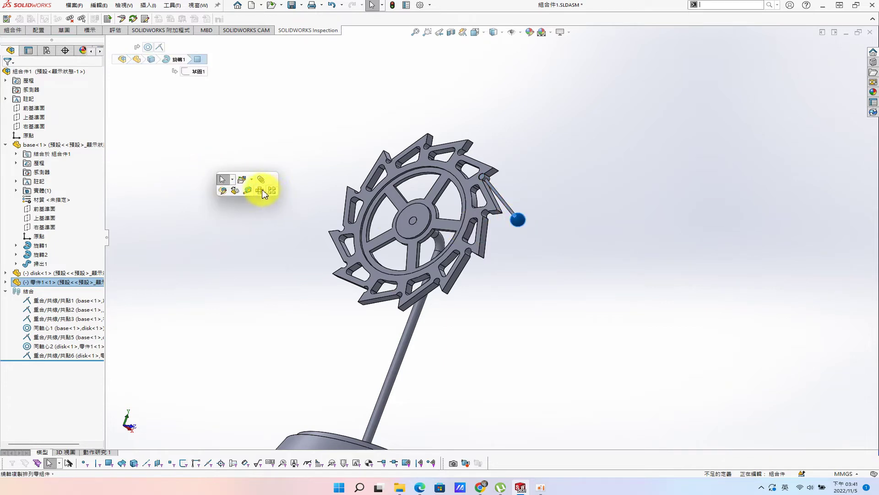
- Circular-pattern the arm into 12 equally spaced copies over 360° about the base face
left_click(265, 194)
middle_click_drag(406, 297, 411, 296)
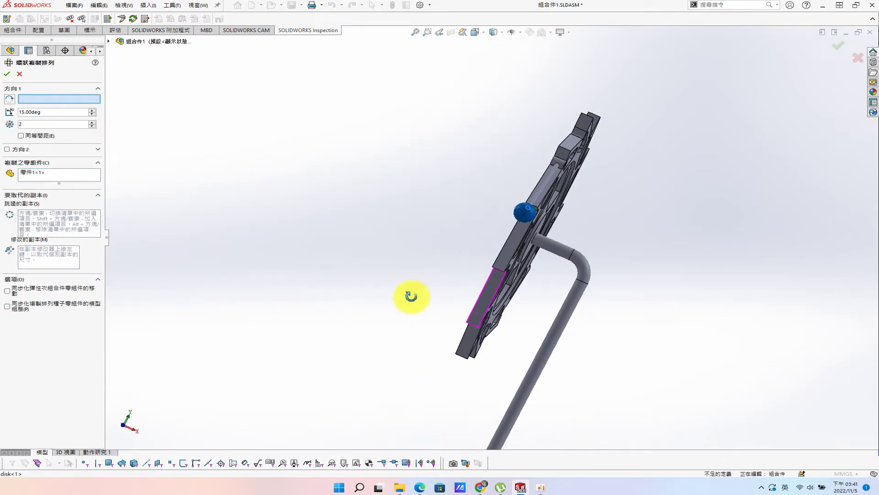
left_click(555, 252)
mouse_move(555, 251)
middle_mouse_down()
mouse_move(242, 255)
mouse_move(141, 212)
middle_mouse_up()
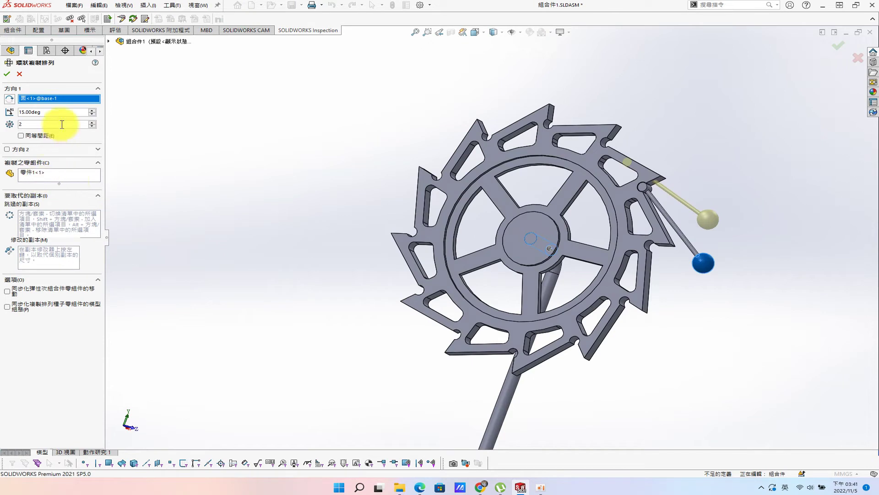
left_click(21, 135)
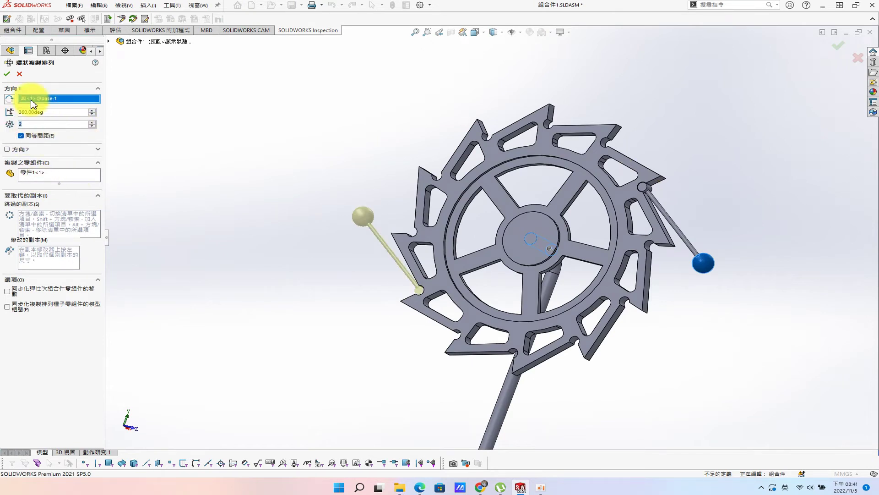
type("12")
left_click(7, 73)
middle_click_drag(411, 216, 548, 313)
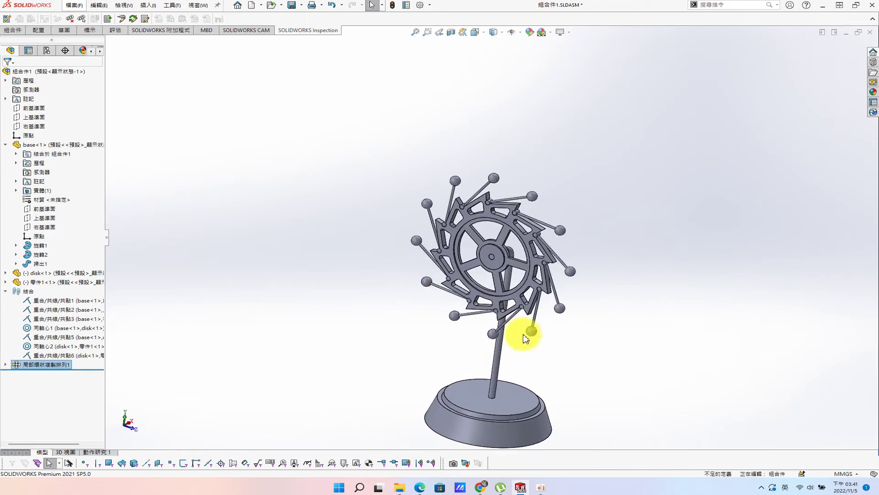
scroll(549, 315, "down", 2)
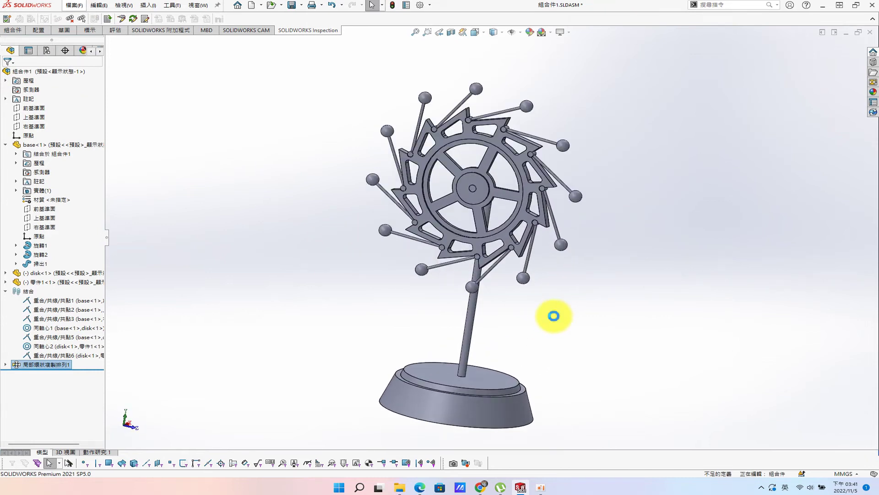
left_click(104, 452)
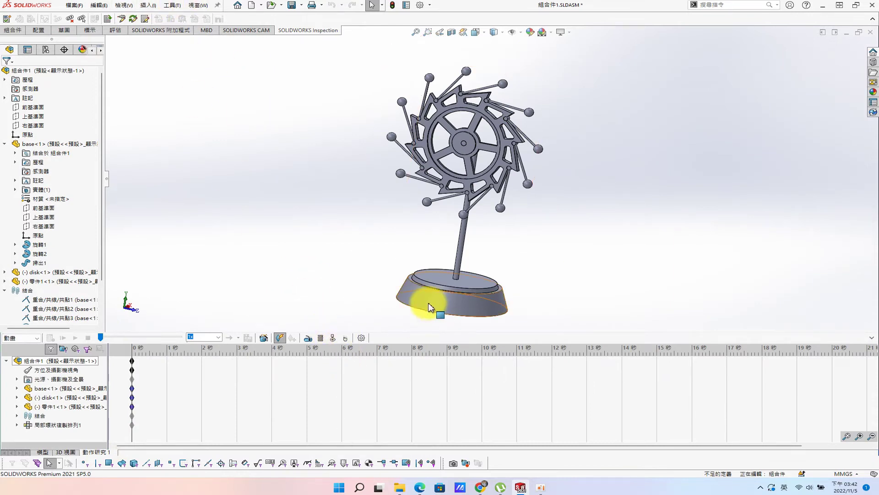
- Start a contact in the motion study, then cancel it
left_click(333, 338)
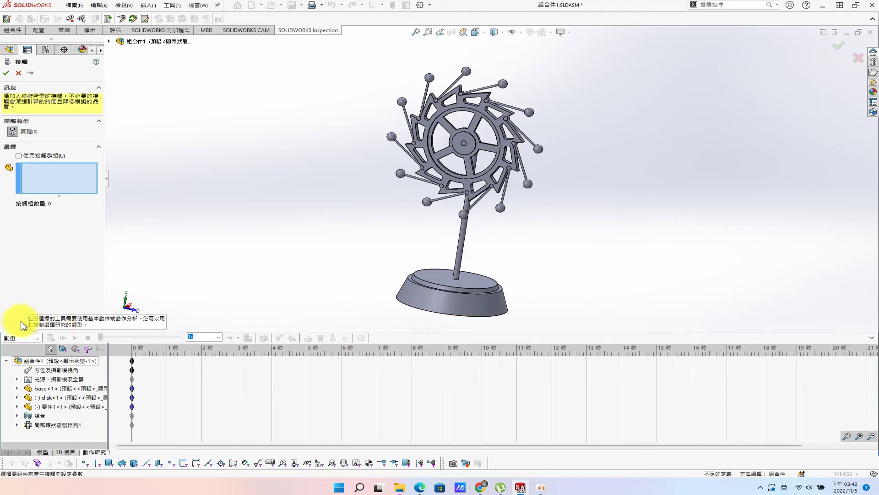
left_click(172, 6)
left_click(18, 73)
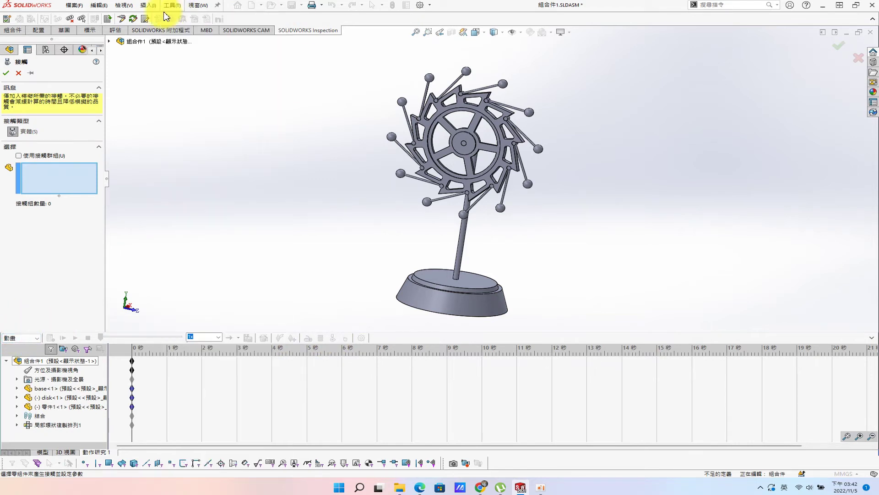
left_click(18, 73)
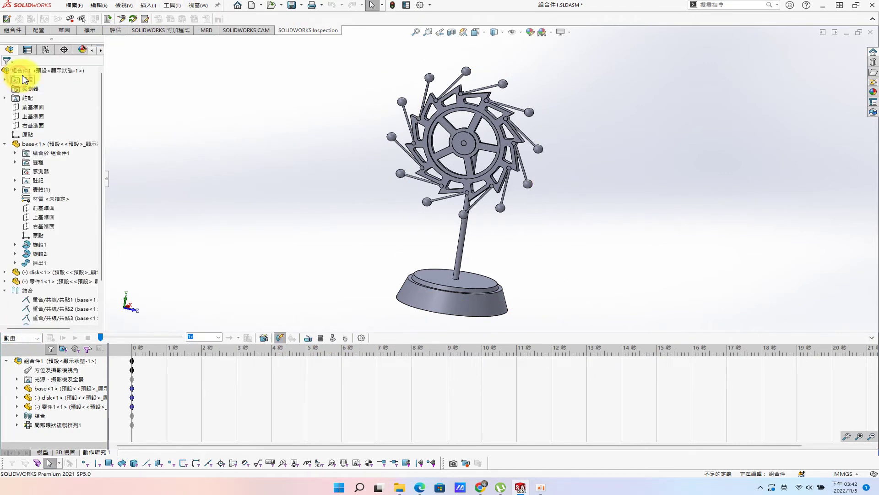
- Enable the SOLIDWORKS Motion add-in and switch the study type to Motion Analysis
left_click(172, 5)
mouse_move(185, 450)
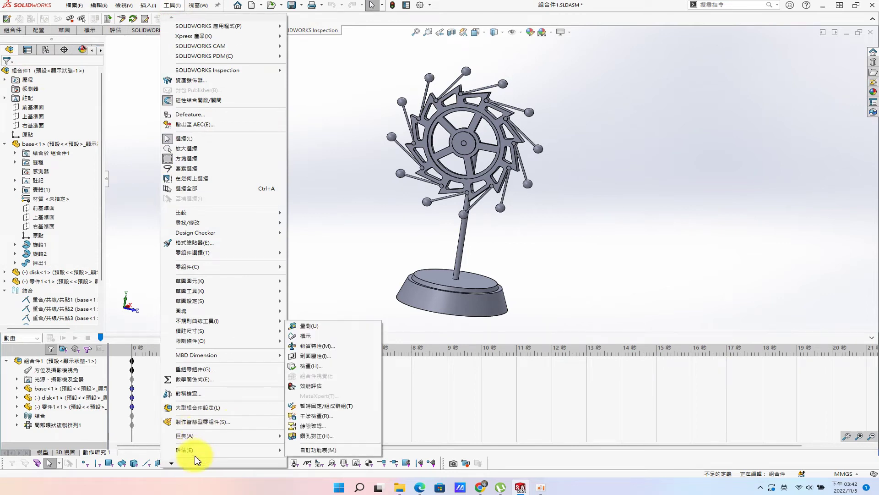
left_click(196, 453)
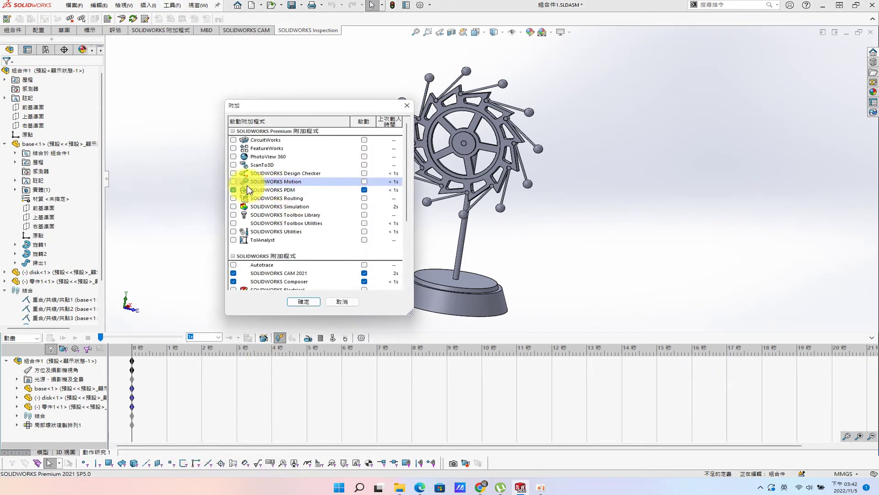
left_click(234, 182)
left_click(305, 303)
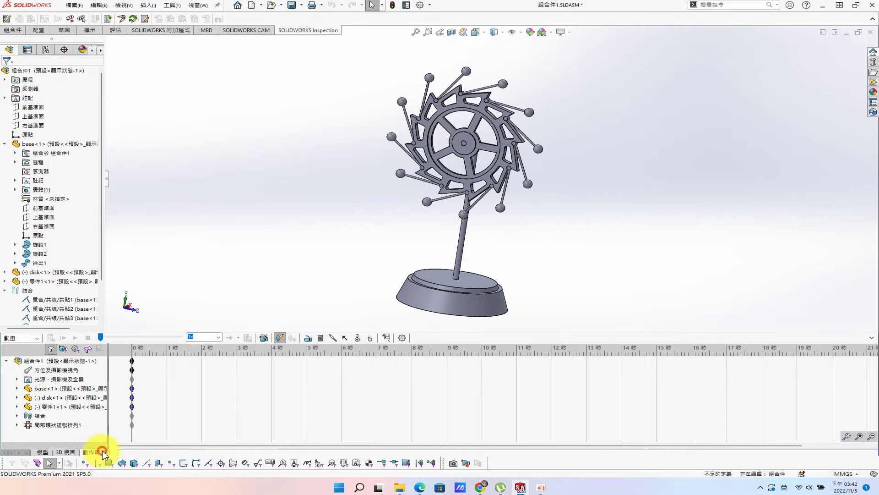
left_click(29, 340)
left_click(21, 364)
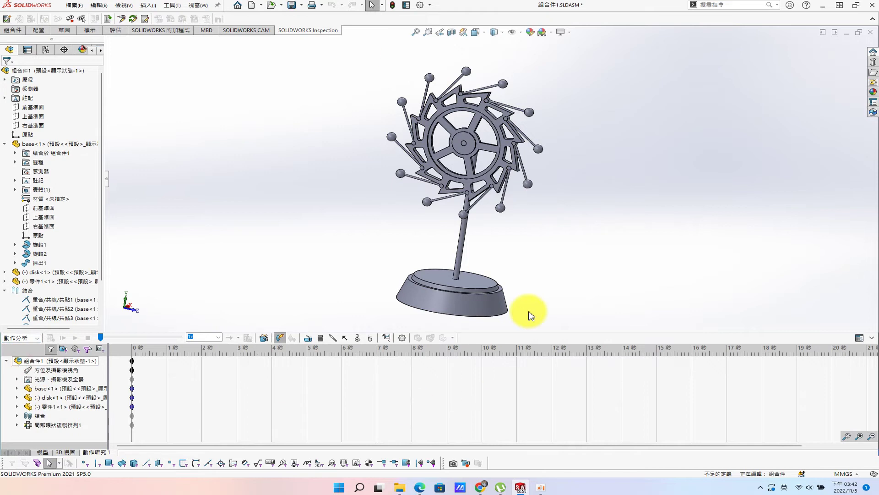
- Assign the ABS PC material to the base part
left_click(46, 452)
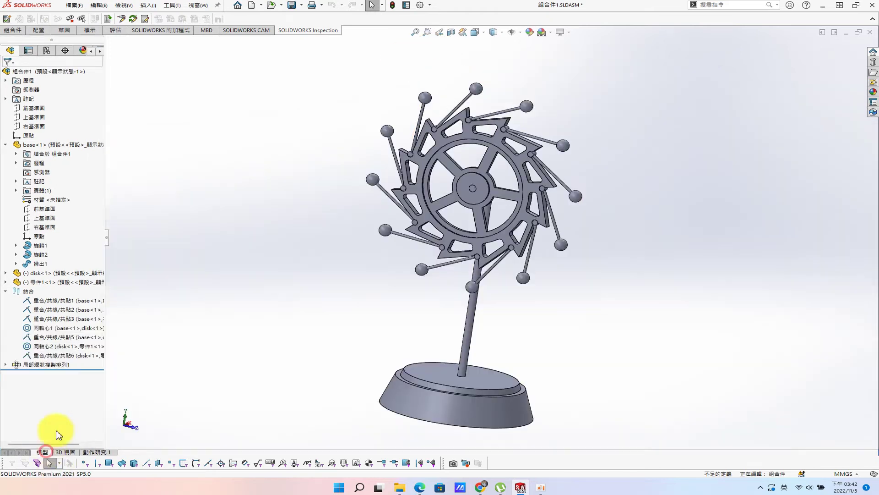
right_click(46, 282)
left_click(250, 143)
left_click(72, 145)
right_click(76, 146)
mouse_move(96, 253)
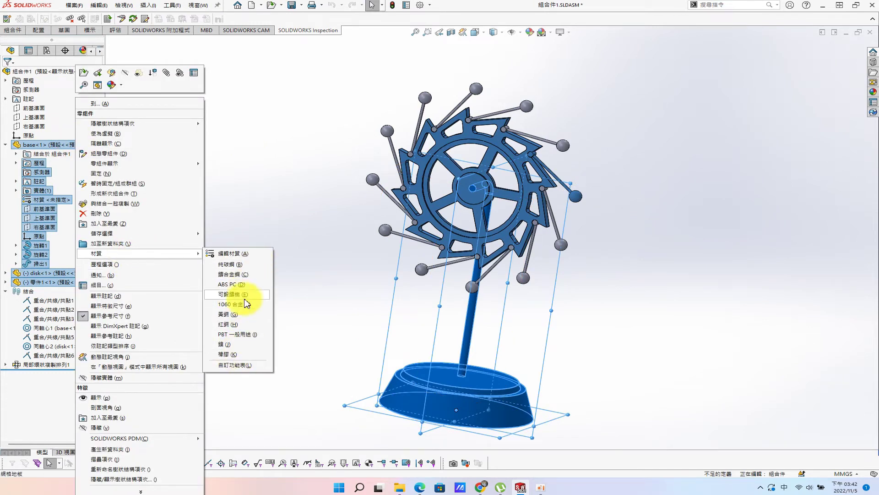
left_click(235, 283)
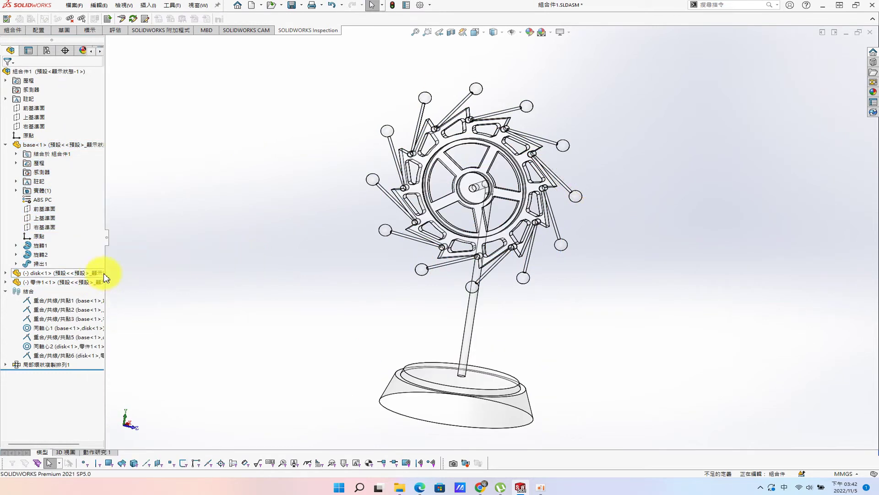
- Apply copper (紅銅) from the copper alloys library to the base, disk and arm parts
left_click(57, 144)
left_click(43, 281, "shift")
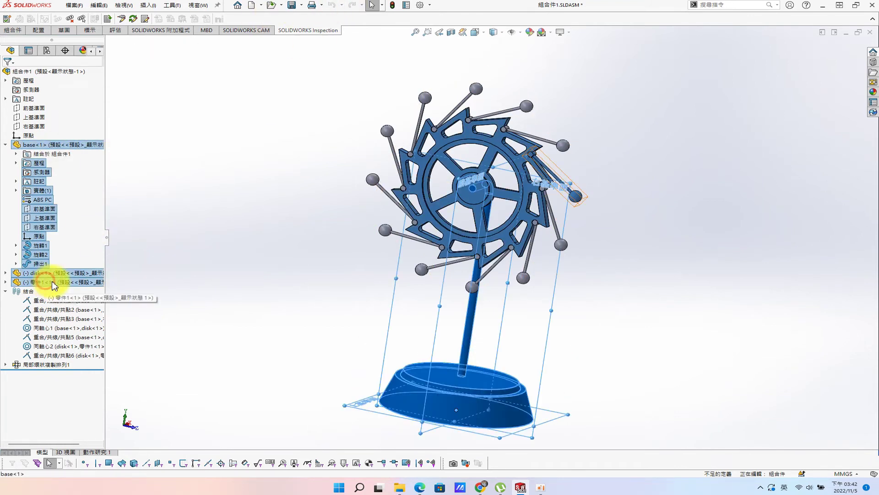
right_click(43, 282)
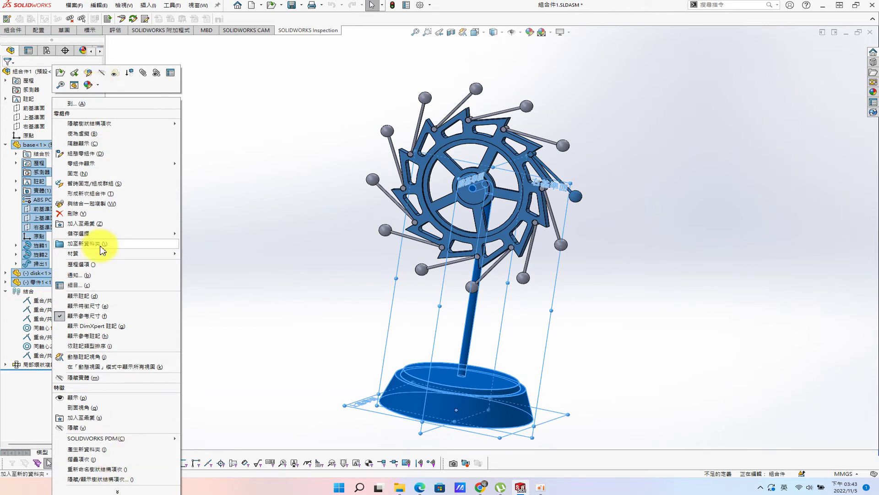
mouse_move(103, 252)
left_click(210, 255)
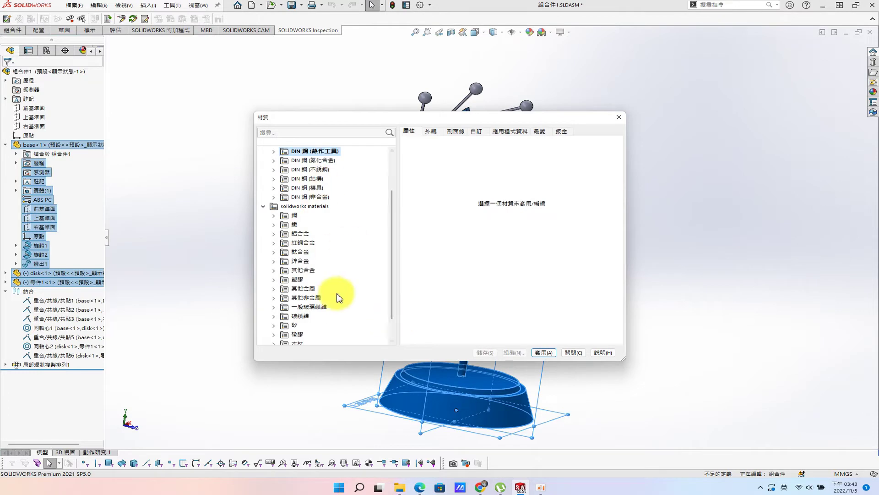
left_click(274, 243)
left_click(308, 242)
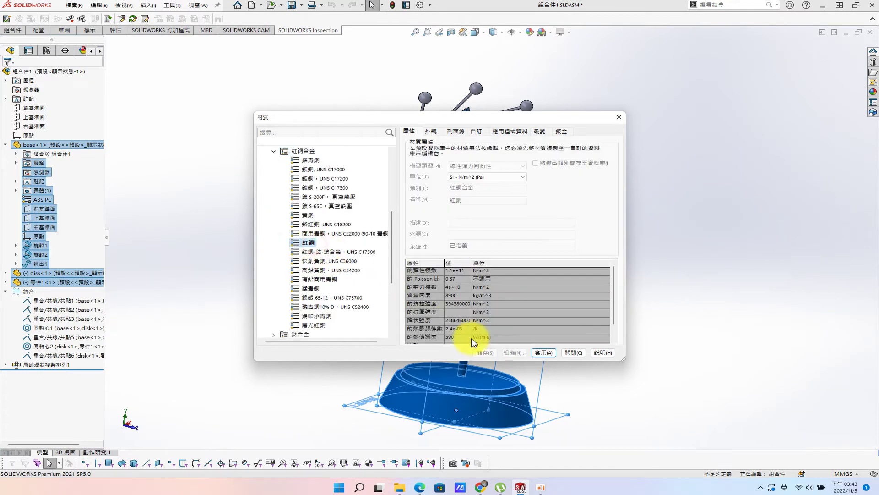
left_click(545, 354)
left_click(574, 352)
left_click(647, 312)
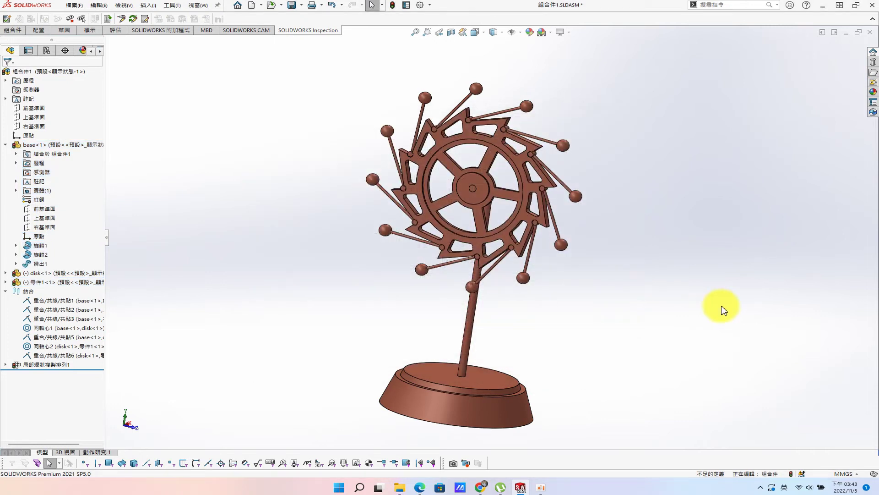
- Save the assembly with Ctrl+S, rebuilding it, and return to the motion study
key("ctrl+s")
left_click(183, 126)
left_click(436, 206)
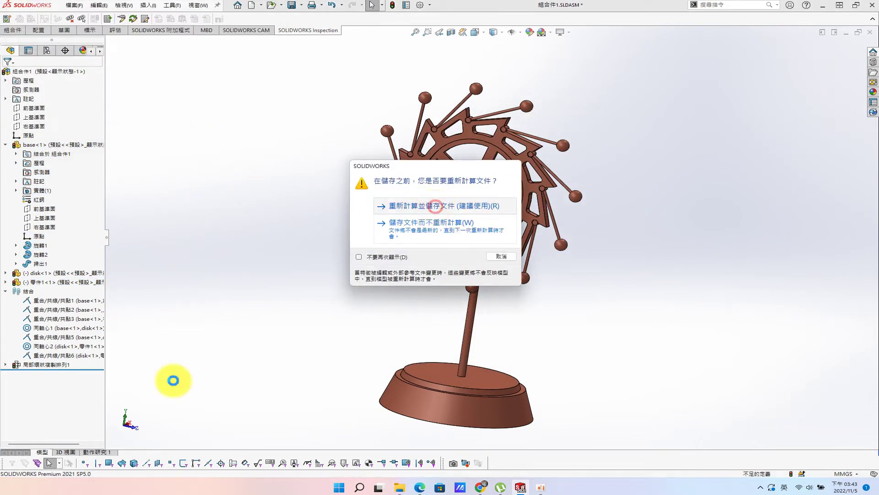
left_click(96, 452)
- Start a solid-body contact with friction turned off
right_click(73, 369)
left_click(105, 375)
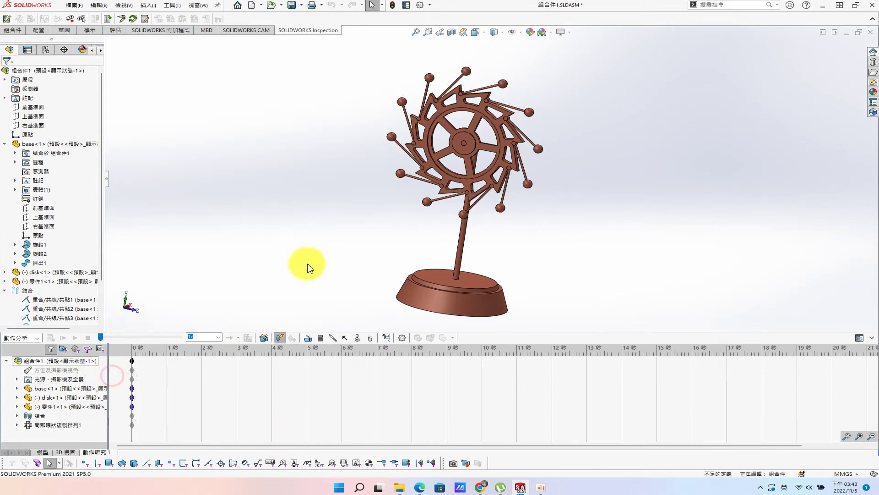
left_click(354, 339)
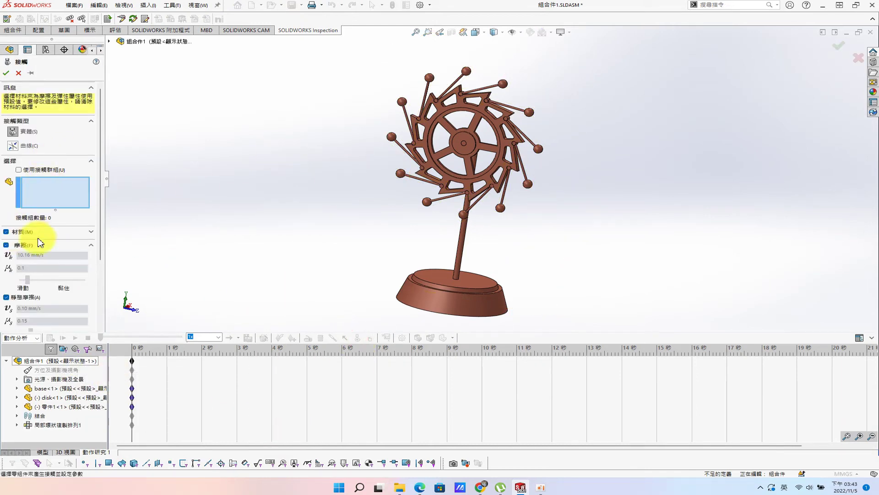
left_click(6, 232)
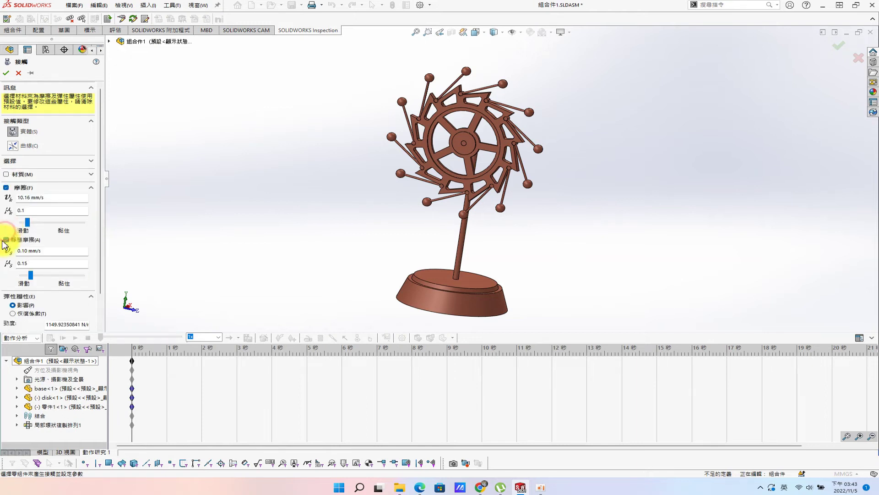
left_click(6, 188)
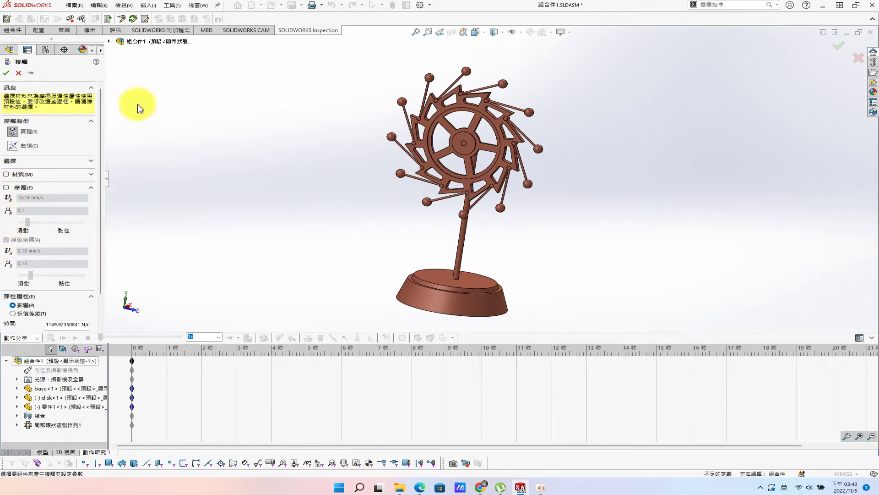
- Pick components for the contact from the flyout tree, then clear the selection
left_click(27, 161)
left_click(109, 42)
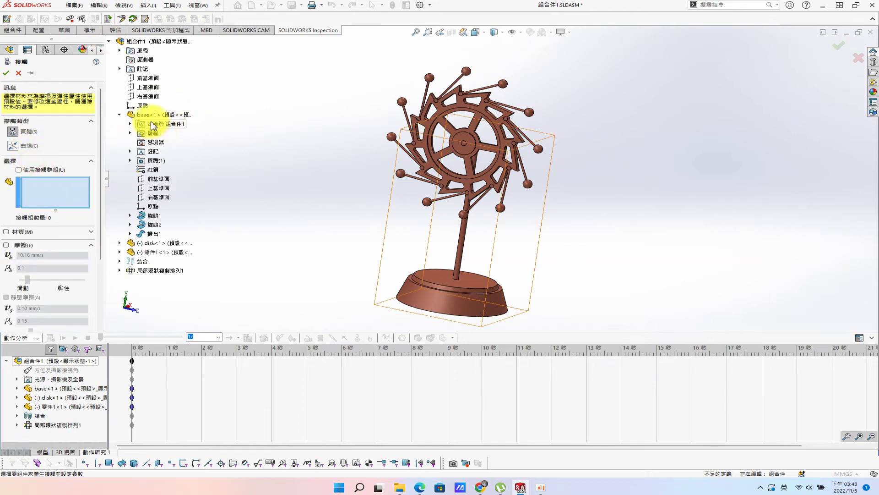
left_click(156, 115)
left_click(156, 252)
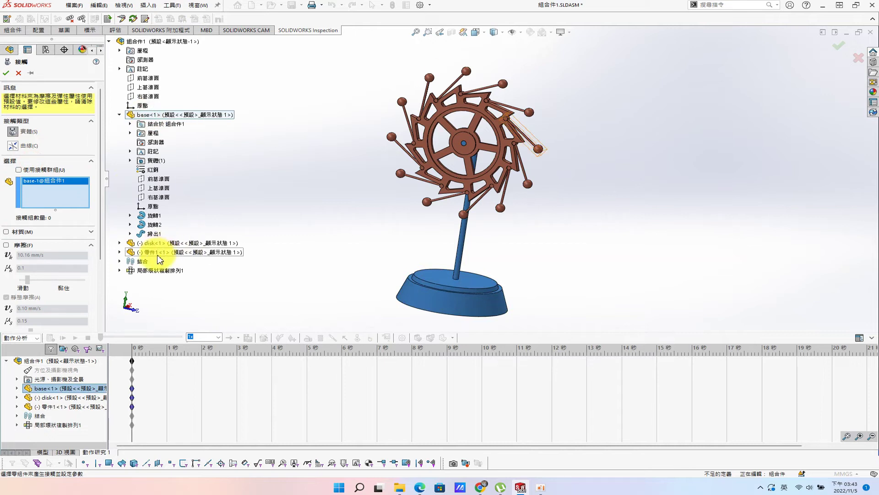
left_click(120, 270)
key("Delete")
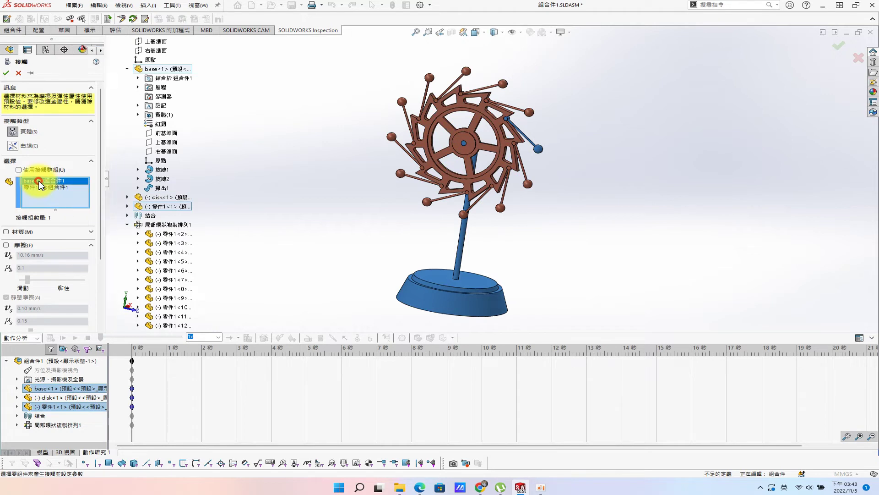
right_click(43, 188)
left_click(74, 195)
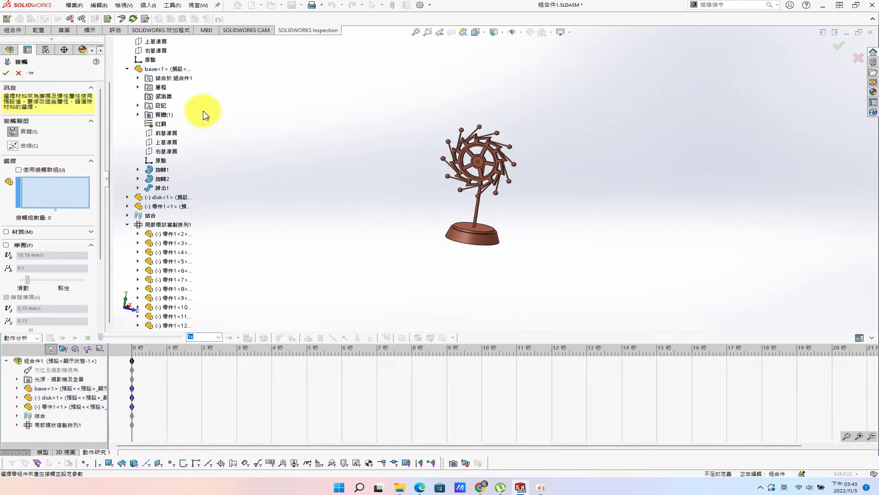
- Add base<1>, disk<1> and arms 零件1<1>–<12> to the contact and fit the view
scroll(509, 126, "down", 3)
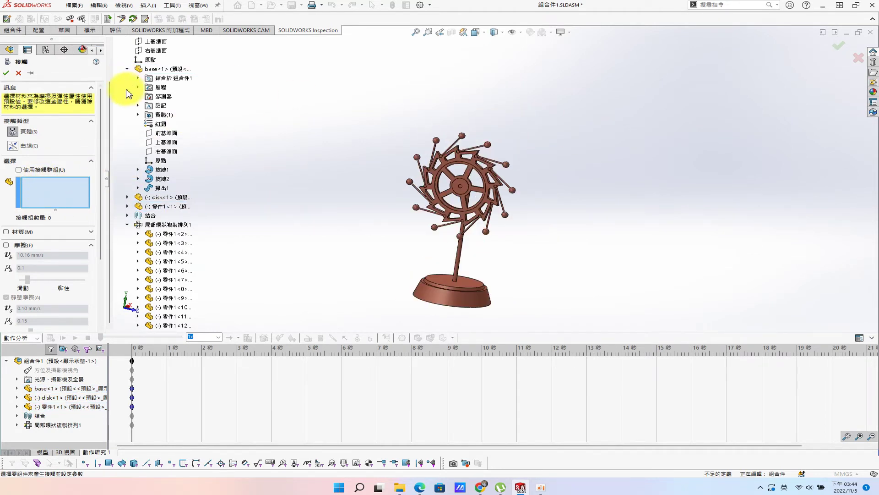
left_click(149, 42)
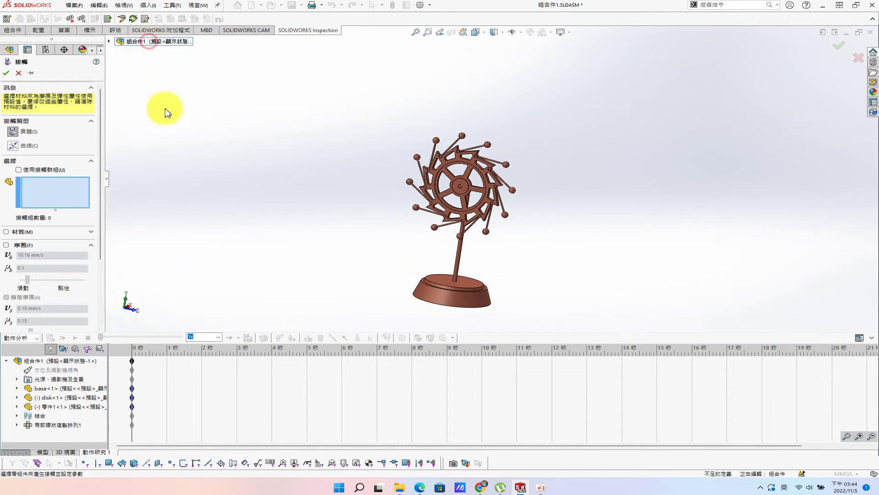
left_click(109, 42)
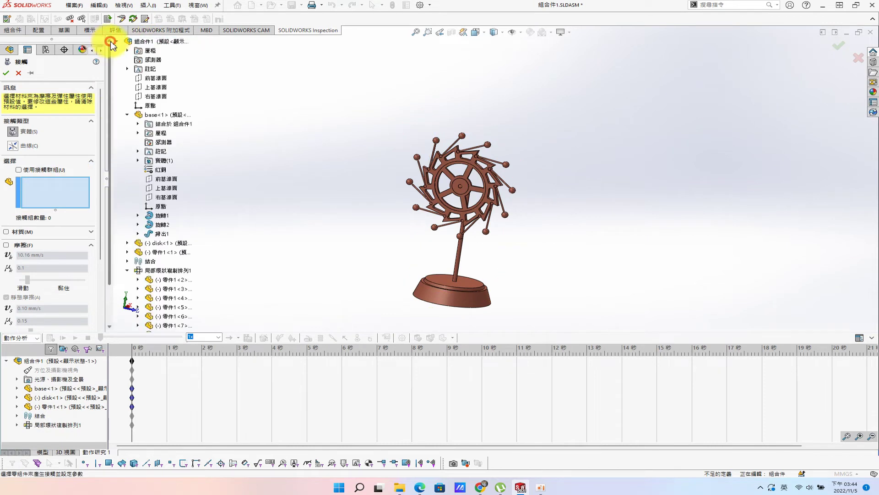
left_click(156, 42)
left_click(150, 114)
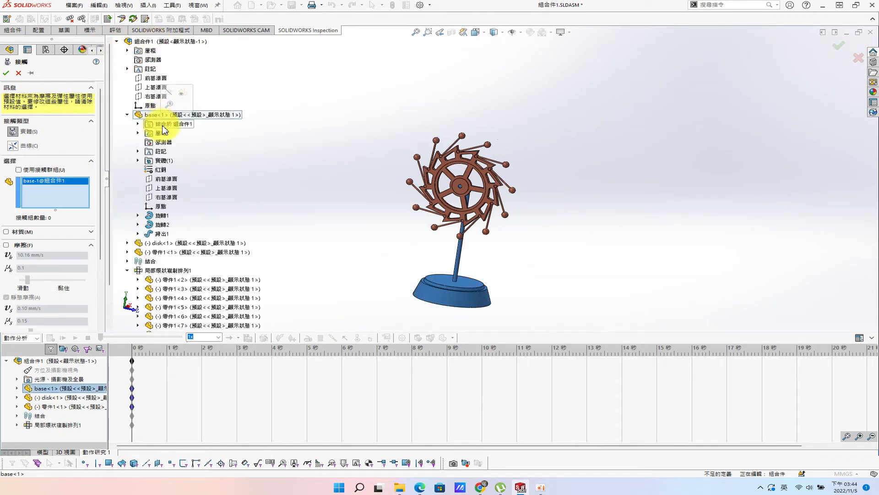
left_click(165, 243)
left_click(170, 280)
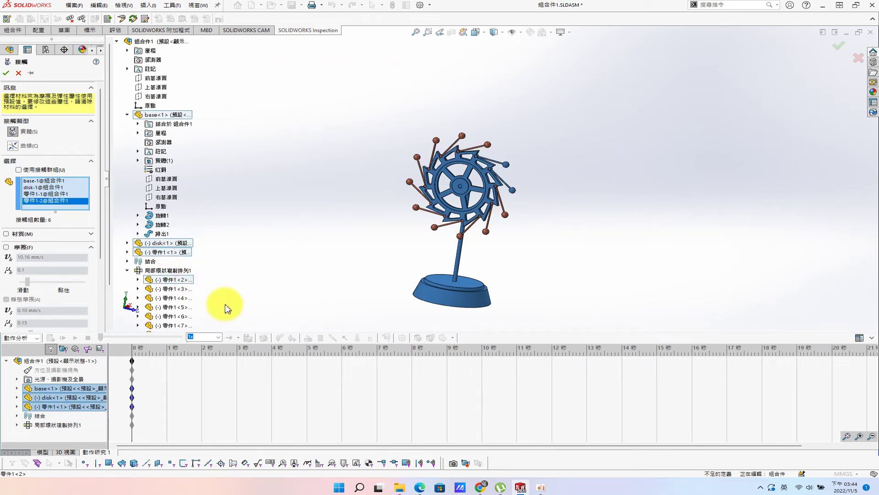
scroll(226, 300, "down", 3)
scroll(128, 297, "down", 2)
left_click(165, 325, "shift")
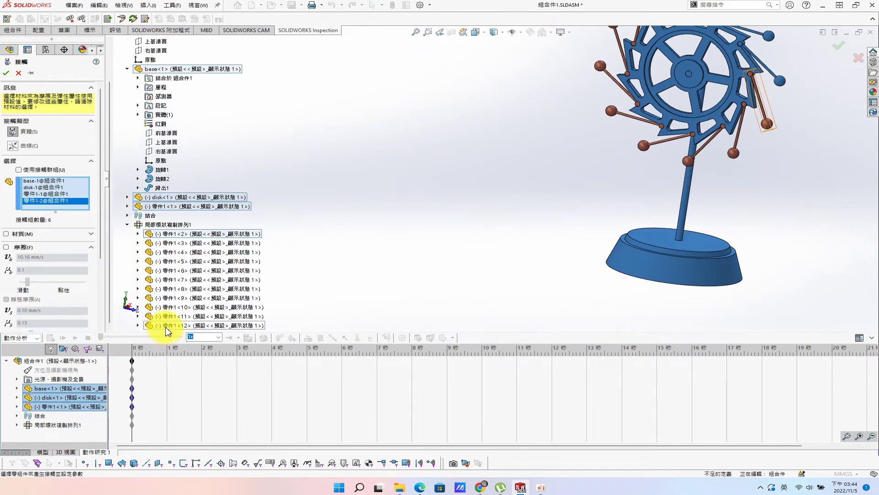
left_click(6, 73)
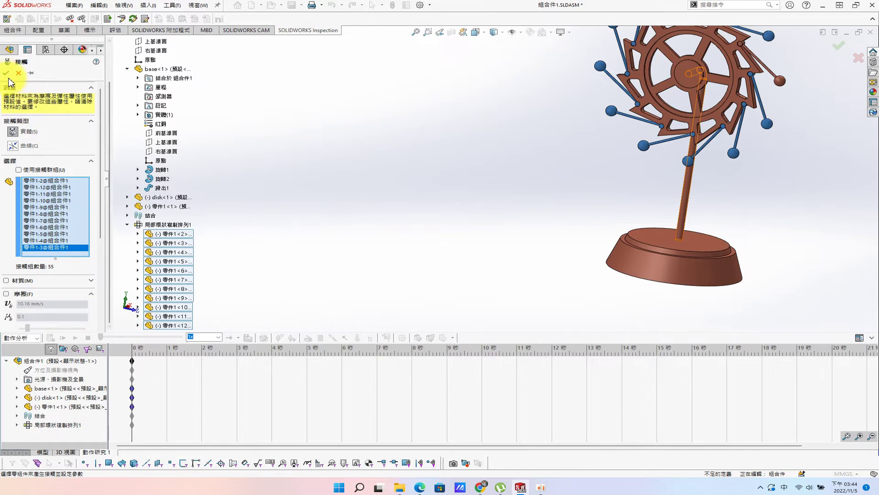
key("f")
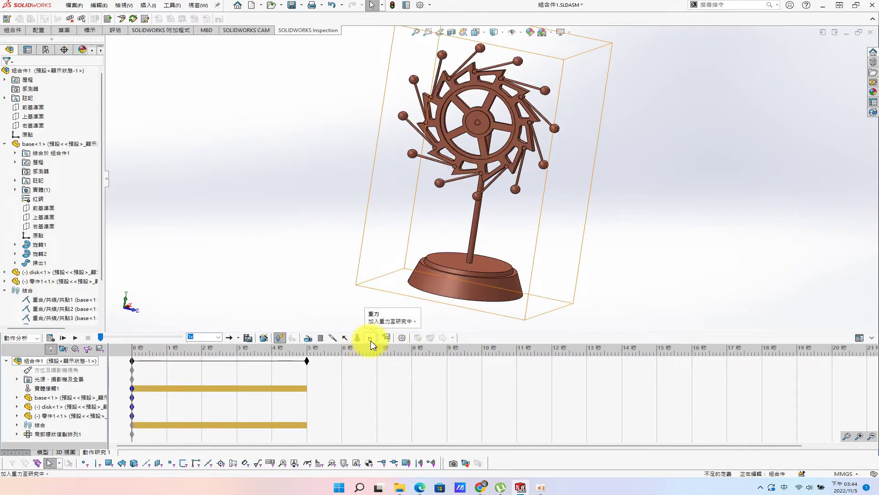
- Add gravity along the Y direction to the motion study
left_click(387, 339)
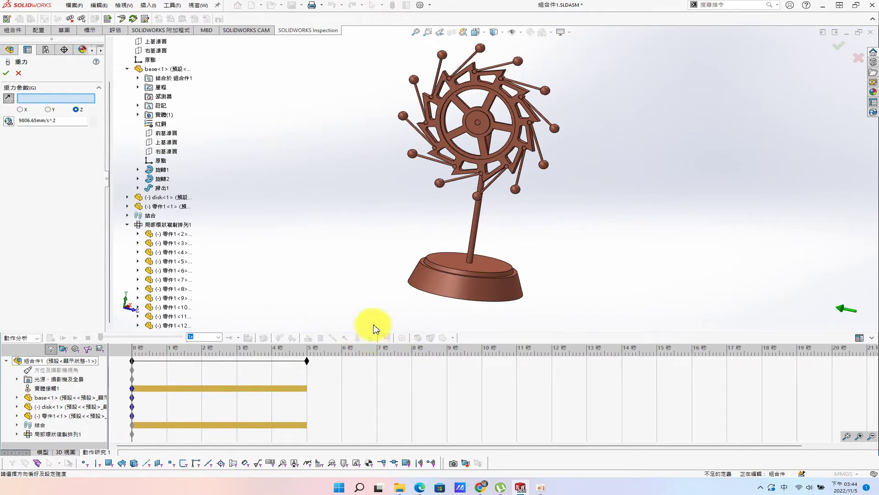
left_click(6, 72)
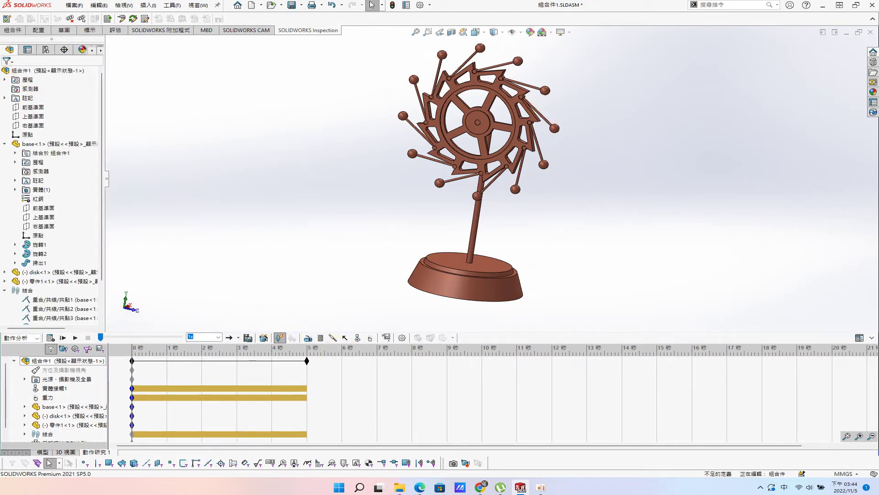
left_click(480, 487)
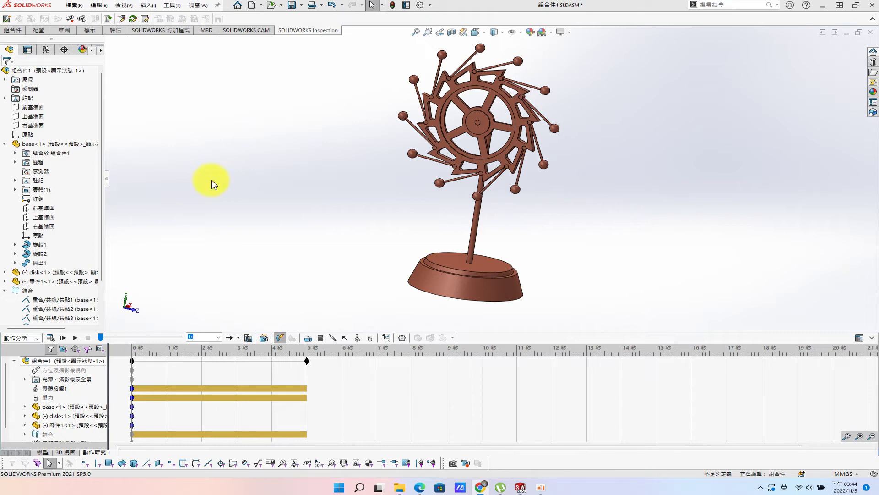
- Calculate the motion study and return to the Model tab
scroll(494, 140, "down", 2)
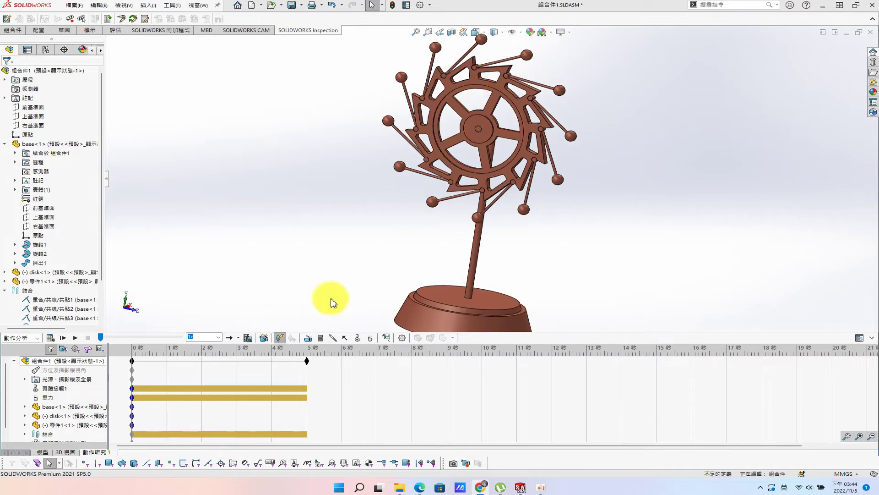
left_click(50, 338)
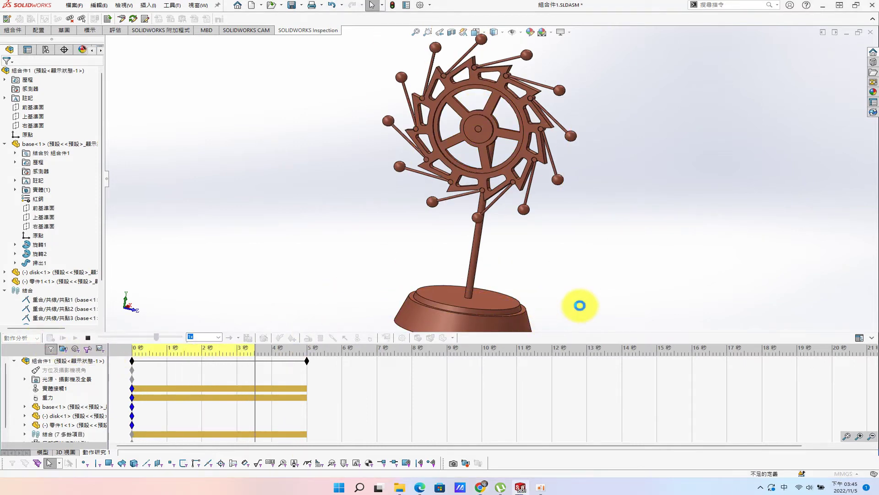
left_click(42, 452)
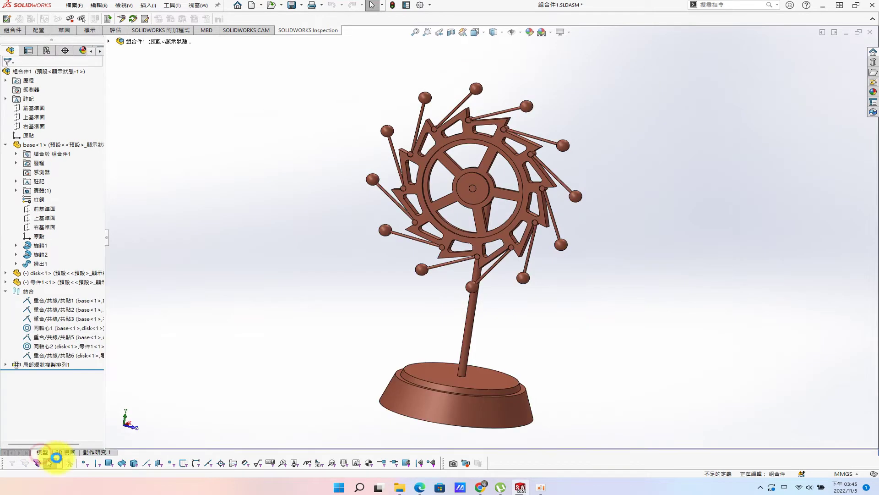
- Run Interference Detection on the whole assembly, confirm no interference, and reopen Motion Study 1
right_click(33, 72)
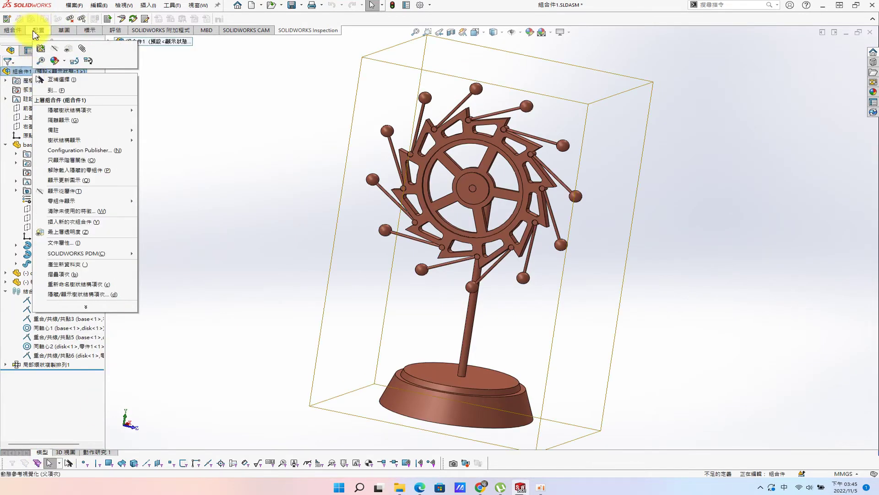
left_click(116, 30)
left_click(38, 19)
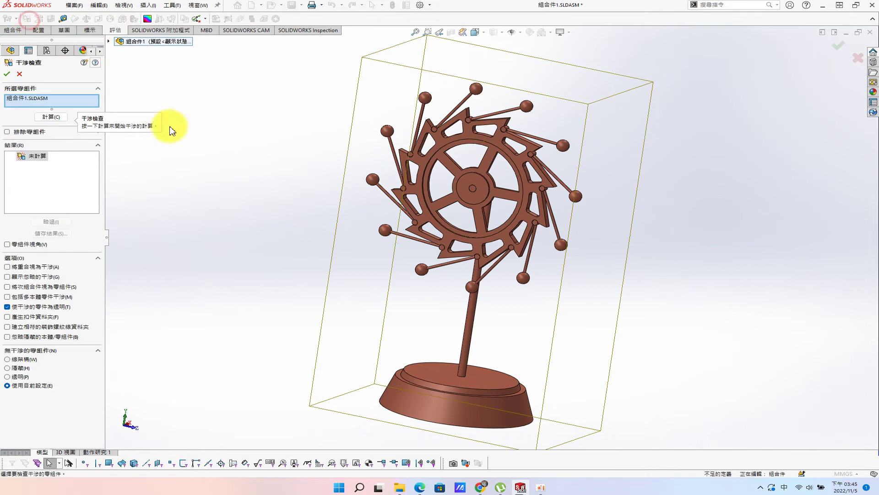
left_click(52, 117)
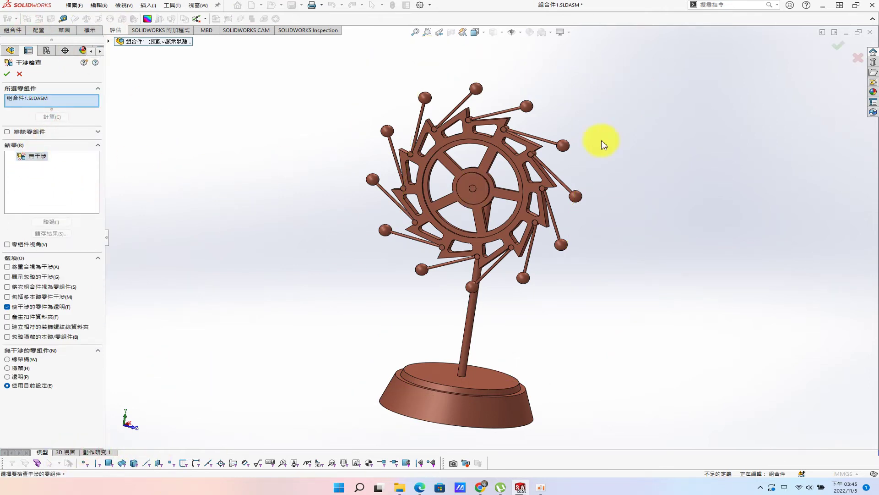
scroll(598, 141, "down", 5)
middle_click_drag(534, 172, 522, 143)
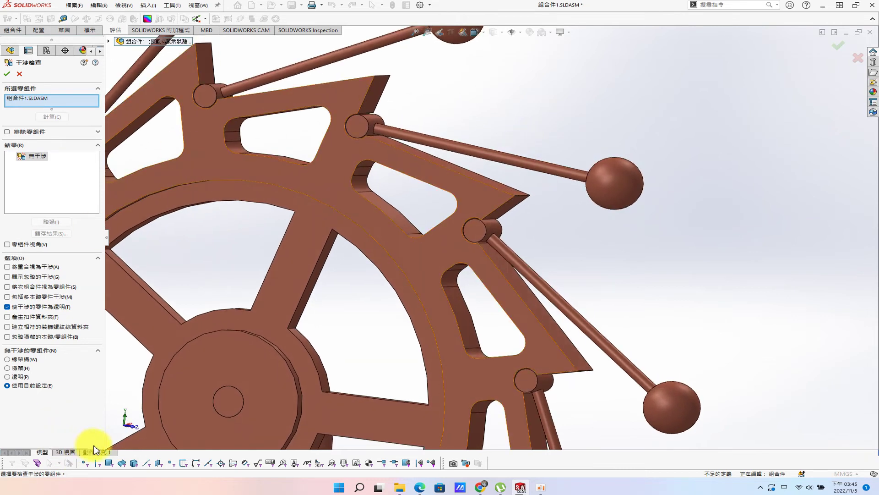
left_click(6, 74)
left_click(95, 451)
scroll(500, 132, "down", 3)
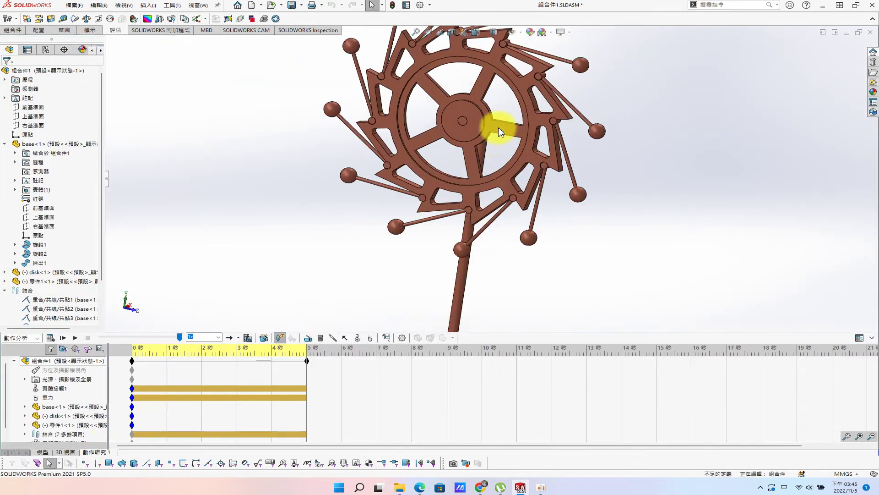
- Add a 5 RPM rotary motor on the disk face, recalculate, and return to the model
left_click(308, 338)
scroll(494, 112, "down", 3)
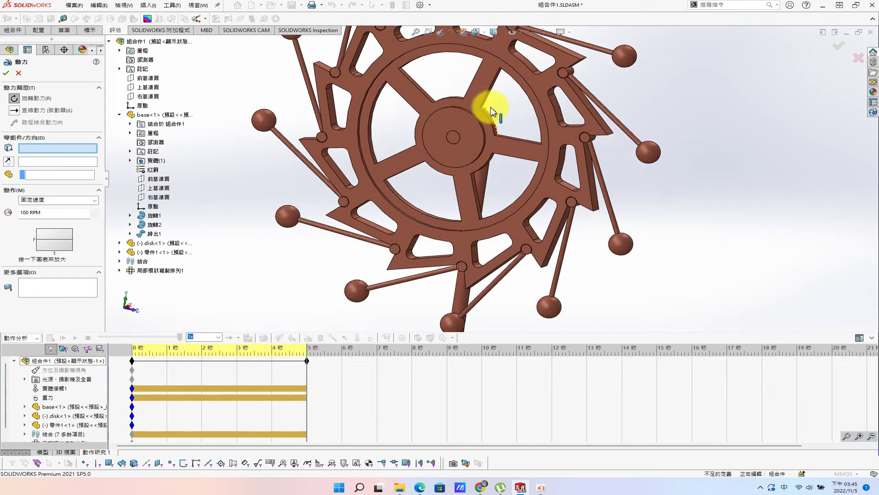
scroll(504, 124, "down", 3)
left_click(484, 145)
scroll(486, 177, "up", 3)
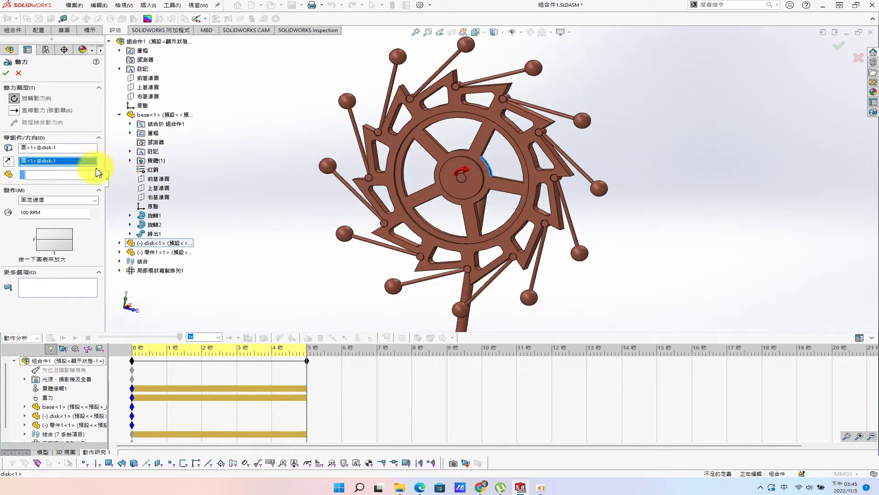
left_click_drag(46, 215, 11, 209)
type("5")
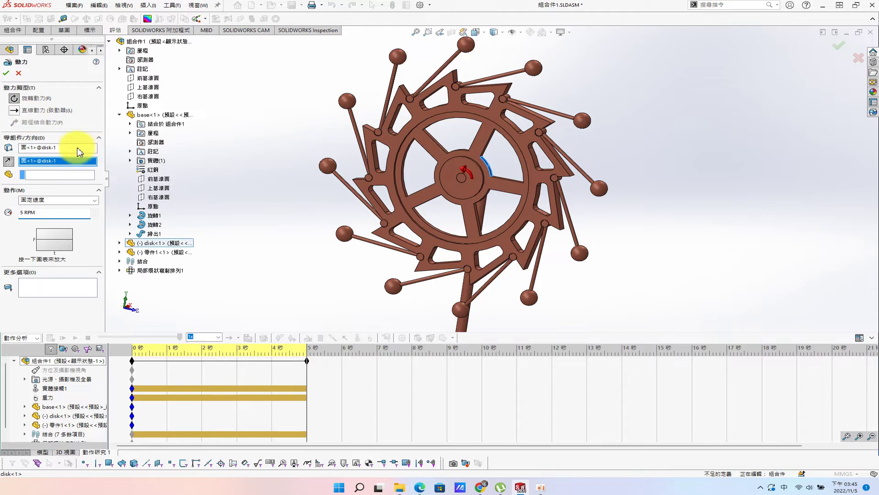
left_click(5, 72)
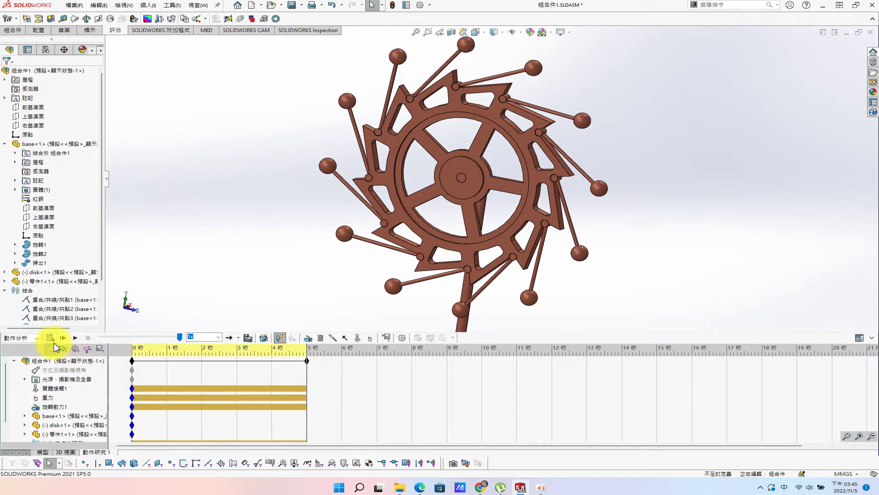
left_click(63, 340)
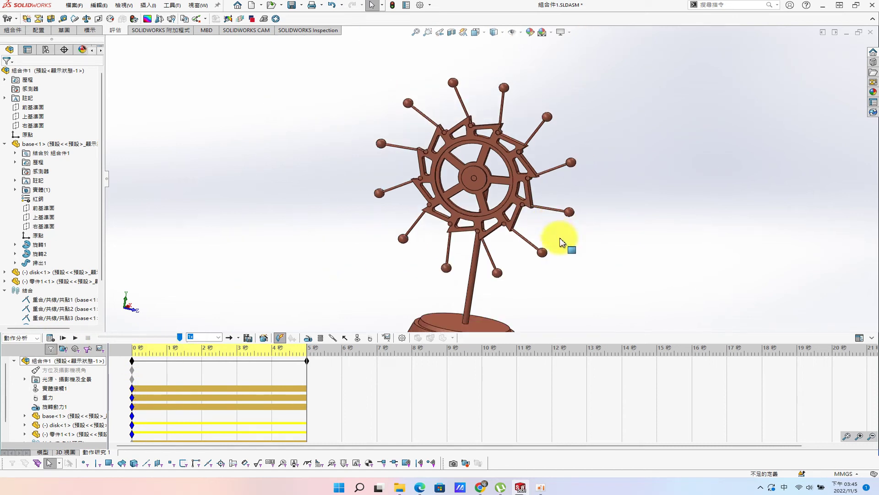
scroll(3, 409, "down", 2)
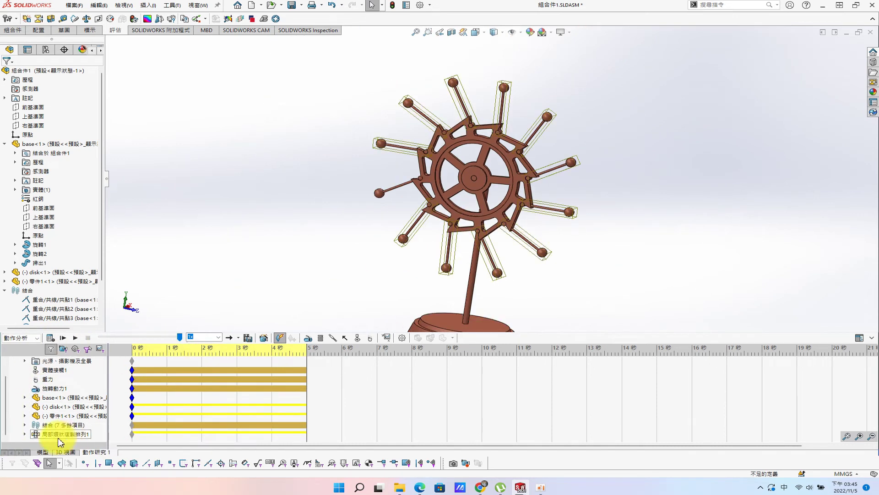
scroll(23, 419, "down", 3)
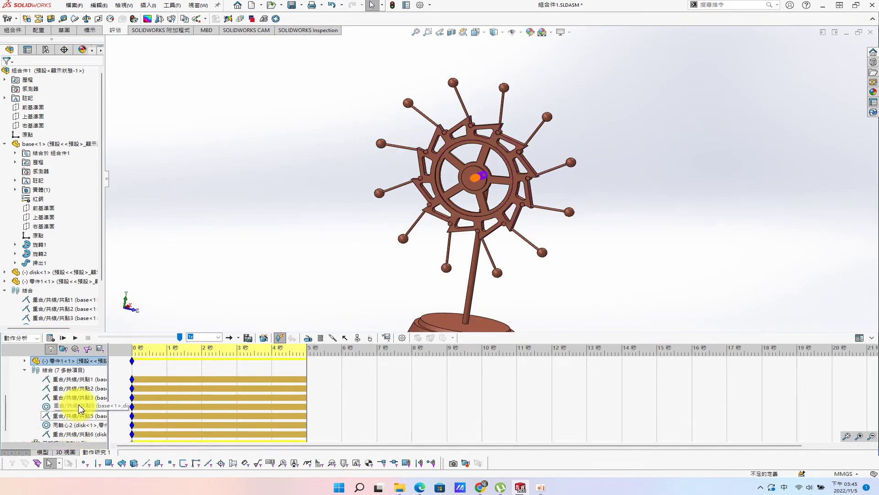
left_click(43, 452)
- Dissolve the circular pattern into separate arm parts
left_click(5, 364)
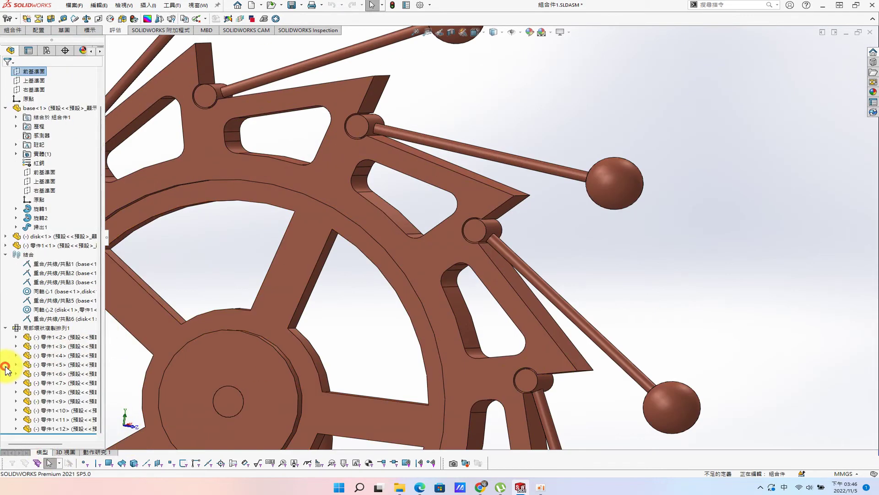
right_click(58, 328)
left_click(111, 338)
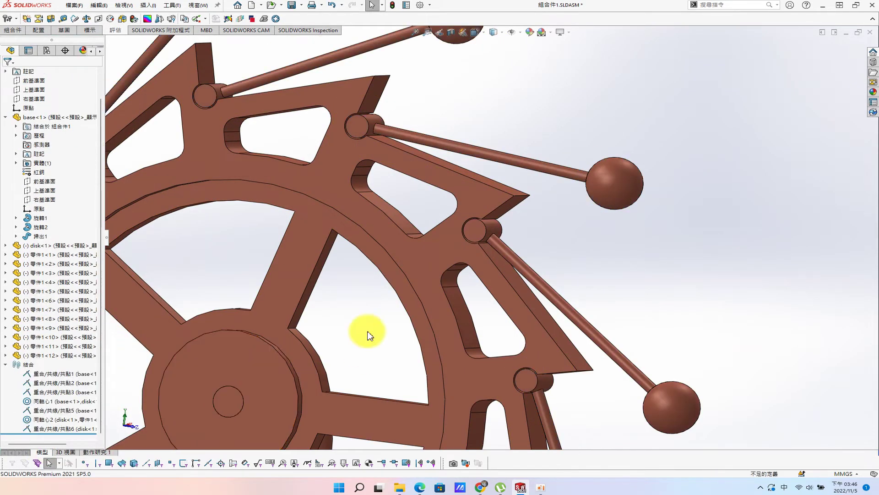
scroll(473, 327, "up", 4)
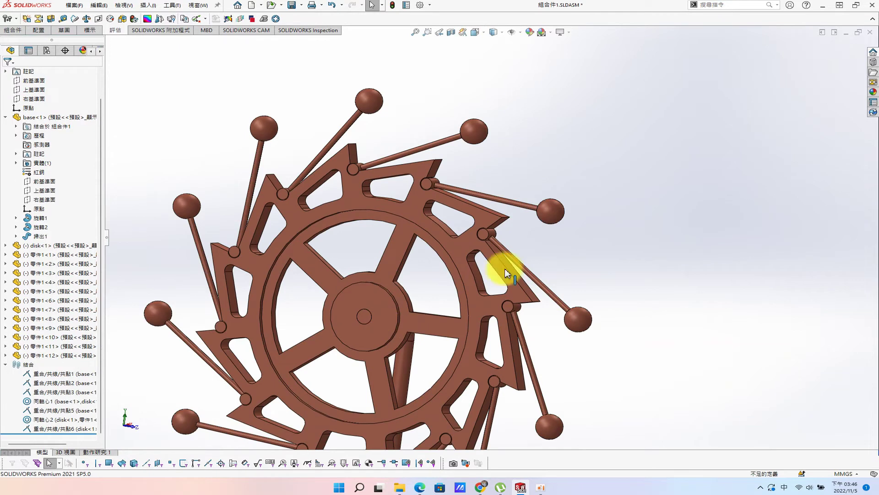
left_click_drag(541, 209, 592, 217)
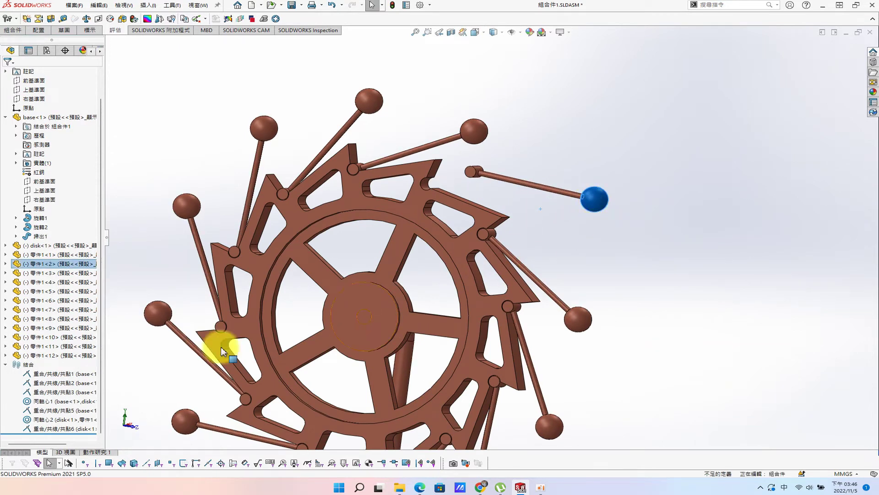
- Delete arms 零件1<3> through 零件1<12>, keeping only the first two
left_click(50, 254)
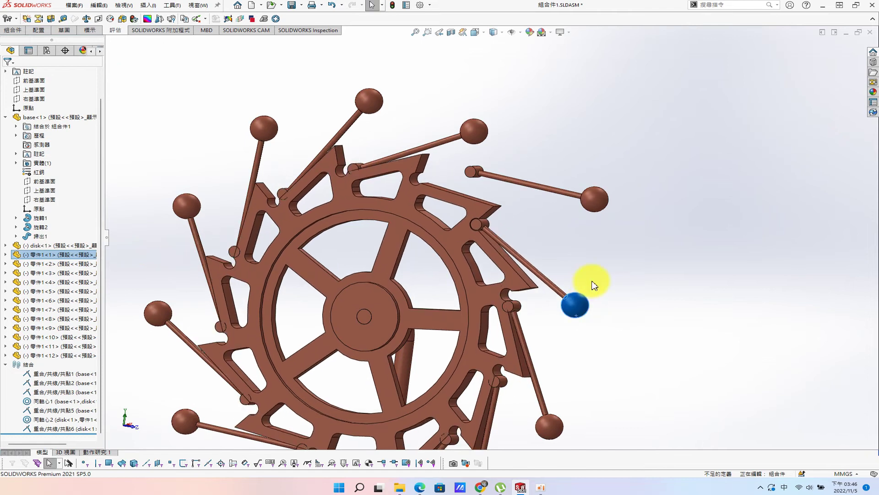
scroll(466, 208, "down", 2)
scroll(521, 153, "down", 4)
scroll(531, 202, "up", 4)
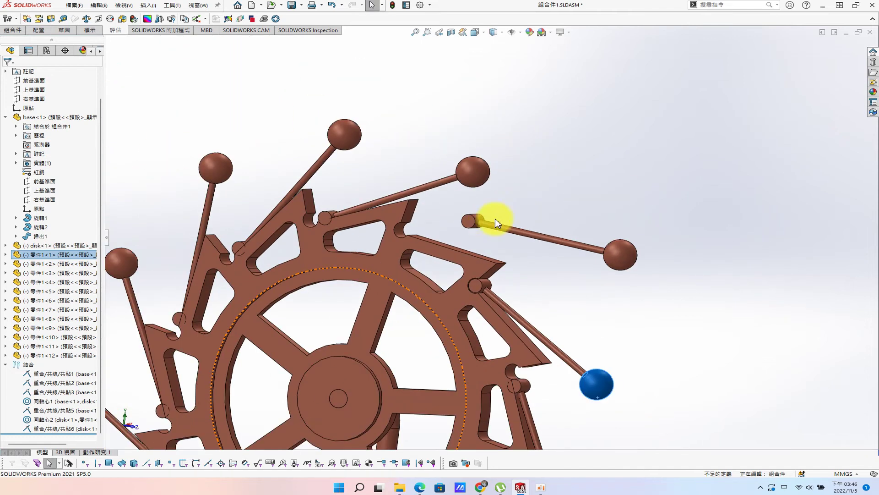
left_click(39, 273)
left_click(38, 356, "shift")
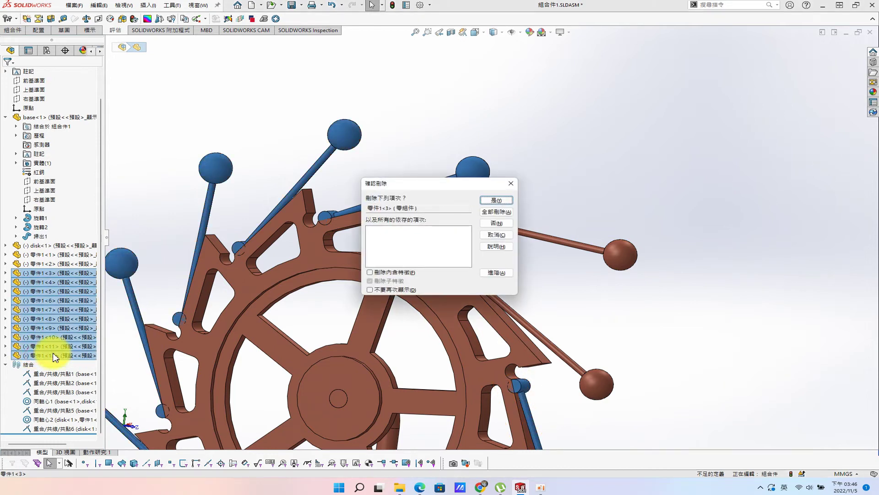
left_click(491, 209)
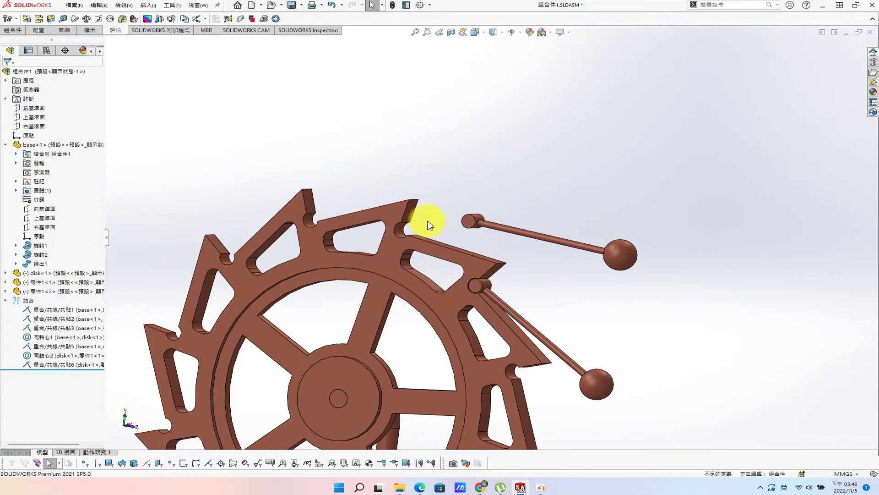
- Mate the second arm's rod end face coincident to the disk face
scroll(475, 215, "down", 4)
key("s")
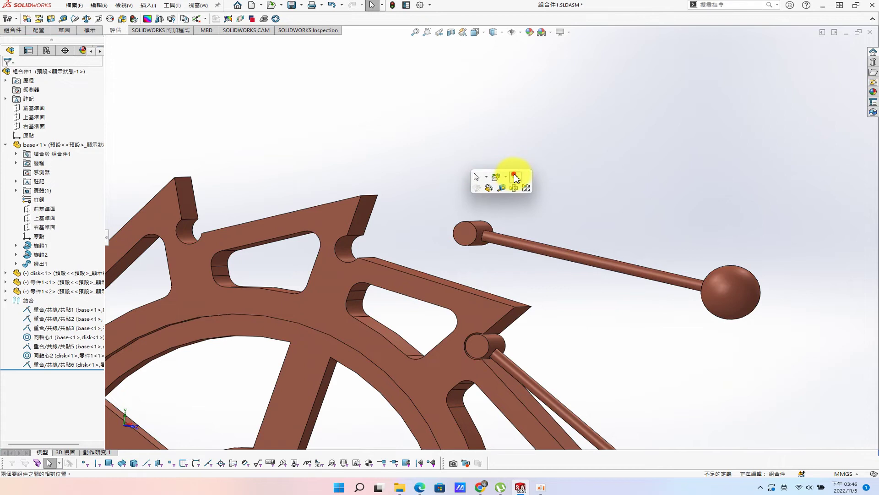
left_click(514, 178)
left_click(463, 233)
left_click(341, 283)
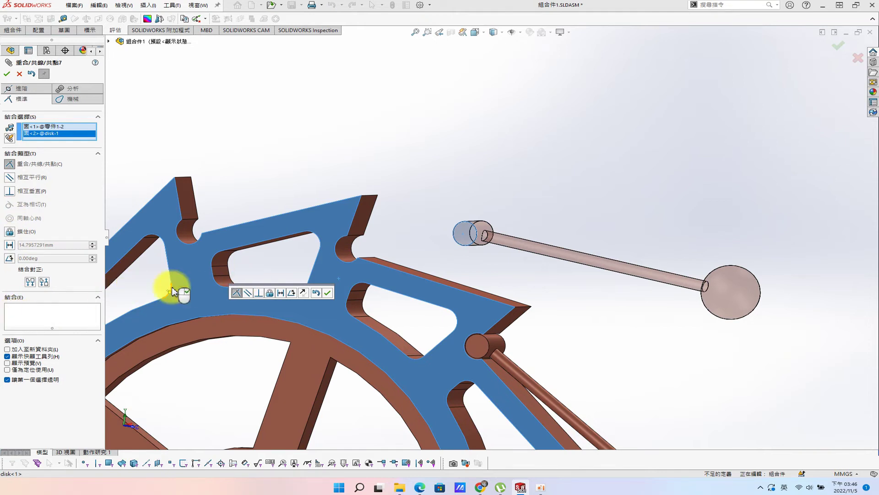
left_click(327, 295)
- Mate the rod end cylinder concentric with the wheel hole and finish mating
left_click(486, 230)
left_click(351, 248)
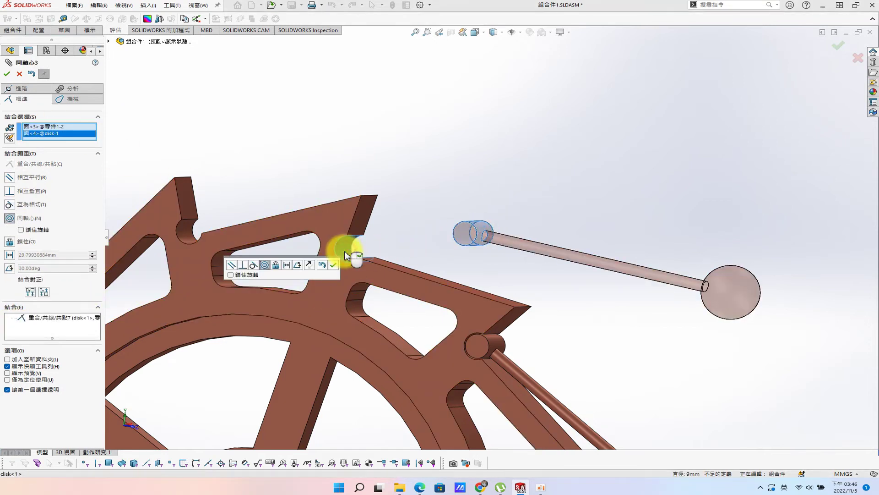
left_click(332, 265)
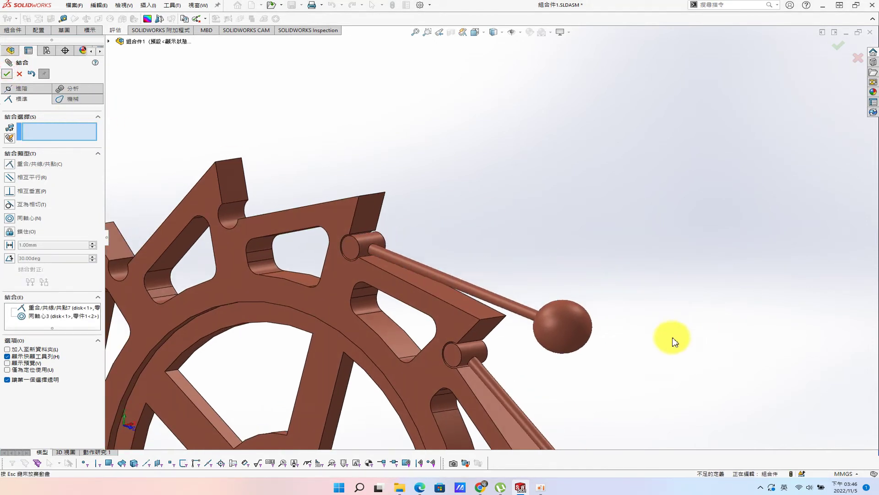
key("Return")
scroll(538, 324, "up", 5)
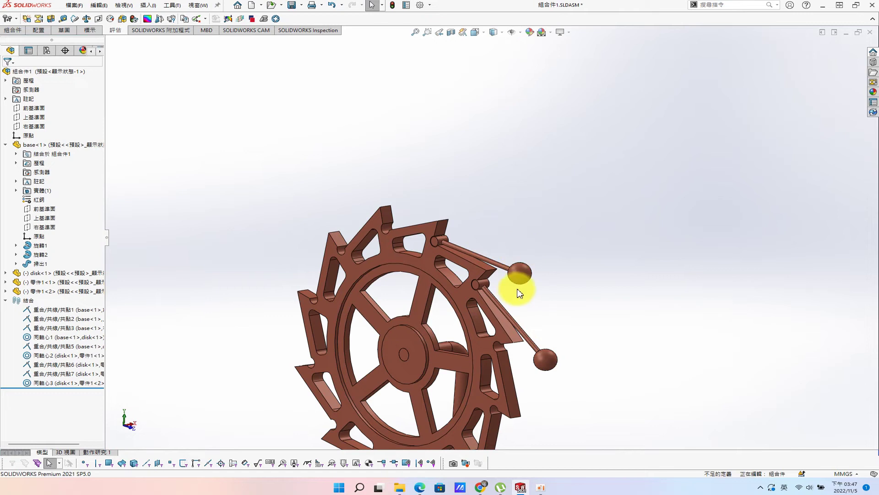
- Copy arm 零件1<24> and mate its end coincident with the disk and concentric with a wheel hole
left_click_drag(522, 281, 544, 251)
left_click_drag(47, 292, 271, 238)
left_click(263, 213)
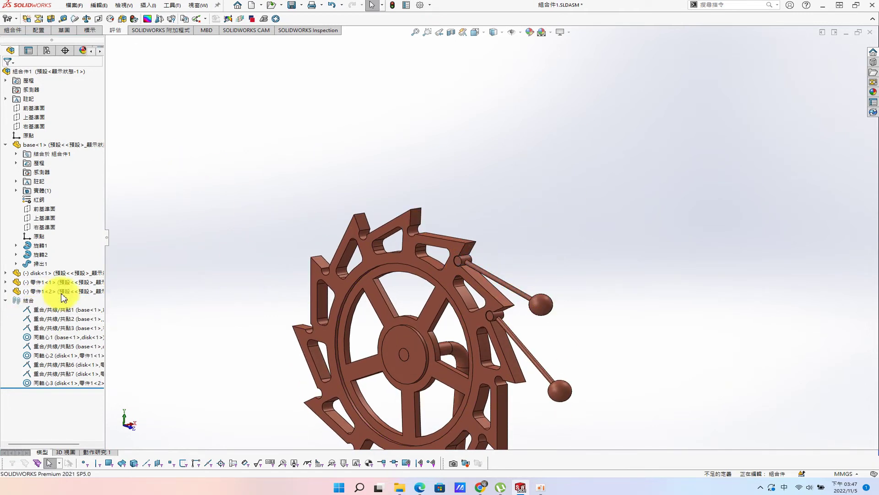
left_click_drag(32, 307, 314, 197)
scroll(304, 220, "down", 5)
scroll(619, 313, "up", 2)
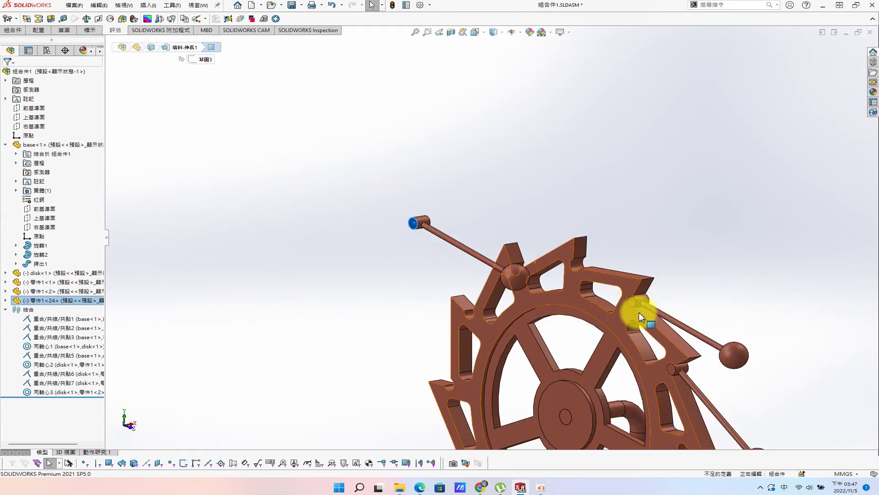
left_click(609, 277, "ctrl")
left_click(641, 269)
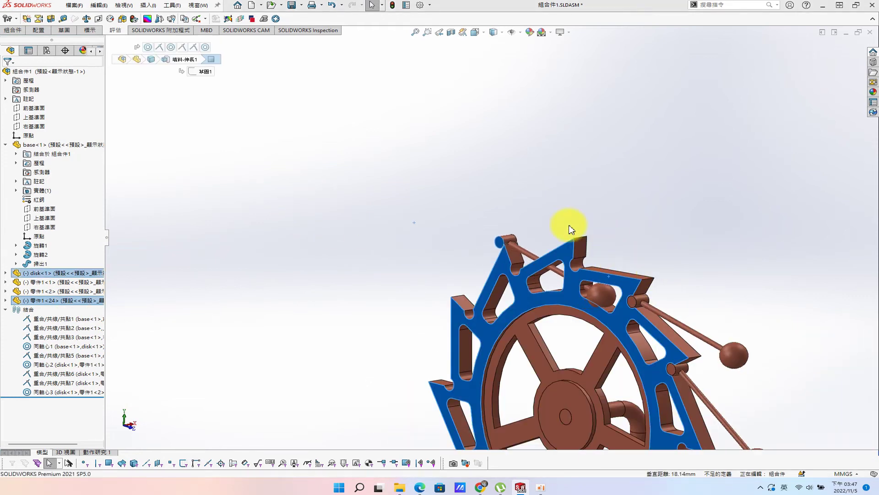
left_click(506, 239)
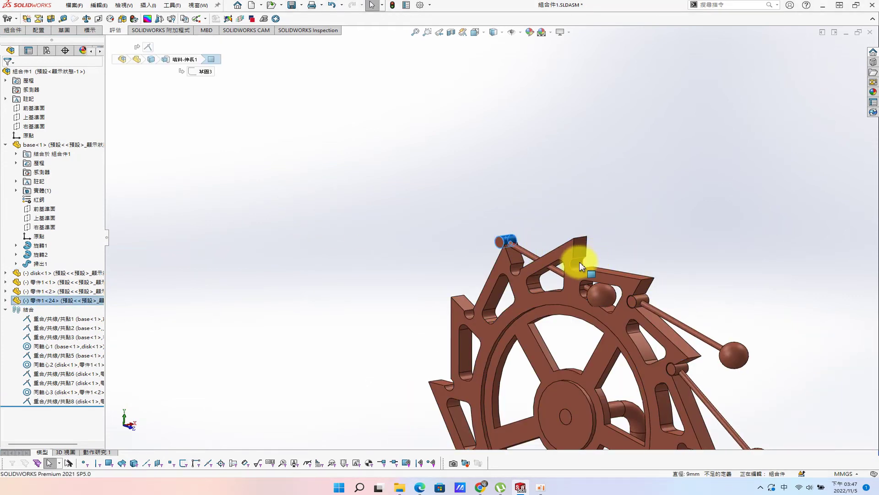
left_click(579, 263, "ctrl")
left_click(638, 255)
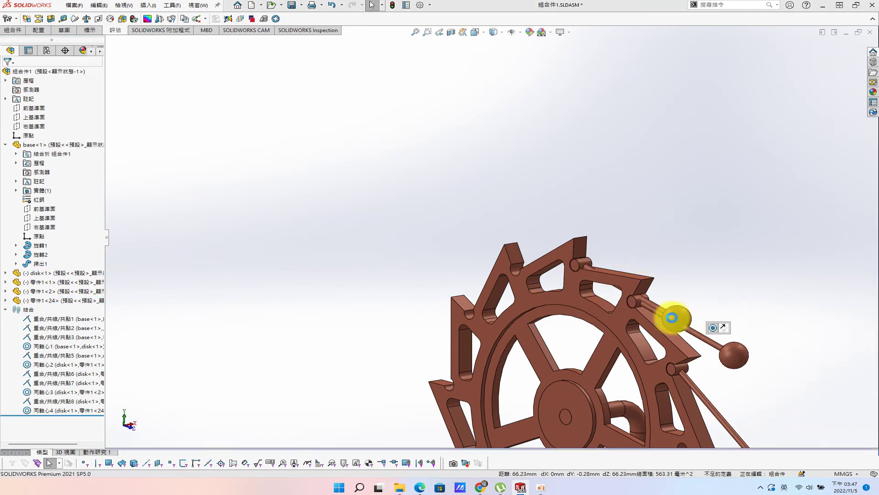
- Mate arm 零件1<25> coincident to the disk front face and concentric with its wheel hole
mouse_move(676, 317)
left_mouse_down()
mouse_move(701, 248)
mouse_move(712, 280)
mouse_move(617, 174)
left_mouse_up()
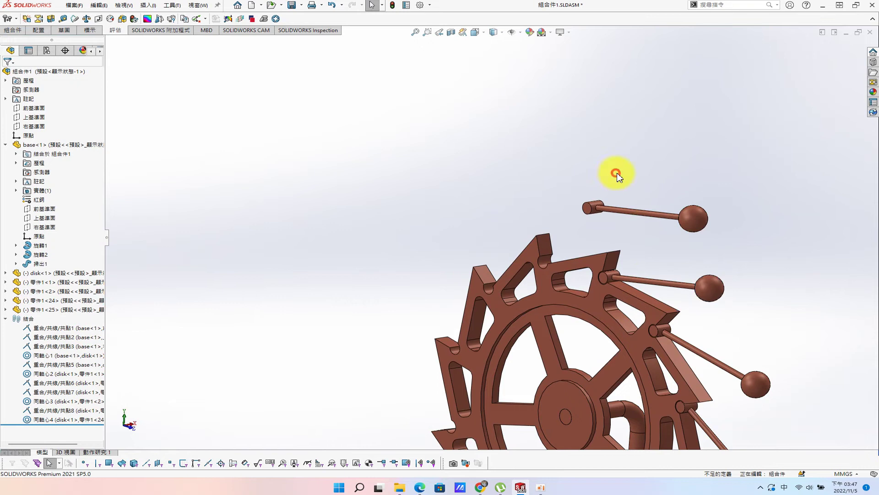
left_click(588, 208)
left_click(575, 261, "ctrl")
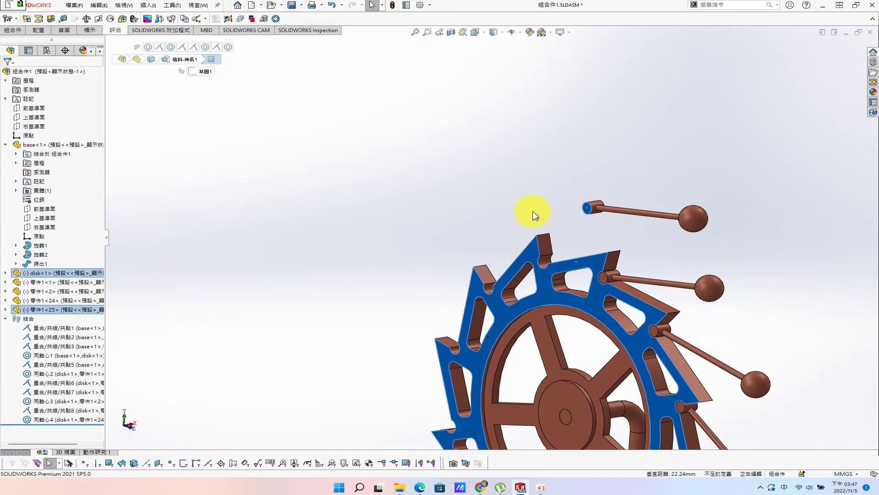
left_click(517, 188)
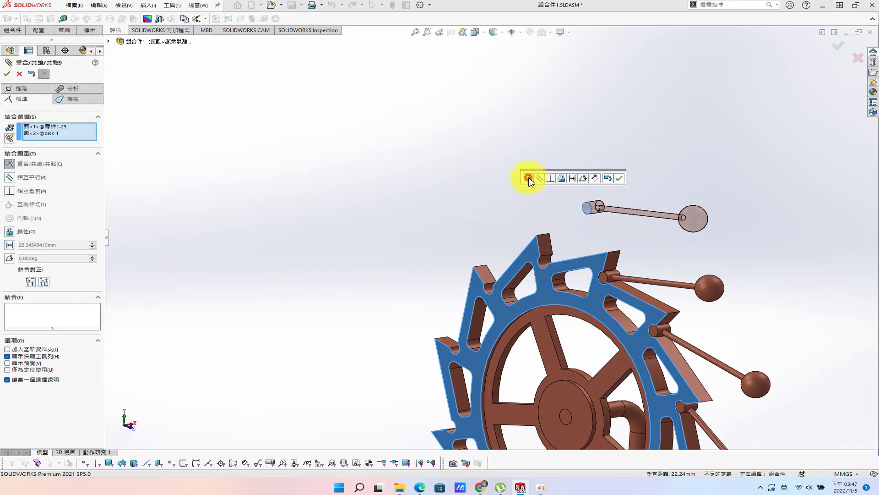
left_click(620, 178)
left_click(595, 206)
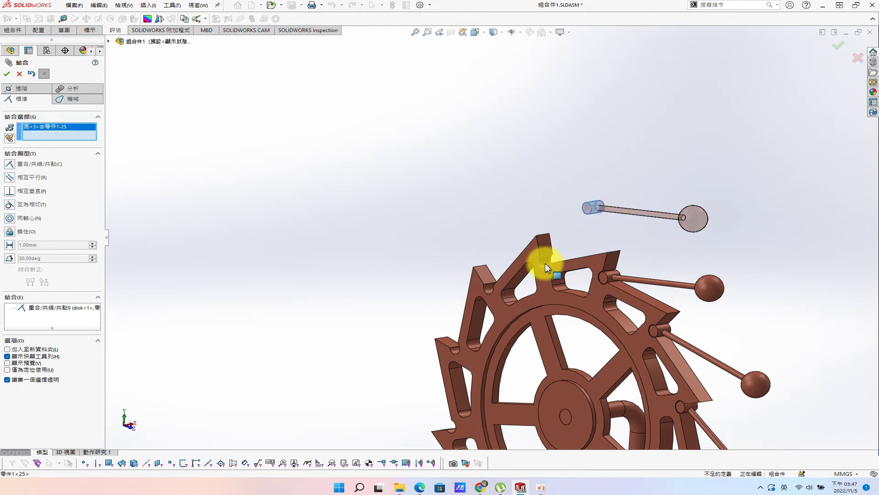
left_click(545, 263)
left_click(658, 280)
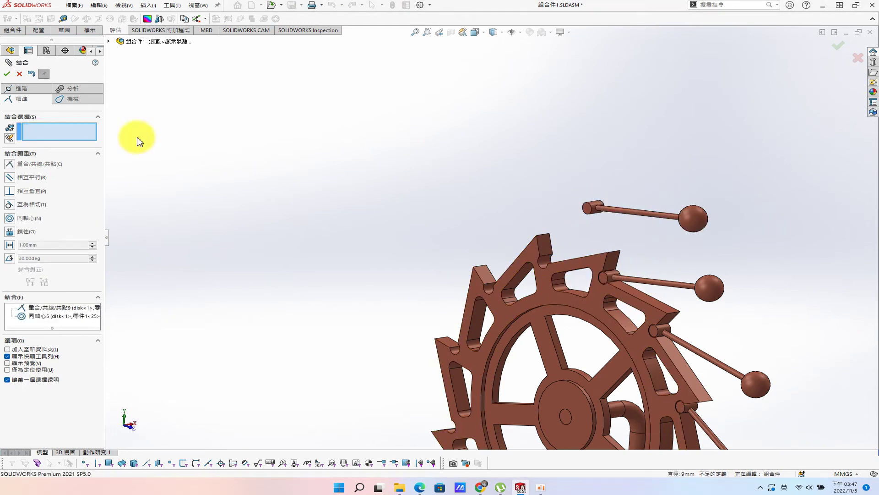
left_click(6, 74)
mouse_move(655, 276)
left_mouse_down()
mouse_move(615, 280)
mouse_move(481, 230)
mouse_move(506, 190)
mouse_move(499, 306)
left_mouse_up()
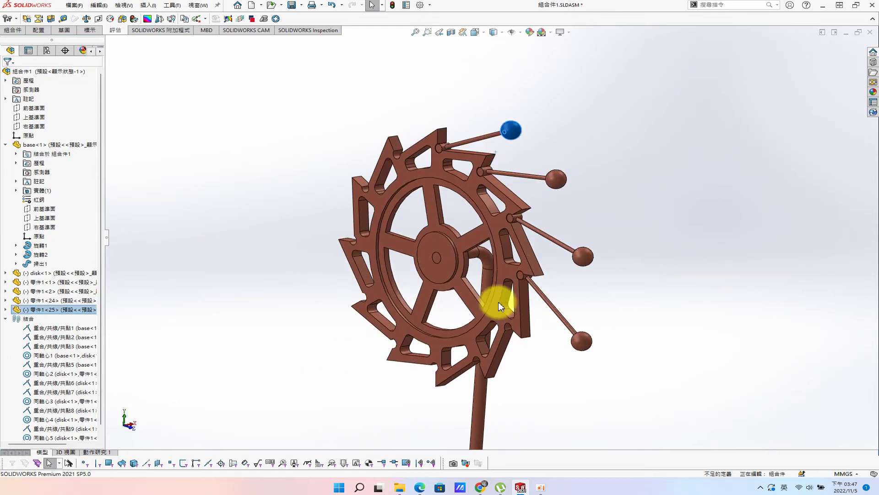
- Add arm copy 零件1<26> and make its end cylinder concentric with a wheel hole
mouse_move(571, 316)
left_mouse_down("ctrl")
mouse_move(589, 324)
mouse_move(539, 331)
left_mouse_up("ctrl")
scroll(516, 322, "down", 5)
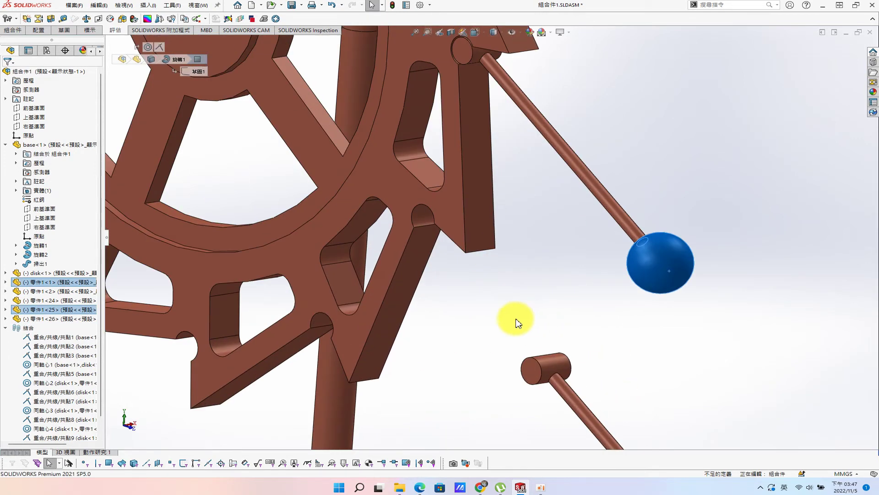
key("s")
left_click(531, 311)
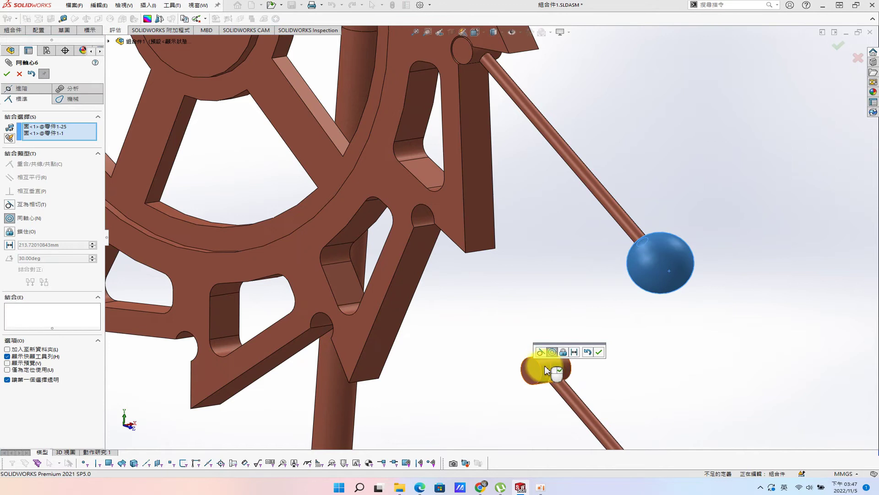
left_click(606, 348)
left_click(555, 366)
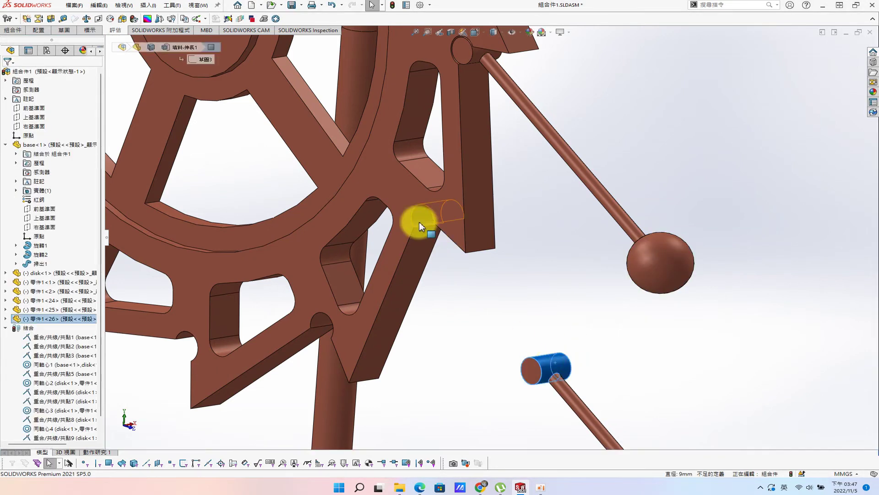
left_click(419, 221, "ctrl")
left_click(479, 213)
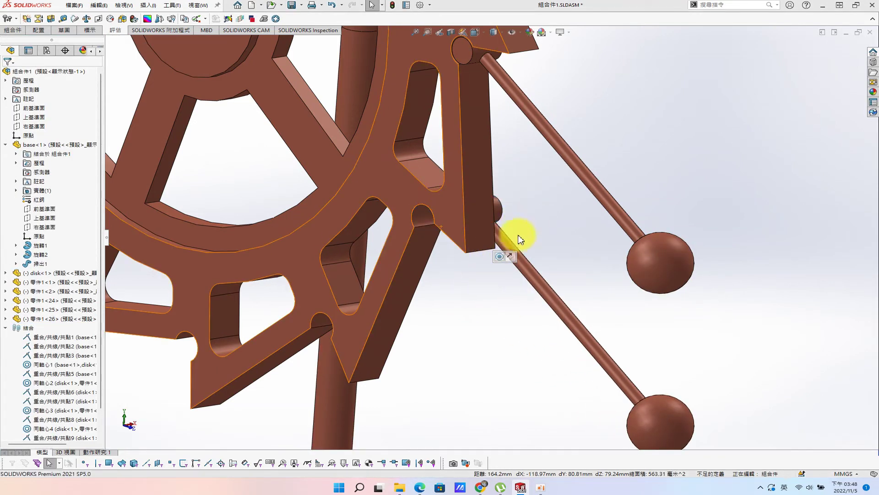
scroll(504, 233, "down", 3)
middle_click_drag(514, 240, 617, 143)
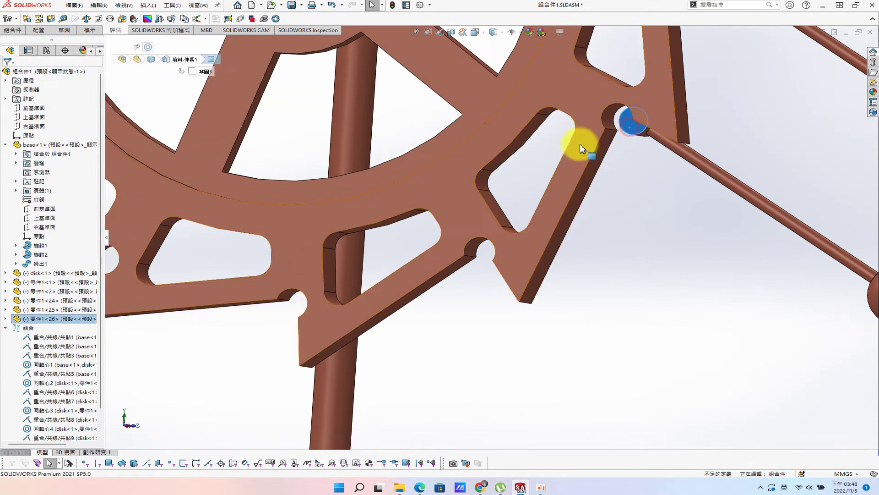
left_click(580, 111)
key("Escape")
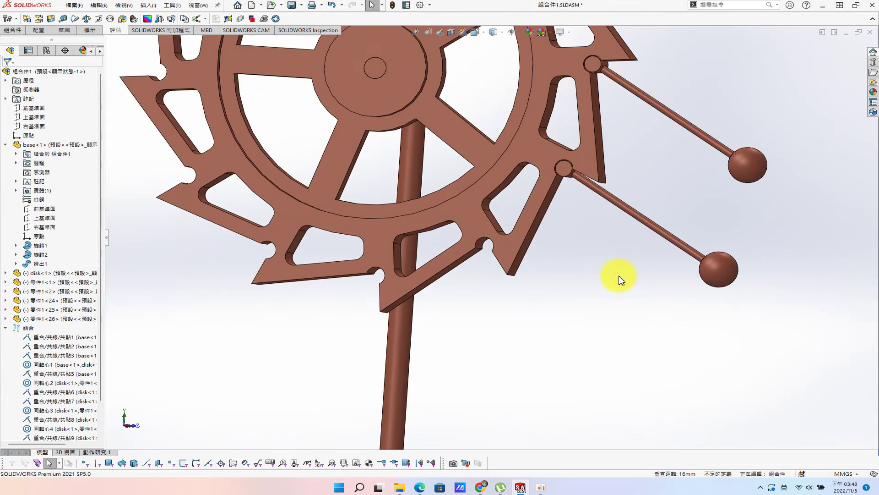
- Place another rod-and-ball copy and seat its end concentrically in a disk notch
left_click_drag(705, 280, 506, 315, "ctrl")
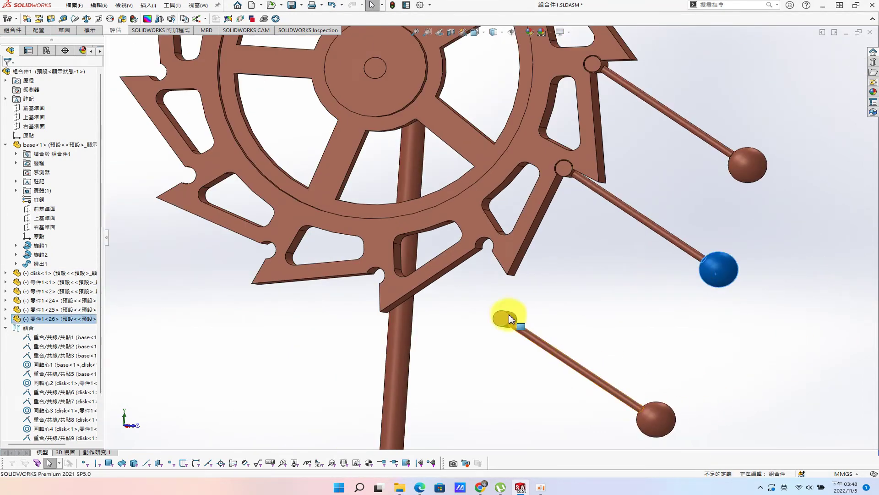
left_click(504, 254, "ctrl")
left_click(575, 248)
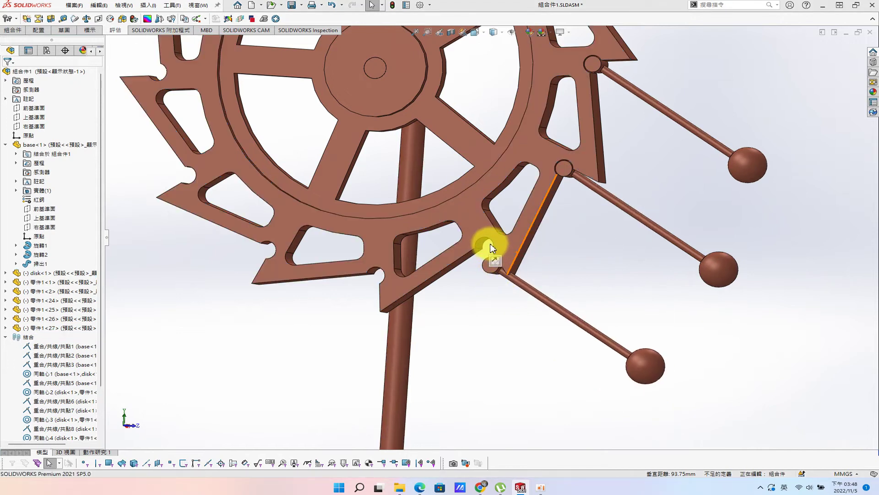
scroll(504, 255, "down", 5)
left_click(454, 221)
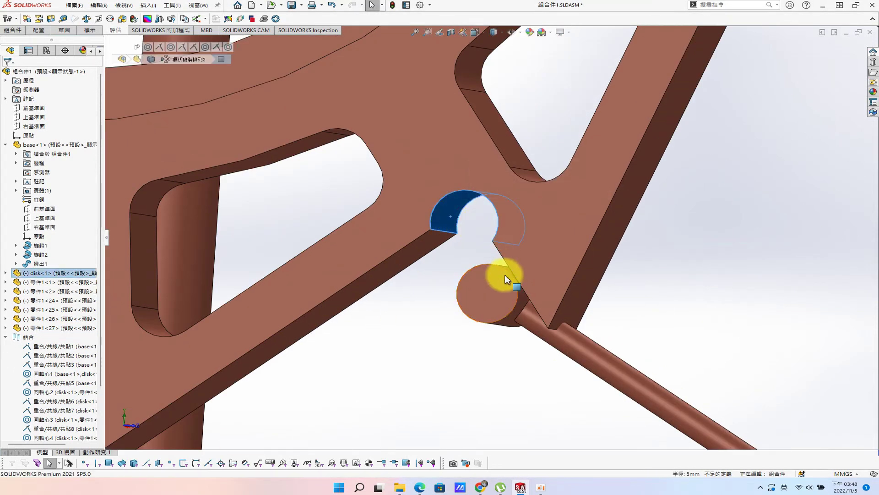
left_click(512, 327, "ctrl")
left_click(561, 315)
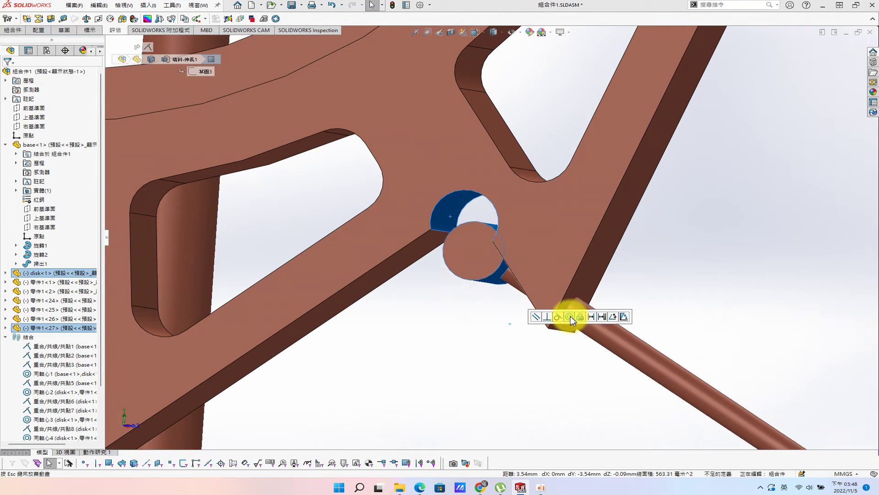
scroll(513, 380, "up", 5)
left_click(599, 284)
left_click(393, 332, "ctrl")
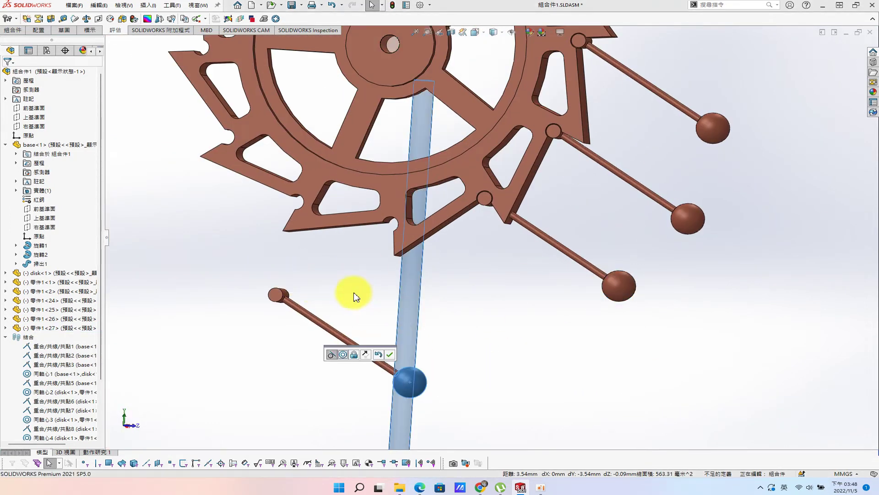
left_click(389, 354)
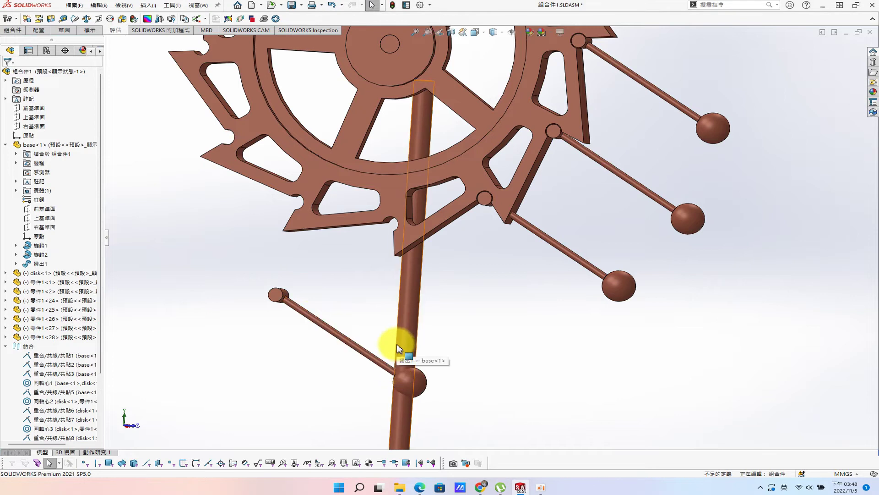
- Mate the new rod's end against the wheel and concentric with its notch, then test by turning the wheel
left_click(278, 296)
left_click(416, 235, "ctrl")
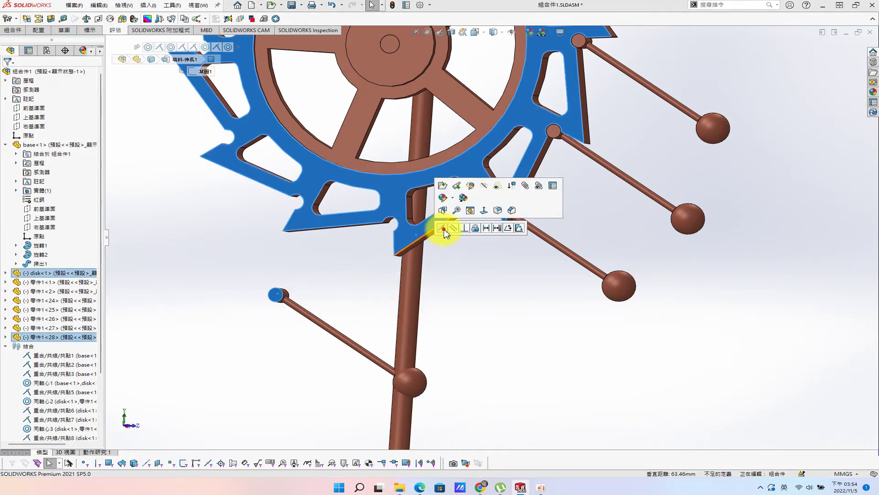
left_click(443, 228)
scroll(387, 231, "down", 5)
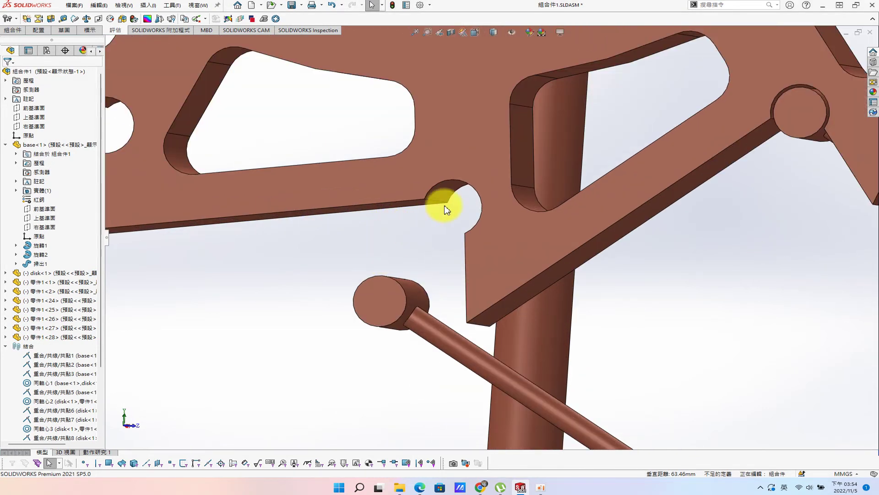
left_click(447, 196)
left_click(417, 287, "ctrl")
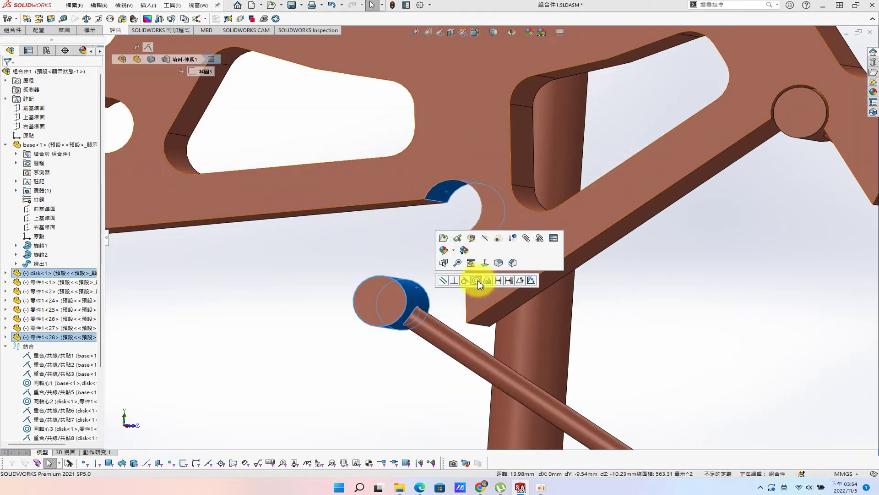
left_click(476, 280)
scroll(591, 365, "up", 3)
left_click_drag(667, 353, 252, 444)
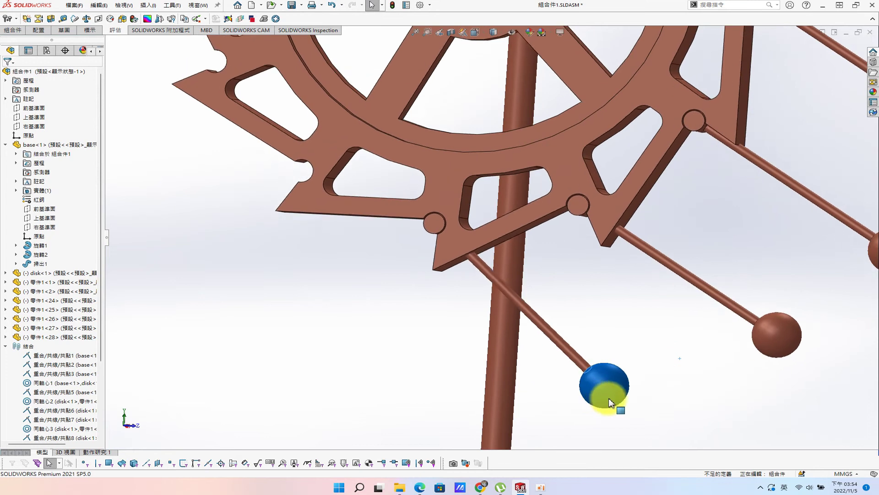
scroll(531, 328, "up", 2)
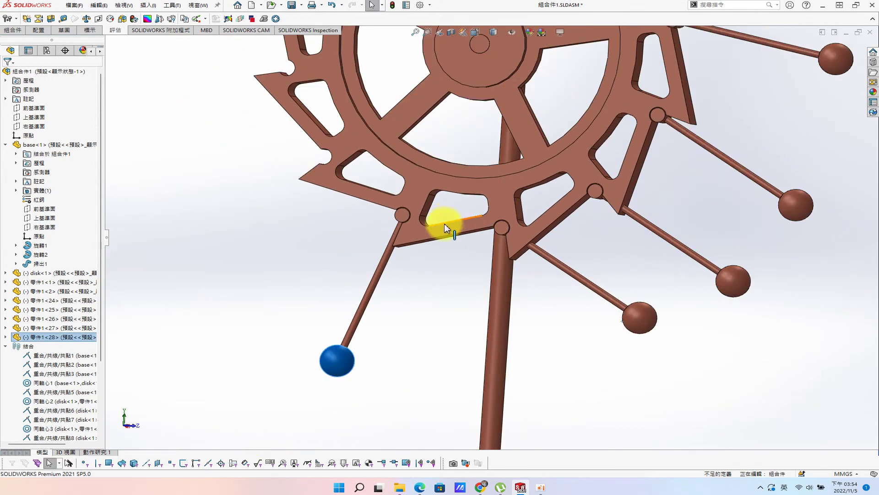
left_click_drag(445, 223, 537, 235)
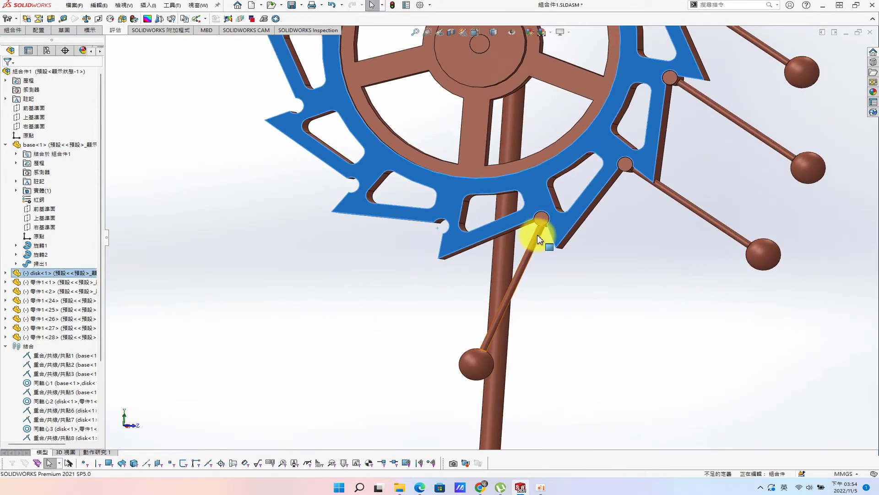
- Seat the second rod copy concentrically in its notch, undoing a wrong touch mate
left_click_drag(550, 247, 360, 330)
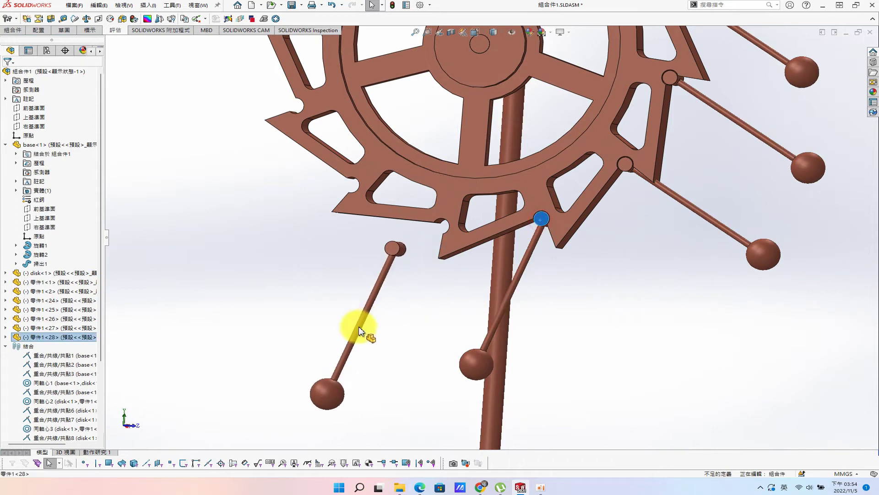
scroll(361, 274, "down", 2)
left_click(355, 262)
left_click(454, 172, "ctrl")
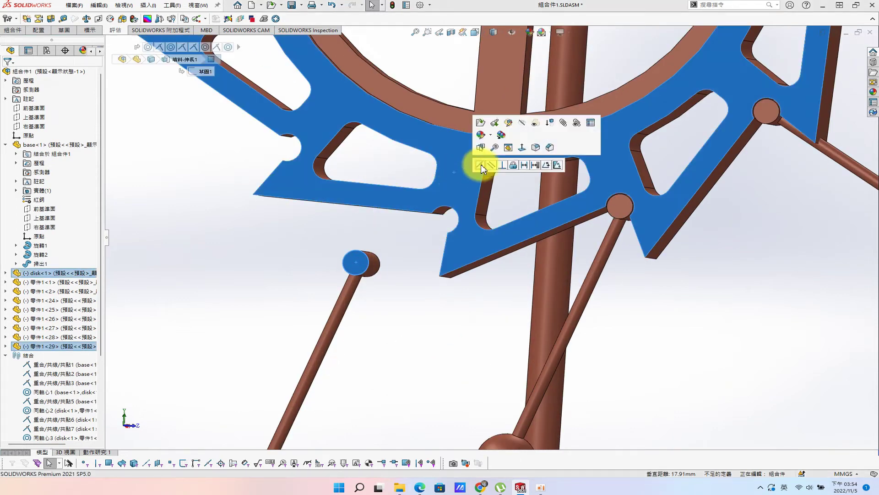
left_click(481, 165)
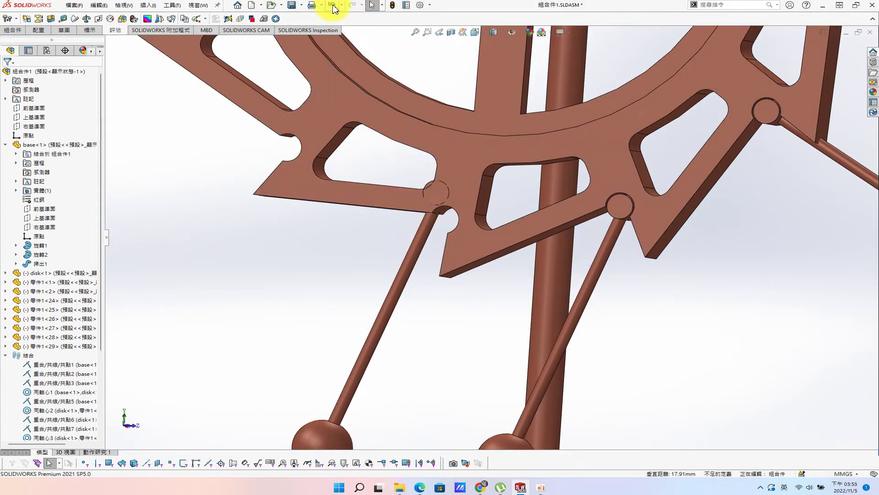
left_click(332, 5)
left_click(373, 265)
scroll(436, 229, "down", 2)
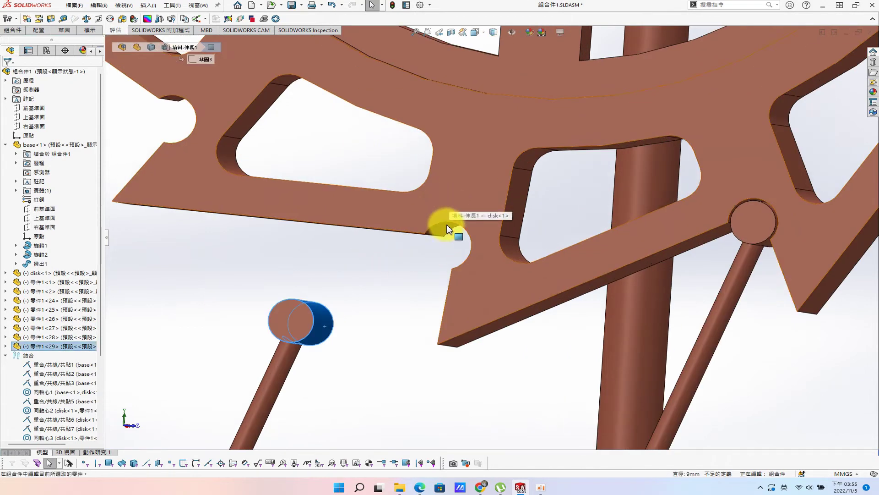
left_click(447, 230, "ctrl")
left_click(502, 223)
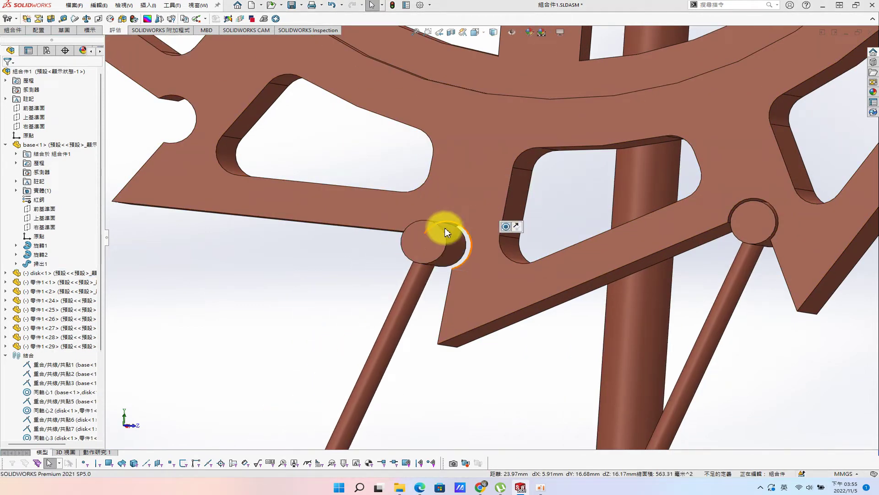
right_click(425, 246)
left_click(465, 162)
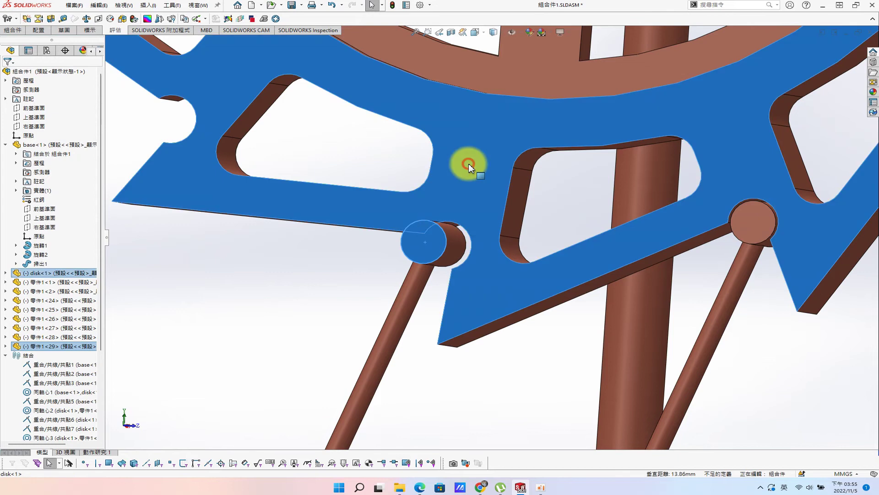
left_click_drag(455, 177, 326, 286)
- Place a further rod copy and move its end to the next notch, picking the notch edge
scroll(348, 247, "up", 5)
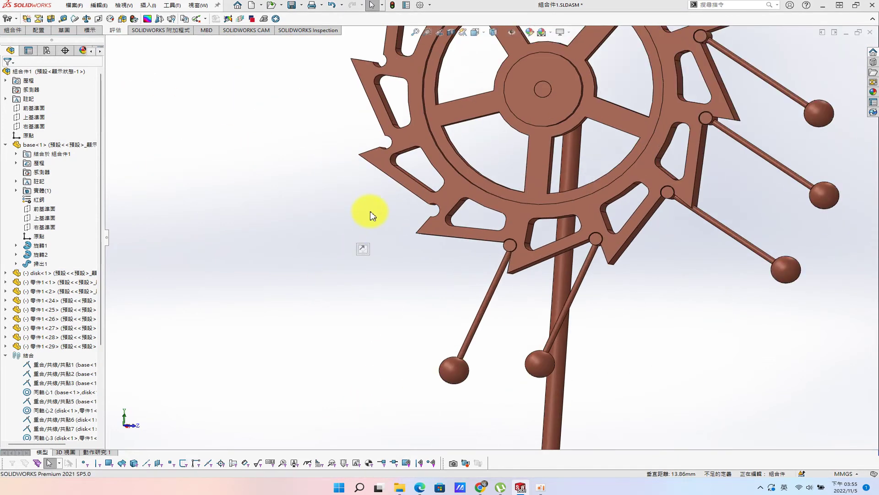
scroll(412, 202, "down", 1)
scroll(521, 261, "up", 1)
scroll(550, 219, "up", 2)
scroll(540, 136, "down", 2)
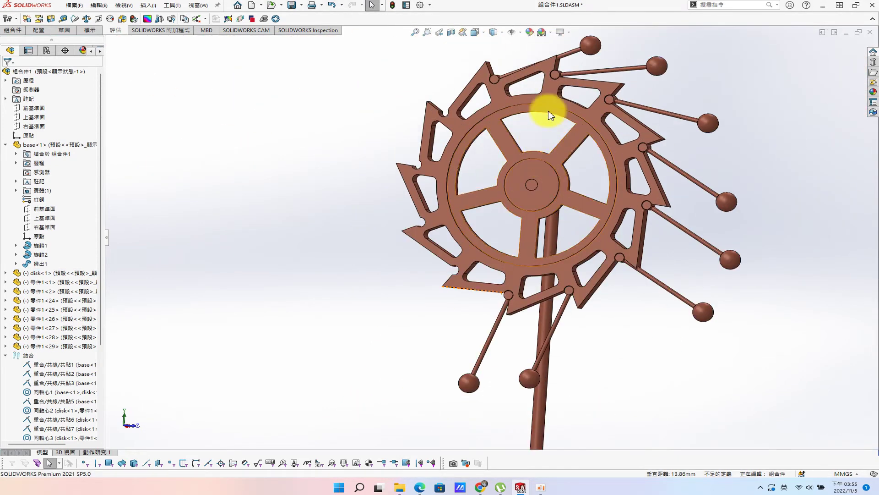
left_click_drag(490, 345, 406, 334, "ctrl")
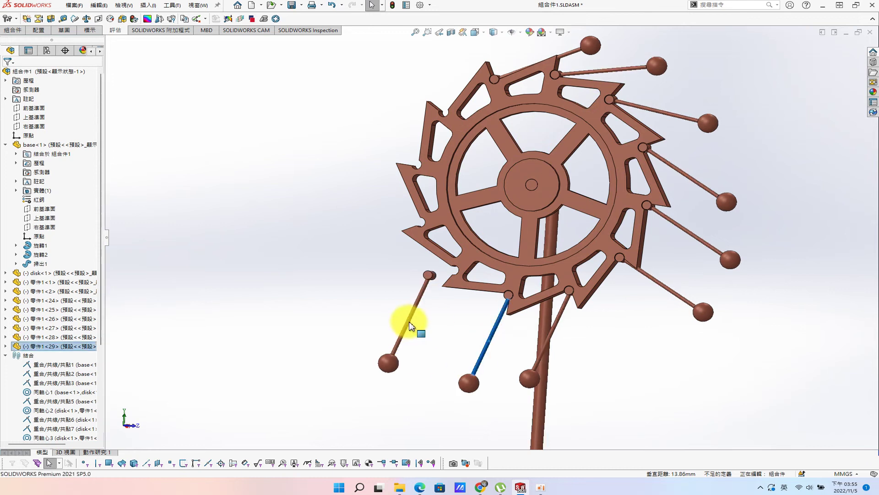
scroll(457, 275, "down", 3)
left_click(435, 266)
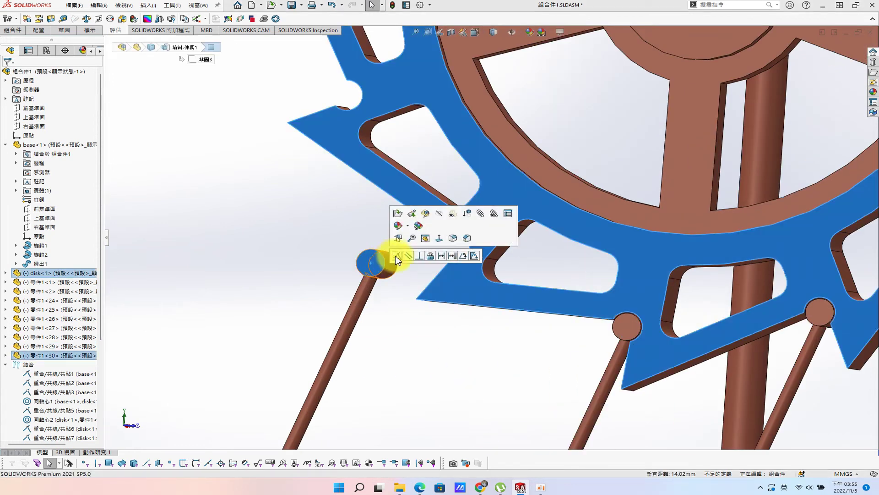
left_click_drag(385, 256, 466, 257)
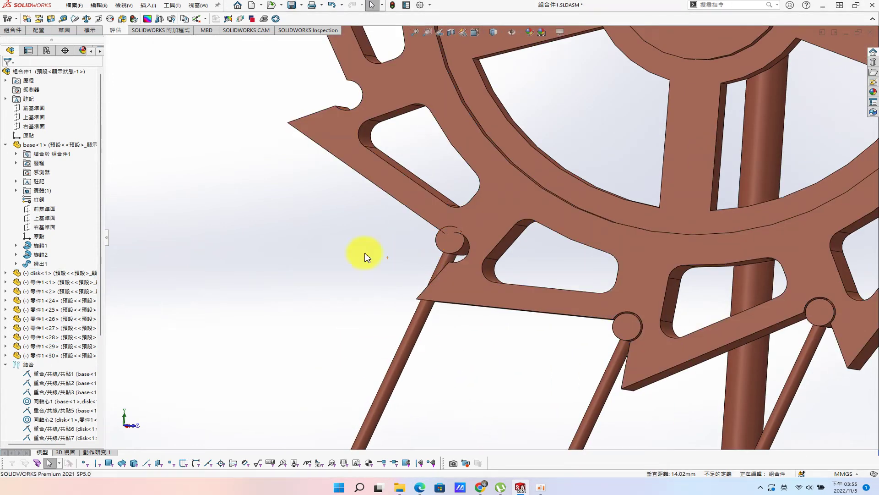
scroll(453, 253, "down", 1)
scroll(463, 251, "down", 2)
mouse_move(477, 249)
middle_mouse_down()
mouse_move(474, 283)
mouse_move(477, 257)
mouse_move(464, 285)
middle_mouse_up()
left_click(476, 257, "ctrl")
scroll(353, 344, "up", 2)
- Swing the newly seated rod so its ball hangs straight down
mouse_move(353, 344)
middle_mouse_down()
mouse_move(353, 330)
mouse_move(513, 392)
middle_mouse_up()
scroll(587, 354, "up", 2)
scroll(587, 353, "up", 3)
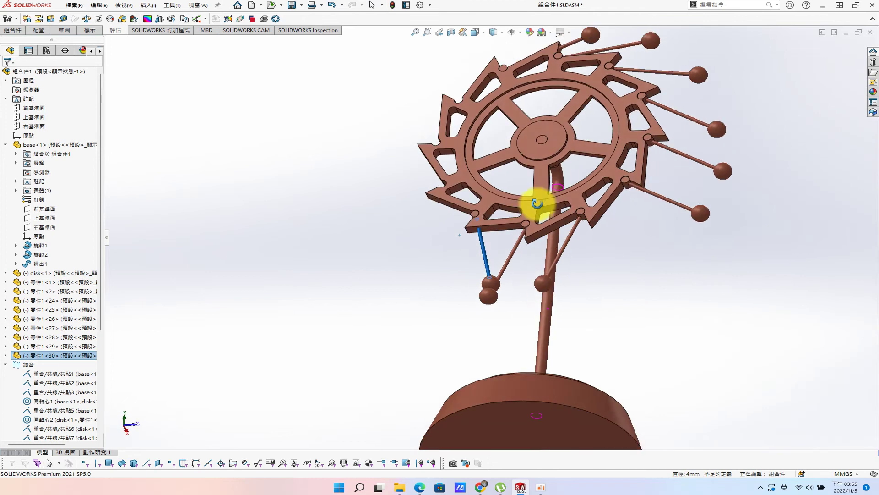
middle_click_drag(524, 216, 564, 261)
left_click_drag(563, 261, 477, 398)
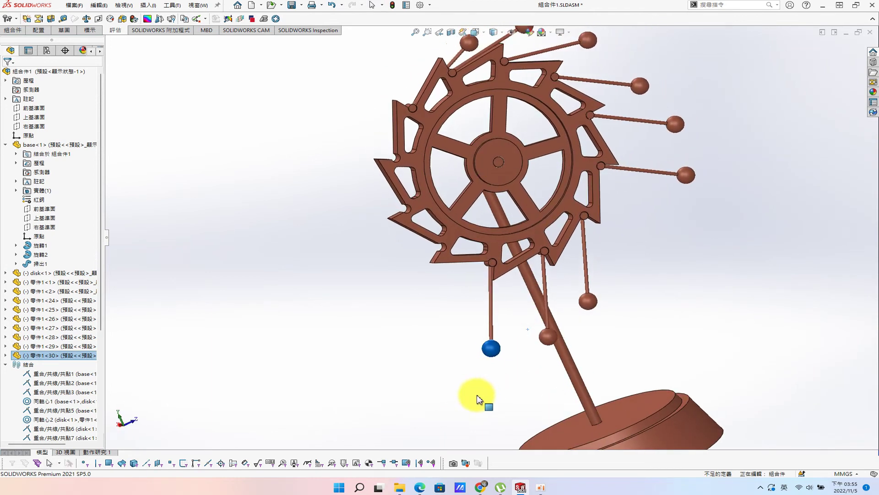
scroll(504, 298, "up", 2)
scroll(499, 252, "down", 4)
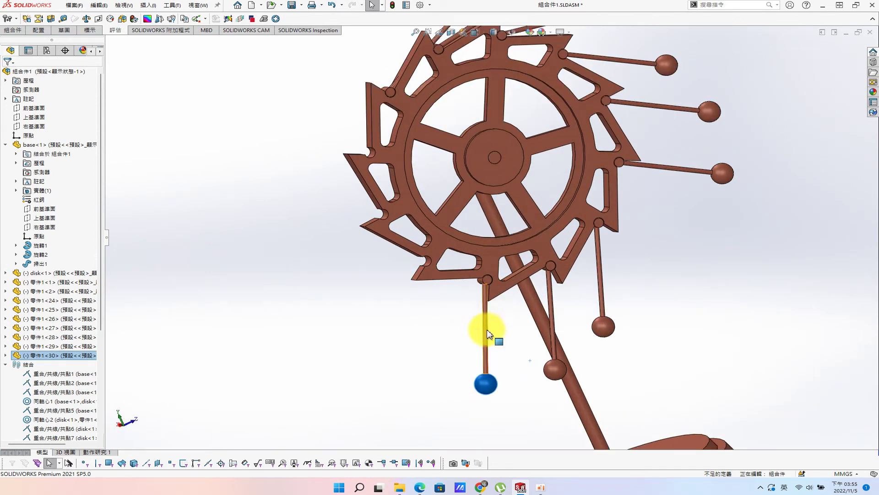
- Place another rod copy, mate it to the disk face and hang it from a wheel pin
left_click_drag(489, 333, 383, 334, "ctrl")
scroll(403, 271, "down", 2)
scroll(467, 275, "down", 2)
left_click(467, 276)
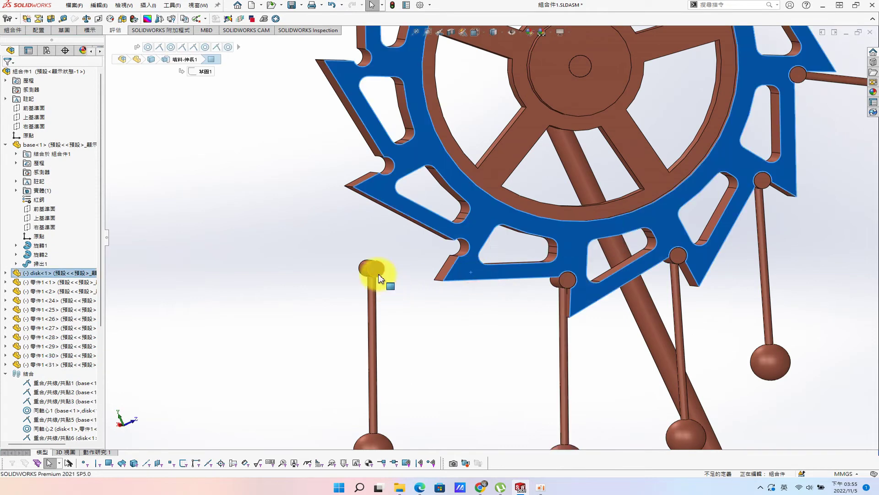
left_click(379, 275, "ctrl")
left_click(403, 267)
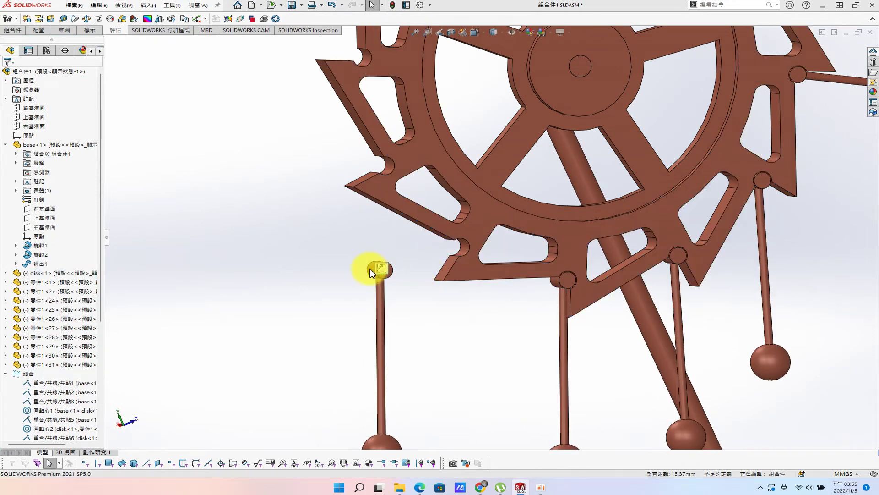
left_click(371, 272)
left_click(461, 253, "ctrl")
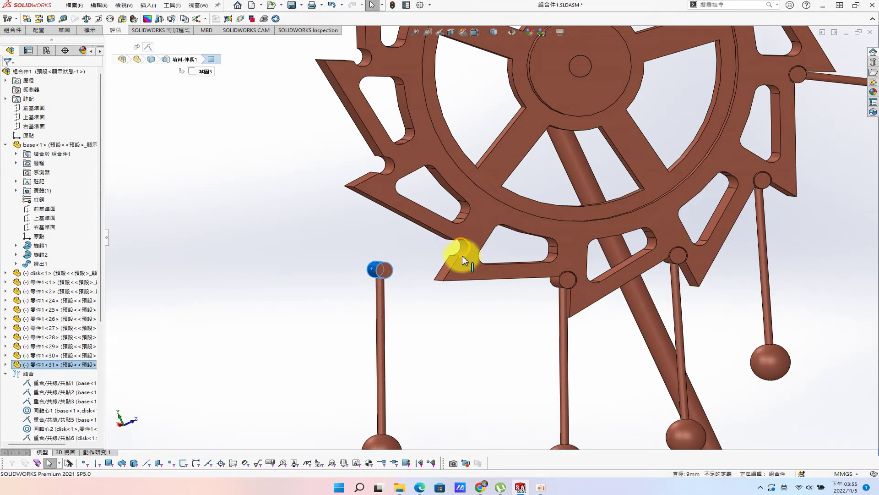
left_click(517, 245)
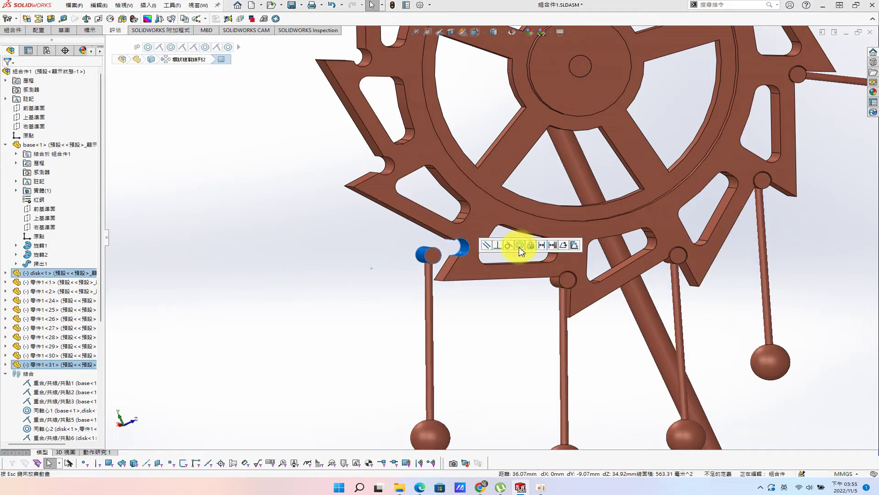
mouse_move(469, 420)
left_mouse_down()
mouse_move(428, 412)
mouse_move(735, 382)
mouse_move(601, 466)
left_mouse_up()
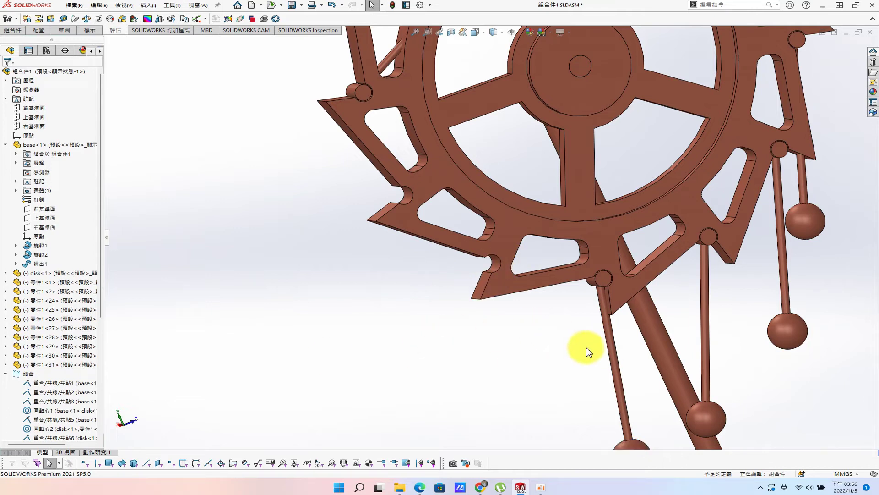
- Hang another rod copy concentrically on the next pin and test that it rotates
left_click_drag(609, 341, 421, 287, "ctrl")
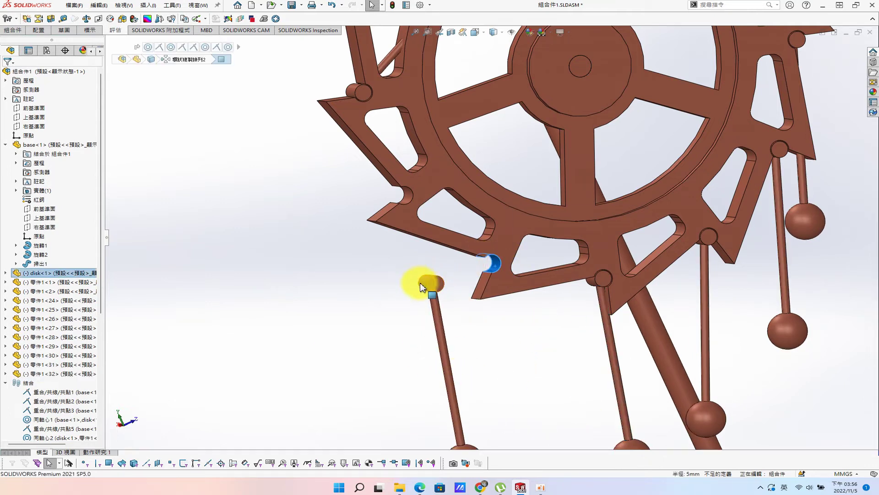
left_click(423, 285, "ctrl")
key("Escape")
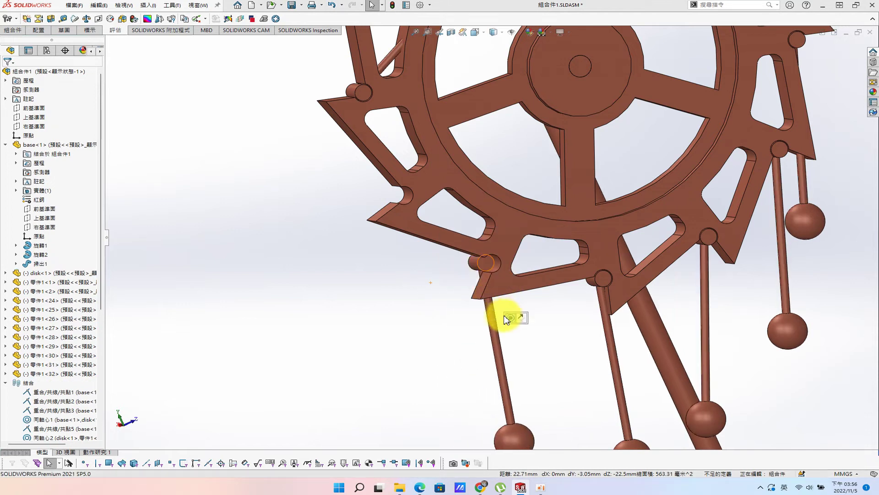
left_click(500, 271)
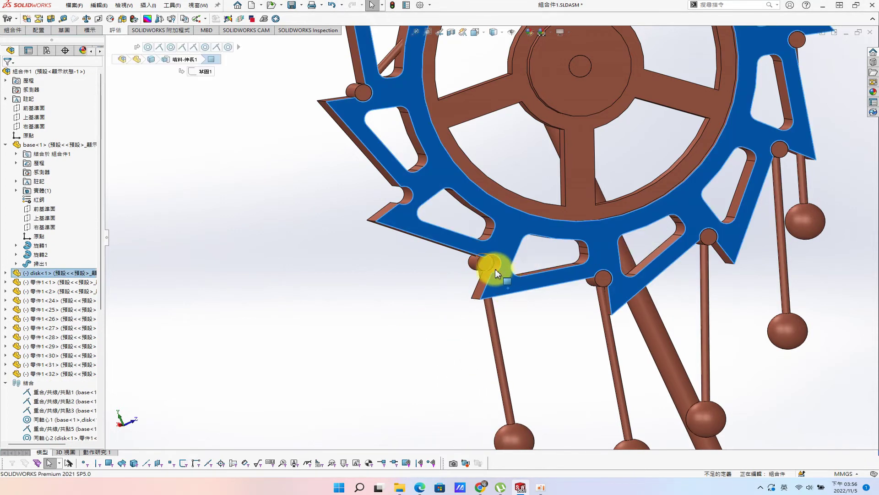
left_click(490, 264, "ctrl")
left_click(520, 259)
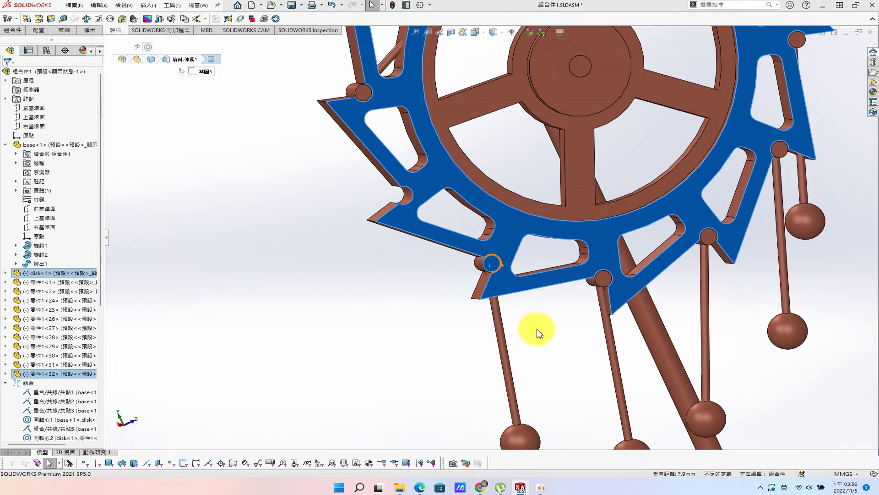
left_click_drag(510, 422, 360, 414)
mouse_move(353, 408)
middle_mouse_down()
mouse_move(449, 308)
mouse_move(500, 367)
mouse_move(435, 271)
mouse_move(516, 413)
middle_mouse_up()
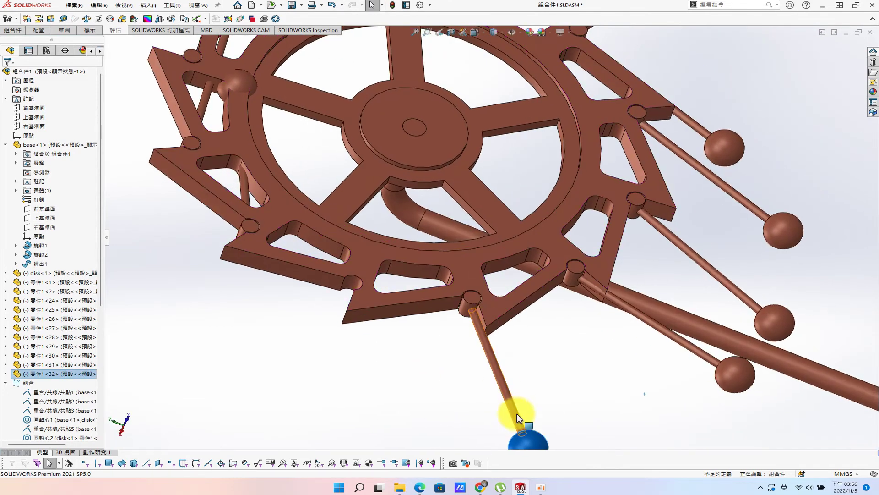
scroll(516, 413, "up", 3)
mouse_move(514, 353)
left_mouse_down()
mouse_move(555, 388)
mouse_move(532, 404)
left_mouse_up()
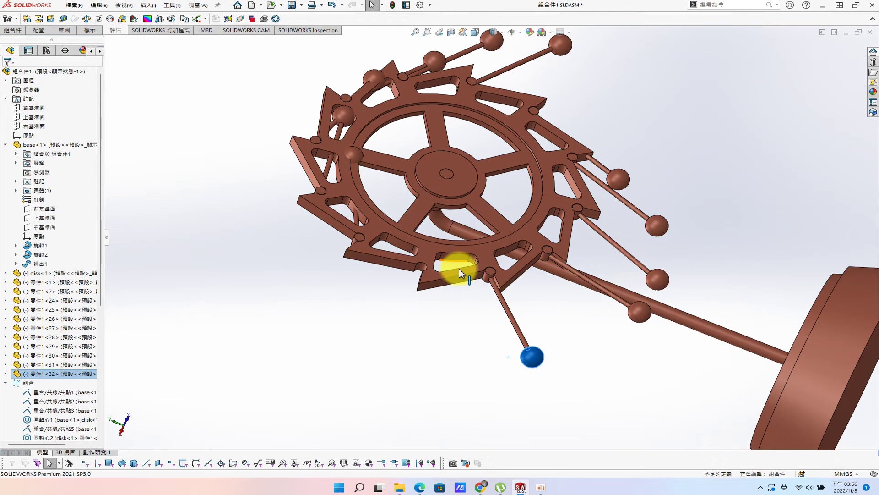
scroll(477, 292, "down", 2)
- Mate a final rod copy into the lower-left disk hole and save the assembly
left_click_drag(521, 316, 402, 363, "ctrl")
left_click(413, 266)
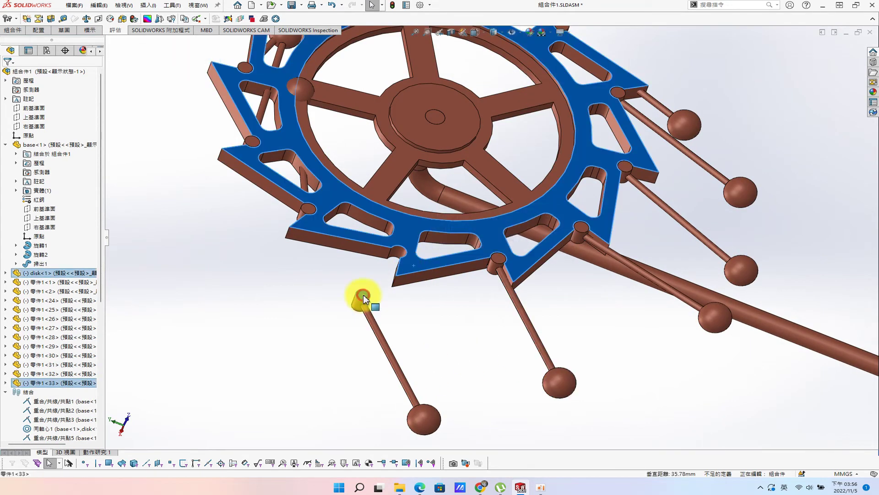
left_click_drag(365, 299, 405, 274)
mouse_move(398, 254)
middle_mouse_down()
mouse_move(407, 271)
mouse_move(387, 252)
middle_mouse_up()
left_click(387, 252)
left_click(385, 266, "ctrl")
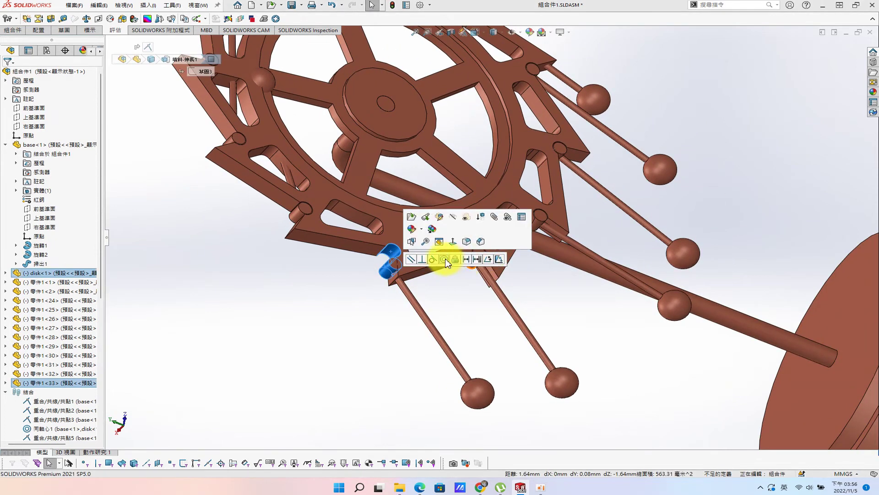
scroll(435, 324, "down", 3)
mouse_move(463, 298)
middle_mouse_down()
mouse_move(400, 342)
mouse_move(413, 311)
mouse_move(453, 339)
middle_mouse_up()
key("ctrl+s")
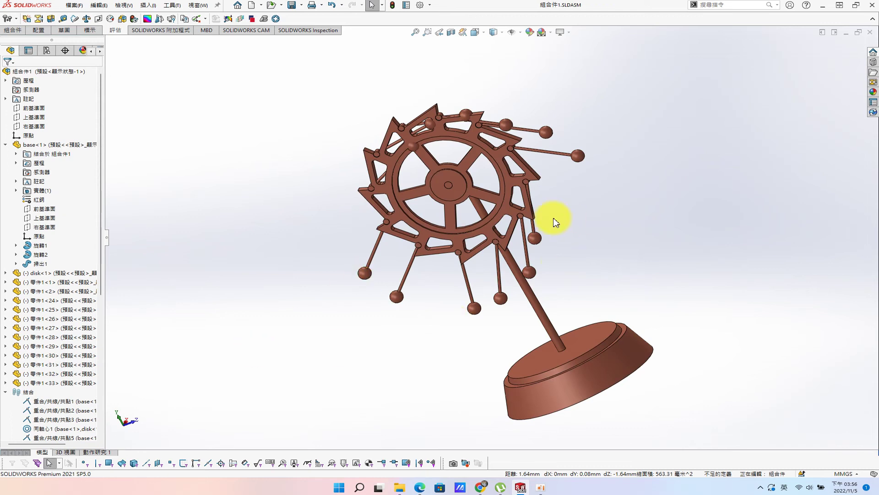
- Reset the Motion Study 1 time bar to 0 s and return to the Model tab
mouse_move(544, 288)
middle_mouse_down()
mouse_move(514, 226)
mouse_move(540, 278)
middle_mouse_up()
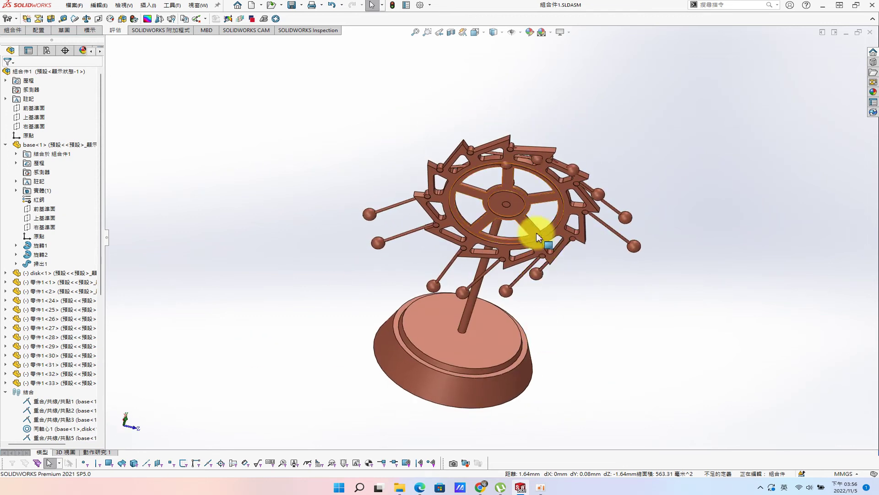
left_click(96, 451)
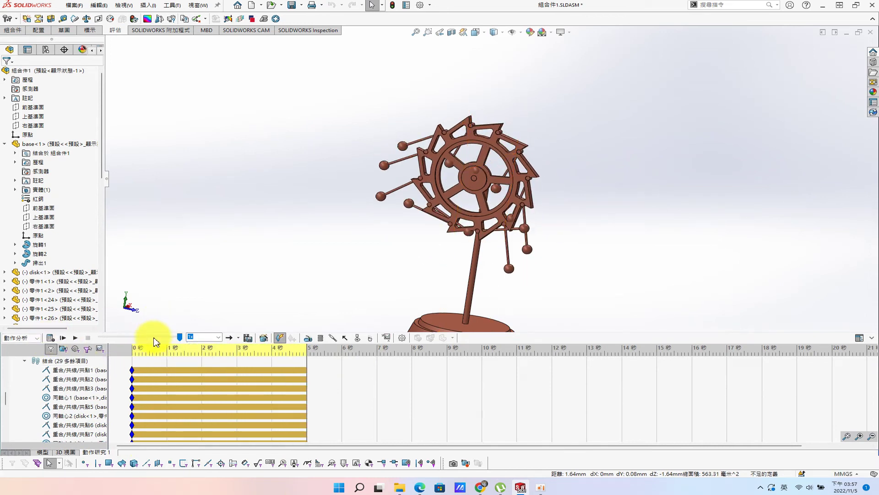
left_click_drag(308, 359, 118, 359)
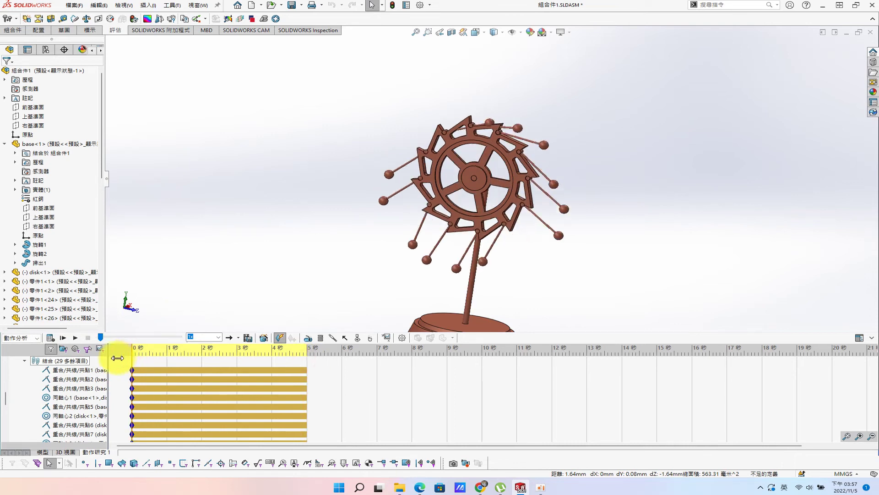
scroll(466, 160, "down", 2)
left_click(46, 452)
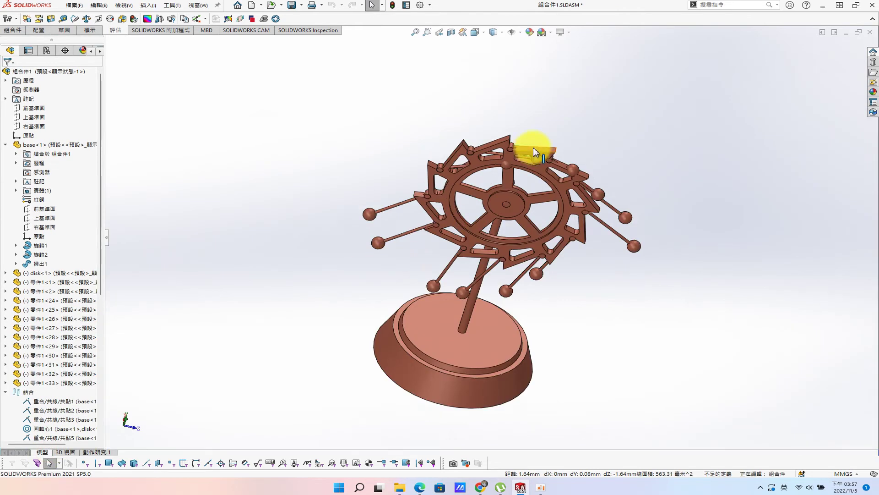
- Swing the newest rod upward to confirm it pivots freely around the wheel
scroll(522, 165, "down", 3)
mouse_move(288, 250)
left_mouse_down()
mouse_move(291, 123)
mouse_move(332, 98)
left_mouse_up()
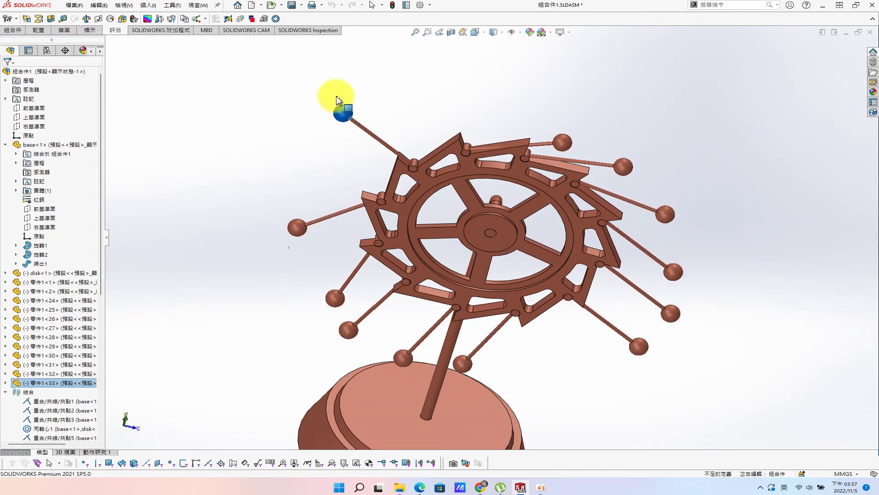
middle_click_drag(708, 224, 696, 103)
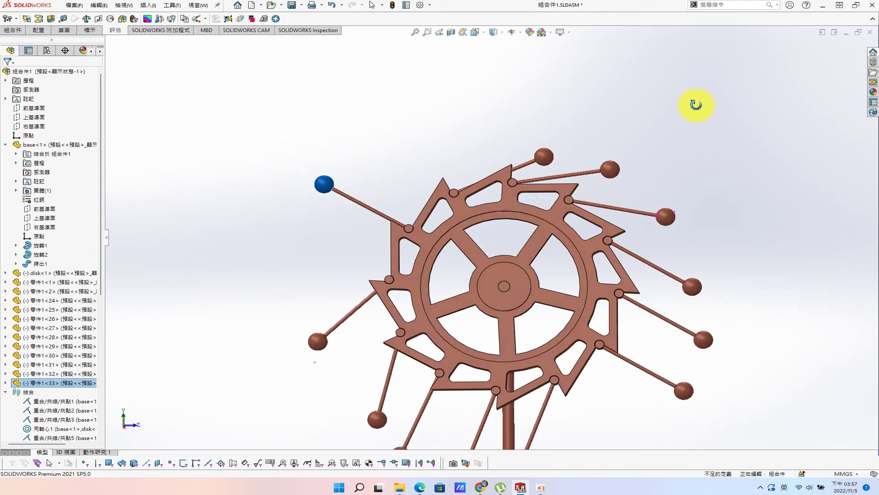
scroll(535, 170, "down", 2)
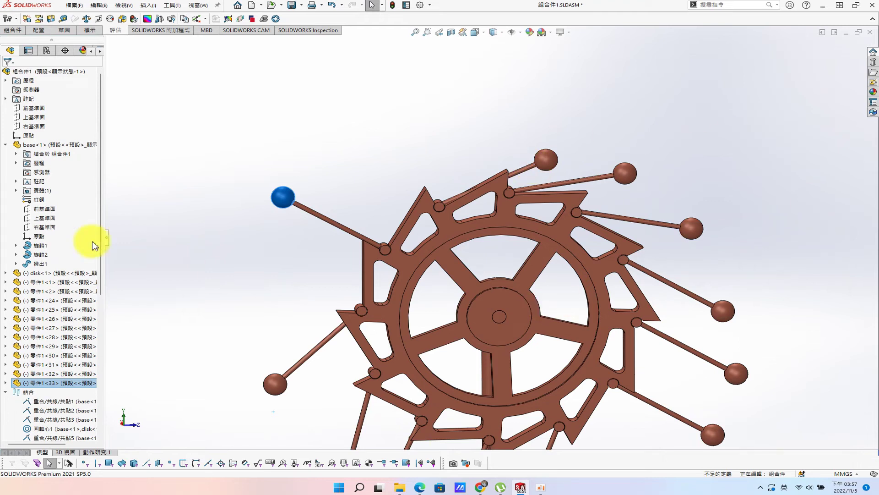
right_click(59, 273)
- Fix disk<1> in place and swing the upper ball-tipped rods out around their pins
left_click(105, 319)
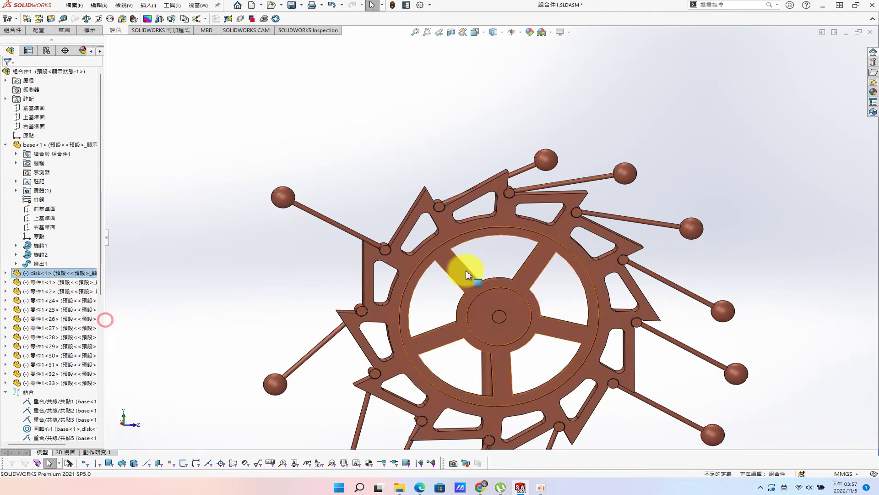
left_click_drag(538, 155, 514, 122)
left_click_drag(624, 177, 623, 164)
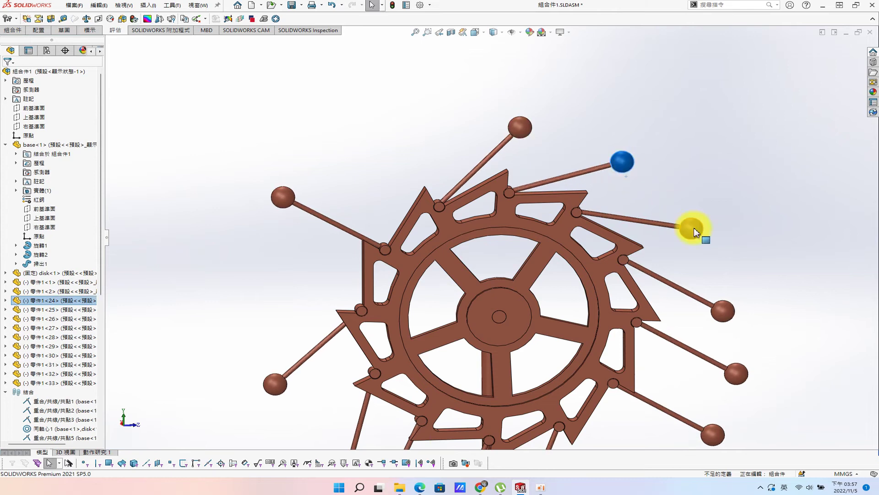
left_click_drag(691, 228, 705, 234)
left_click_drag(324, 211, 335, 169)
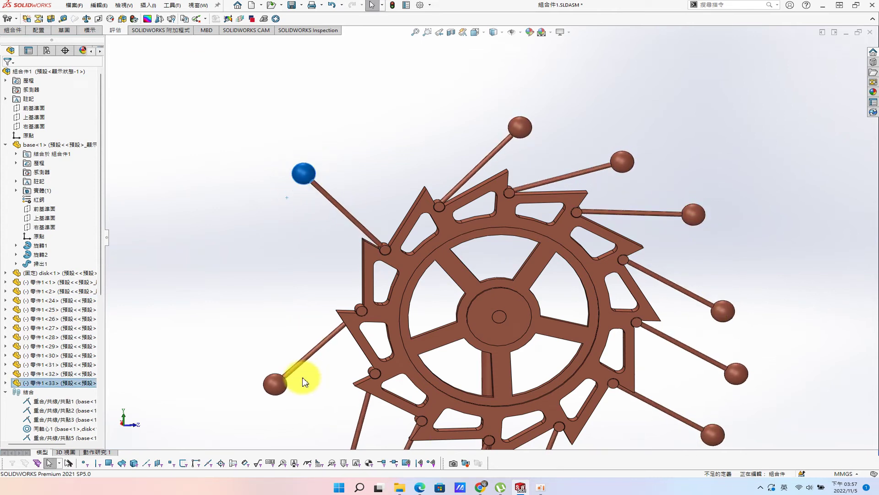
left_click_drag(279, 389, 249, 281)
scroll(398, 341, "up", 3)
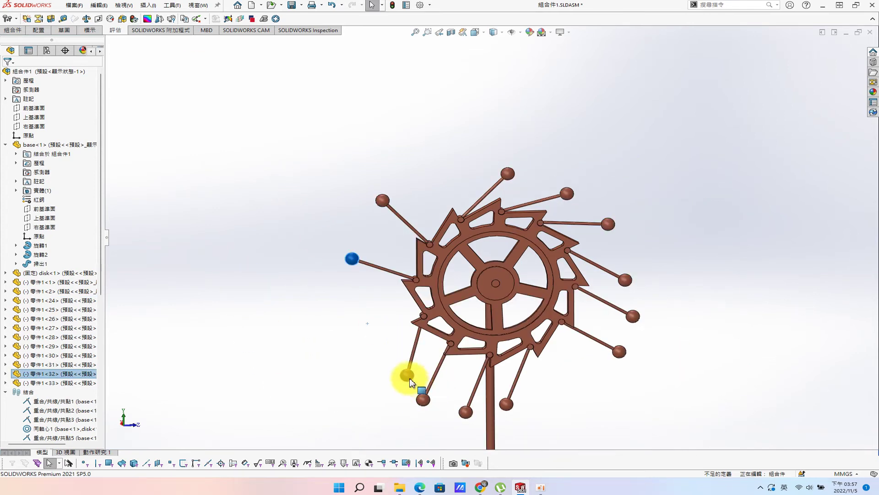
- Swing the lower-left, lower-middle and lower-right ball rods outward around their pins
left_click_drag(410, 383, 363, 323)
left_click_drag(427, 397, 398, 375)
left_click_drag(466, 410, 459, 406)
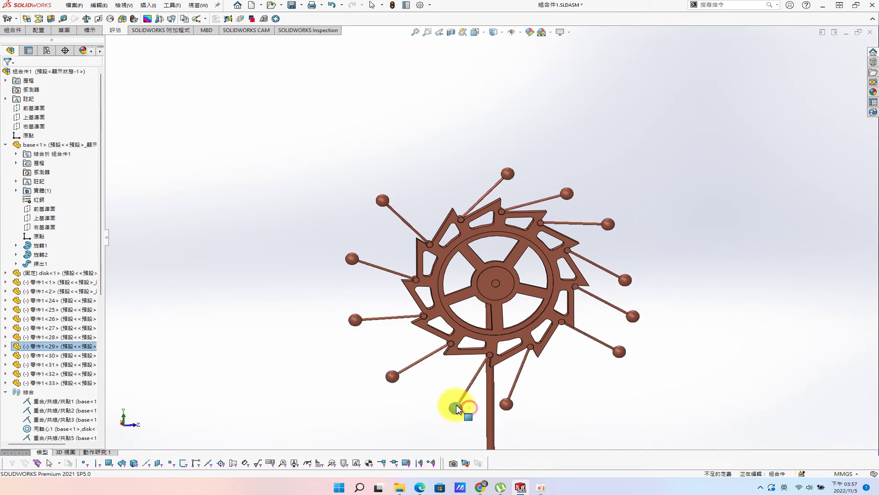
left_click_drag(621, 354, 607, 367)
left_click_drag(632, 316, 618, 331)
left_click_drag(628, 280, 624, 286)
mouse_move(605, 367)
left_mouse_down()
mouse_move(556, 398)
mouse_move(553, 383)
left_mouse_up()
left_click(717, 300)
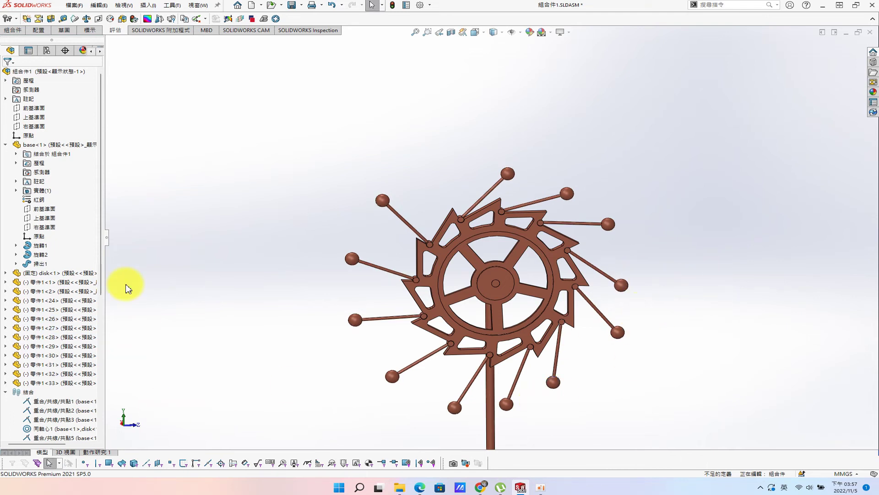
- Float disk<1> again so the wheel can rotate, and save the assembly
right_click(64, 274)
left_click(108, 319)
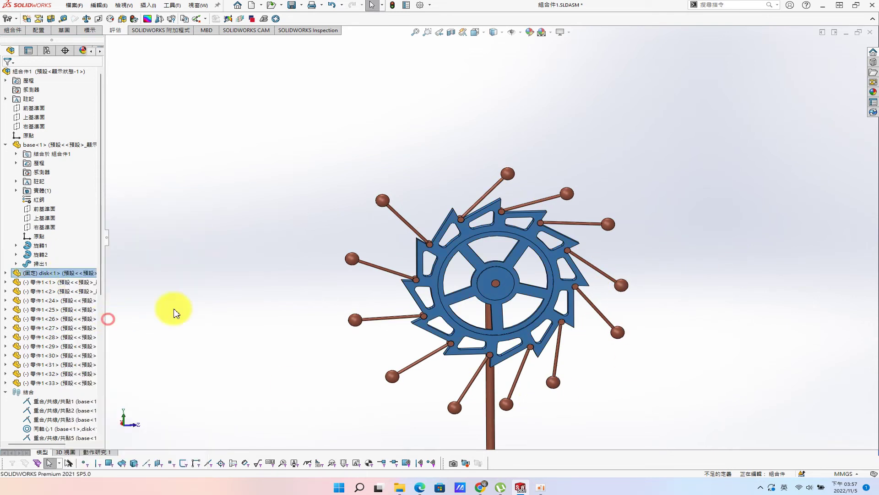
key("ctrl+s")
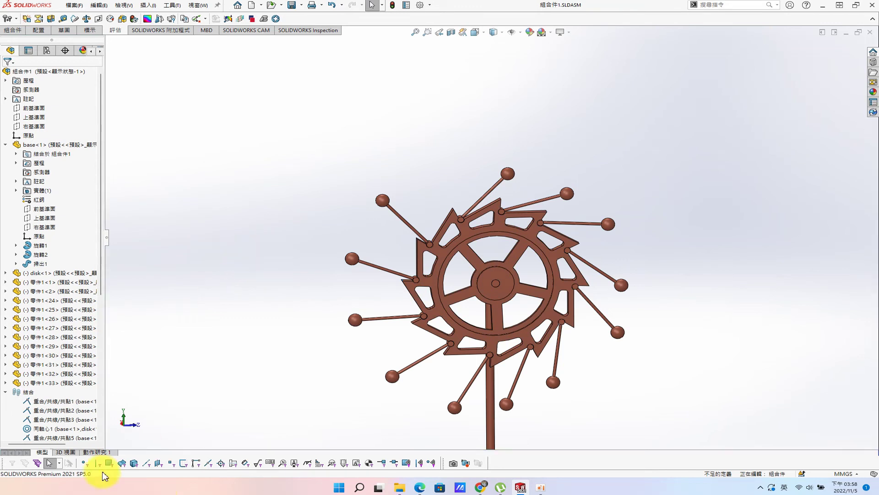
- Create the new motion study 動作研究 2, enlarge the graphics area, and start a contact
scroll(565, 304, "up", 5)
scroll(406, 206, "down", 3)
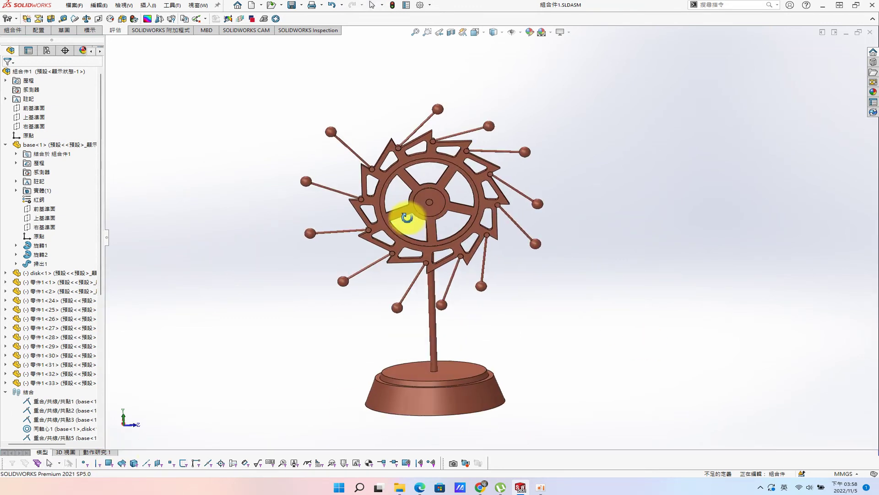
right_click(107, 452)
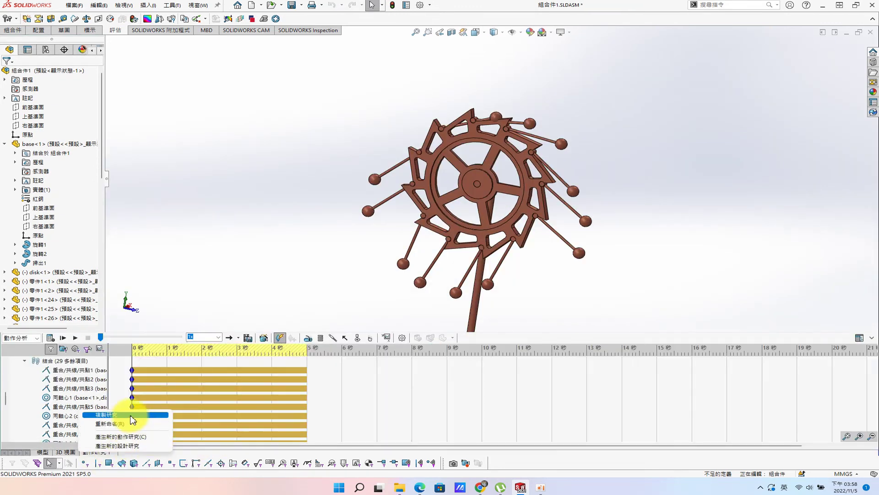
left_click(133, 439)
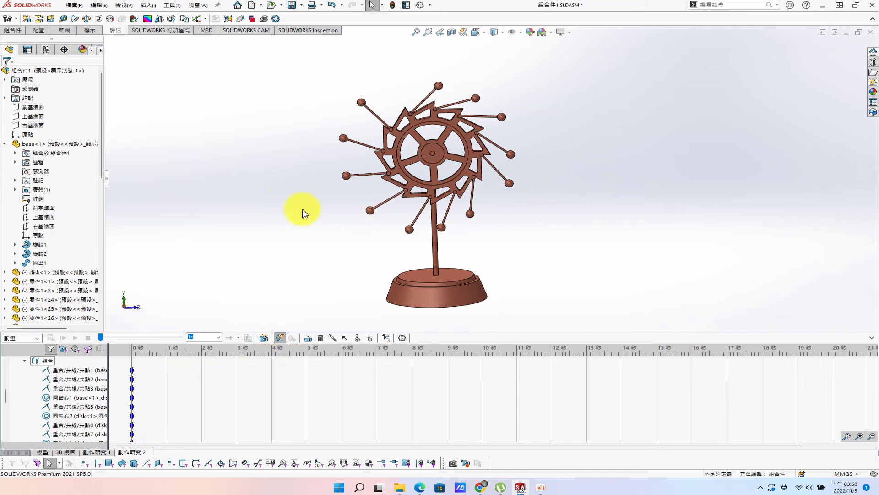
mouse_move(335, 187)
middle_mouse_down()
mouse_move(373, 190)
mouse_move(354, 232)
middle_mouse_up()
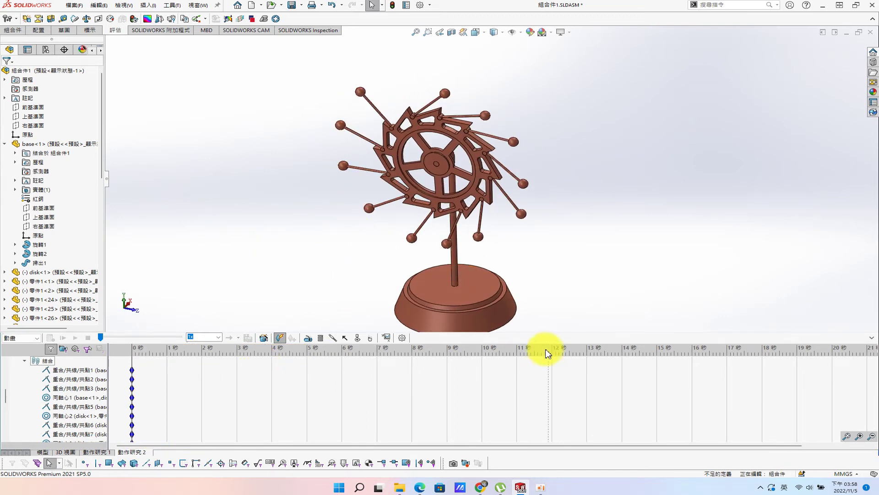
left_click_drag(550, 338, 545, 376)
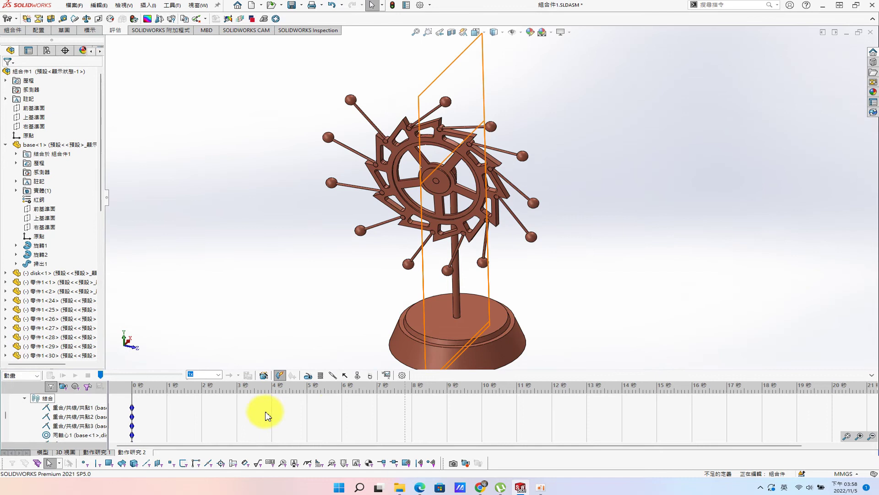
left_click(355, 376)
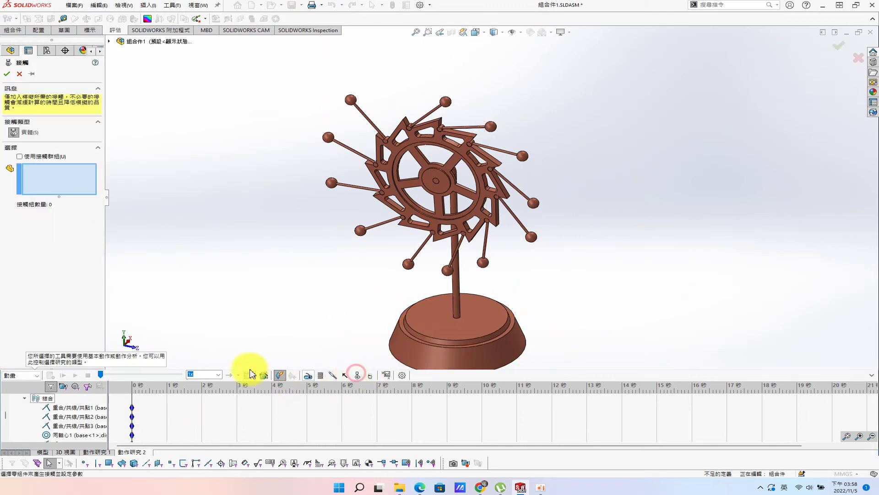
- Add a grouped solid contact between disk<1> and the 12 arm parts starting at 零件1<1>
left_click(20, 156)
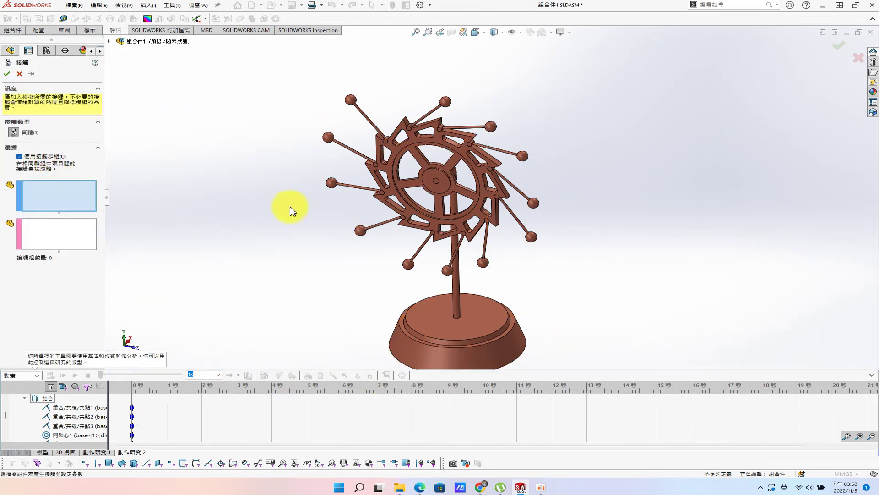
left_click(407, 206)
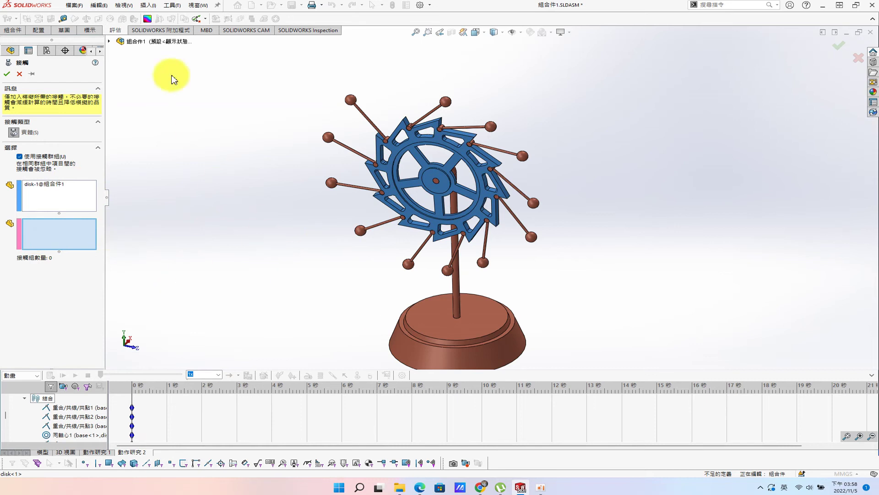
left_click(110, 41)
left_click(156, 252)
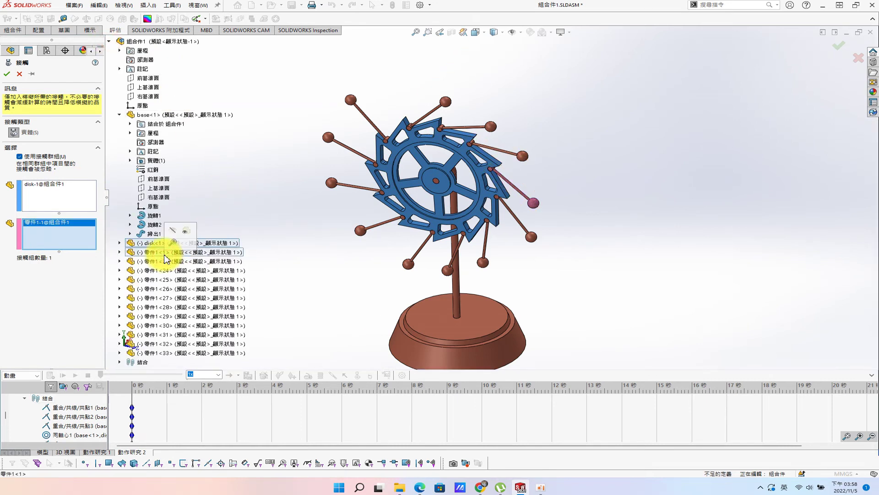
left_click(171, 353, "shift")
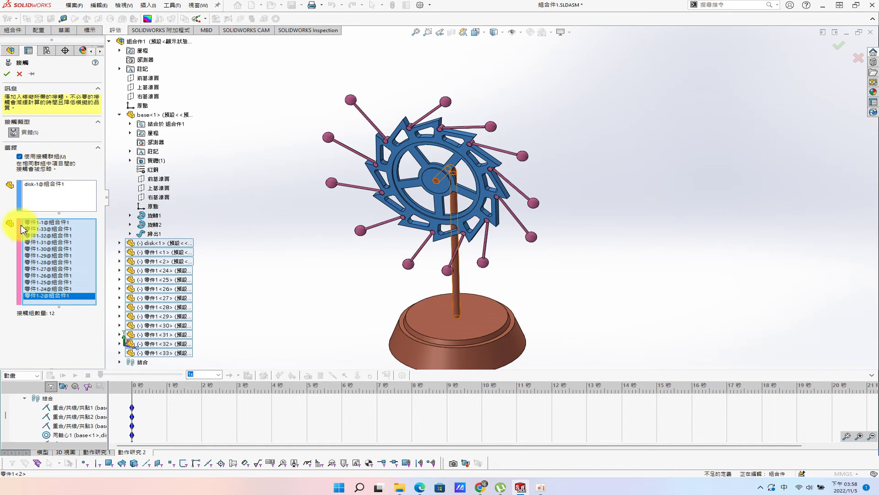
left_click(7, 74)
left_click(22, 375)
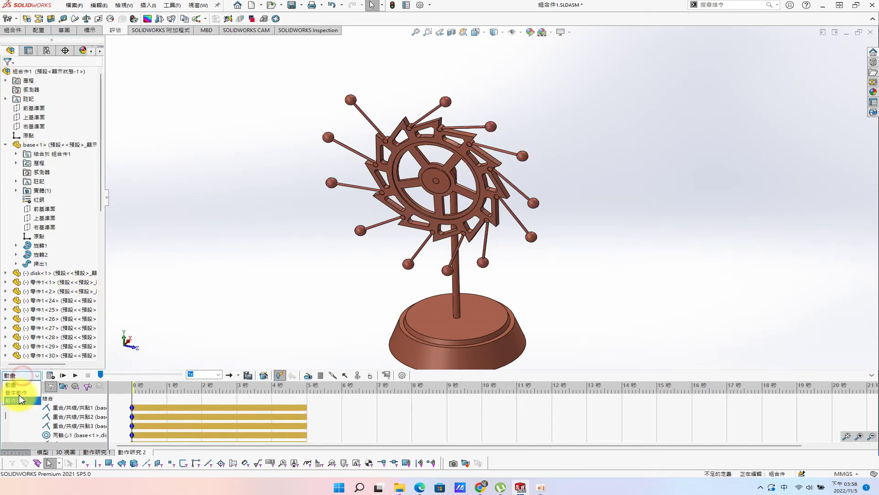
left_click(359, 376)
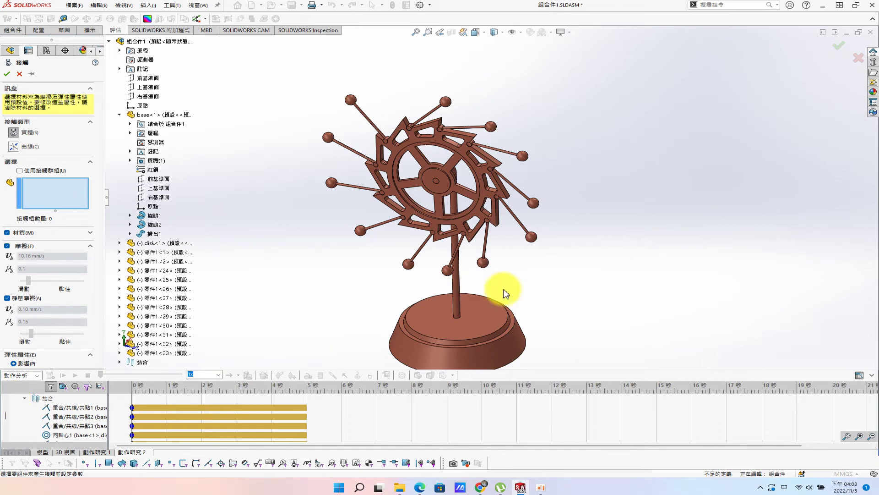
- Cancel the extra contact, enlarge the timeline panel, and review 實體接觸2 without changes
left_click(19, 74)
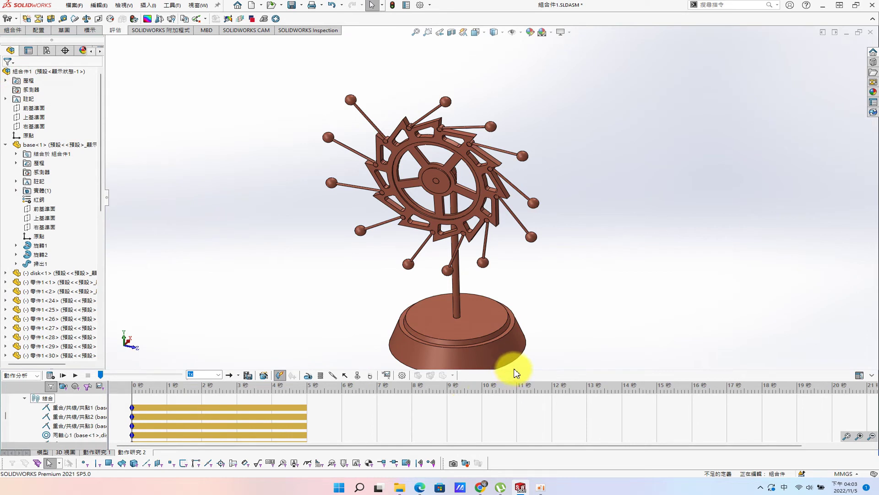
left_click_drag(514, 369, 412, 305)
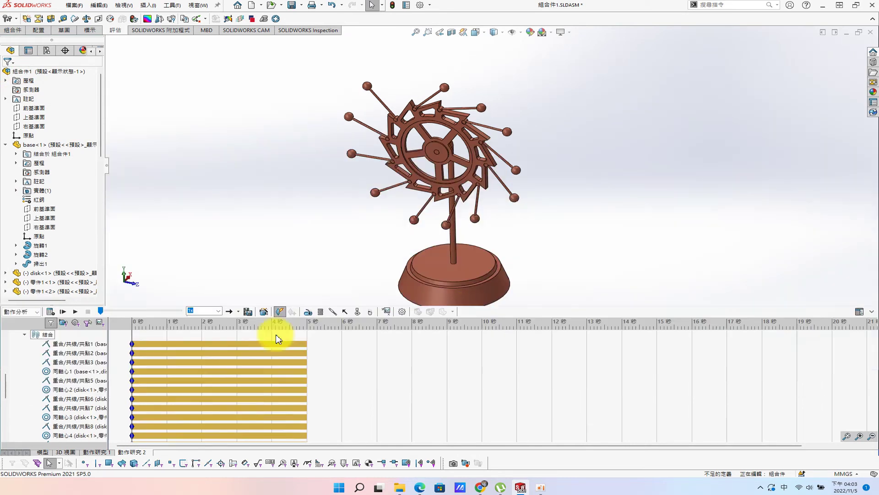
left_click_drag(6, 389, 6, 351)
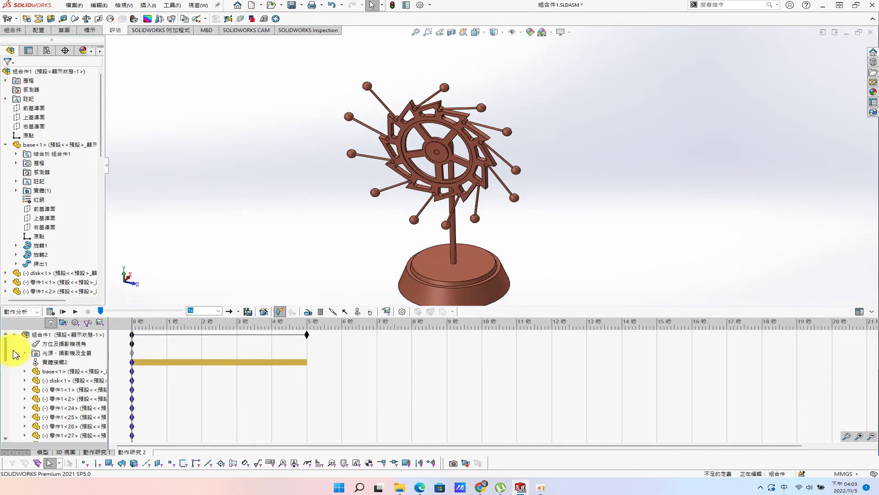
right_click(43, 361)
left_click(76, 369)
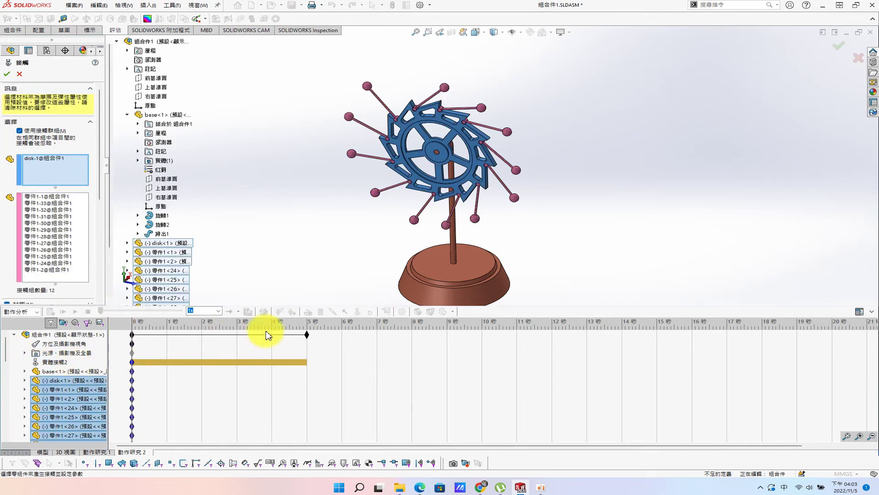
left_click(7, 73)
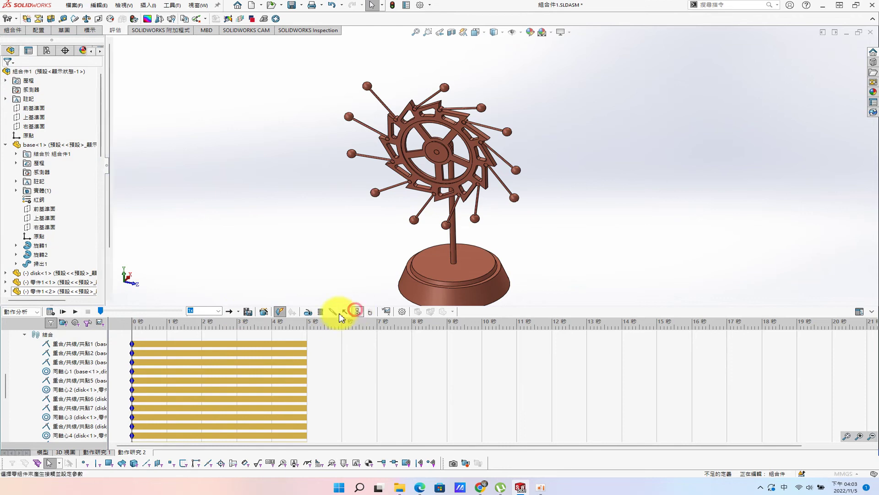
- Add a grouped solid contact between base and disk with Material and Friction unchecked
left_click(356, 311)
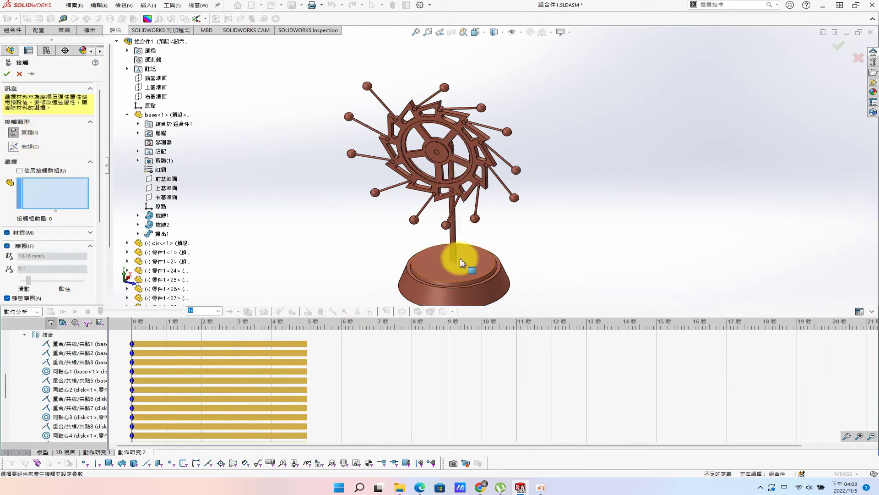
left_click(451, 270)
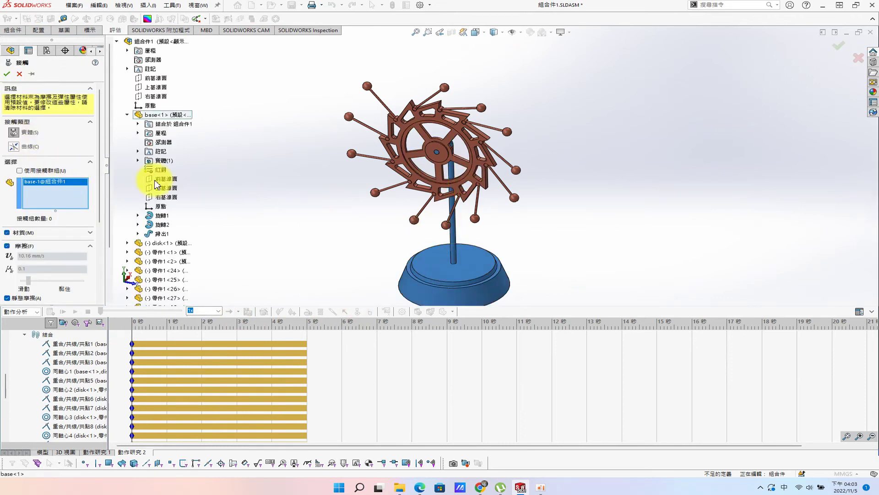
left_click(29, 170)
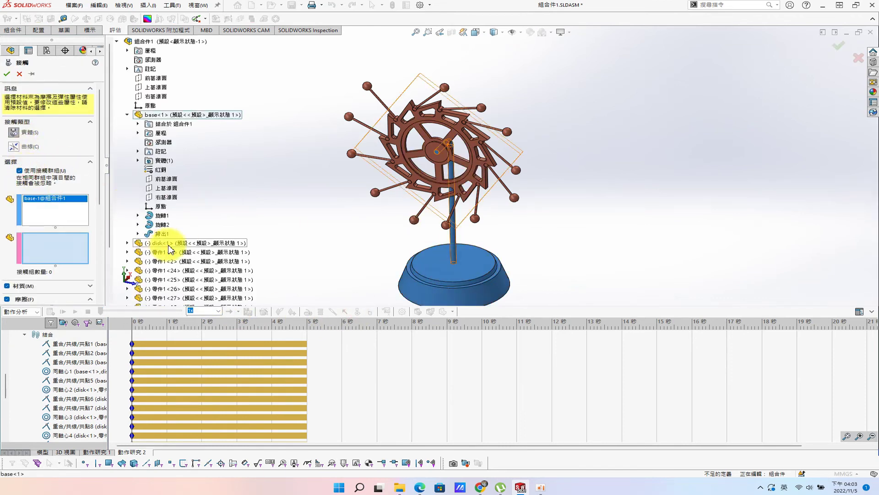
left_click(411, 172)
left_click_drag(101, 196, 93, 240)
left_click(7, 212)
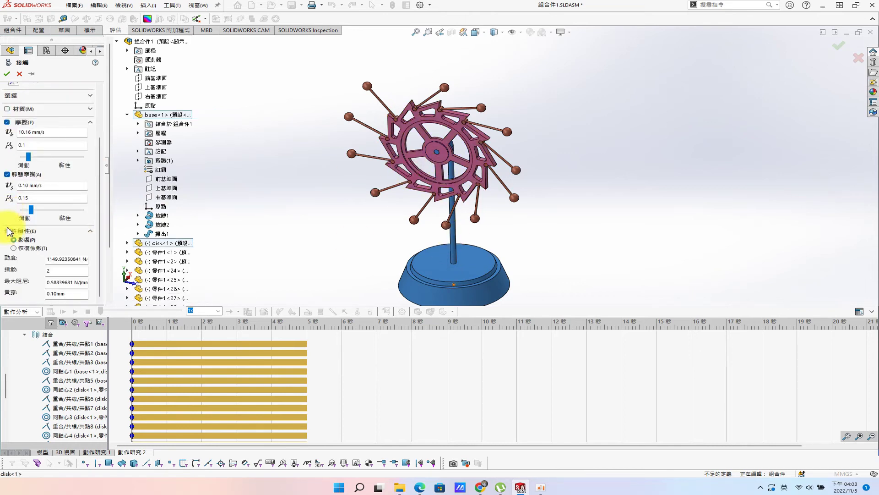
left_click(6, 122)
left_click(8, 75)
- Open the first contact, 實體接觸2, for editing
left_click_drag(6, 394, 13, 356)
right_click(54, 367)
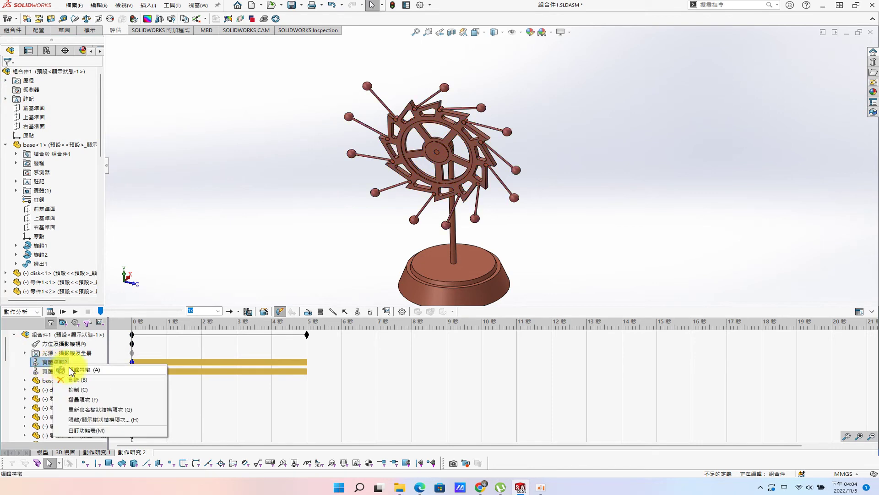
left_click(69, 372)
- Turn off Material and Friction on 實體接觸2 and rebuild the assembly
left_click(7, 135)
left_click(6, 75)
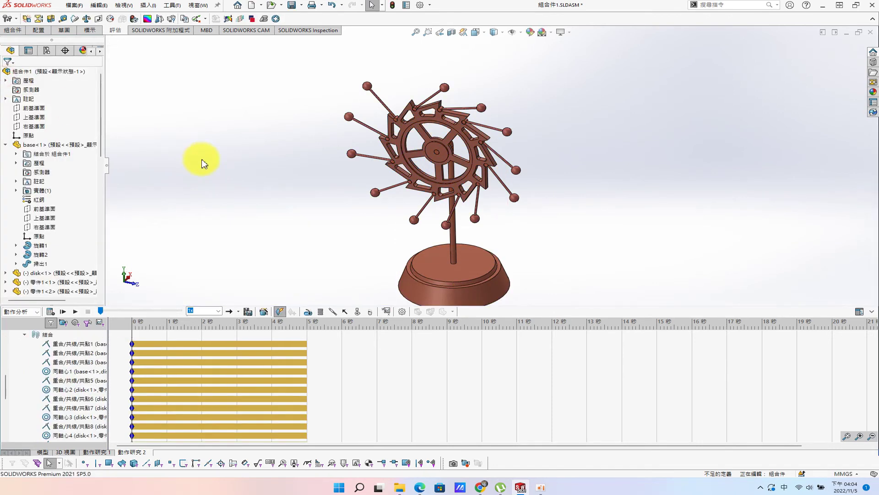
left_click(375, 204)
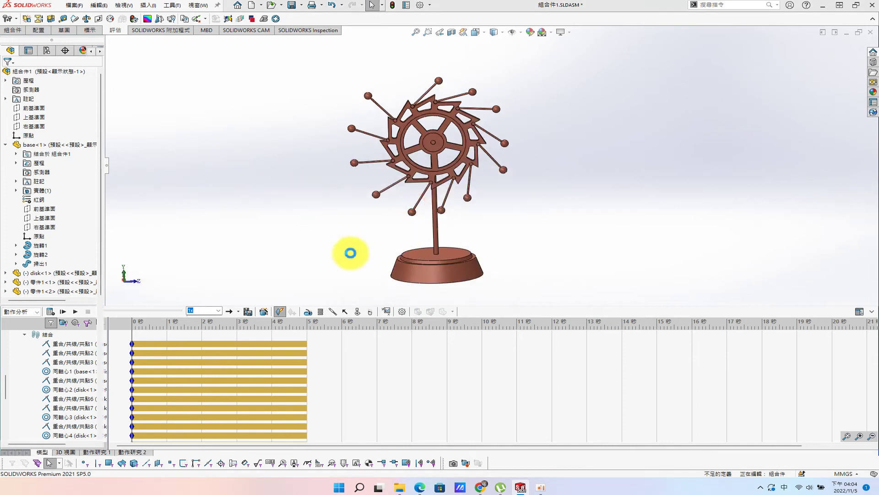
mouse_move(547, 236)
middle_mouse_down()
mouse_move(514, 271)
mouse_move(392, 208)
middle_mouse_up()
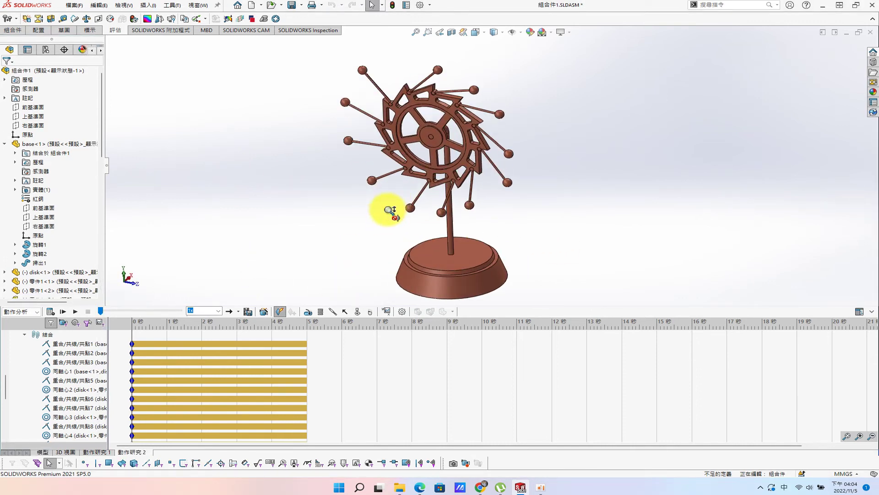
scroll(14, 341, "up", 5)
- Add gravity along Y and calculate the motion study
right_click(60, 357)
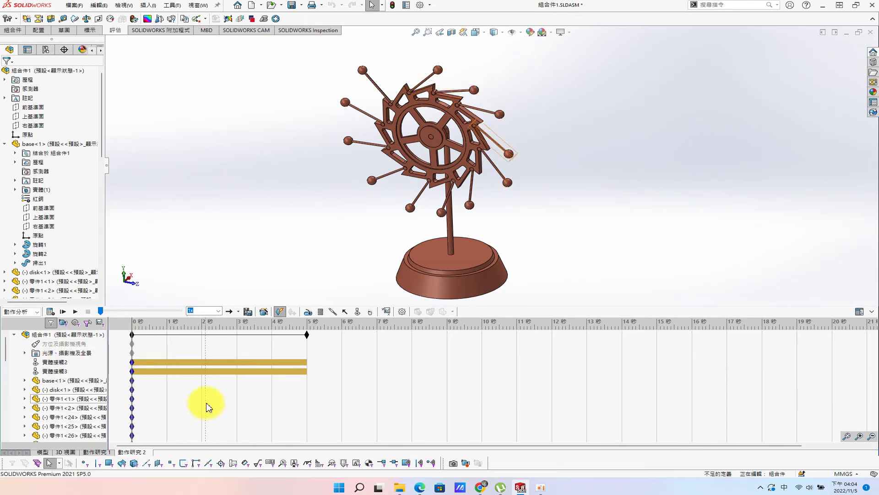
left_click(369, 312)
left_click(48, 109)
left_click(5, 73)
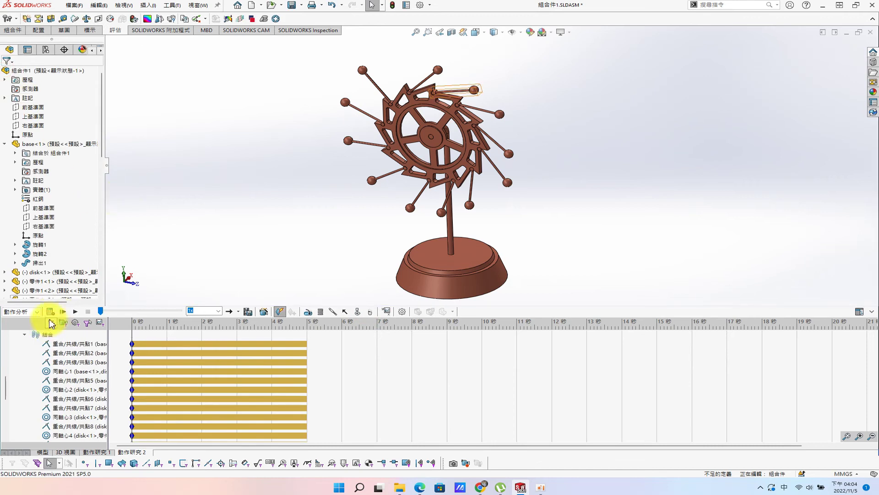
left_click(51, 313)
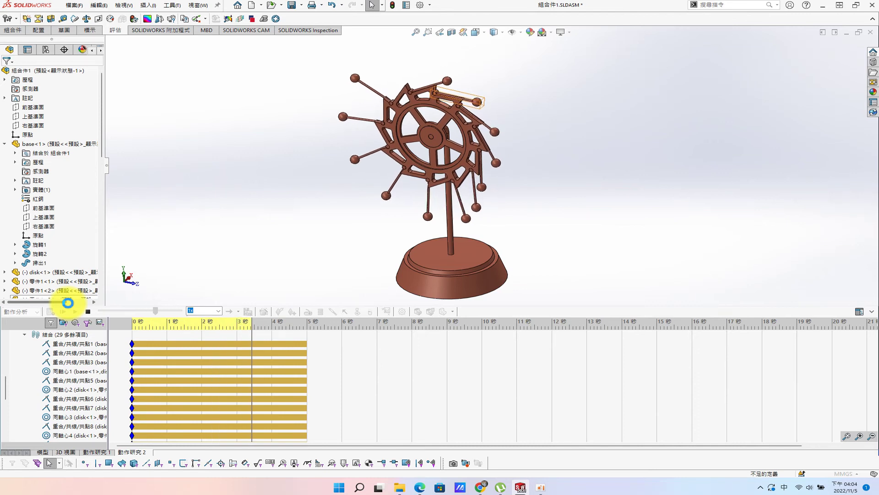
middle_click_drag(529, 262, 493, 234)
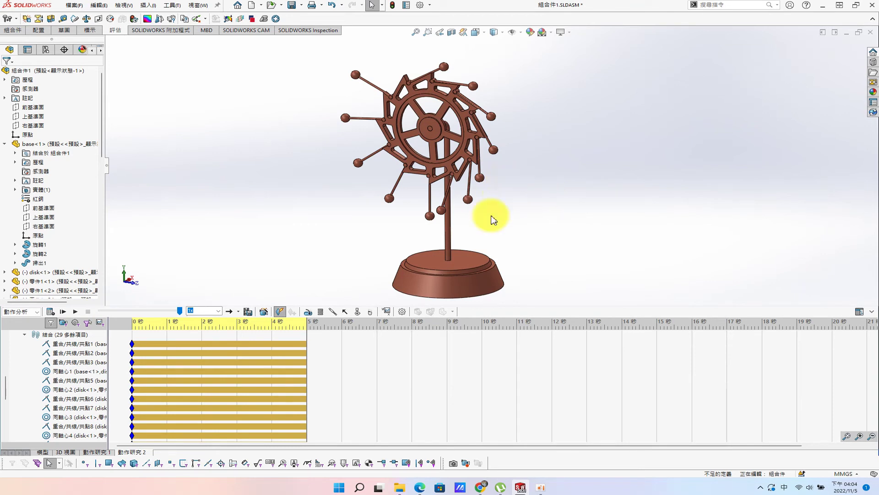
left_click(48, 311)
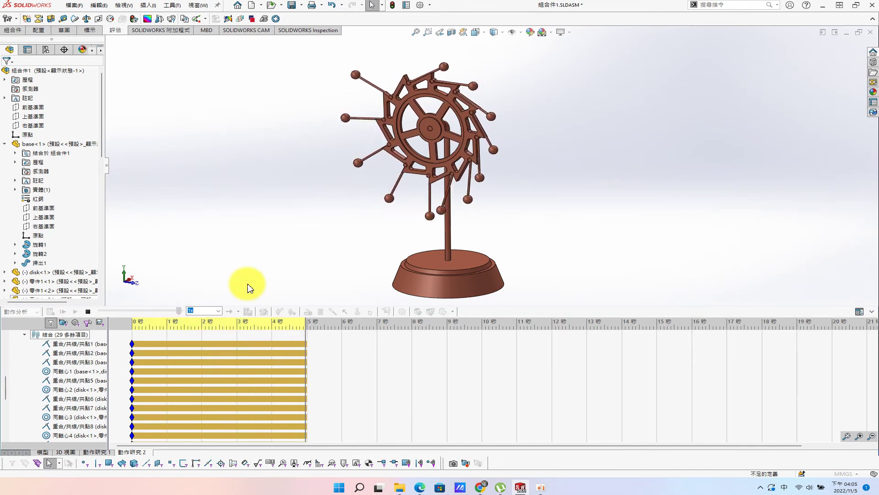
- Extend the motion study duration from 5 to 10 seconds and turn on autokey
left_click_drag(305, 338, 126, 338)
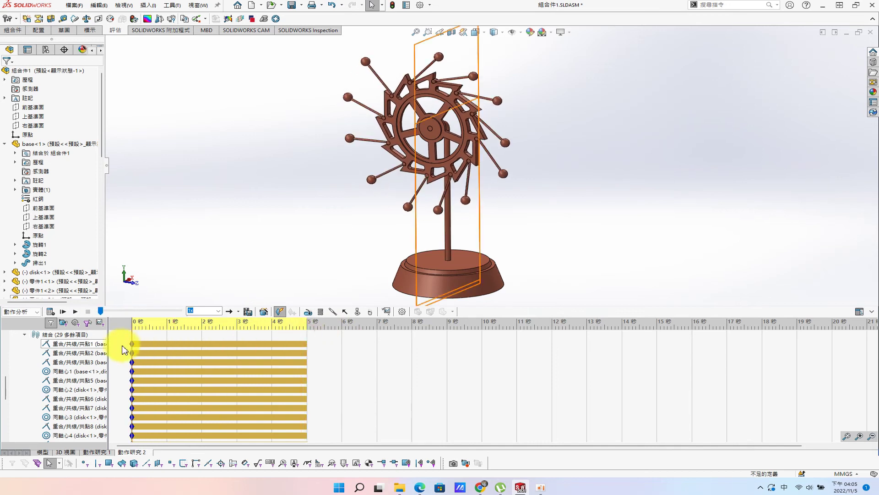
left_click_drag(4, 382, 5, 338)
left_click(309, 335)
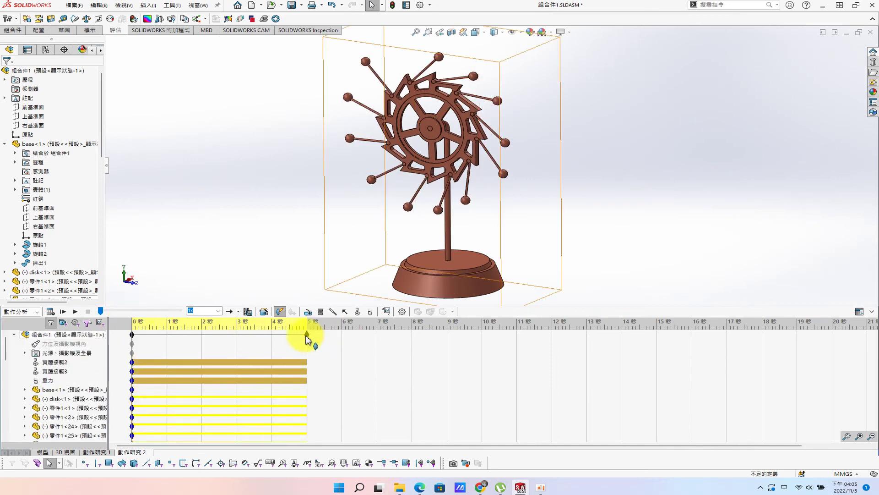
left_click_drag(316, 338, 482, 339)
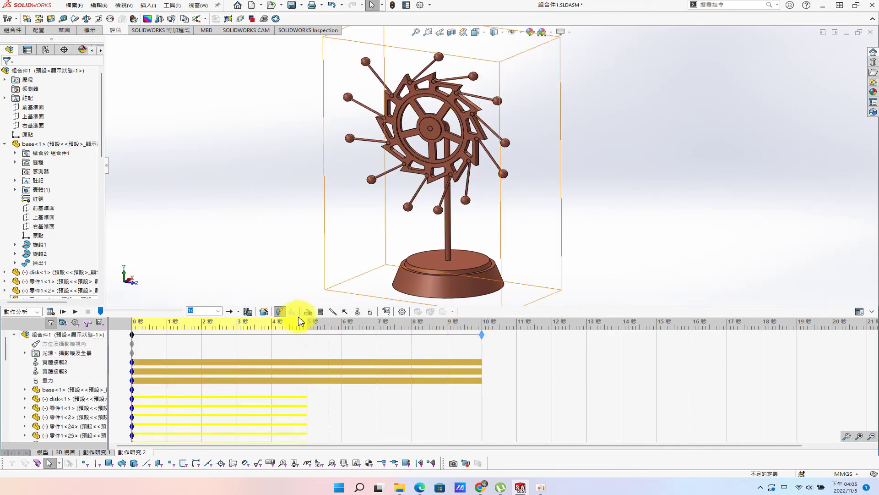
left_click(166, 331)
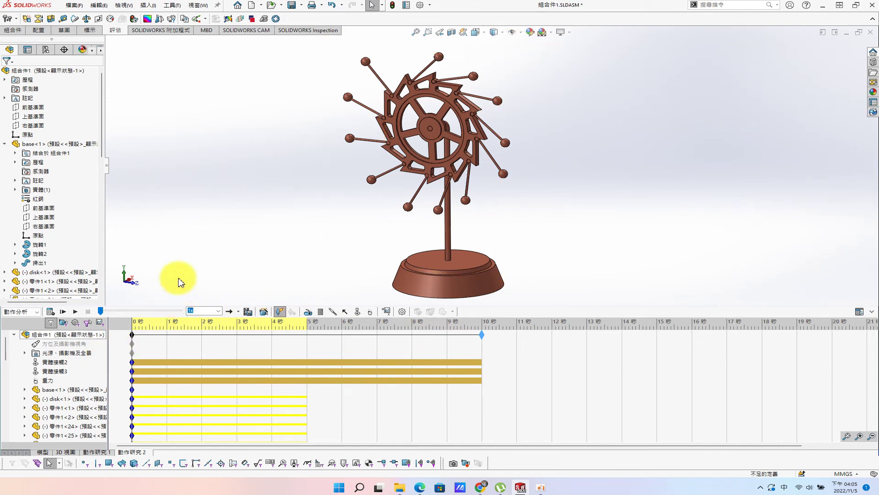
left_click(280, 310)
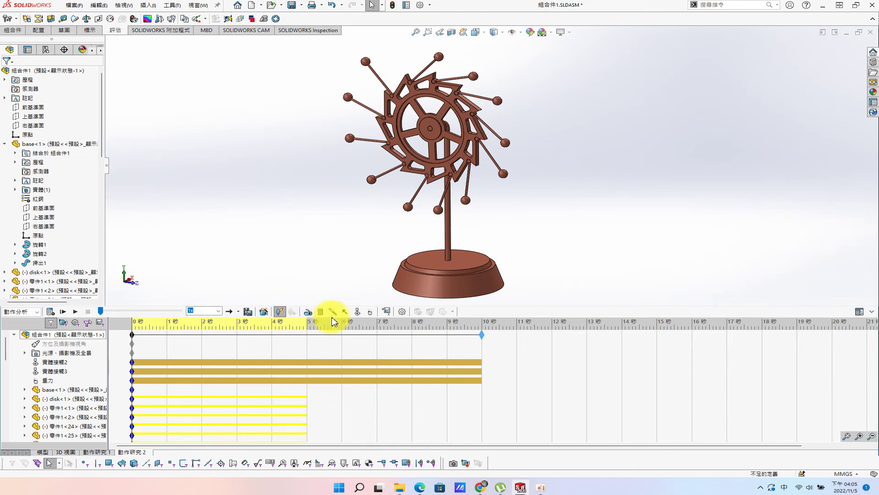
- Add a 5 RPM constant-speed rotary motor on the disk's hub face and calculate
left_click(309, 312)
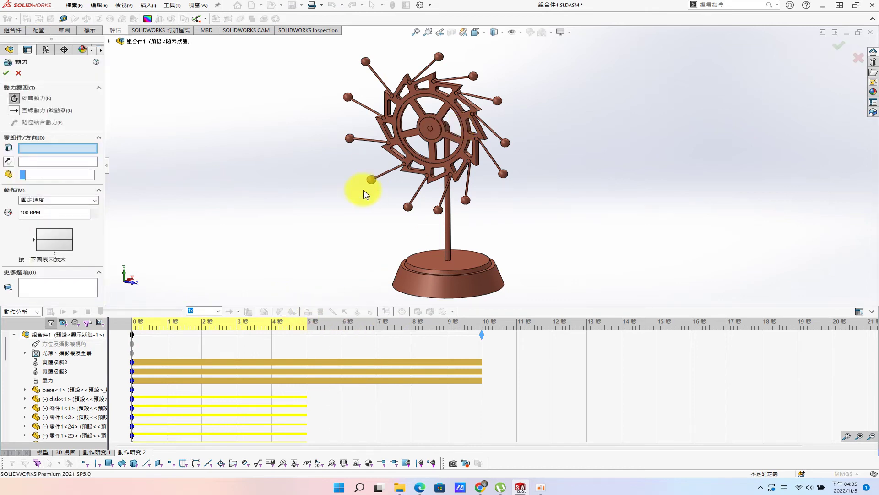
scroll(467, 115, "down", 5)
scroll(447, 138, "down", 5)
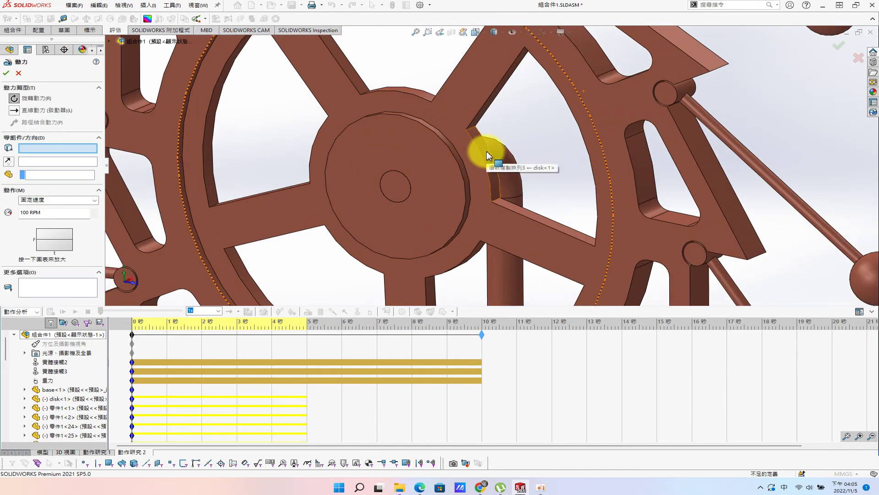
left_click(487, 151)
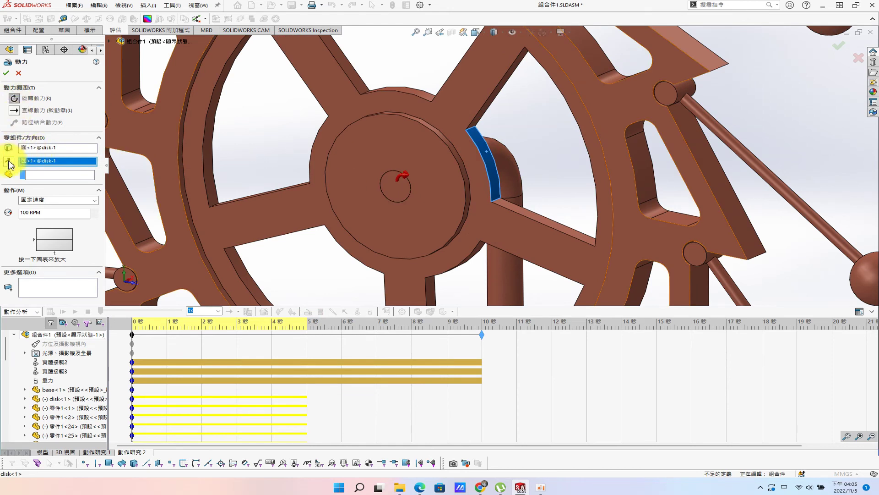
scroll(337, 210, "up", 8)
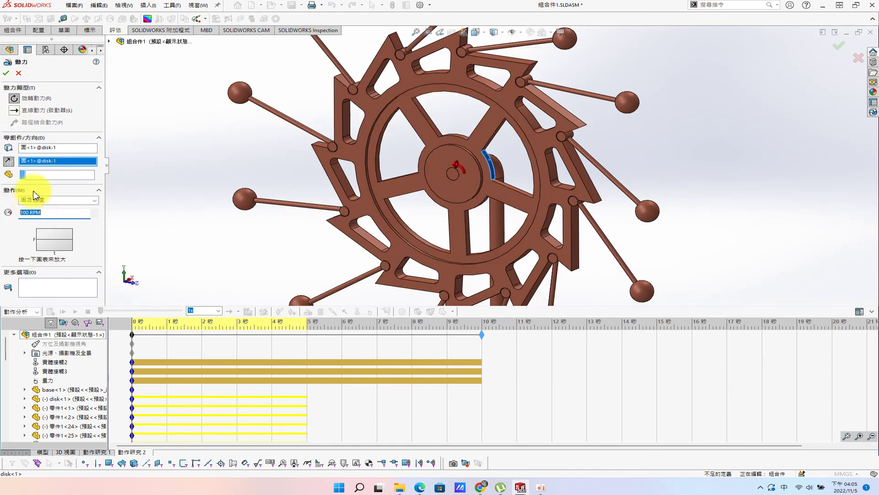
left_click(6, 73)
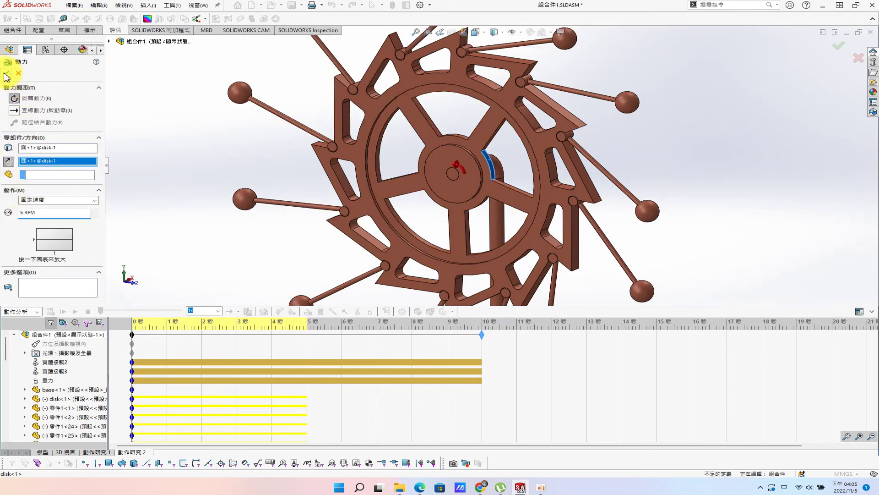
left_click(51, 310)
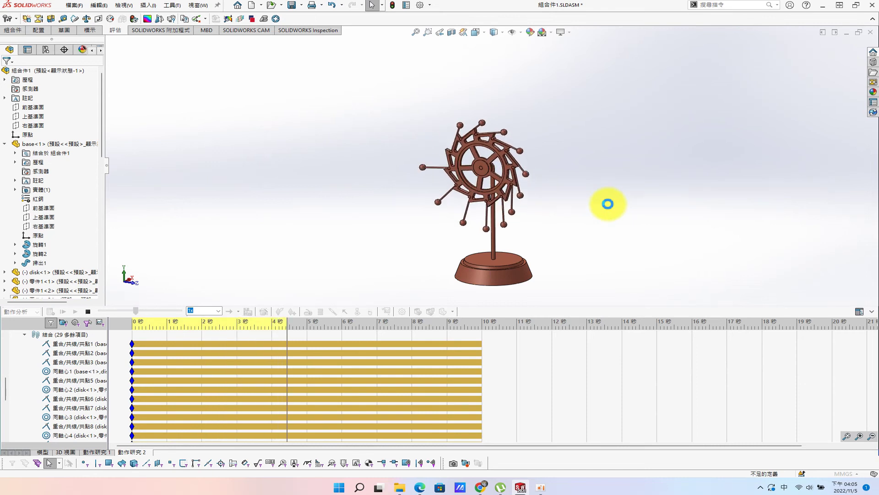
- Enlarge the 3D view, save the assembly, and calculate the 10-second motion study
scroll(536, 274, "down", 2)
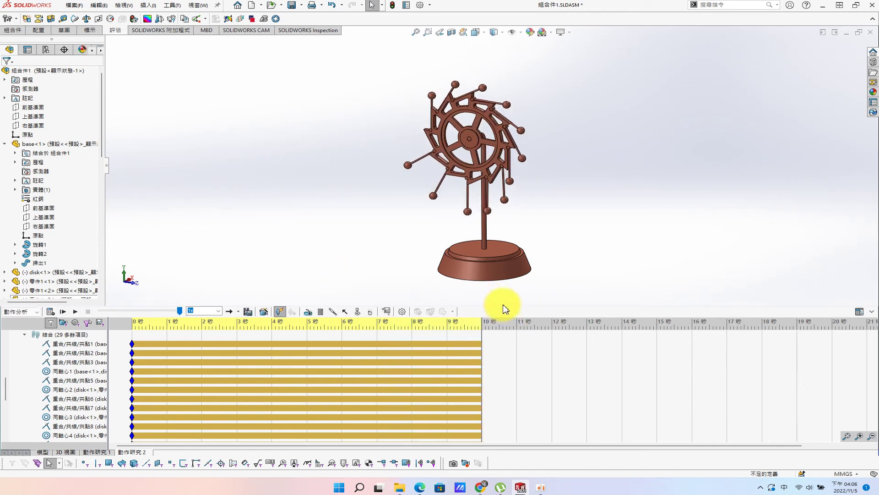
left_click_drag(503, 306, 485, 392)
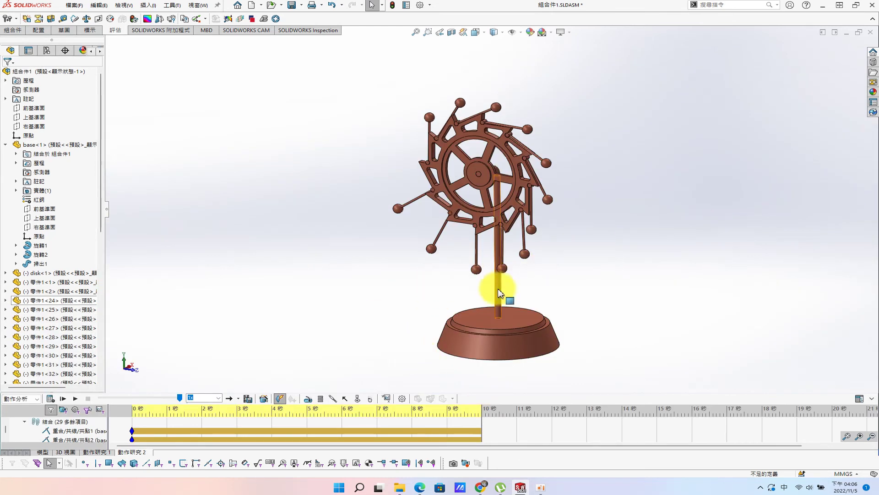
scroll(475, 294, "down", 2)
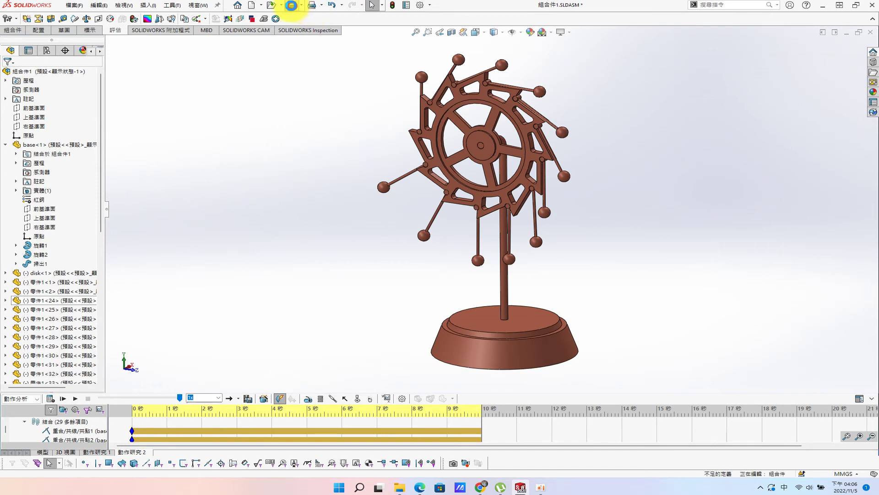
left_click(293, 7)
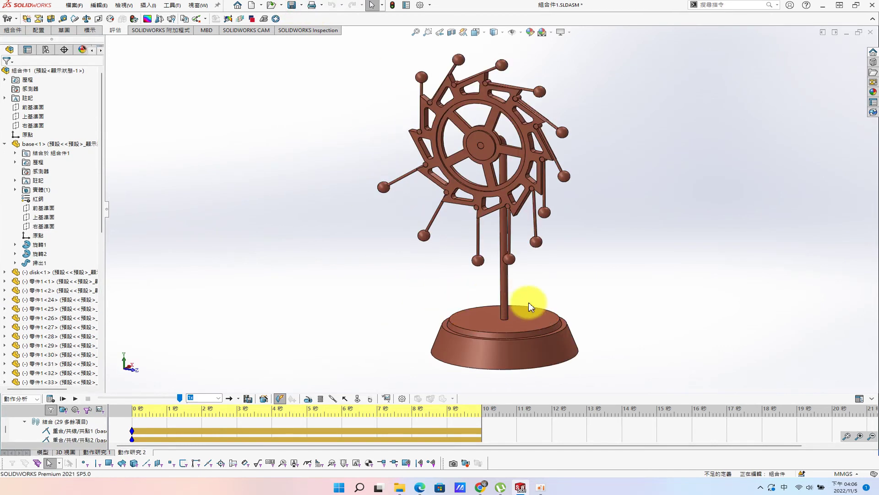
left_click(51, 402)
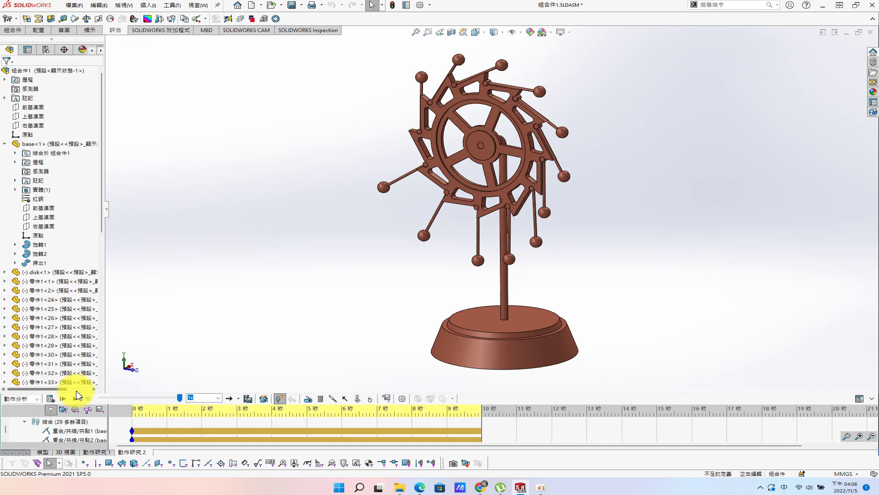
scroll(9, 431, "up", 3)
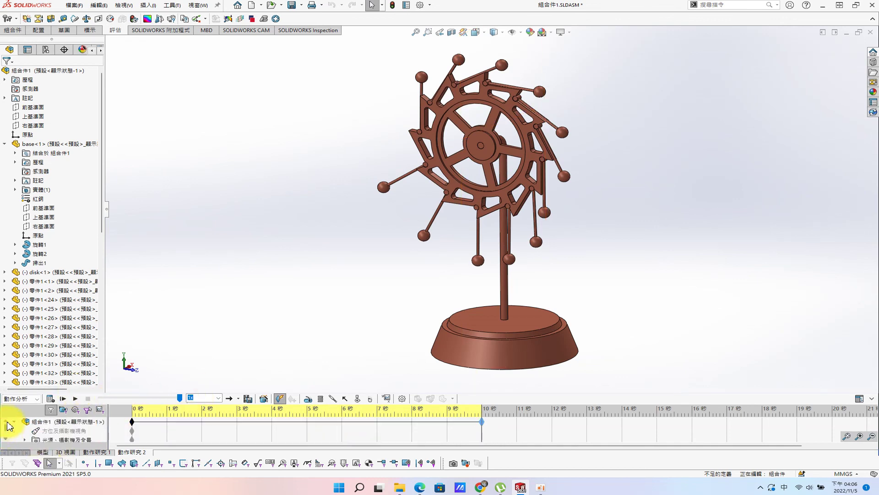
scroll(7, 444, "down", 1)
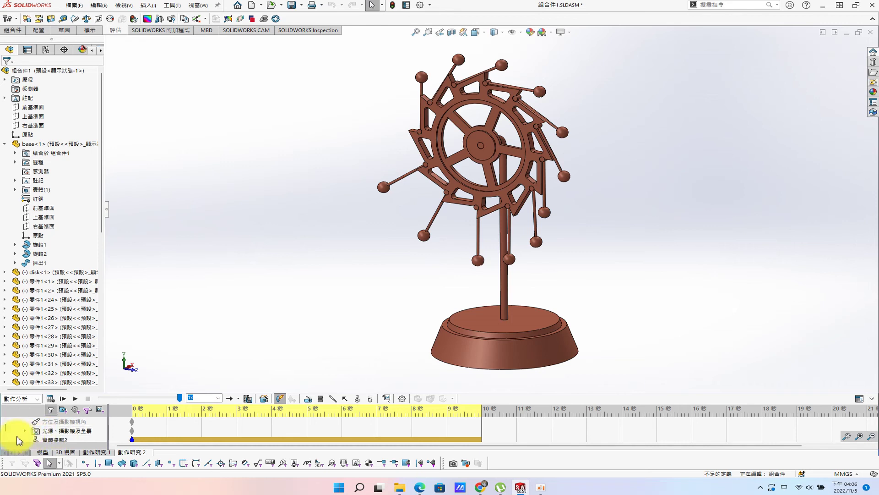
scroll(7, 443, "down", 2)
- Change the rotary motor to 50 RPM and recalculate the study through 10 seconds
right_click(59, 443)
left_click(98, 349)
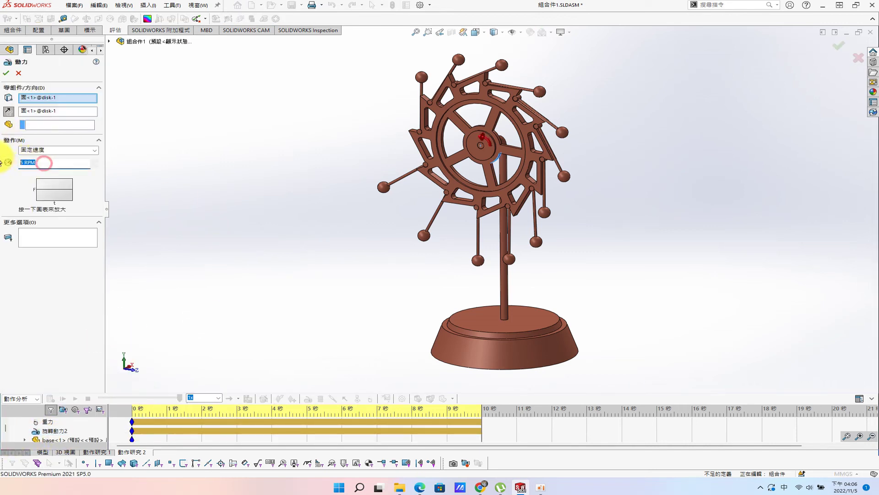
left_click(6, 73)
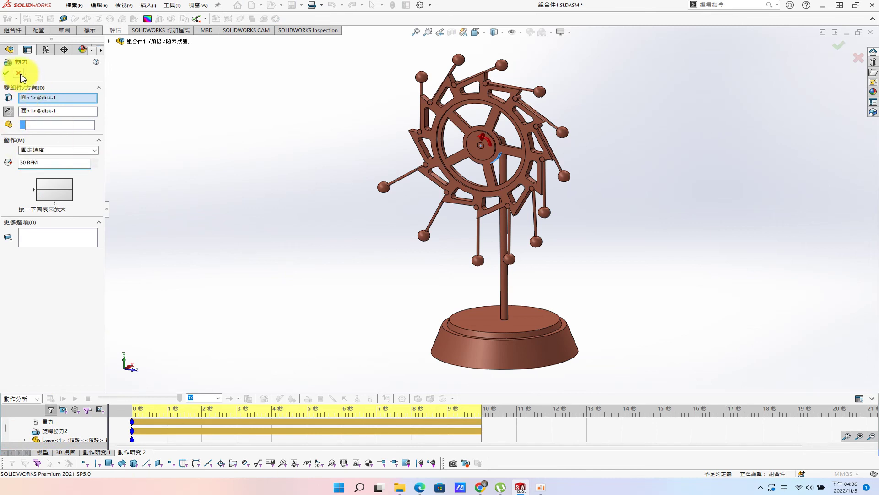
left_click(49, 398)
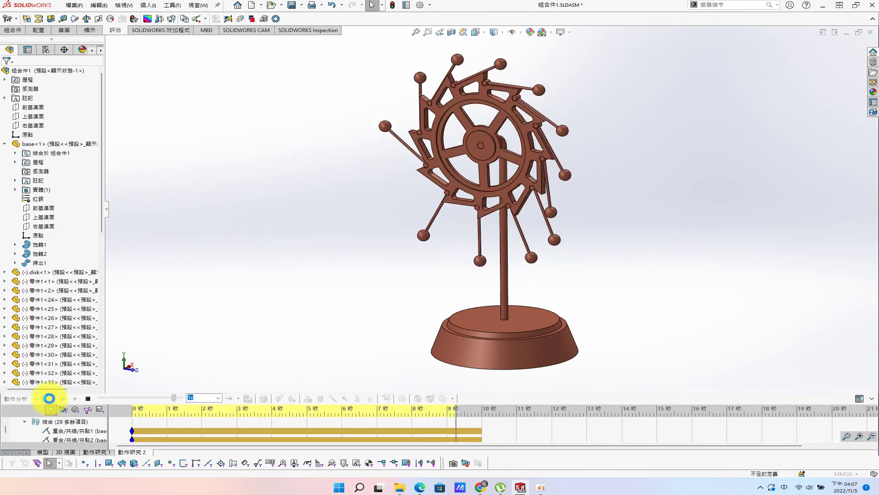
left_click(49, 398)
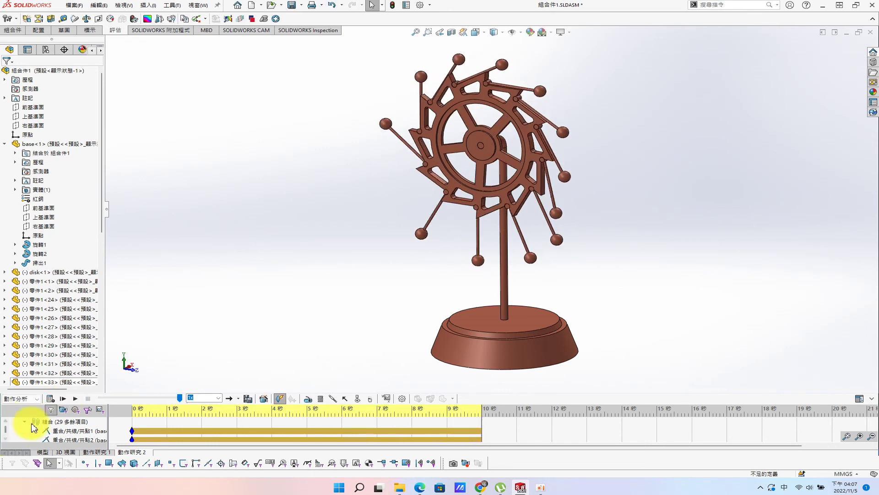
scroll(6, 424, "up", 5)
left_click(6, 439)
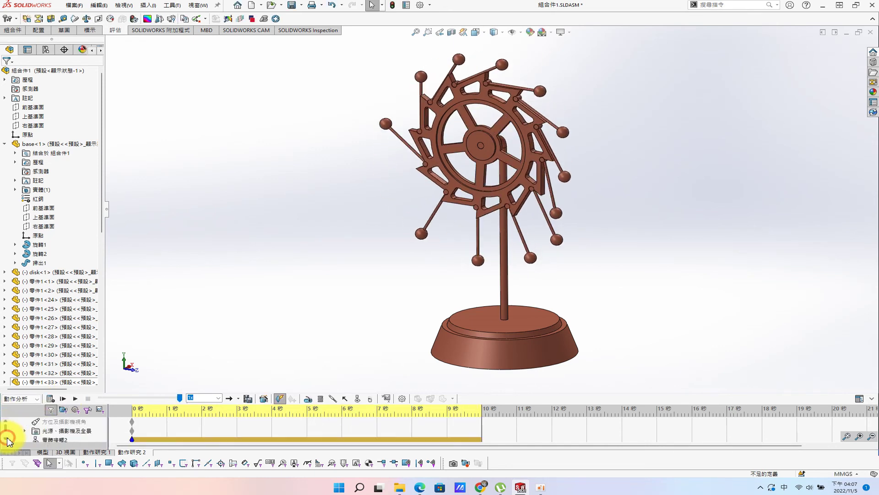
- Change the speed of the 旋轉動力2 motor again
right_click(56, 447)
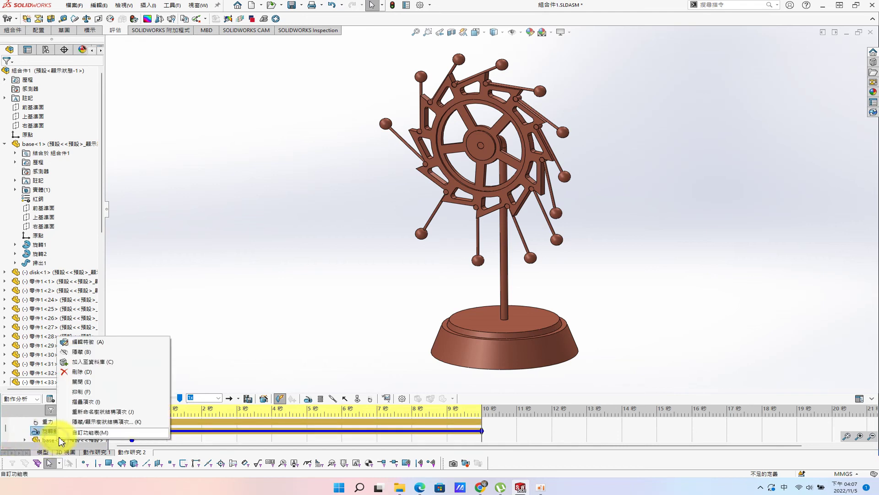
left_click(93, 340)
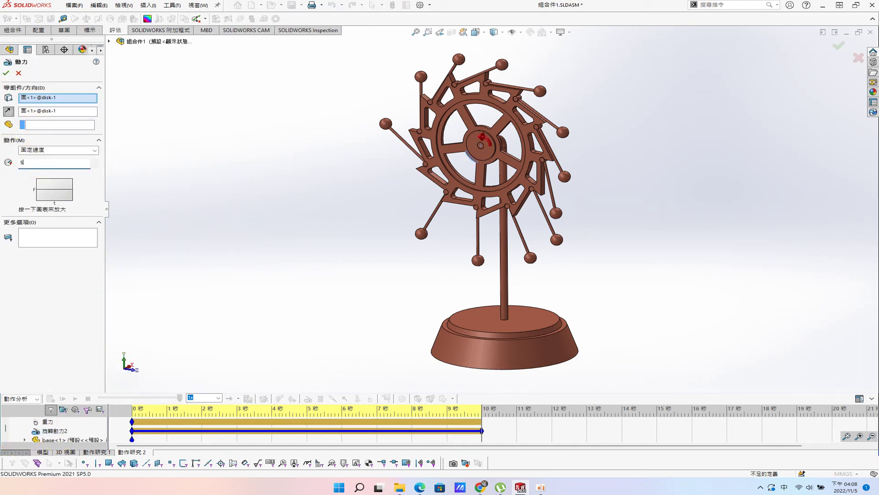
left_click(6, 75)
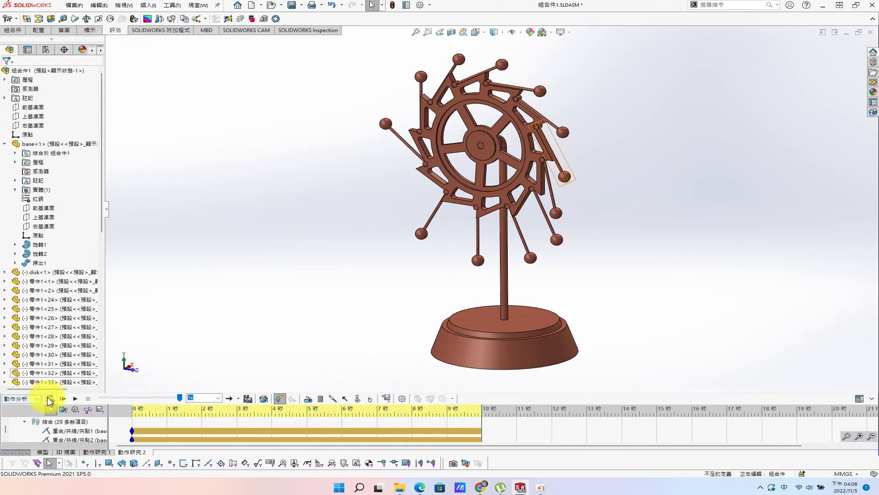
- Set the motion study properties to 100 frames per second with 使用精確接觸 checked
left_click(406, 400)
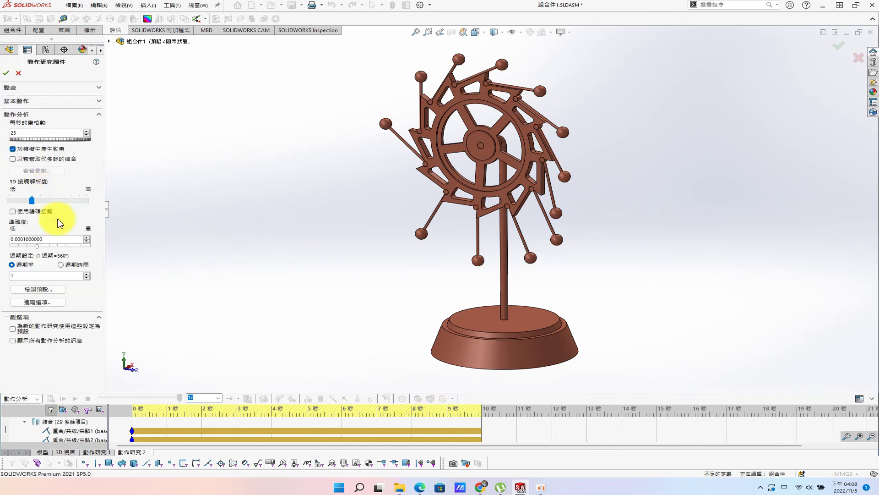
left_click(37, 216)
type("100")
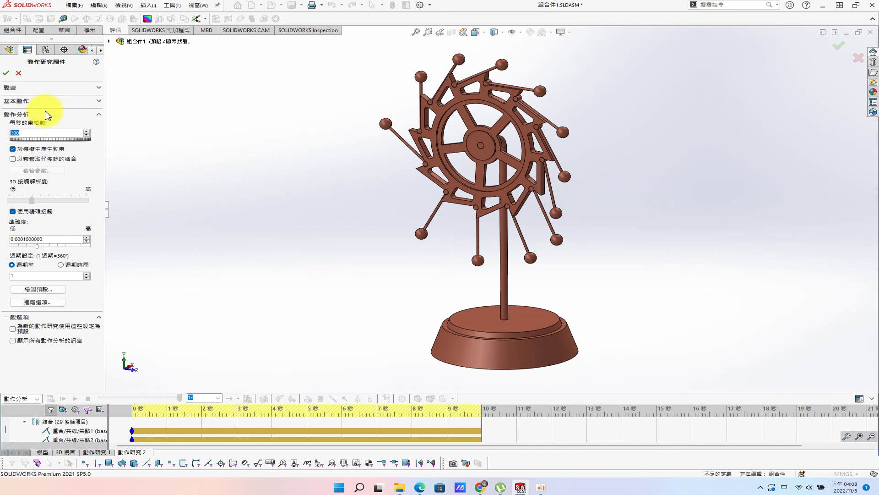
left_click(6, 72)
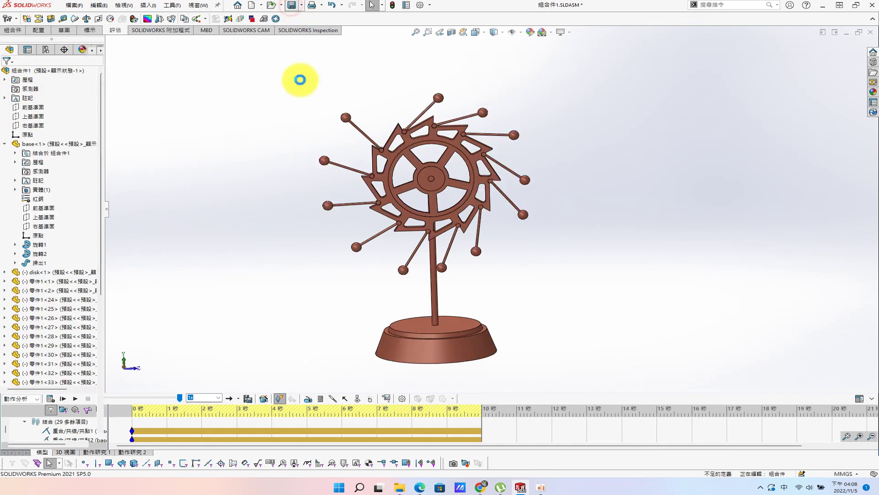
- Recalculate motion study 動作研究 2 across the full 10 seconds and replay the turning wheel from the start
left_click(57, 396)
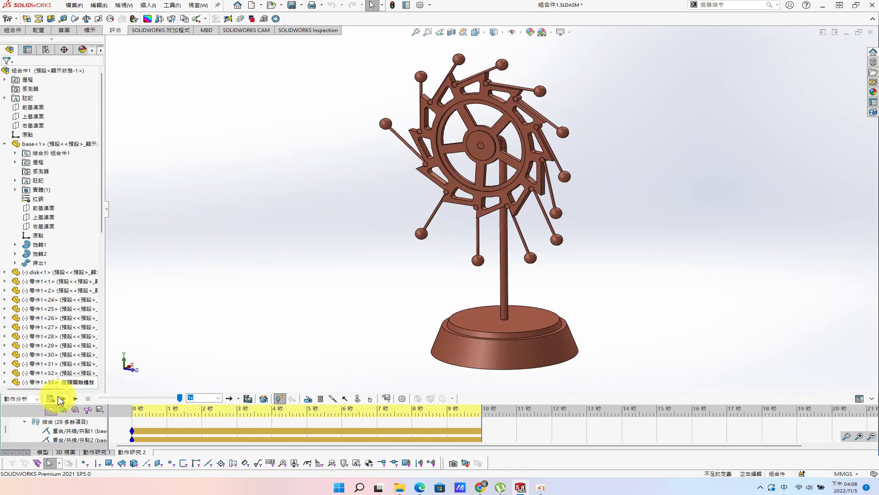
left_click(51, 398)
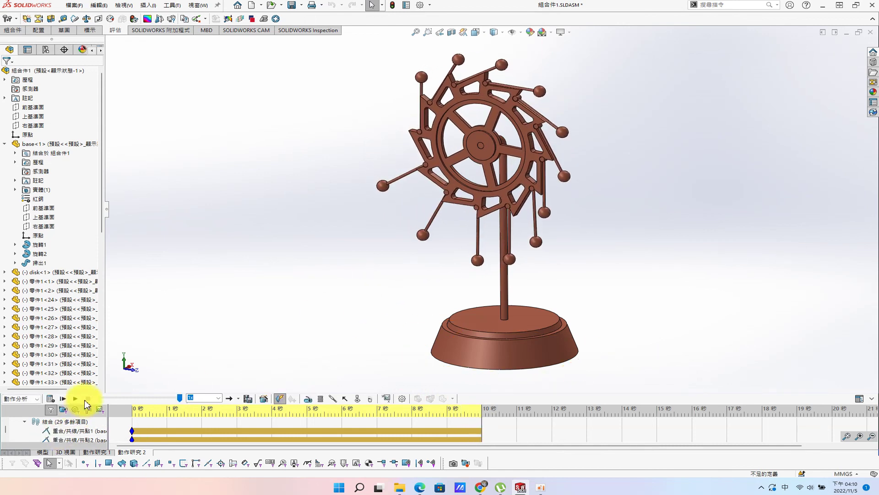
left_click(75, 398)
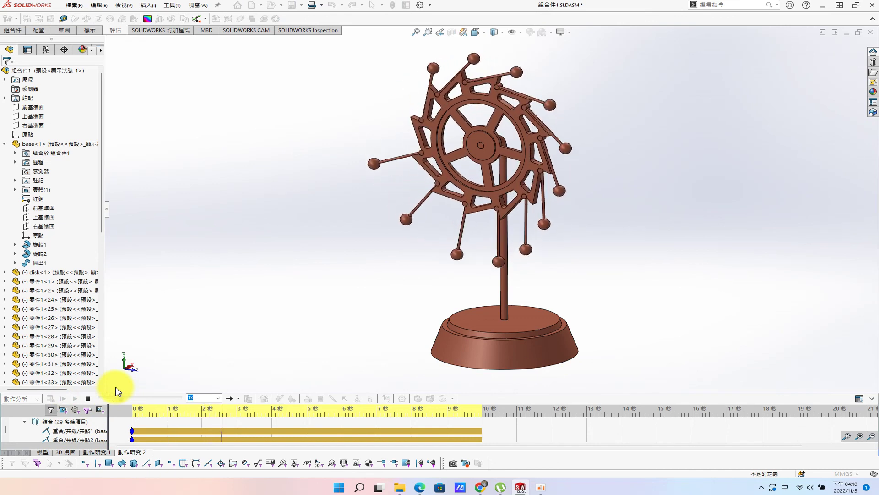